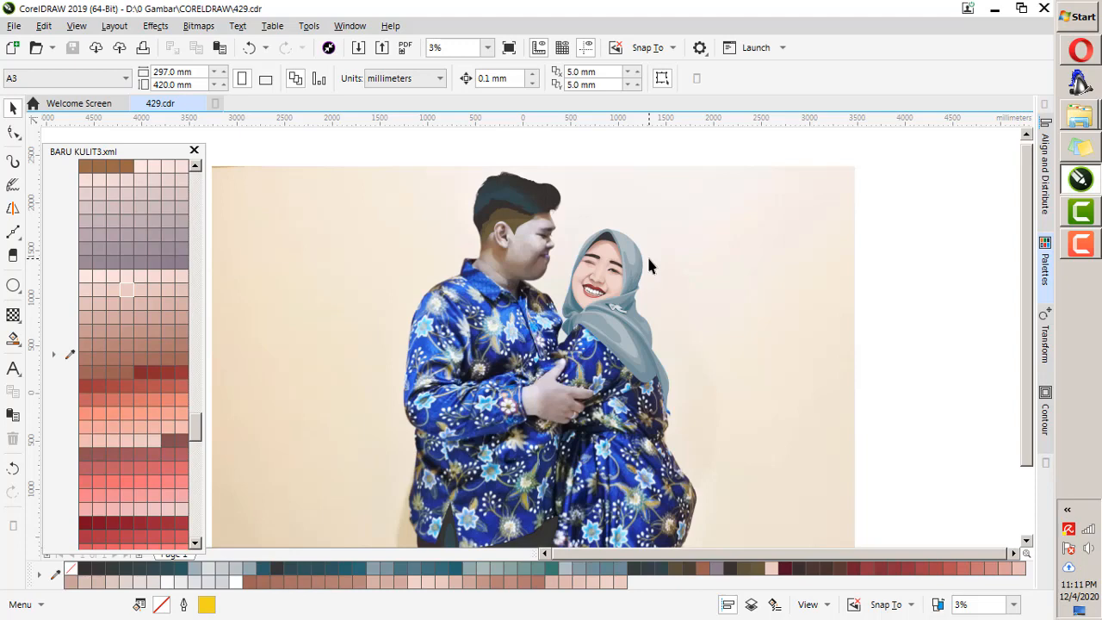
Ready the curve drawing tool and examine the woman's finished vector face as a reference for the man's.
{"action": "scroll", "coordinate": [647, 254], "scroll_direction": "down", "scroll_amount": 1}
{"action": "scroll", "coordinate": [614, 334], "scroll_direction": "up", "scroll_amount": 1}
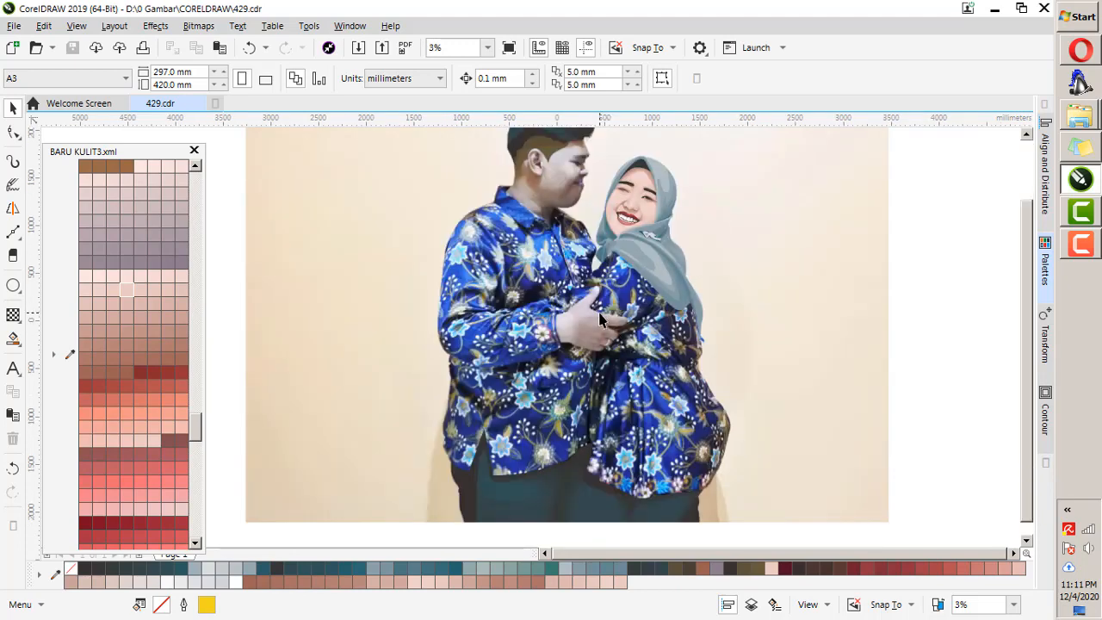
{"action": "scroll", "coordinate": [637, 167], "scroll_direction": "up", "scroll_amount": 1}
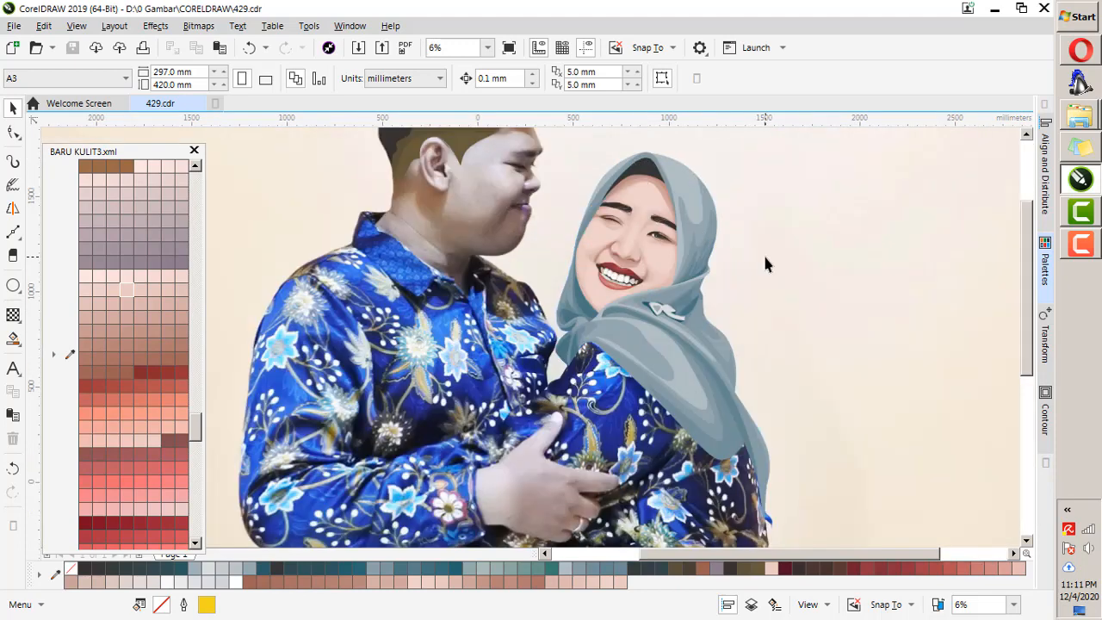
{"action": "left_click", "coordinate": [13, 232]}
{"action": "scroll", "coordinate": [740, 222], "scroll_direction": "up", "scroll_amount": 2}
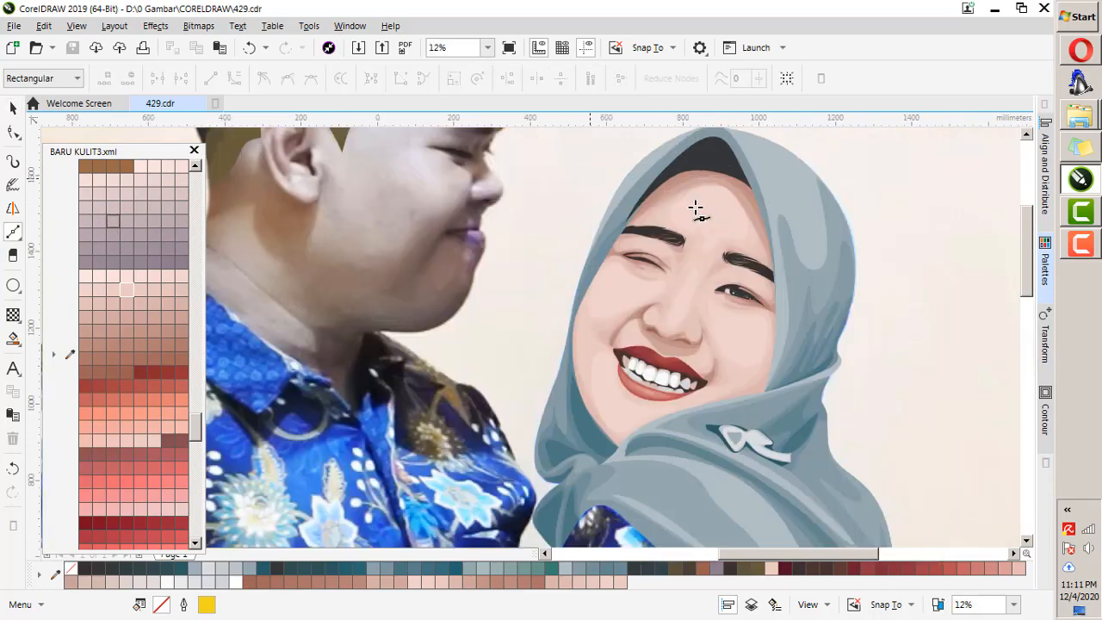
{"action": "scroll", "coordinate": [725, 204], "scroll_direction": "down", "scroll_amount": 1}
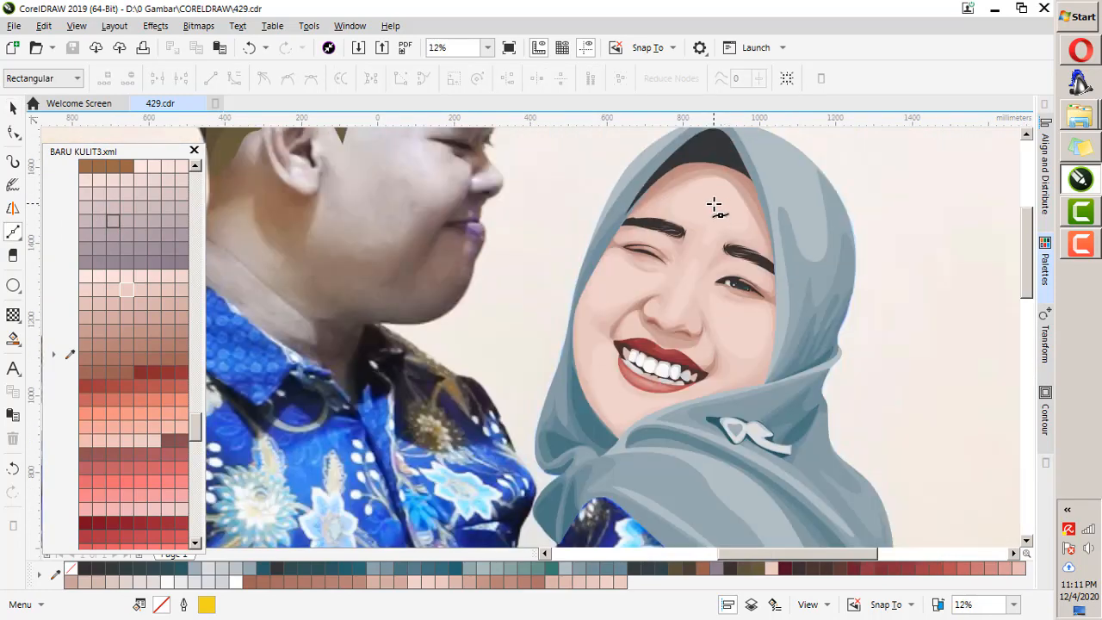
{"action": "scroll", "coordinate": [706, 258], "scroll_direction": "down", "scroll_amount": 1}
{"action": "scroll", "coordinate": [522, 185], "scroll_direction": "up", "scroll_amount": 1}
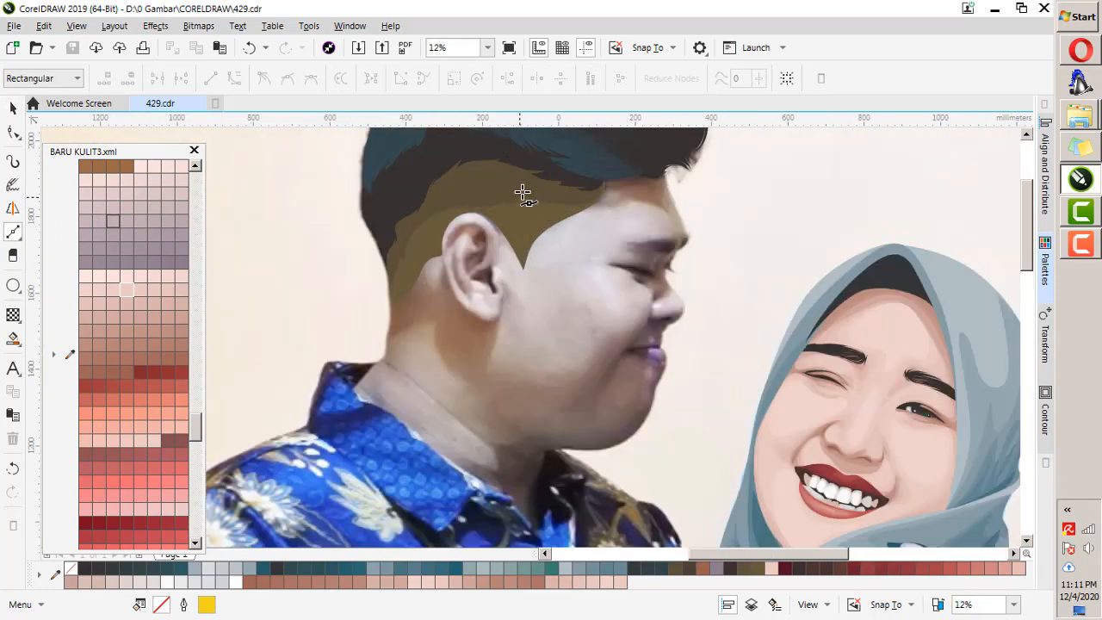
Trace the front end and the start of the upper edge of the man's near eyebrow with pointed hair tips.
{"action": "scroll", "coordinate": [664, 250], "scroll_direction": "up", "scroll_amount": 1}
{"action": "scroll", "coordinate": [663, 250], "scroll_direction": "up", "scroll_amount": 2}
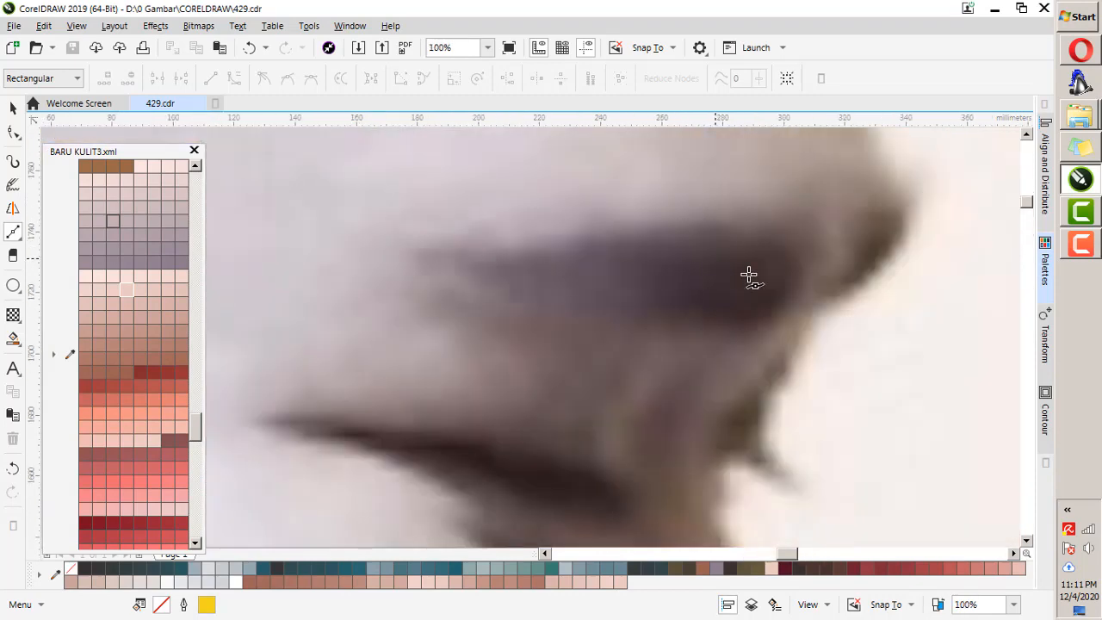
{"action": "left_click", "coordinate": [772, 315]}
{"action": "scroll", "coordinate": [787, 249], "scroll_direction": "up", "scroll_amount": 1}
{"action": "left_click", "coordinate": [820, 182]}
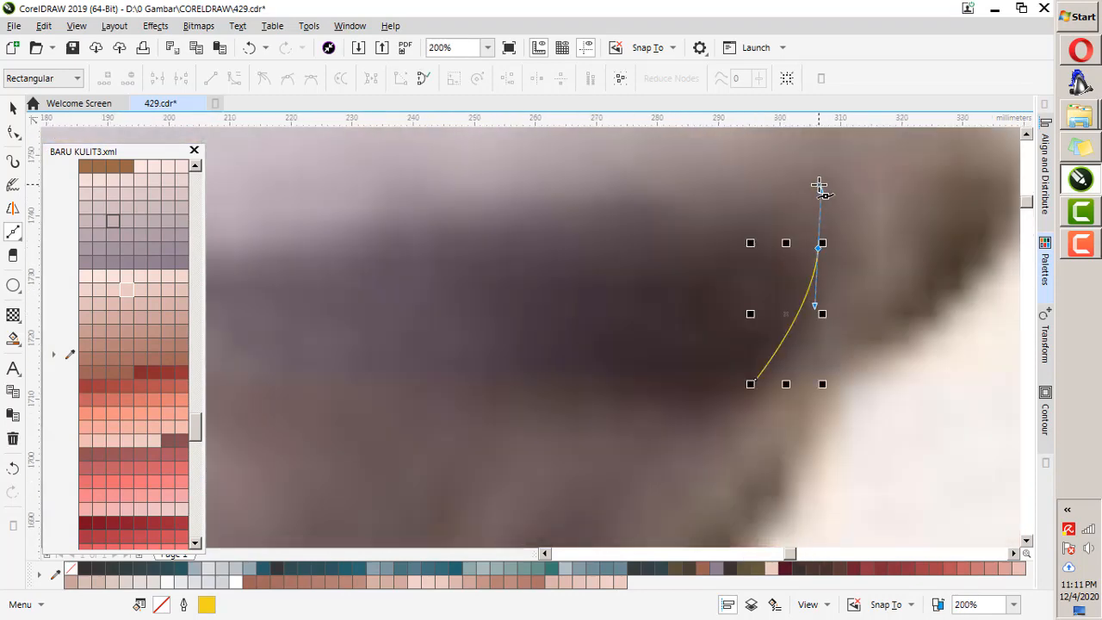
{"action": "left_click", "coordinate": [801, 276]}
{"action": "left_click", "coordinate": [728, 194]}
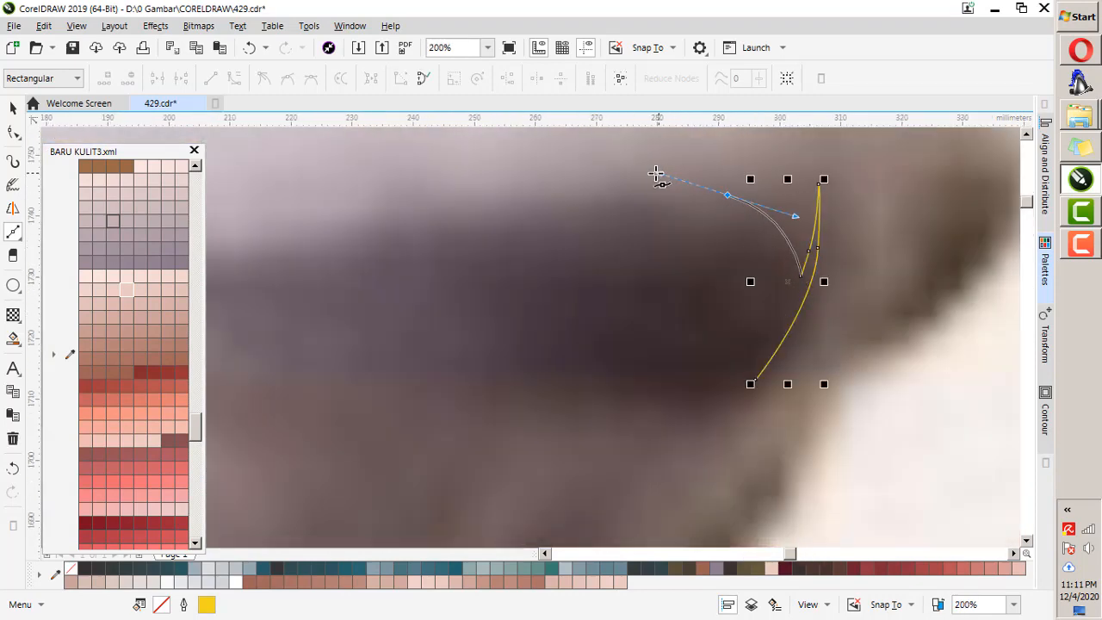
{"action": "left_click", "coordinate": [553, 182]}
{"action": "left_click", "coordinate": [714, 212]}
{"action": "left_click_drag", "start_coordinate": [534, 202], "coordinate": [636, 225]}
Continue the near eyebrow's upper edge to its outer tip, adding another hair spike on the way.
{"action": "scroll", "coordinate": [637, 226], "scroll_direction": "down", "scroll_amount": 2}
{"action": "scroll", "coordinate": [619, 234], "scroll_direction": "up", "scroll_amount": 1}
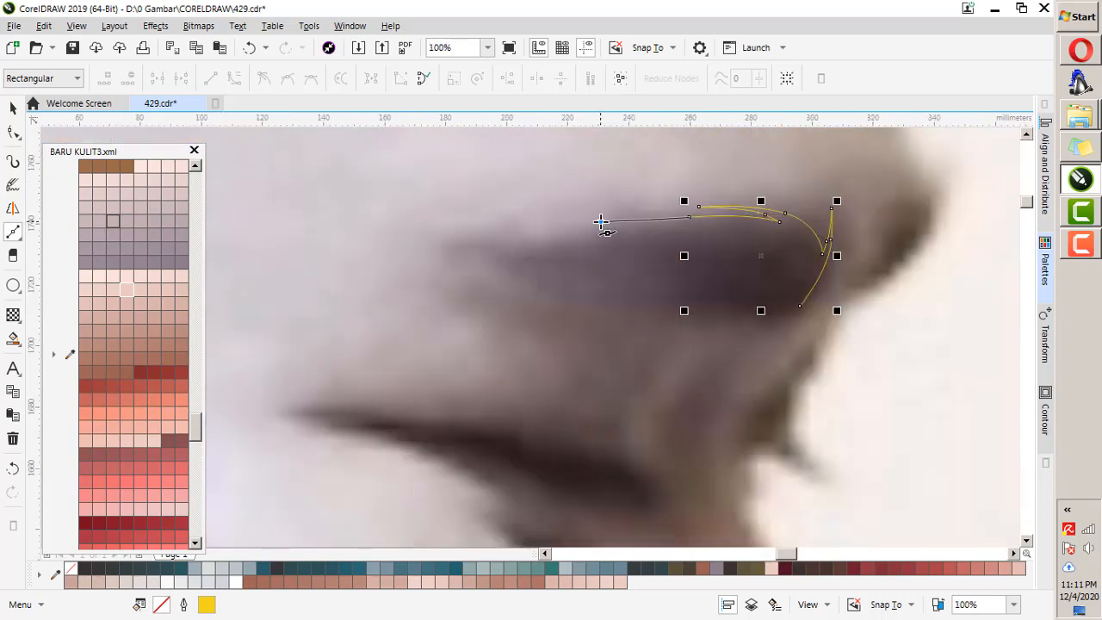
{"action": "left_click", "coordinate": [601, 222]}
{"action": "left_click", "coordinate": [640, 228]}
{"action": "left_click_drag", "start_coordinate": [543, 234], "coordinate": [482, 234]}
{"action": "left_click", "coordinate": [451, 234]}
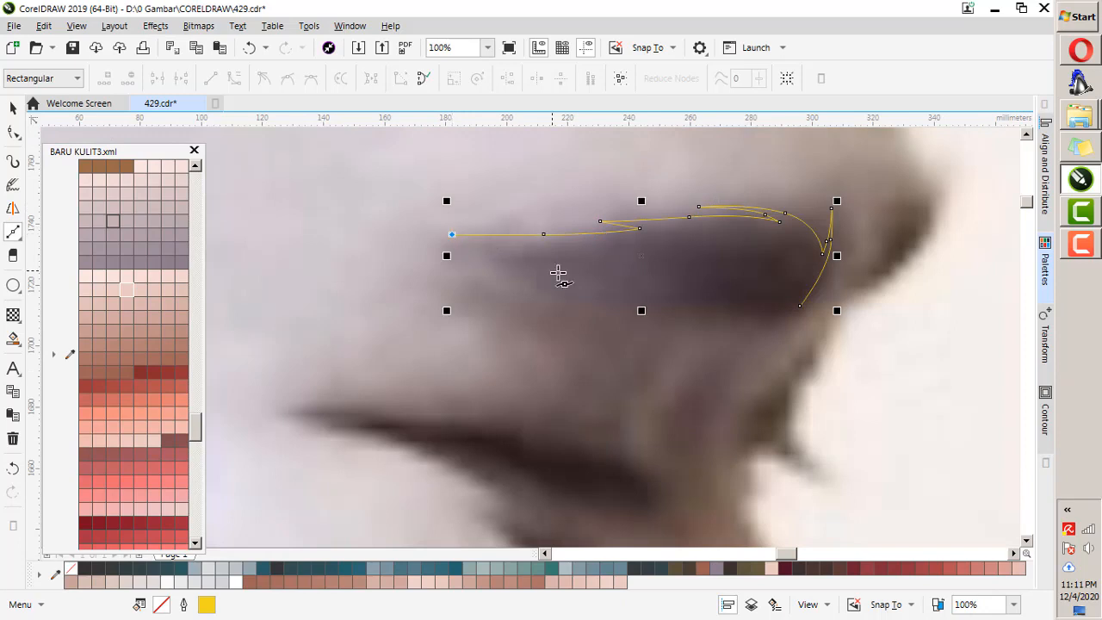
Trace the near eyebrow's lower edge with overlapping hair spikes and close the outline at its starting point.
{"action": "left_click", "coordinate": [676, 290]}
{"action": "scroll", "coordinate": [663, 290], "scroll_direction": "up", "scroll_amount": 1}
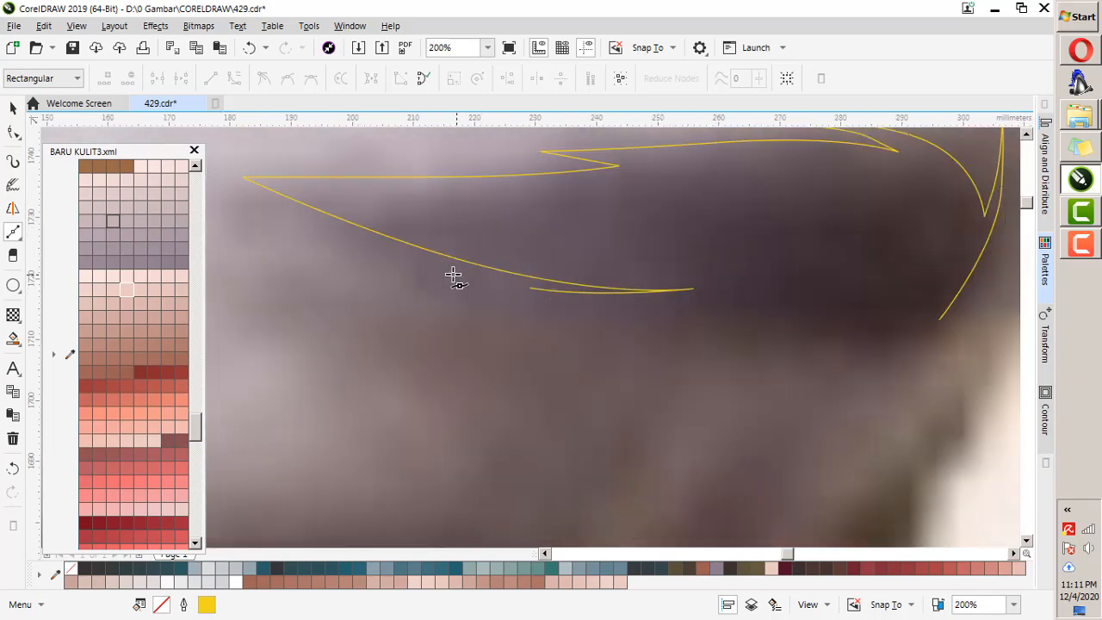
{"action": "mouse_move", "coordinate": [453, 274]}
{"action": "left_mouse_down"}
{"action": "mouse_move", "coordinate": [664, 313]}
{"action": "mouse_move", "coordinate": [804, 299]}
{"action": "left_mouse_up"}
{"action": "left_click", "coordinate": [655, 320]}
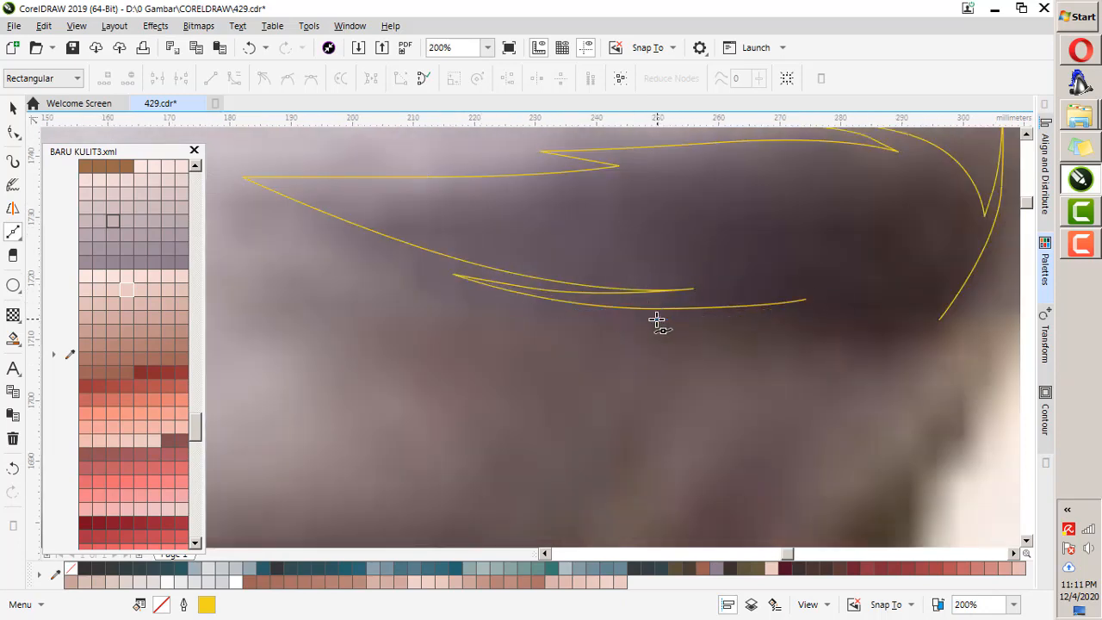
{"action": "left_click_drag", "start_coordinate": [923, 281], "coordinate": [843, 324]}
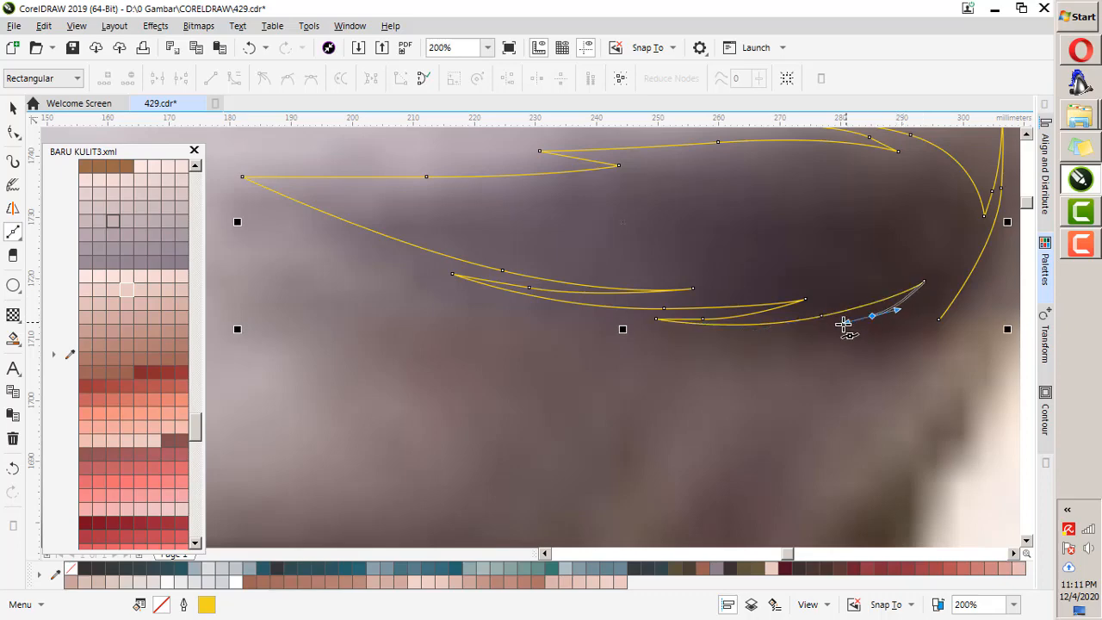
{"action": "left_click", "coordinate": [939, 318]}
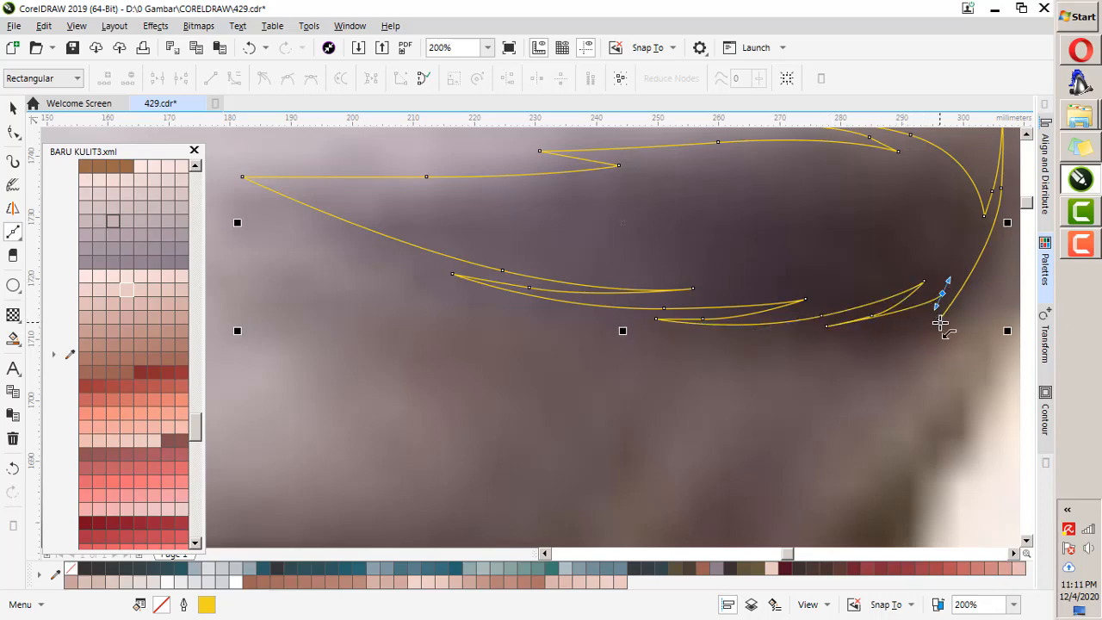
Trace the inner and outer edges of the man's far eyebrow at the forehead profile, up to its first hair tips.
{"action": "scroll", "coordinate": [588, 249], "scroll_direction": "down", "scroll_amount": 1}
{"action": "scroll", "coordinate": [585, 252], "scroll_direction": "down", "scroll_amount": 1}
{"action": "scroll", "coordinate": [645, 246], "scroll_direction": "up", "scroll_amount": 2}
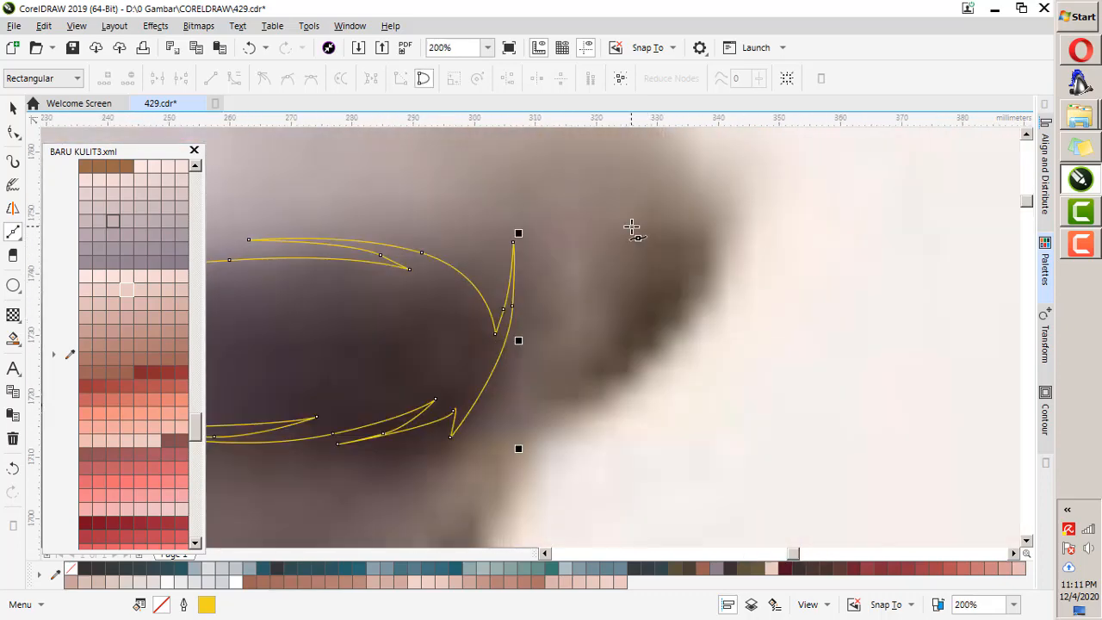
{"action": "left_click", "coordinate": [581, 350]}
{"action": "left_click", "coordinate": [548, 402]}
{"action": "mouse_move", "coordinate": [672, 334]}
{"action": "left_mouse_down"}
{"action": "mouse_move", "coordinate": [737, 273]}
{"action": "mouse_move", "coordinate": [745, 209]}
{"action": "mouse_move", "coordinate": [722, 241]}
{"action": "left_mouse_up"}
{"action": "left_click", "coordinate": [719, 154]}
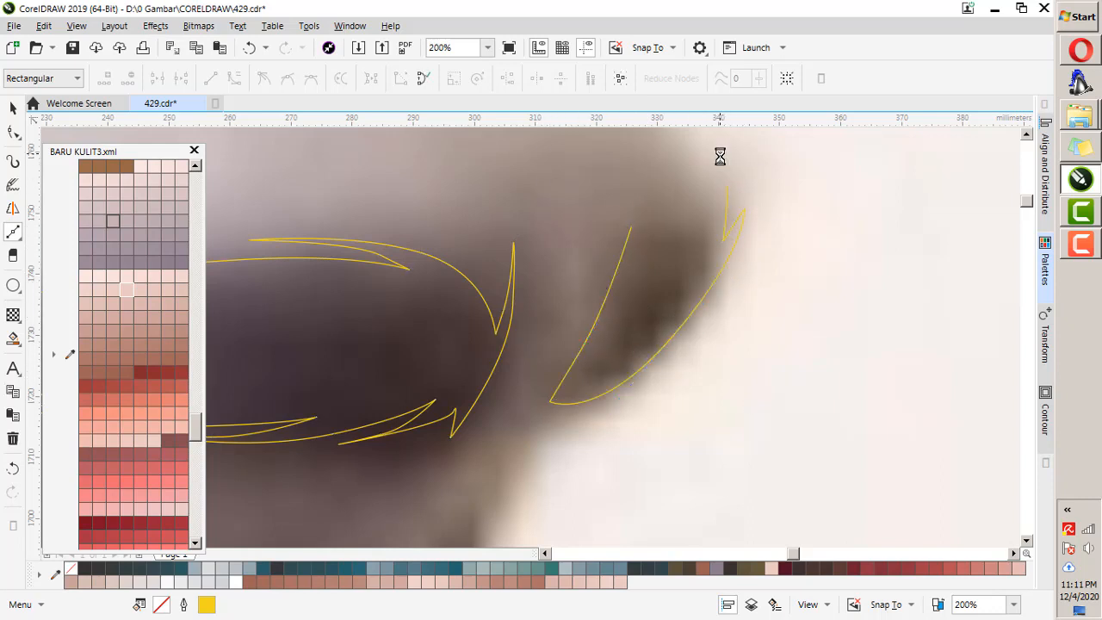
Draw the remaining hair spikes along the top of the far eyebrow and close its outline.
{"action": "left_click_drag", "start_coordinate": [650, 323], "coordinate": [697, 194]}
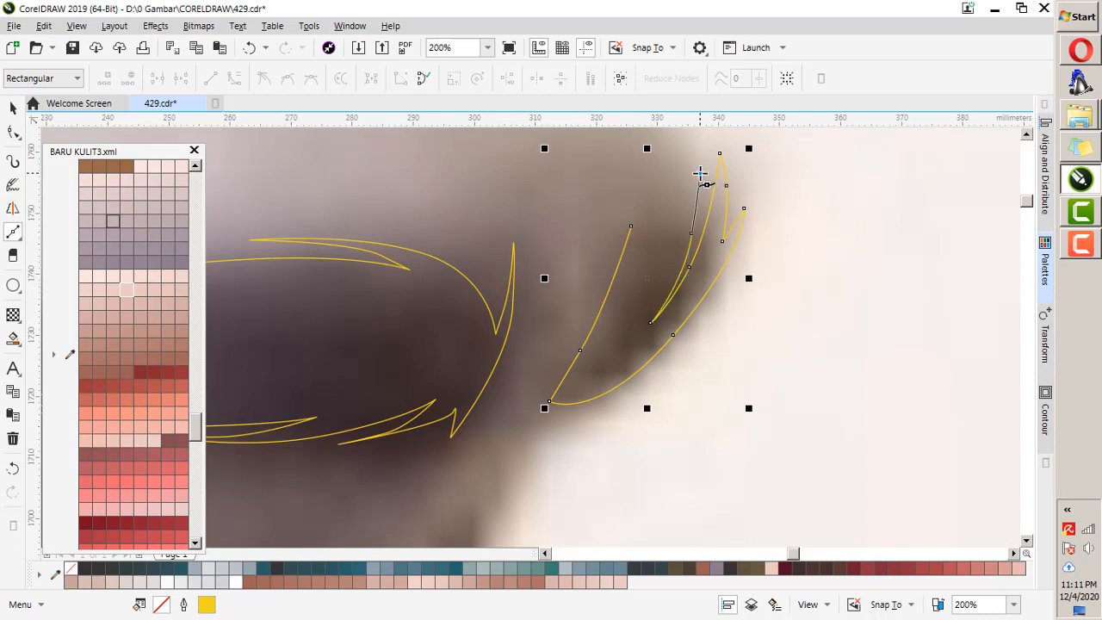
{"action": "left_click", "coordinate": [659, 251]}
{"action": "left_click", "coordinate": [669, 205]}
{"action": "left_click", "coordinate": [643, 253]}
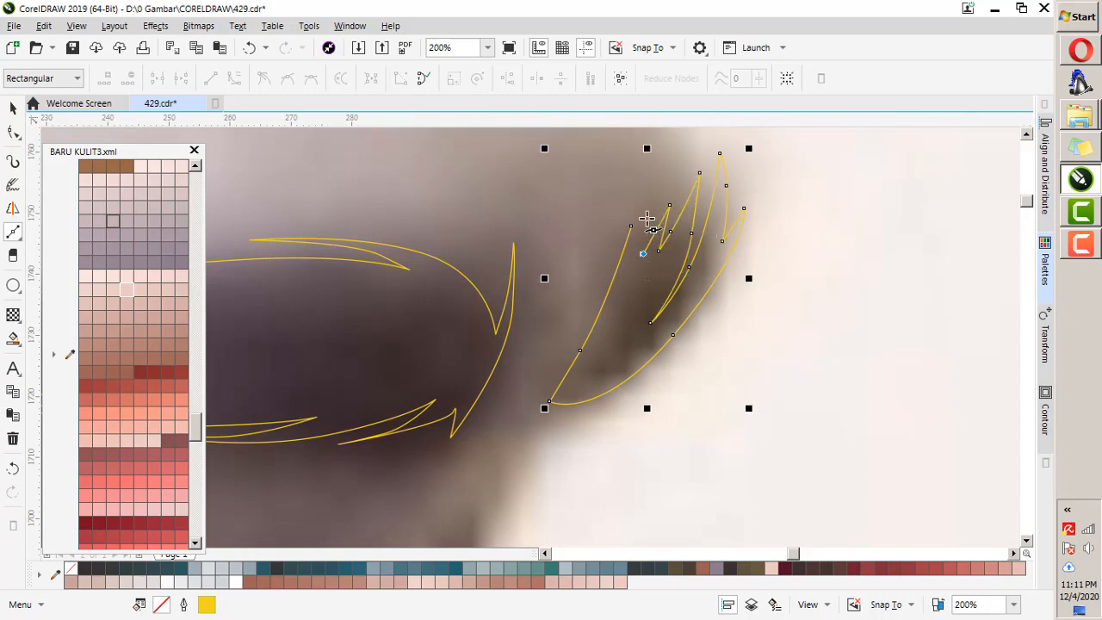
{"action": "left_click", "coordinate": [647, 196]}
Select both of the man's eyebrow shapes and colour them dark charcoal.
{"action": "scroll", "coordinate": [728, 248], "scroll_direction": "down", "scroll_amount": 2}
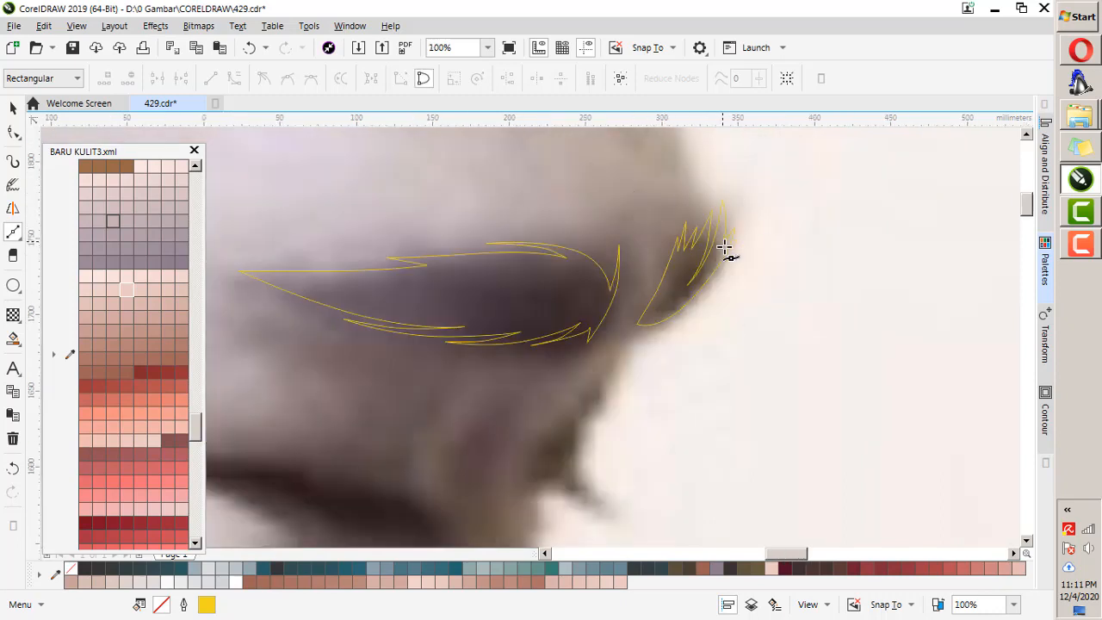
{"action": "key", "text": "space"}
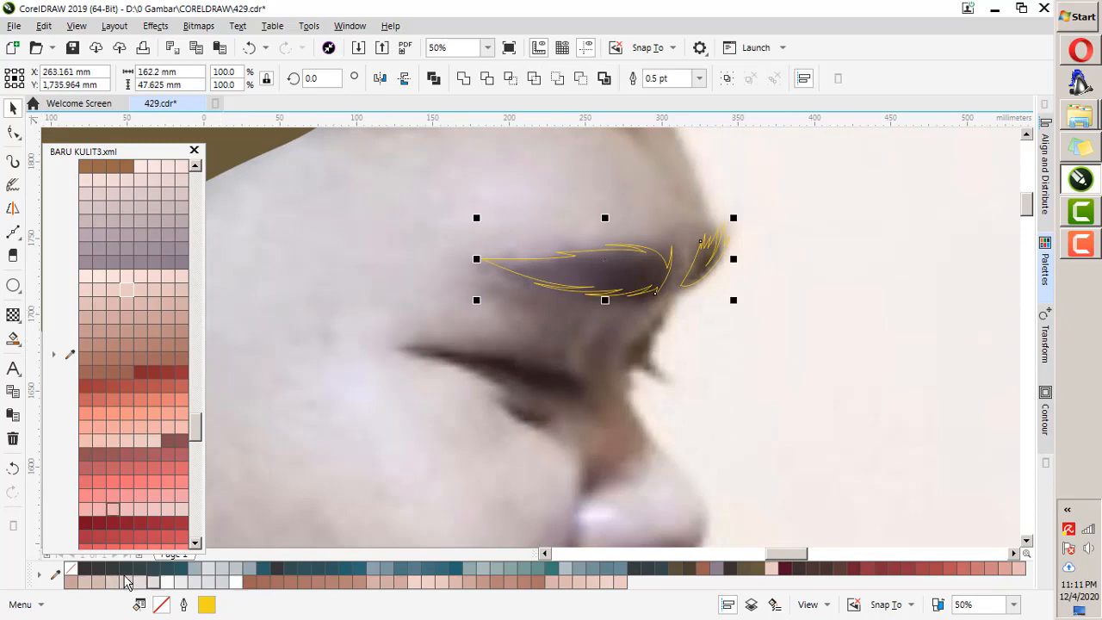
{"action": "left_click", "coordinate": [84, 569]}
{"action": "key", "text": "Escape"}
{"action": "scroll", "coordinate": [706, 278], "scroll_direction": "down", "scroll_amount": 2}
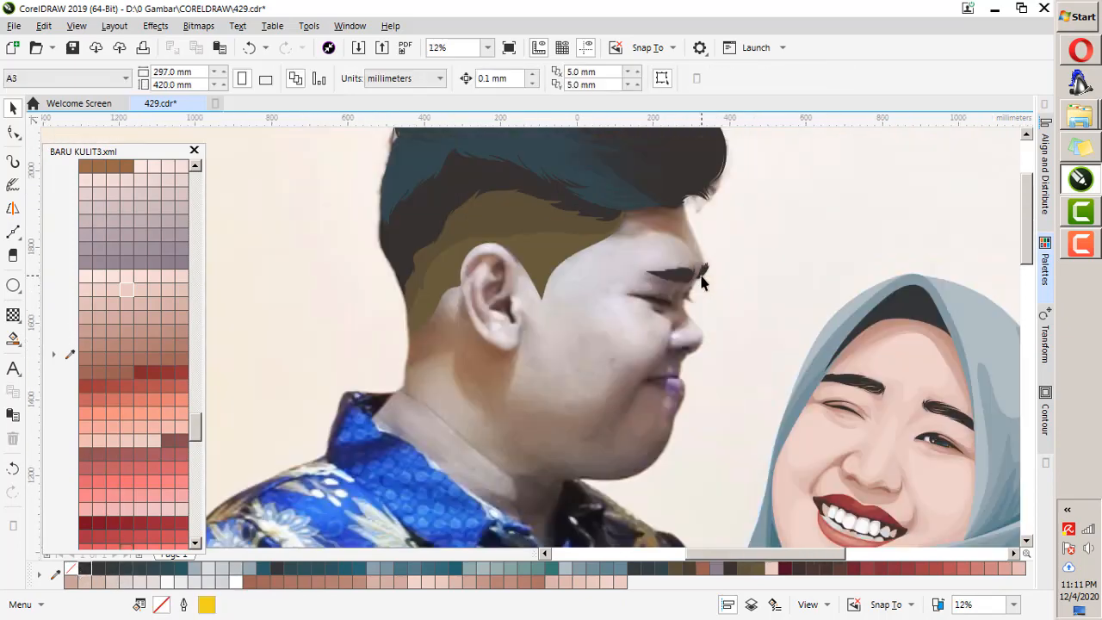
Trace the man's closed near eye as a tapered shape with spiky inner lashes, and colour it dark charcoal.
{"action": "scroll", "coordinate": [697, 286], "scroll_direction": "up", "scroll_amount": 3}
{"action": "key", "text": "space"}
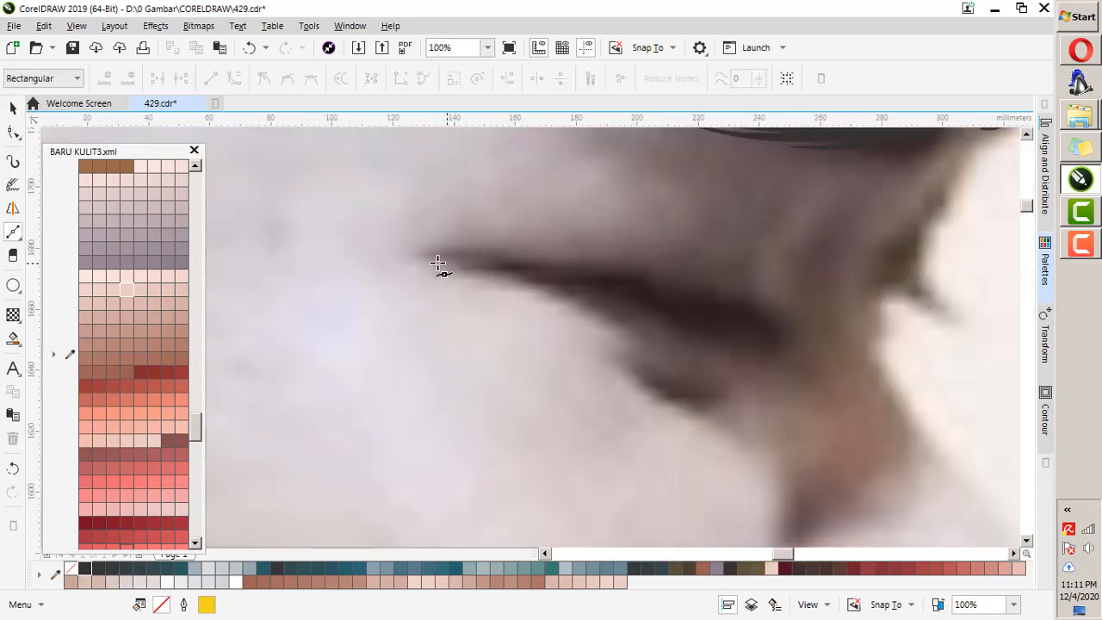
{"action": "left_click_drag", "start_coordinate": [599, 297], "coordinate": [695, 315]}
{"action": "left_click", "coordinate": [774, 347]}
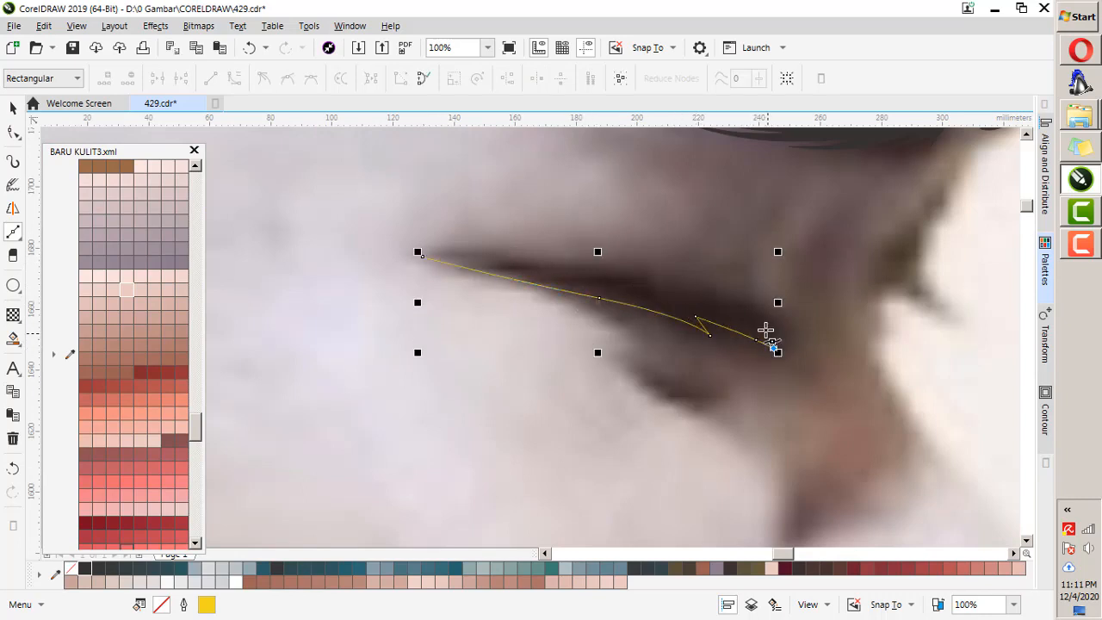
{"action": "left_click", "coordinate": [792, 347]}
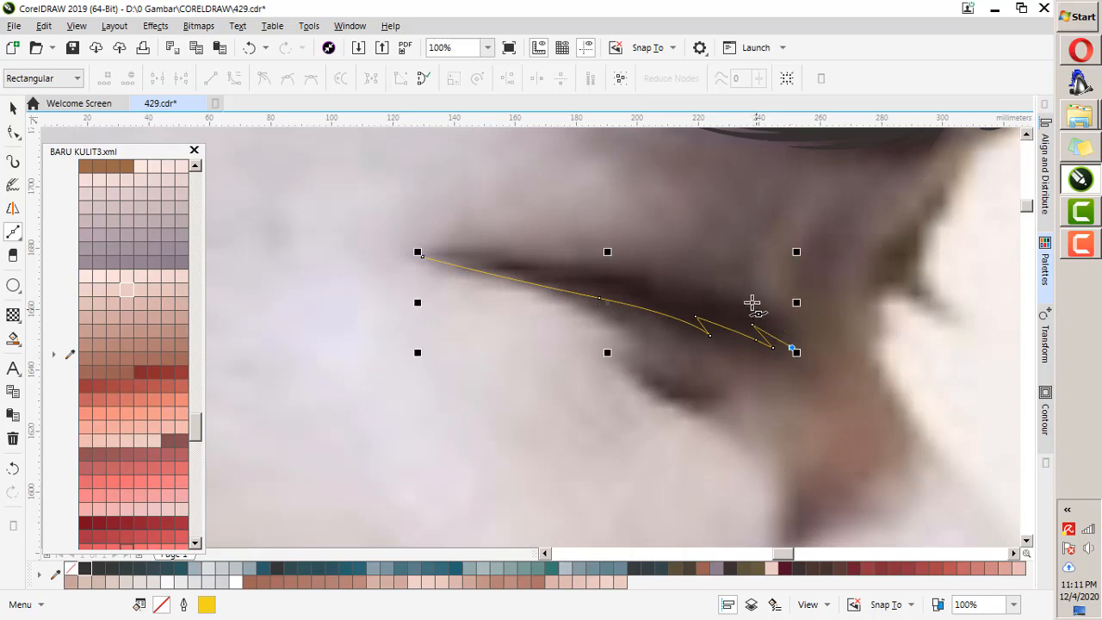
{"action": "left_click_drag", "start_coordinate": [592, 269], "coordinate": [497, 250]}
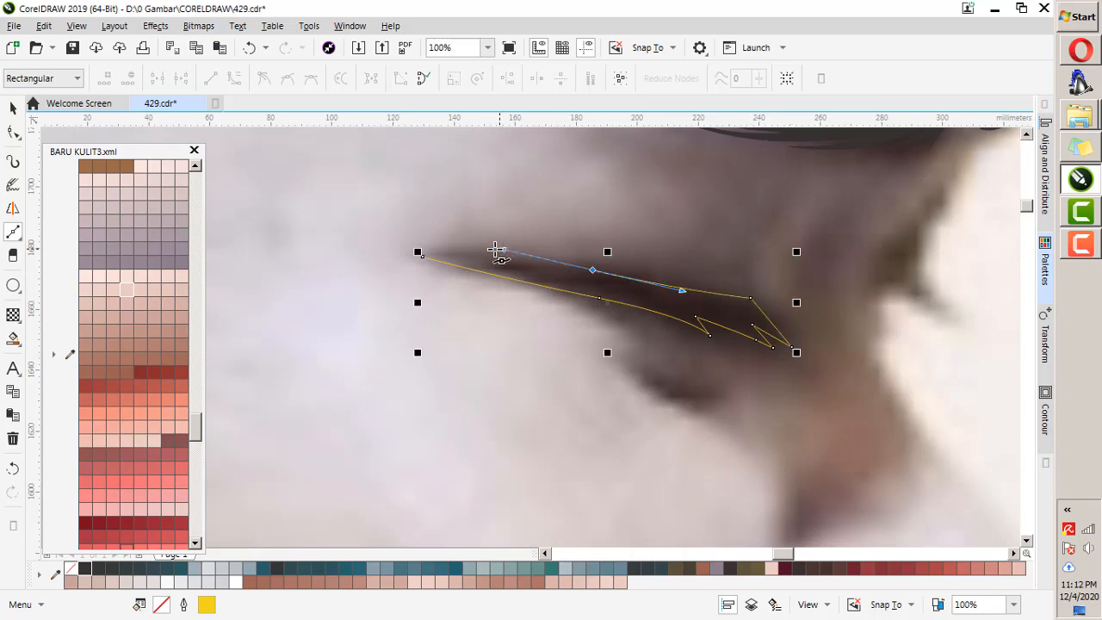
{"action": "left_click", "coordinate": [422, 254]}
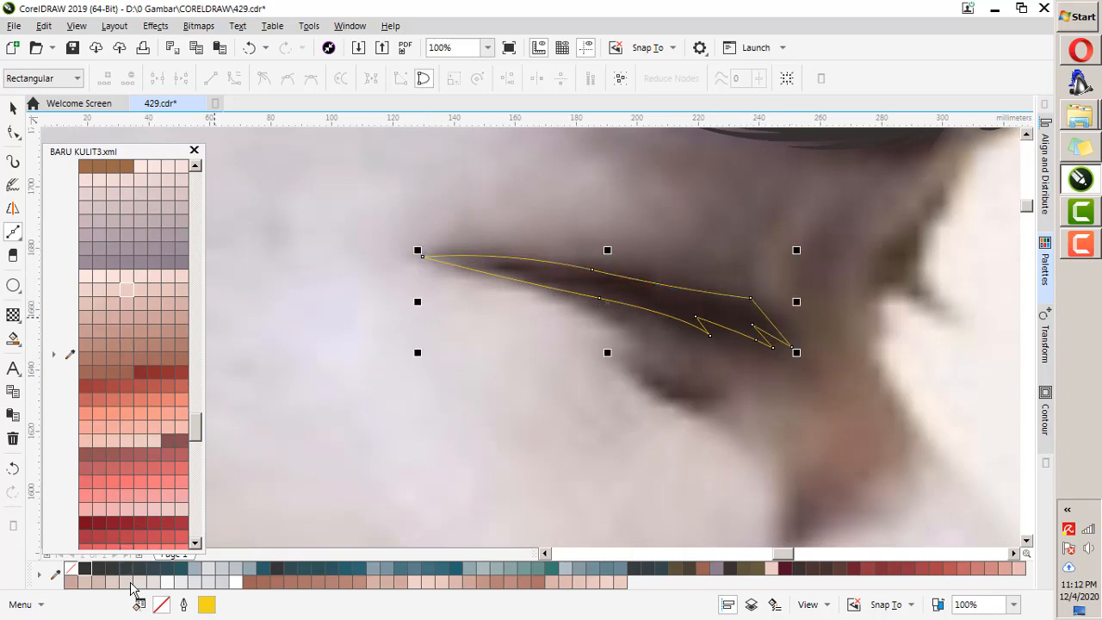
{"action": "left_click", "coordinate": [85, 568]}
Trace the far eye's lashes at the nose bridge as a small closed shape with a long tip and two upper spikes.
{"action": "scroll", "coordinate": [669, 373], "scroll_direction": "down", "scroll_amount": 1}
{"action": "scroll", "coordinate": [794, 301], "scroll_direction": "up", "scroll_amount": 1}
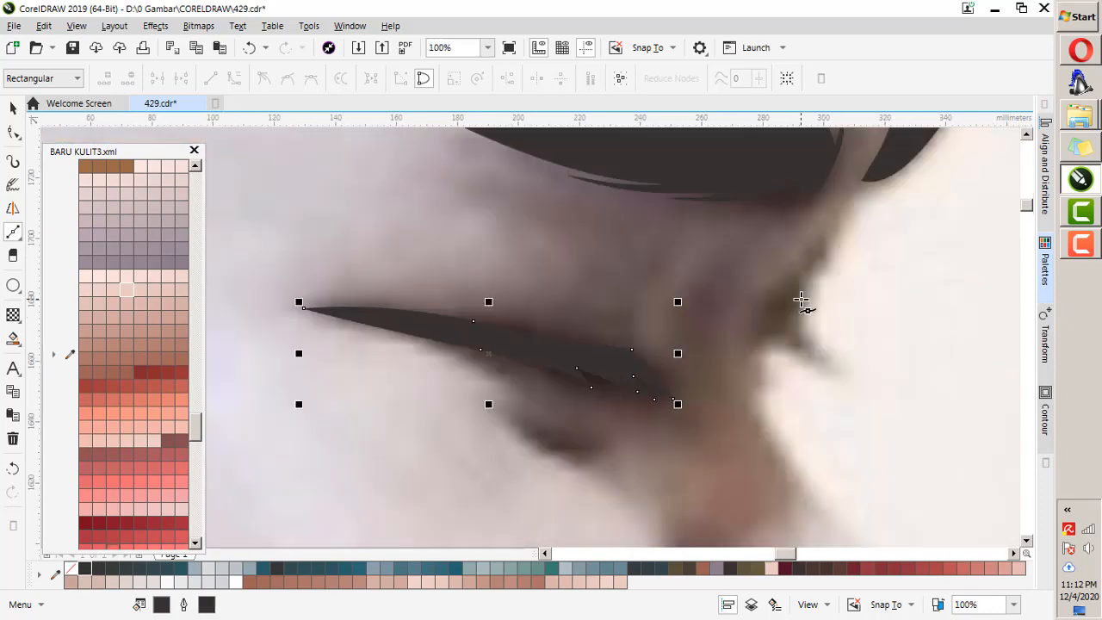
{"action": "scroll", "coordinate": [749, 383], "scroll_direction": "up", "scroll_amount": 3}
{"action": "left_click", "coordinate": [713, 371]}
{"action": "left_click", "coordinate": [832, 427]}
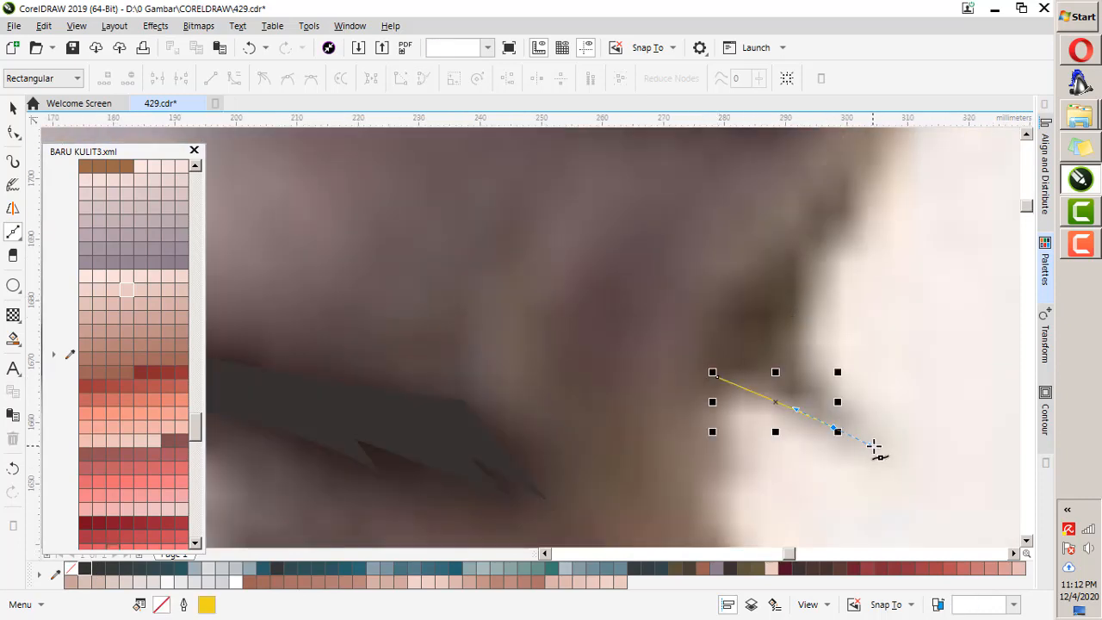
{"action": "left_click", "coordinate": [875, 447]}
{"action": "left_click_drag", "start_coordinate": [793, 308], "coordinate": [763, 351]}
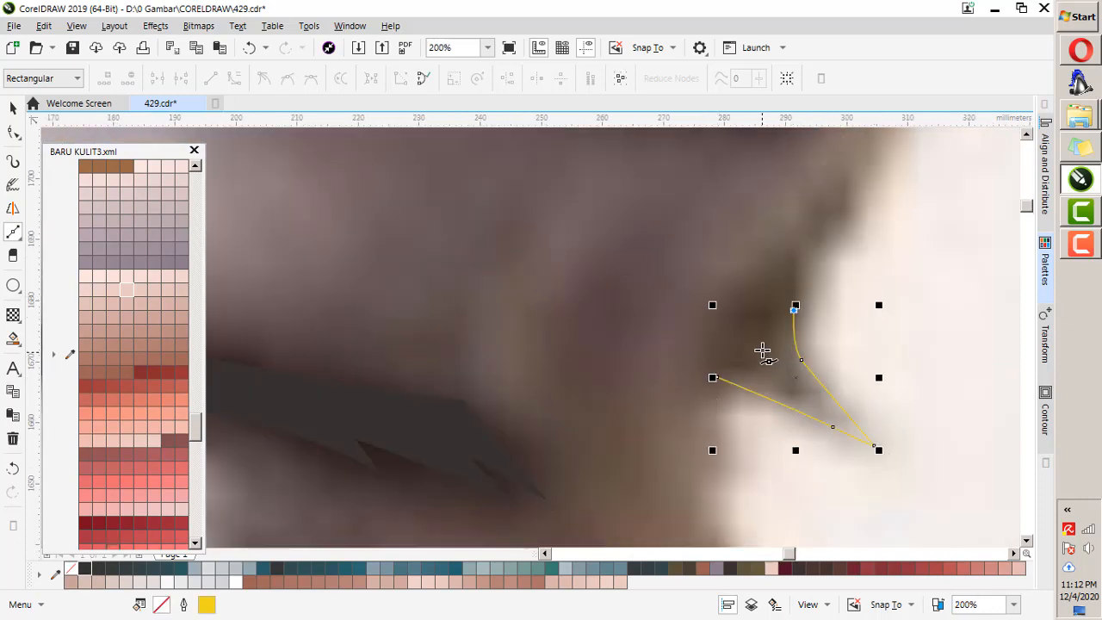
{"action": "left_click_drag", "start_coordinate": [747, 270], "coordinate": [747, 270]}
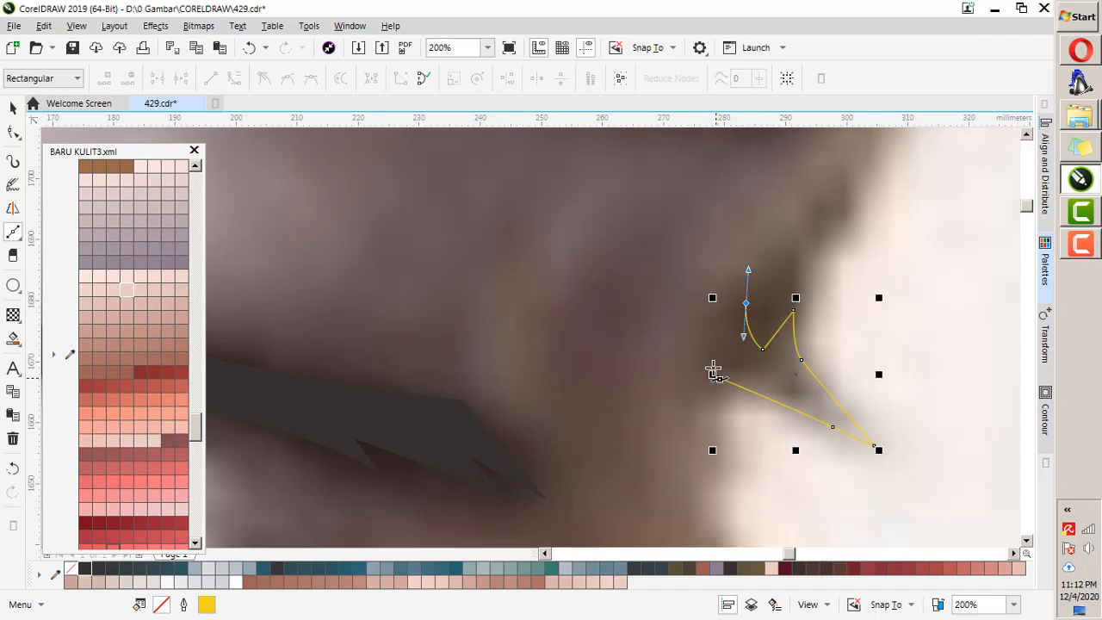
{"action": "left_click_drag", "start_coordinate": [712, 371], "coordinate": [704, 362]}
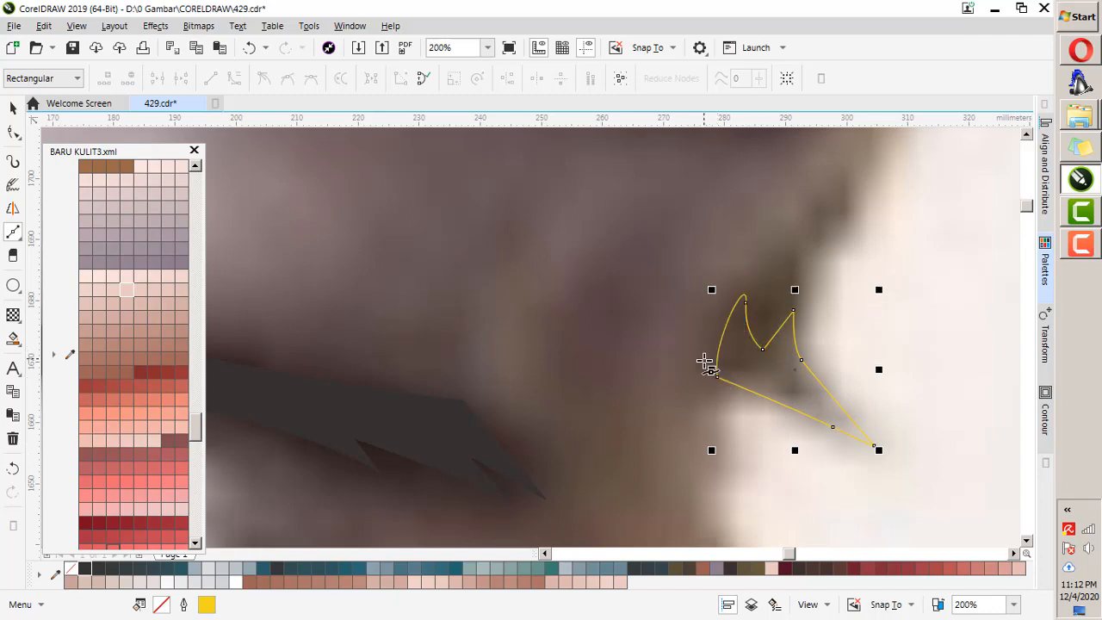
Apply dark charcoal to the fill and outline of the far eye's lash shape.
{"action": "left_click", "coordinate": [84, 568]}
{"action": "right_click", "coordinate": [84, 568]}
{"action": "key", "text": "space"}
{"action": "key", "text": "Escape"}
{"action": "scroll", "coordinate": [714, 364], "scroll_direction": "down", "scroll_amount": 3}
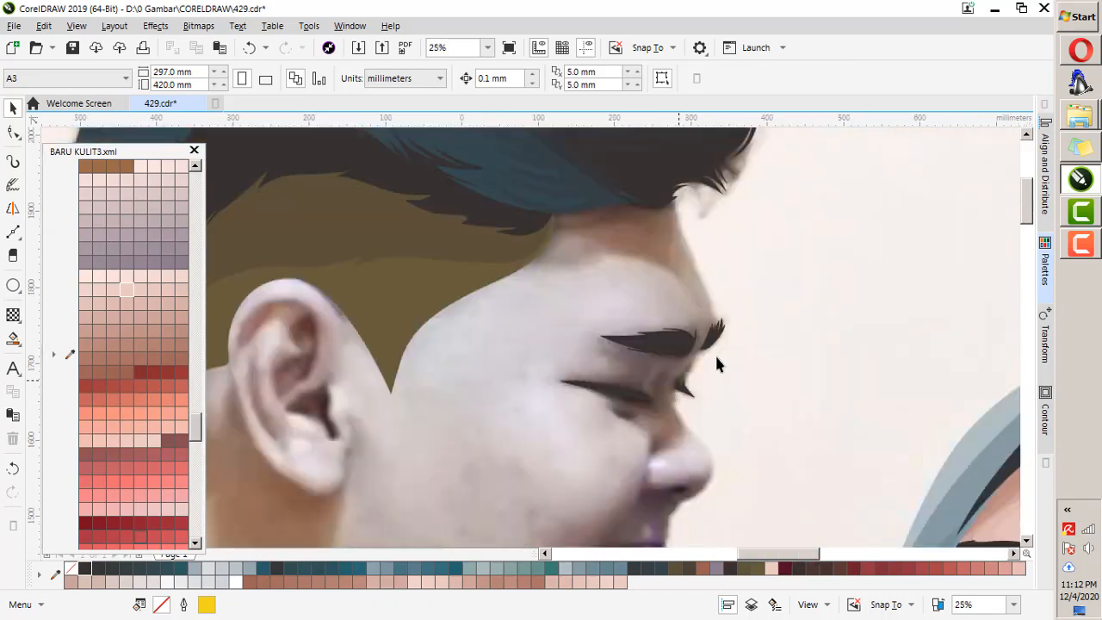
Select the man's eyebrow and eyelash shapes and group them.
{"action": "left_click_drag", "start_coordinate": [757, 320], "coordinate": [437, 499]}
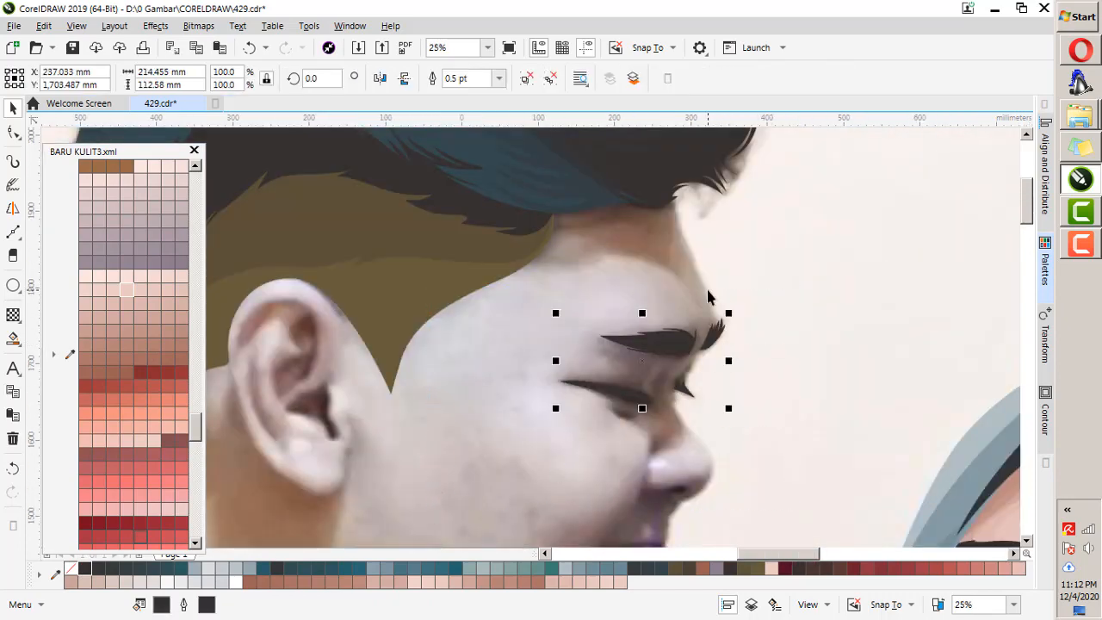
{"action": "scroll", "coordinate": [726, 356], "scroll_direction": "down", "scroll_amount": 2}
{"action": "key", "text": "Escape"}
Trace the dark line between the man's lips as a thin curved closed shape and colour it very dark brown.
{"action": "scroll", "coordinate": [674, 366], "scroll_direction": "up", "scroll_amount": 2}
{"action": "scroll", "coordinate": [674, 365], "scroll_direction": "up", "scroll_amount": 2}
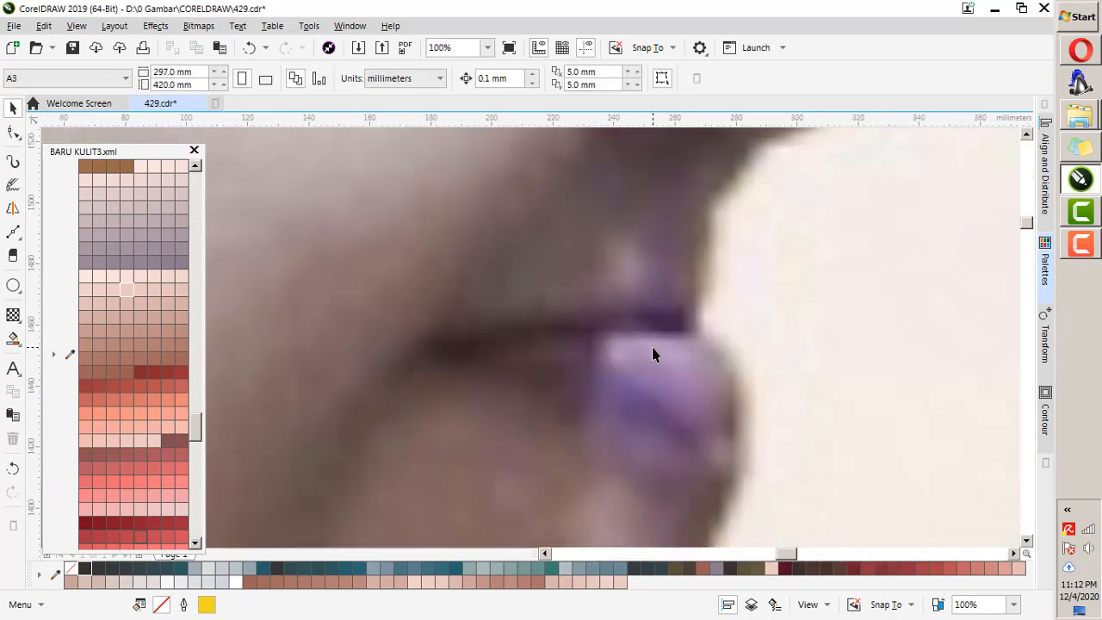
{"action": "key", "text": "space"}
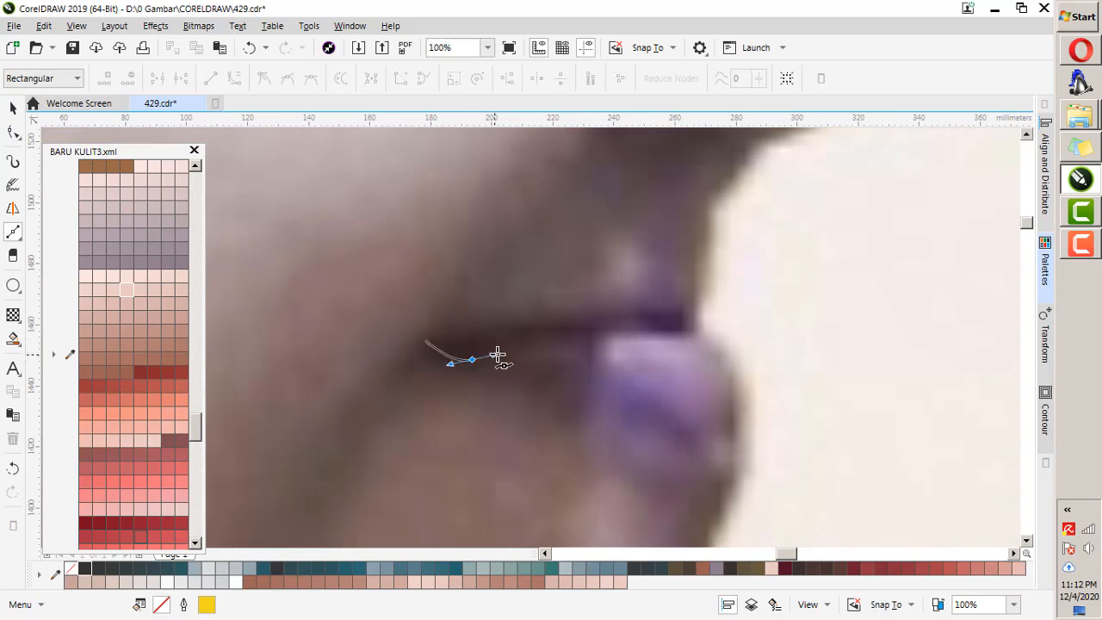
{"action": "left_click_drag", "start_coordinate": [497, 354], "coordinate": [499, 355]}
{"action": "left_click_drag", "start_coordinate": [565, 330], "coordinate": [658, 317]}
{"action": "left_click", "coordinate": [698, 334]}
{"action": "left_click_drag", "start_coordinate": [560, 324], "coordinate": [447, 340]}
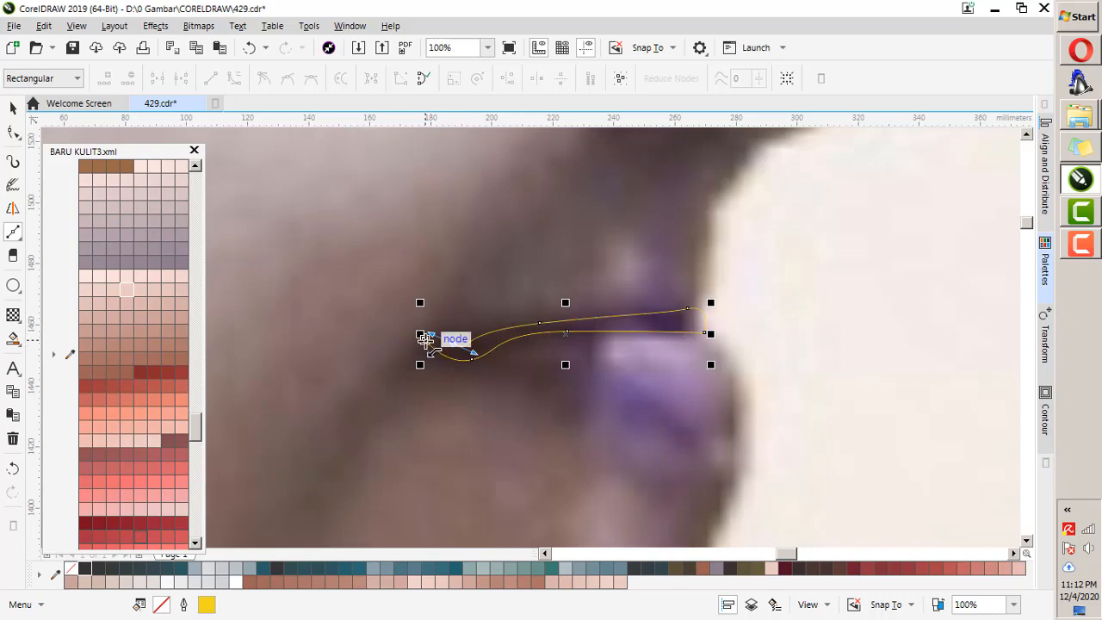
{"action": "left_click", "coordinate": [425, 339]}
{"action": "scroll", "coordinate": [163, 436], "scroll_direction": "down", "scroll_amount": 8}
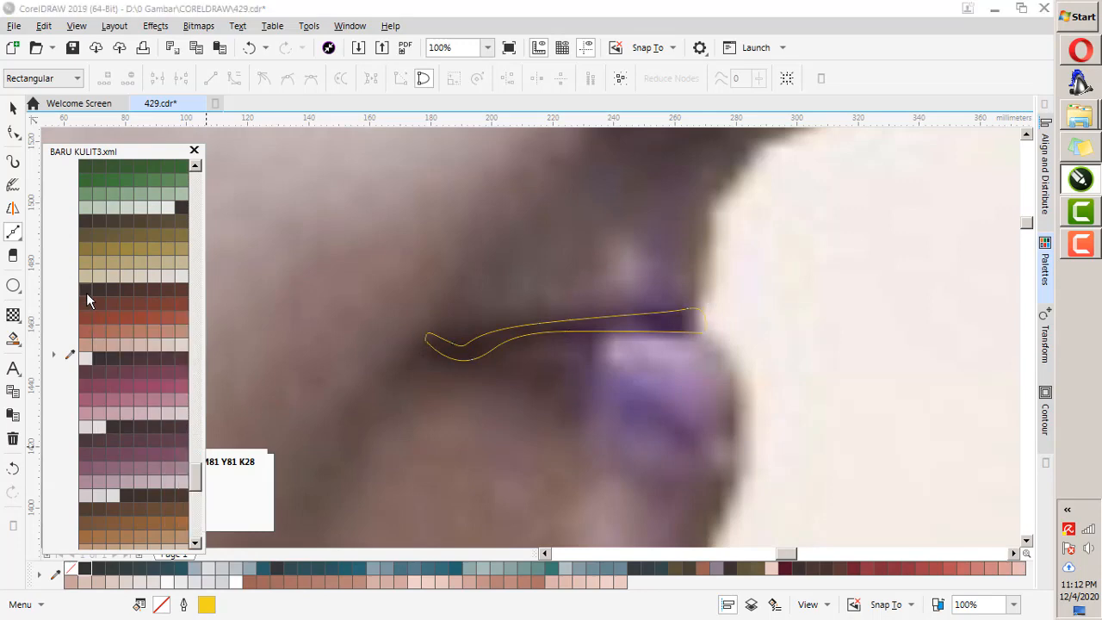
{"action": "left_click", "coordinate": [86, 291]}
Trace the inner lip shadow around the mouth line, fill it with reddish brown C55 M79 Y79 K35, and place it behind the line.
{"action": "scroll", "coordinate": [705, 256], "scroll_direction": "down", "scroll_amount": 4}
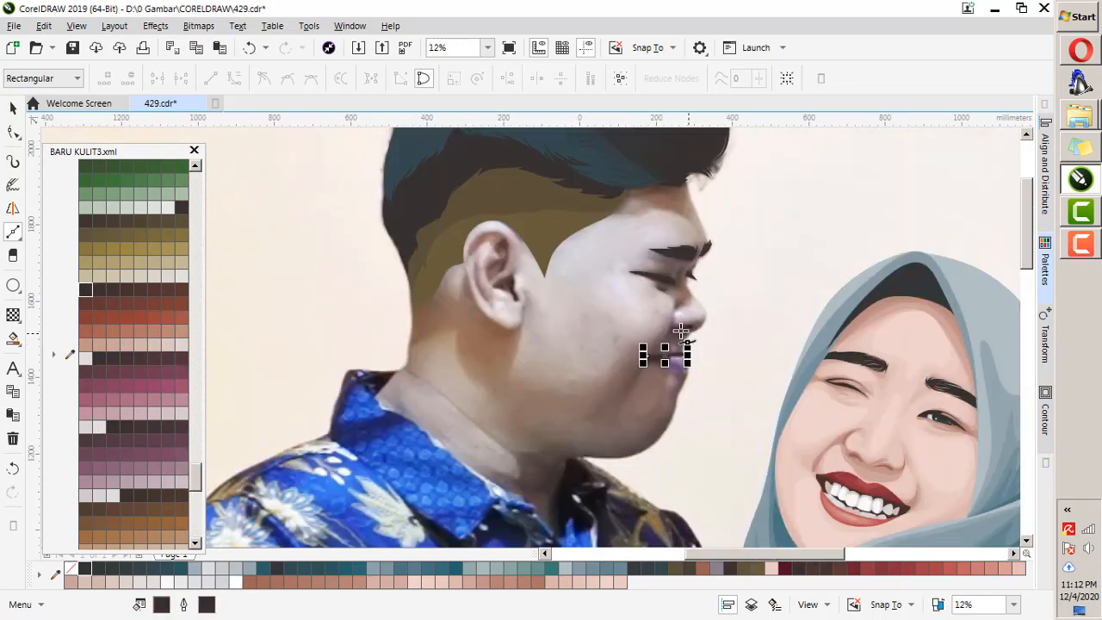
{"action": "scroll", "coordinate": [688, 369], "scroll_direction": "up", "scroll_amount": 4}
{"action": "left_click", "coordinate": [681, 410]}
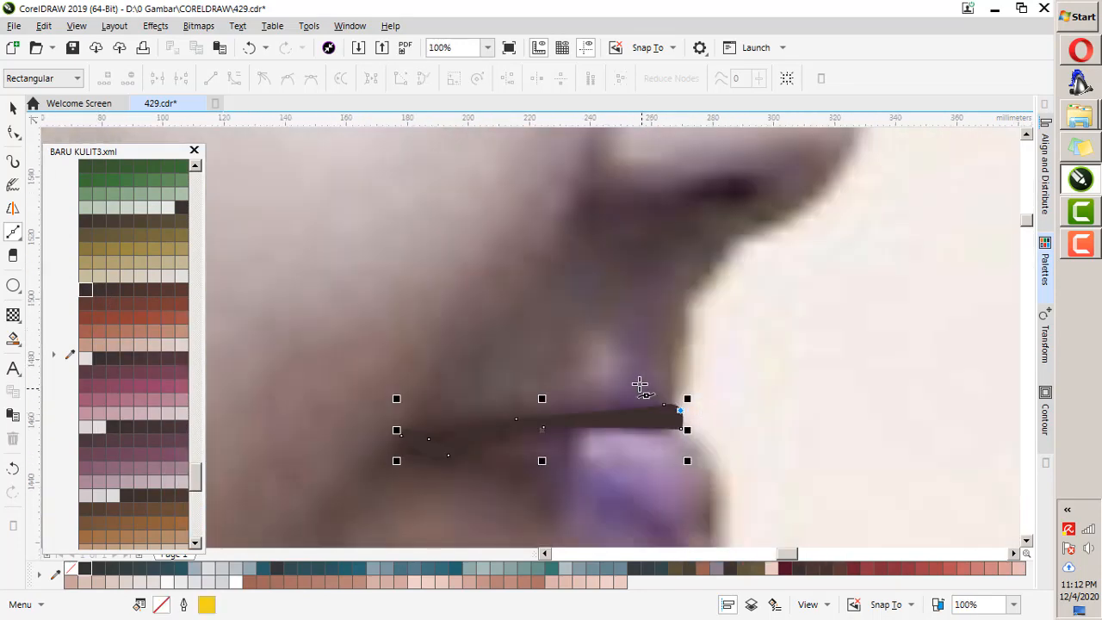
{"action": "key", "text": "space"}
{"action": "key", "text": "Escape"}
{"action": "key", "text": "space"}
{"action": "left_click", "coordinate": [437, 442]}
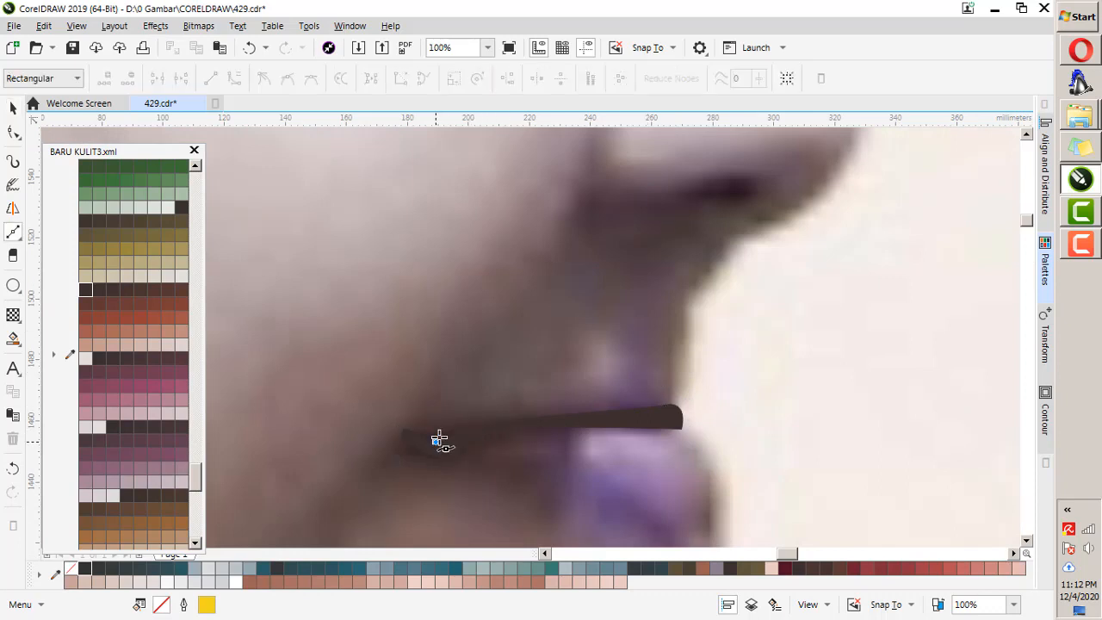
{"action": "left_click_drag", "start_coordinate": [542, 399], "coordinate": [659, 393]}
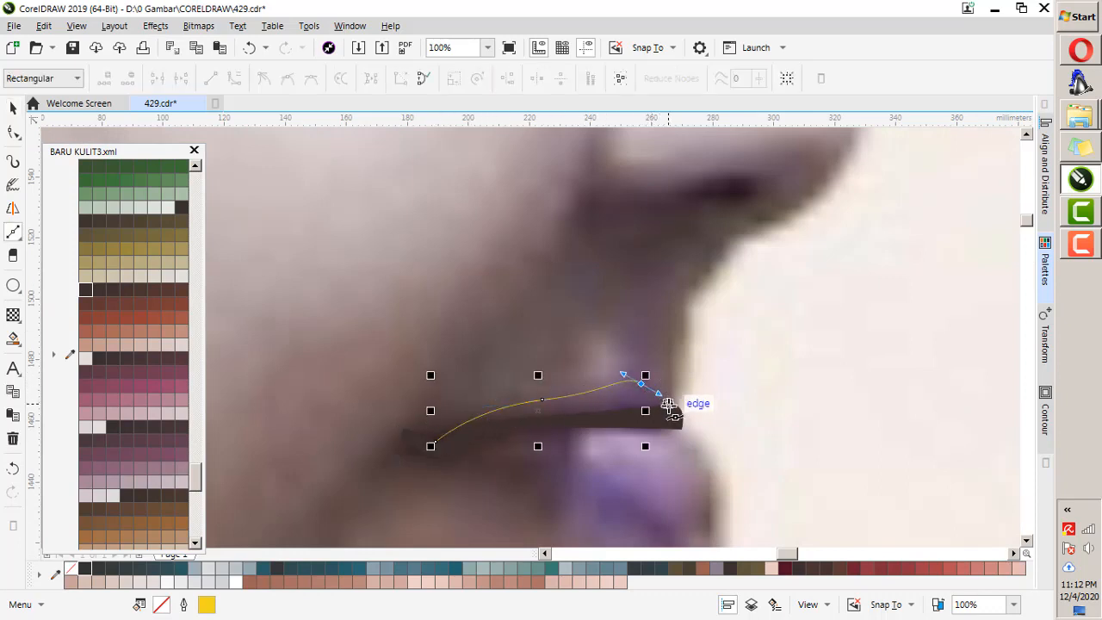
{"action": "left_click", "coordinate": [668, 405]}
{"action": "left_click_drag", "start_coordinate": [573, 432], "coordinate": [541, 431]}
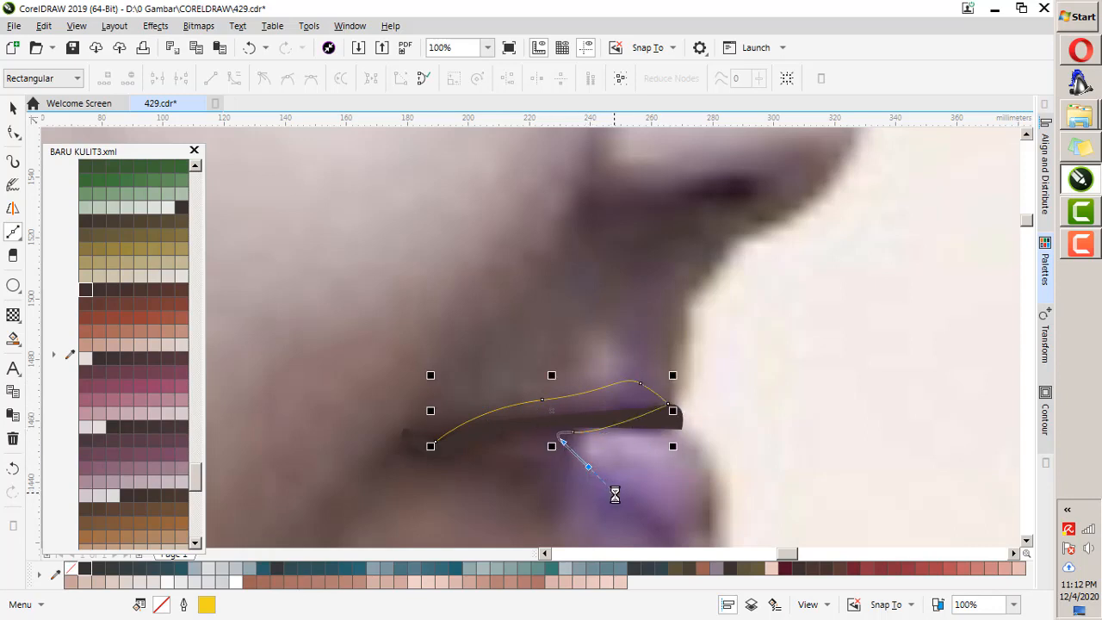
{"action": "left_click", "coordinate": [615, 494]}
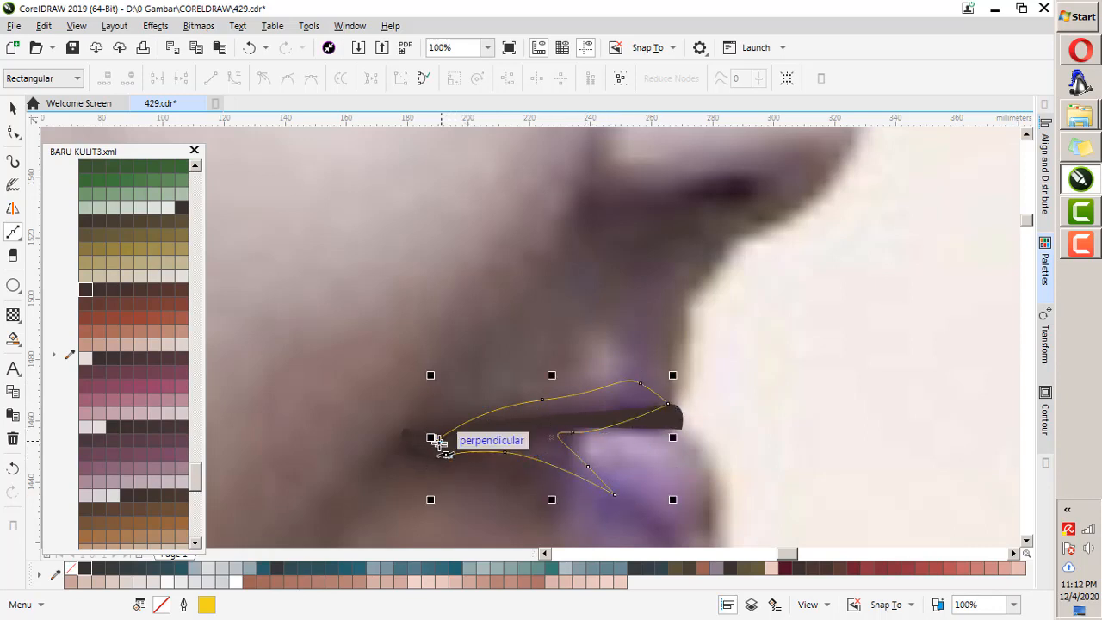
{"action": "left_click", "coordinate": [91, 307]}
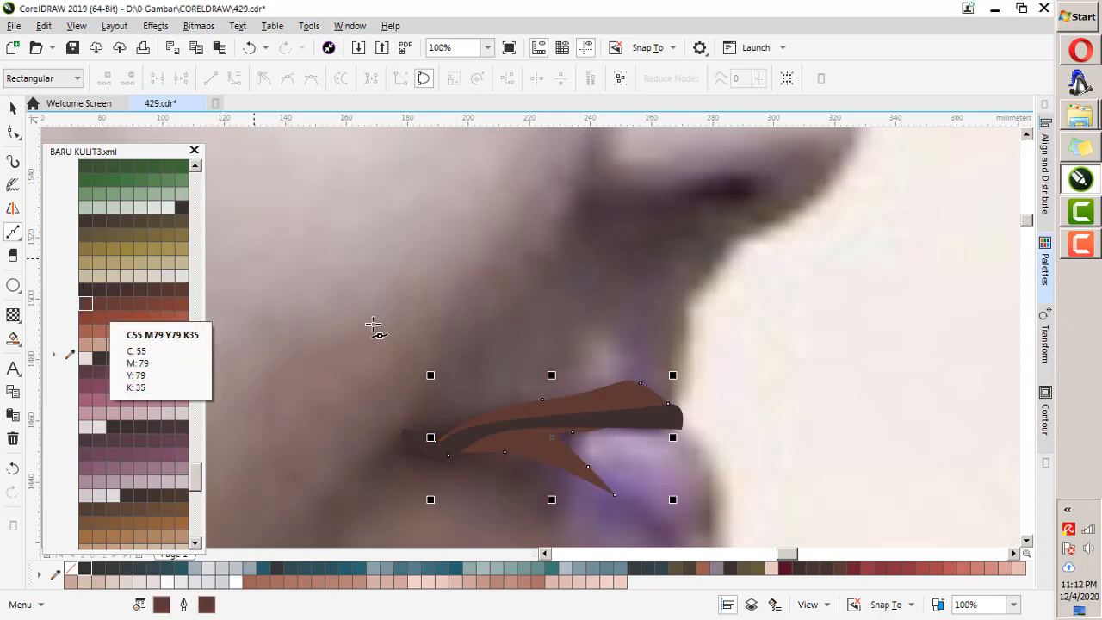
Trace the man's upper and lower lip contour as one closed shape, leaving the lower lip's light area open toward the front.
{"action": "scroll", "coordinate": [603, 334], "scroll_direction": "down", "scroll_amount": 3}
{"action": "scroll", "coordinate": [620, 359], "scroll_direction": "up", "scroll_amount": 4}
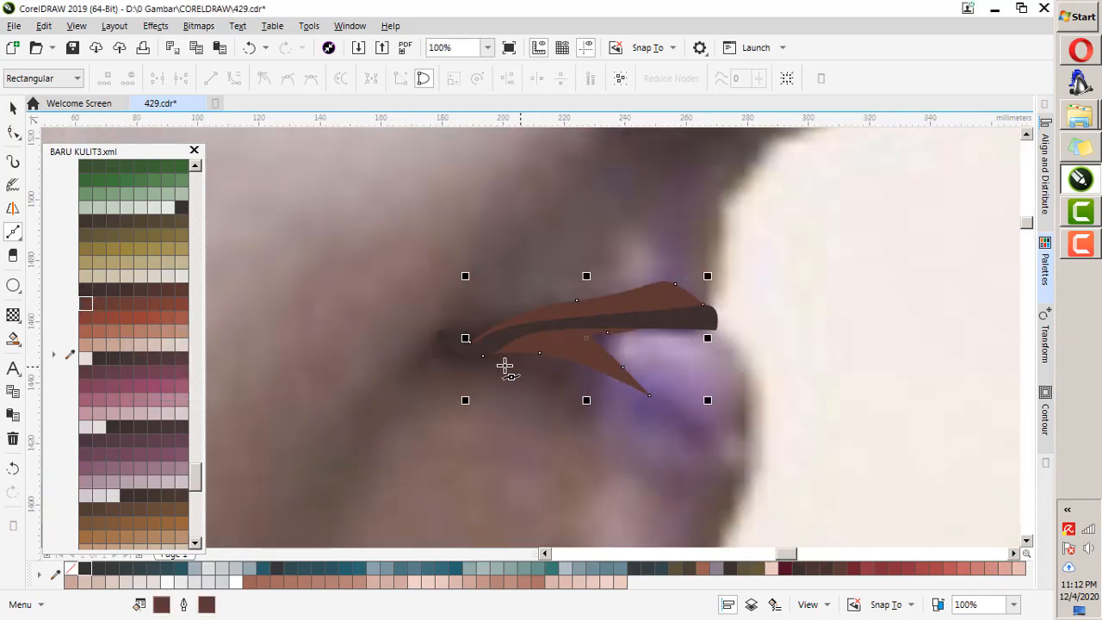
{"action": "left_click", "coordinate": [479, 357]}
{"action": "left_click_drag", "start_coordinate": [622, 403], "coordinate": [749, 428]}
{"action": "key", "text": "ctrl+z"}
{"action": "left_click", "coordinate": [743, 379]}
{"action": "left_click_drag", "start_coordinate": [682, 392], "coordinate": [740, 340]}
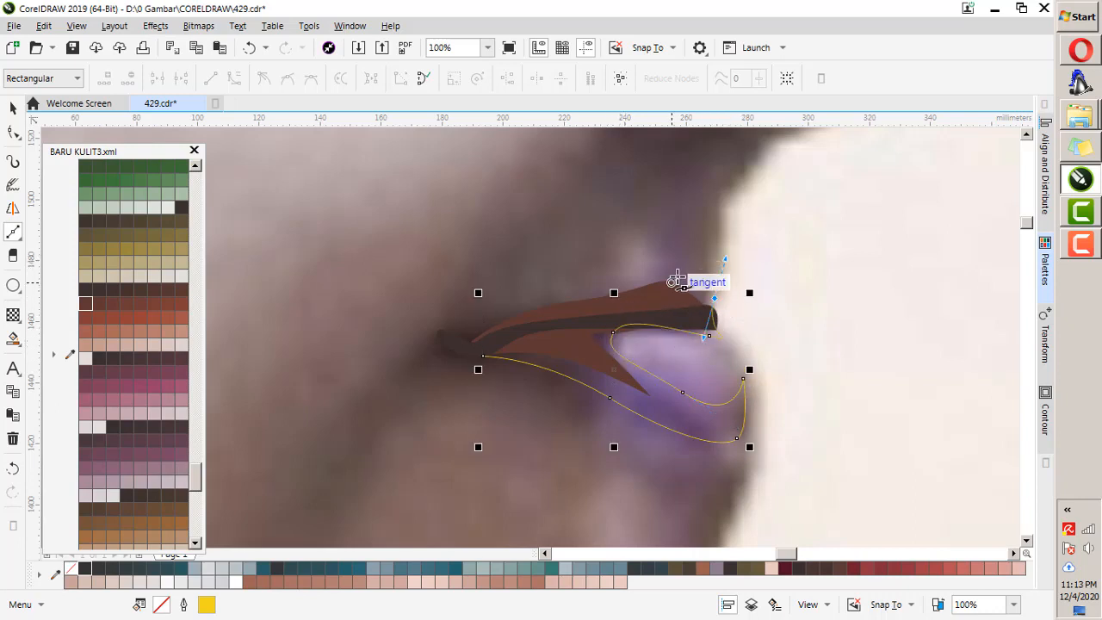
{"action": "left_click_drag", "start_coordinate": [714, 311], "coordinate": [621, 278]}
{"action": "key", "text": "ctrl+z"}
{"action": "left_click_drag", "start_coordinate": [519, 315], "coordinate": [492, 361]}
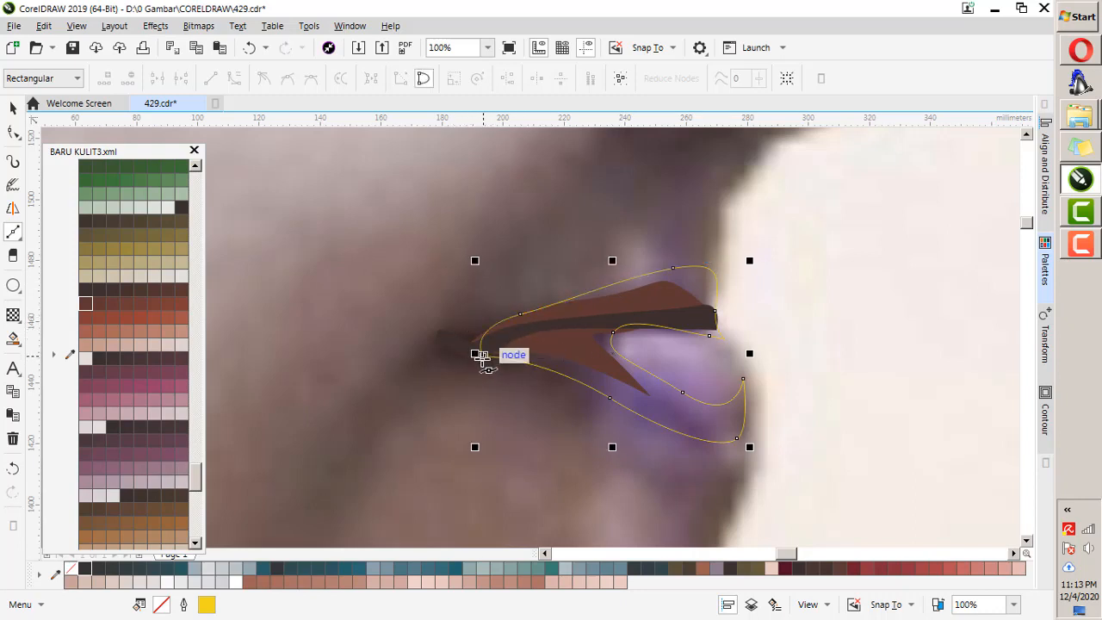
Place the lip contour shape behind the inner lip shapes and colour its fill and outline reddish brown after trying other browns.
{"action": "left_click", "coordinate": [126, 303]}
{"action": "right_click", "coordinate": [126, 304]}
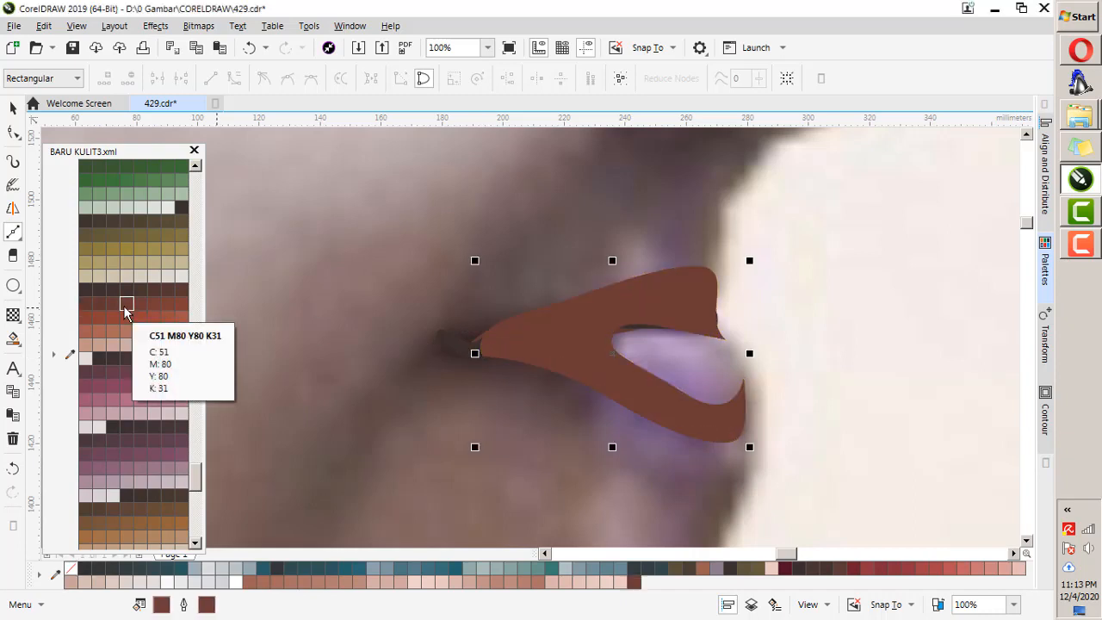
{"action": "scroll", "coordinate": [156, 439], "scroll_direction": "down", "scroll_amount": 3}
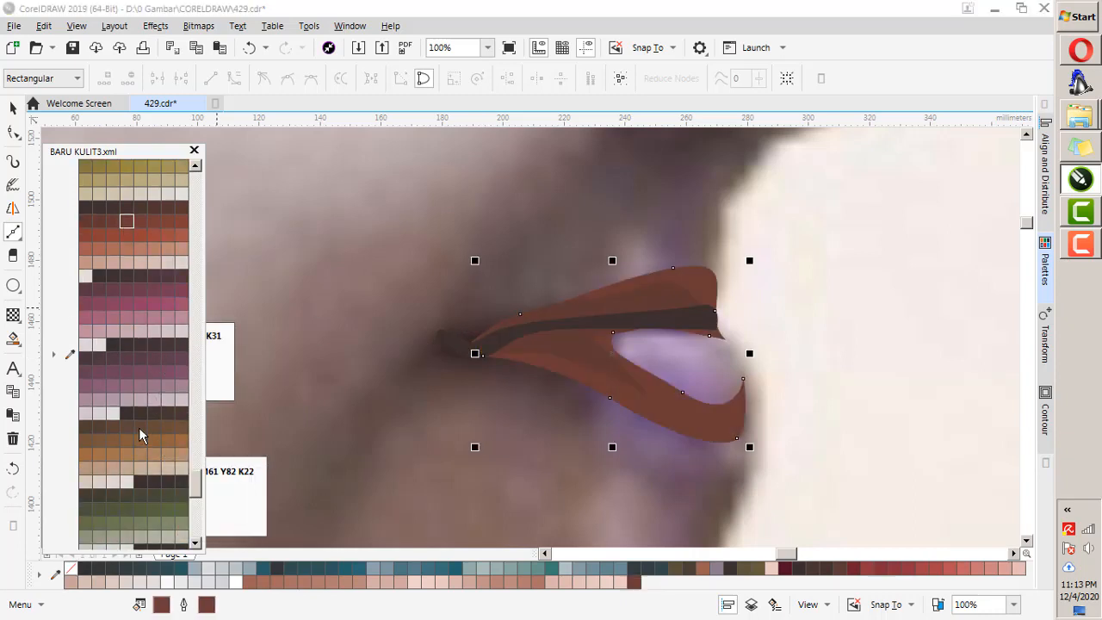
{"action": "left_click", "coordinate": [138, 426]}
{"action": "left_click", "coordinate": [122, 425]}
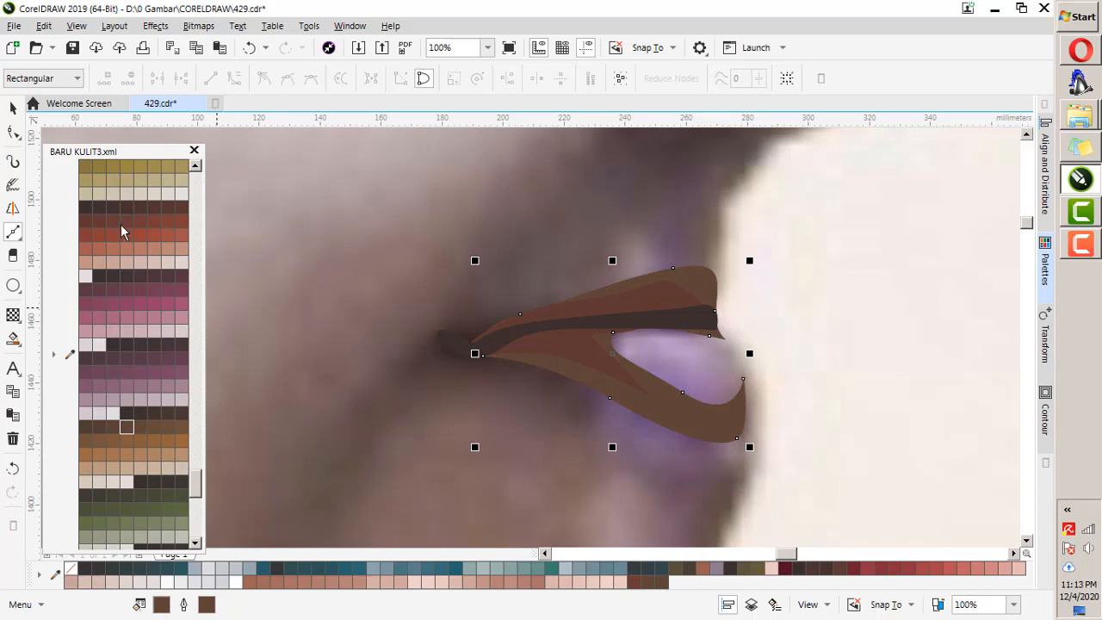
{"action": "left_click", "coordinate": [84, 233]}
{"action": "left_click", "coordinate": [164, 222]}
{"action": "scroll", "coordinate": [109, 398], "scroll_direction": "up", "scroll_amount": 10}
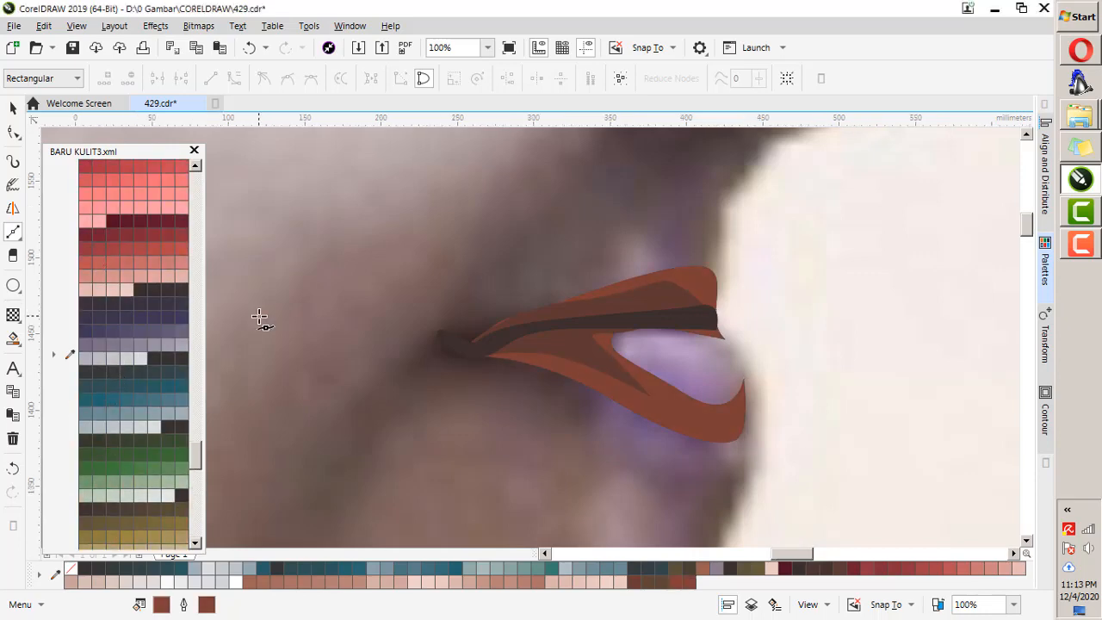
Trace the full lower lip as a rounded closed shape from the mouth line's front end, overlapping the lip contour's opening.
{"action": "scroll", "coordinate": [258, 315], "scroll_direction": "down", "scroll_amount": 3}
{"action": "scroll", "coordinate": [499, 357], "scroll_direction": "up", "scroll_amount": 8}
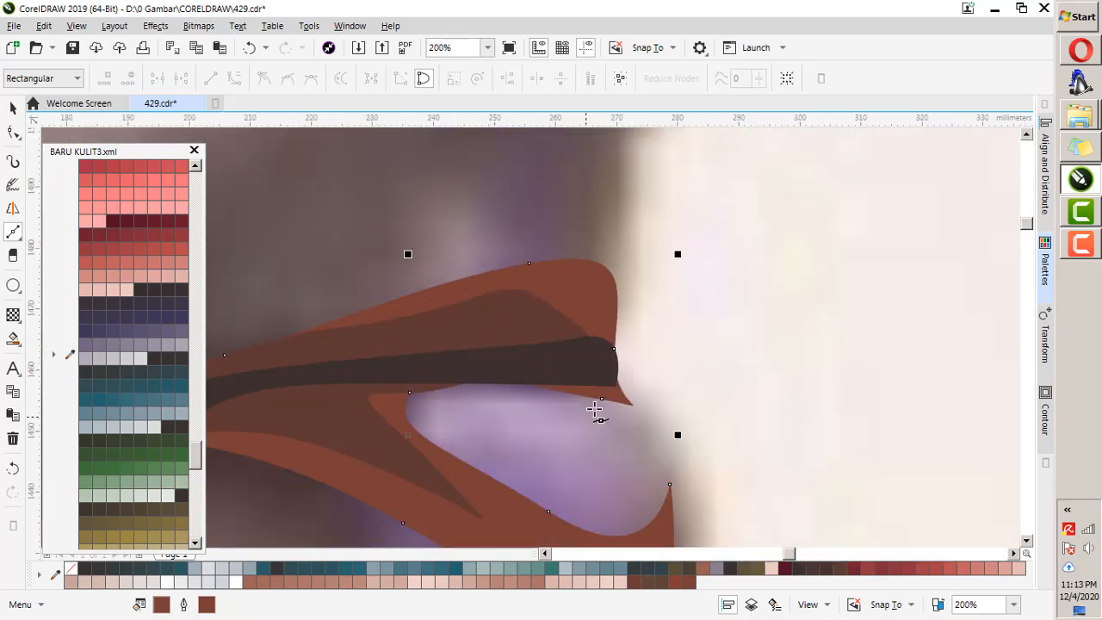
{"action": "left_click", "coordinate": [620, 379]}
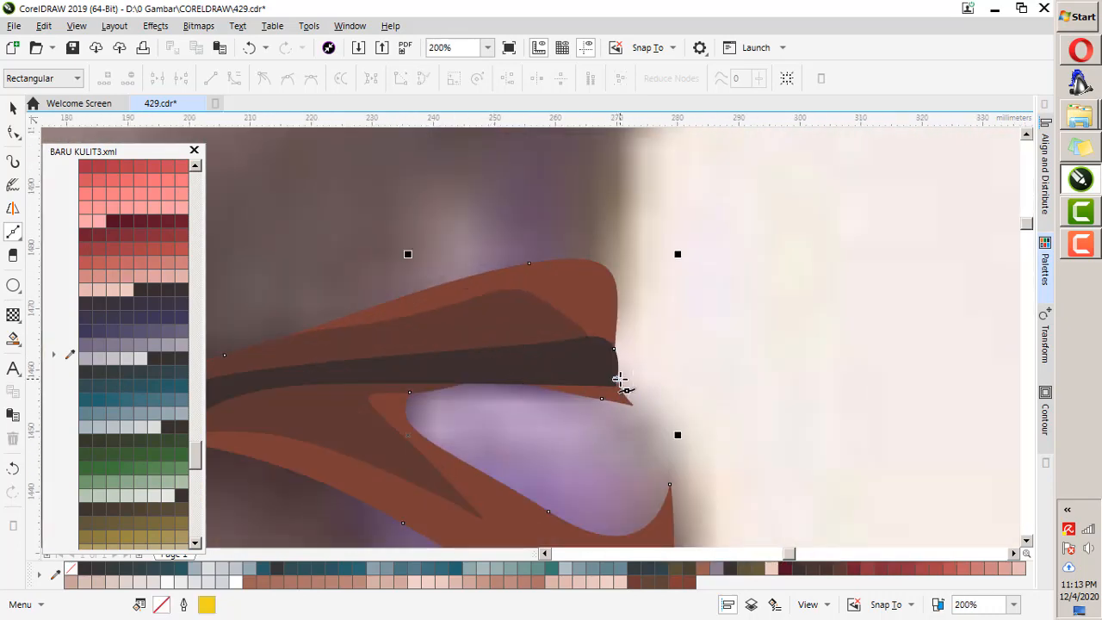
{"action": "scroll", "coordinate": [663, 361], "scroll_direction": "down", "scroll_amount": 1}
{"action": "left_click_drag", "start_coordinate": [659, 477], "coordinate": [616, 532]}
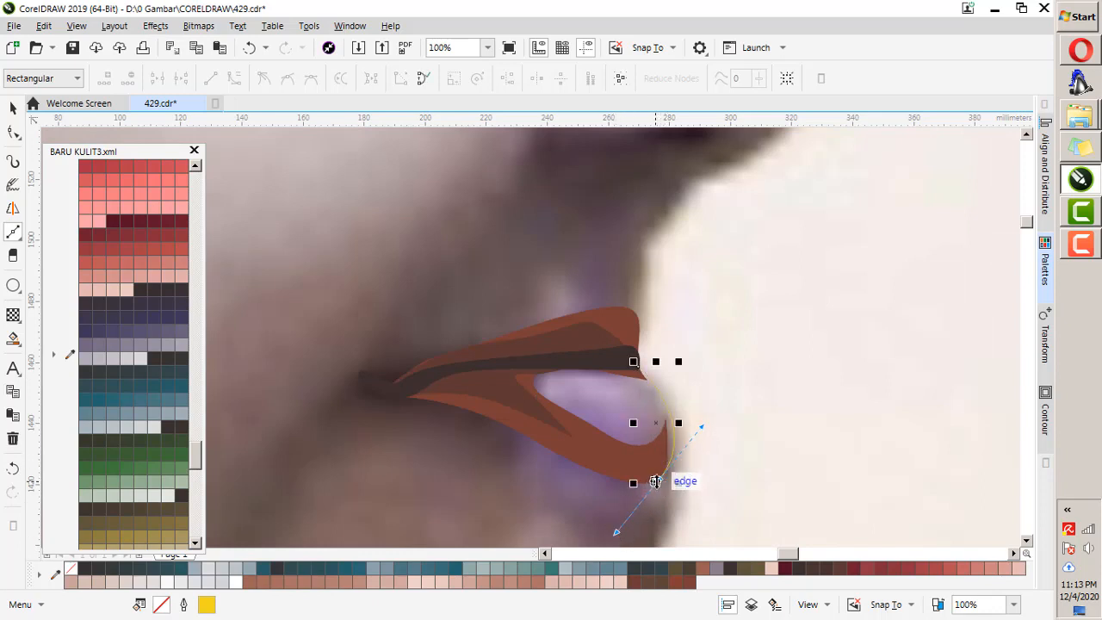
{"action": "left_click_drag", "start_coordinate": [516, 411], "coordinate": [497, 388]}
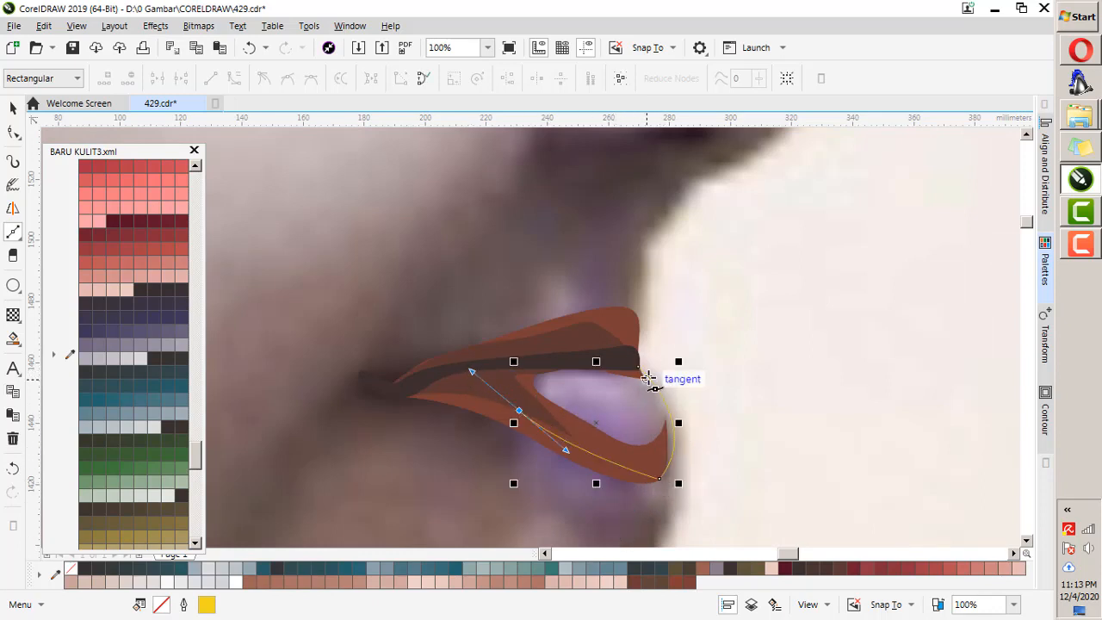
{"action": "left_click_drag", "start_coordinate": [645, 369], "coordinate": [494, 329]}
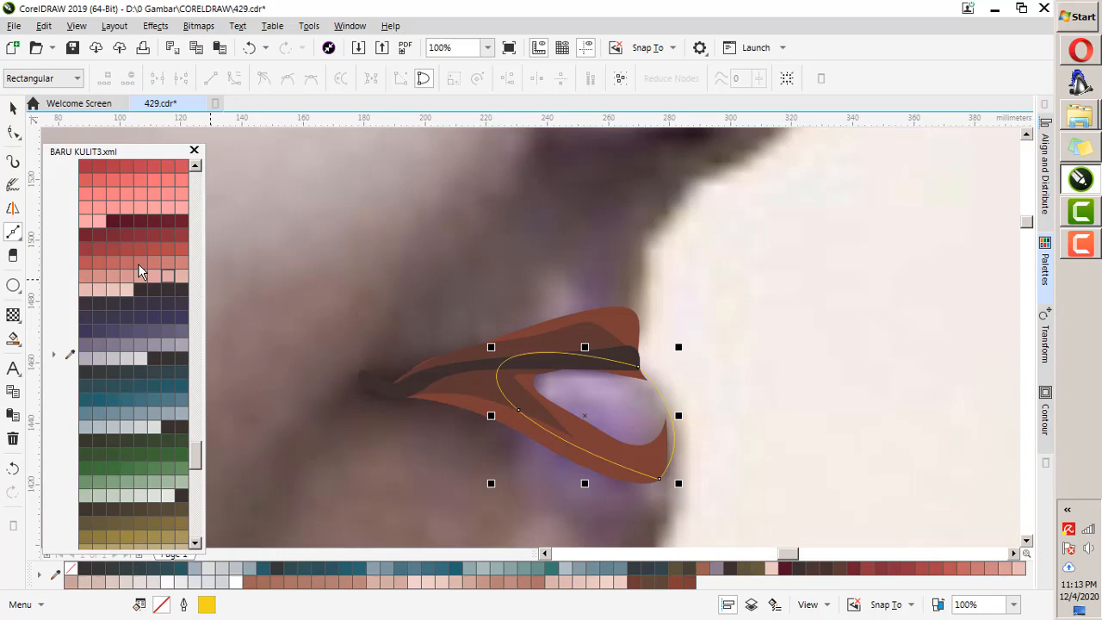
Colour the lower lip shape light terracotta after trying several reds, and move it behind the lip contour and mouth line.
{"action": "left_click", "coordinate": [85, 277]}
{"action": "left_click", "coordinate": [85, 262]}
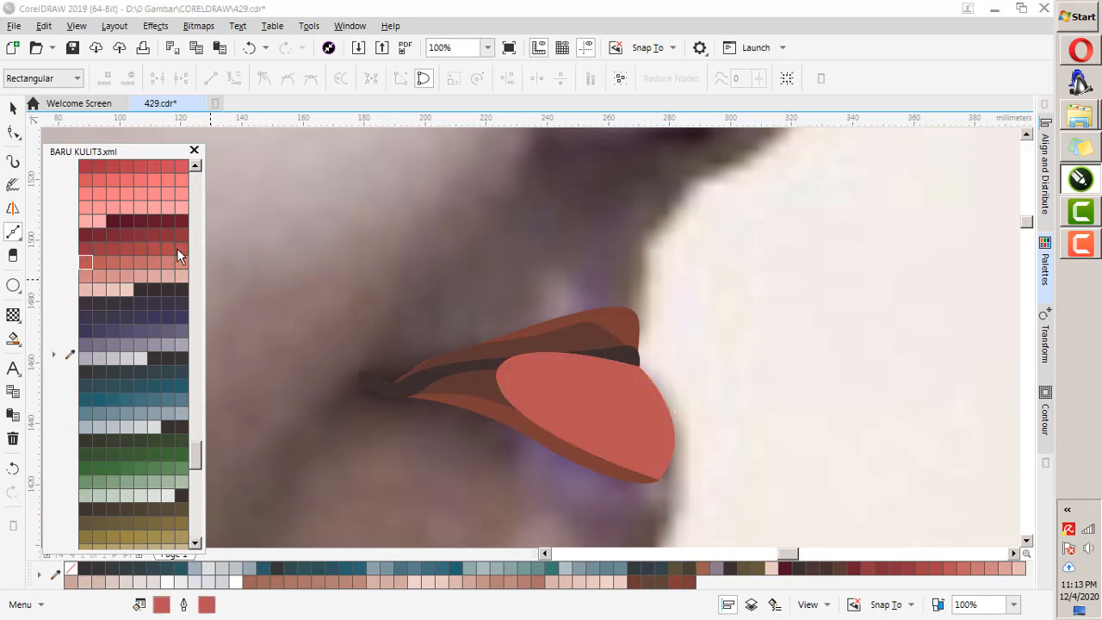
{"action": "left_click", "coordinate": [112, 248]}
{"action": "scroll", "coordinate": [143, 450], "scroll_direction": "down", "scroll_amount": 2}
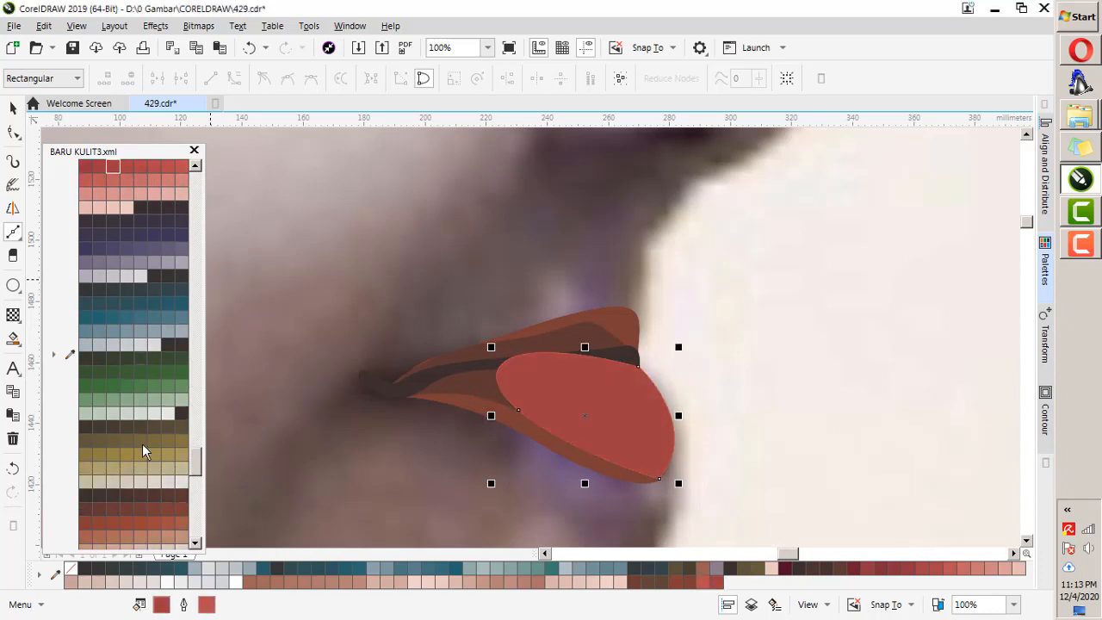
{"action": "left_click", "coordinate": [92, 529]}
{"action": "left_click", "coordinate": [125, 523]}
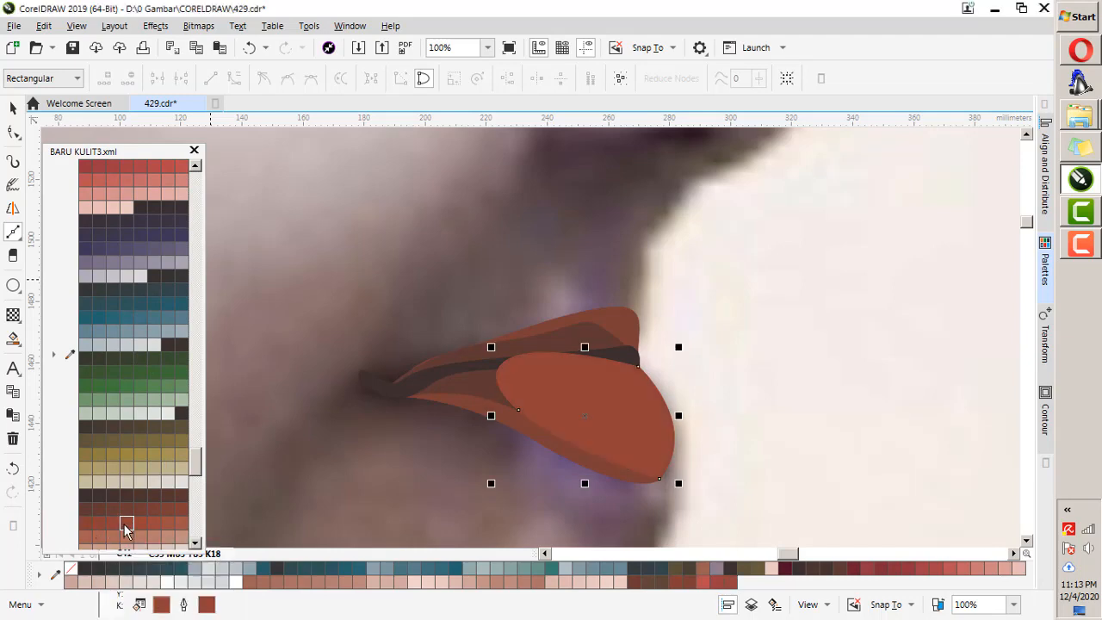
{"action": "key", "text": "ctrl+Page_Down"}
{"action": "key", "text": "ctrl+Page_Down"}
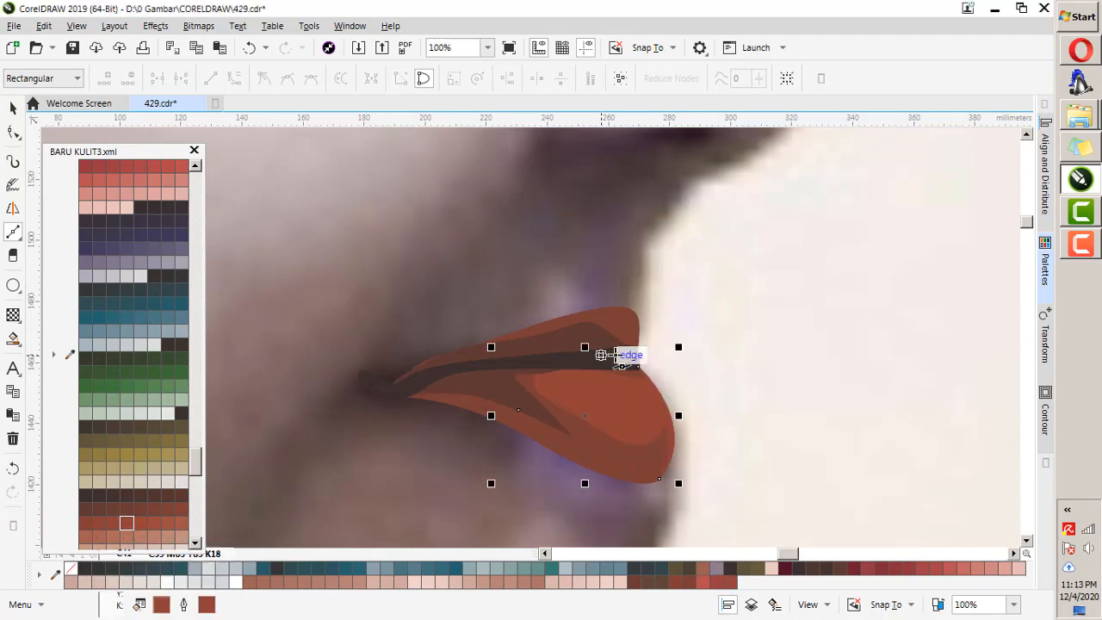
{"action": "left_click", "coordinate": [84, 538]}
{"action": "scroll", "coordinate": [464, 391], "scroll_direction": "down", "scroll_amount": 2}
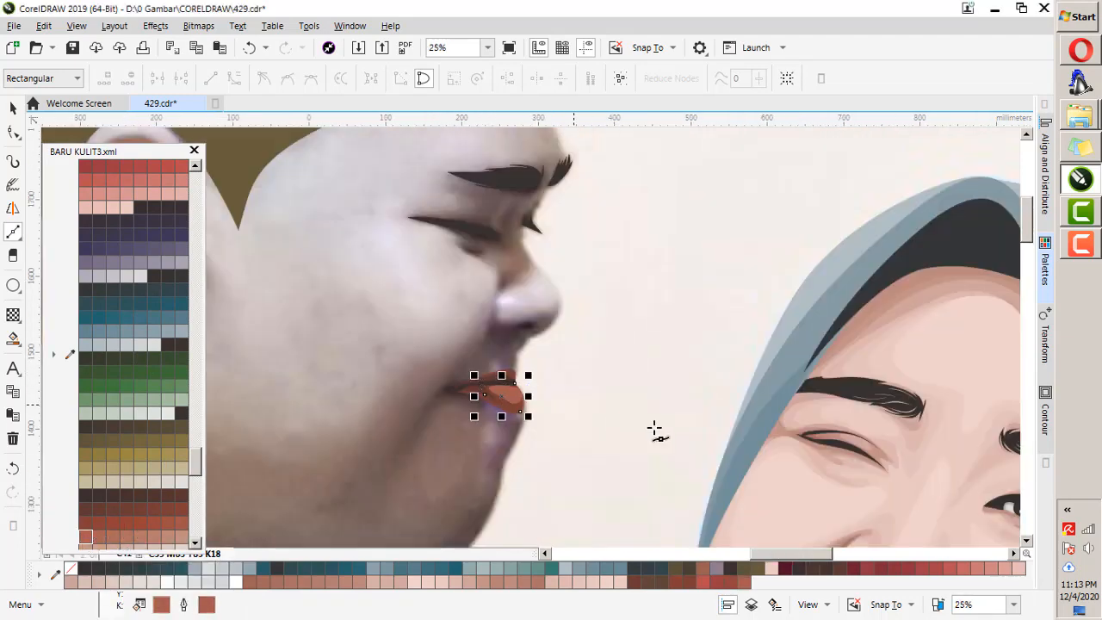
Trace an elongated oval highlight inside the light area of the lower lip and fill it with pale pinkish brown.
{"action": "scroll", "coordinate": [516, 391], "scroll_direction": "up", "scroll_amount": 4}
{"action": "left_click", "coordinate": [422, 438]}
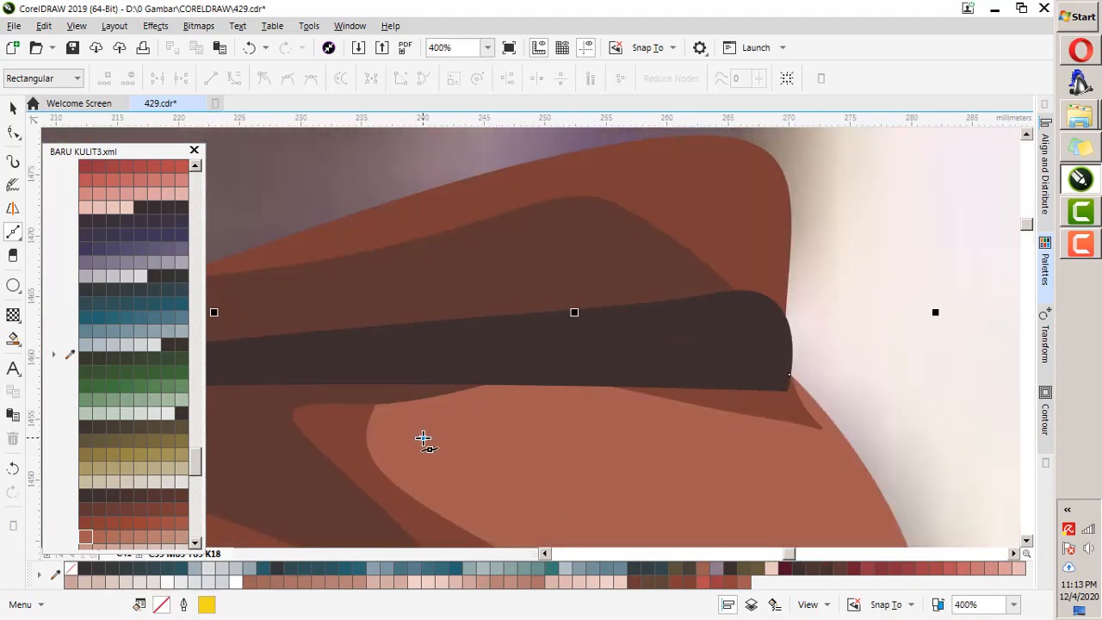
{"action": "left_click_drag", "start_coordinate": [706, 526], "coordinate": [784, 530]}
{"action": "left_click_drag", "start_coordinate": [658, 412], "coordinate": [507, 373]}
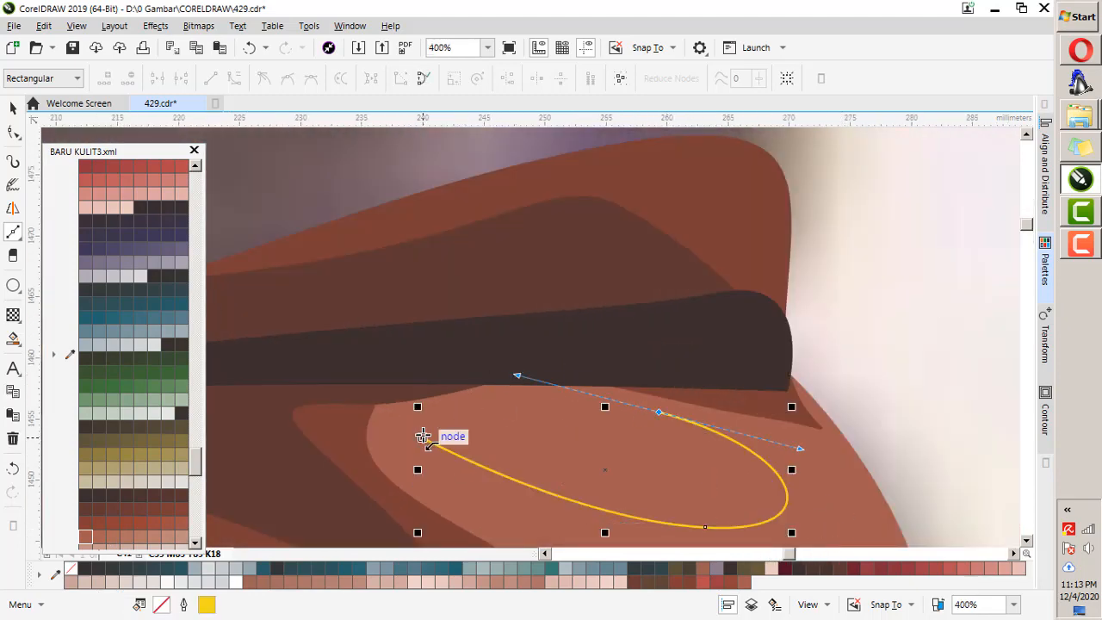
{"action": "left_click", "coordinate": [374, 427]}
{"action": "left_click", "coordinate": [154, 536]}
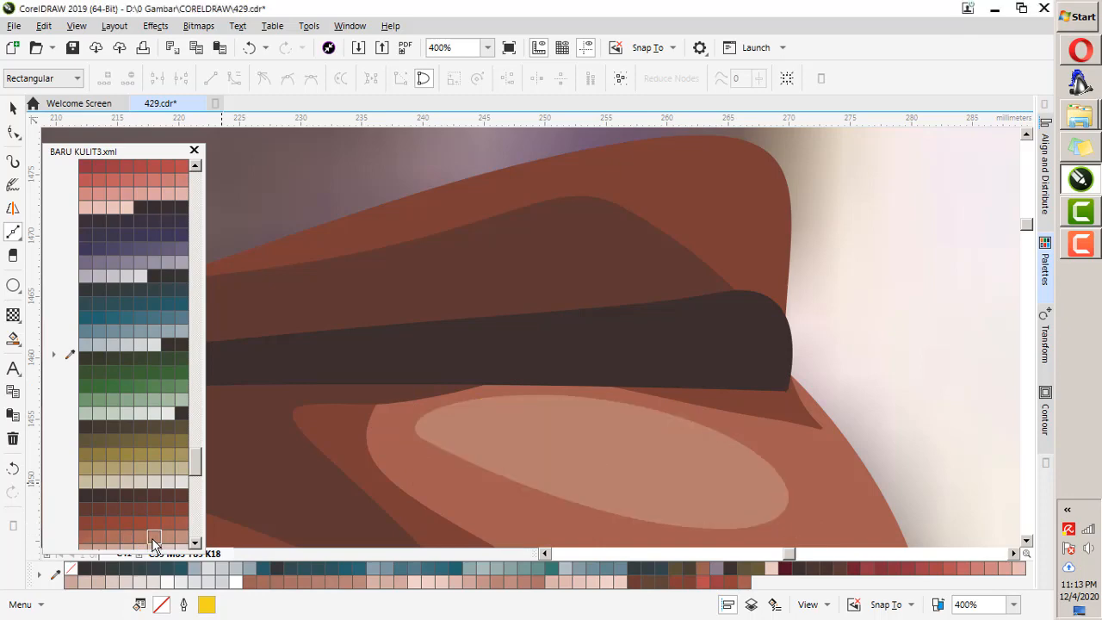
Select the man's eyebrow, eyelash and mouth shapes together, remove their outlines, and clear the selection.
{"action": "scroll", "coordinate": [557, 419], "scroll_direction": "down", "scroll_amount": 3}
{"action": "key", "text": "space"}
{"action": "scroll", "coordinate": [660, 401], "scroll_direction": "down", "scroll_amount": 5}
{"action": "left_click_drag", "start_coordinate": [704, 284], "coordinate": [608, 435]}
{"action": "key", "text": "ctrl+l"}
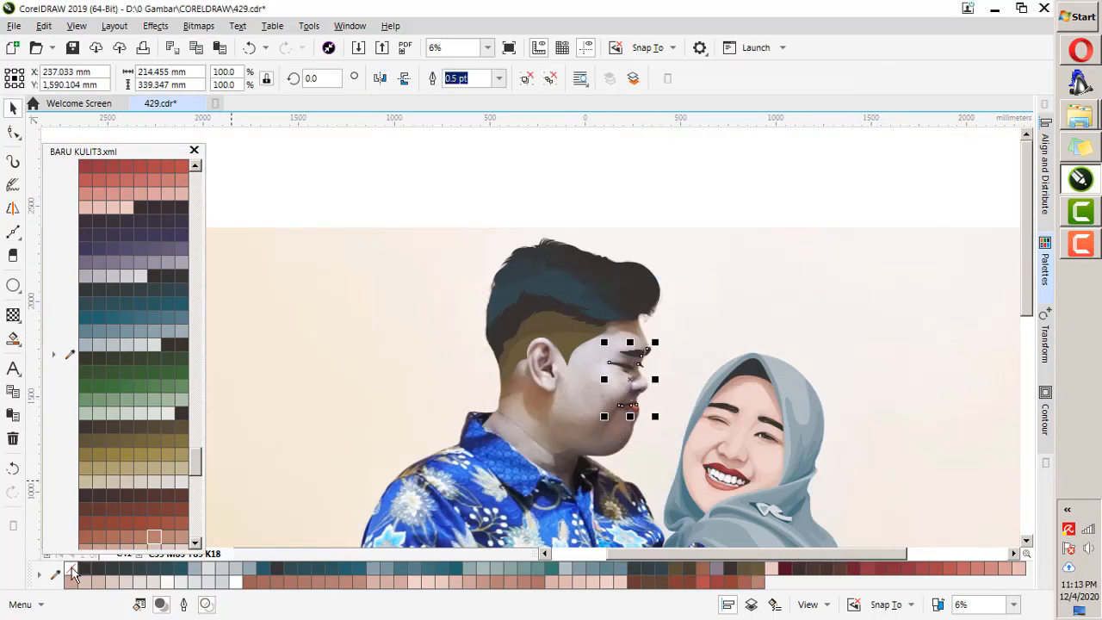
{"action": "key", "text": "Escape"}
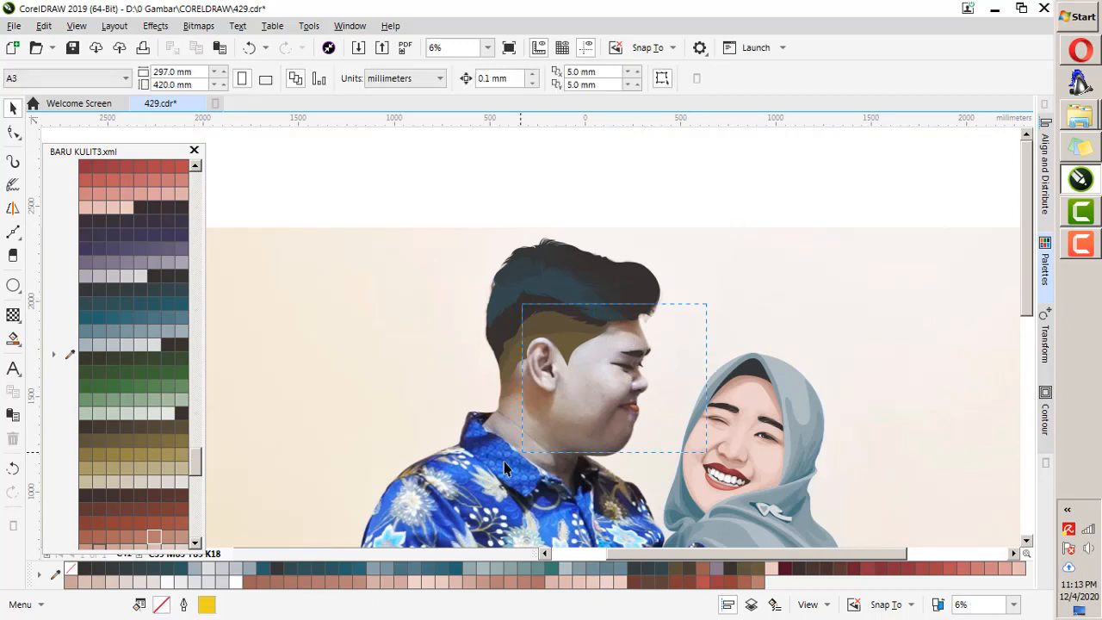
{"action": "left_click_drag", "start_coordinate": [504, 467], "coordinate": [517, 456]}
{"action": "key", "text": "Escape"}
{"action": "scroll", "coordinate": [638, 426], "scroll_direction": "up", "scroll_amount": 1}
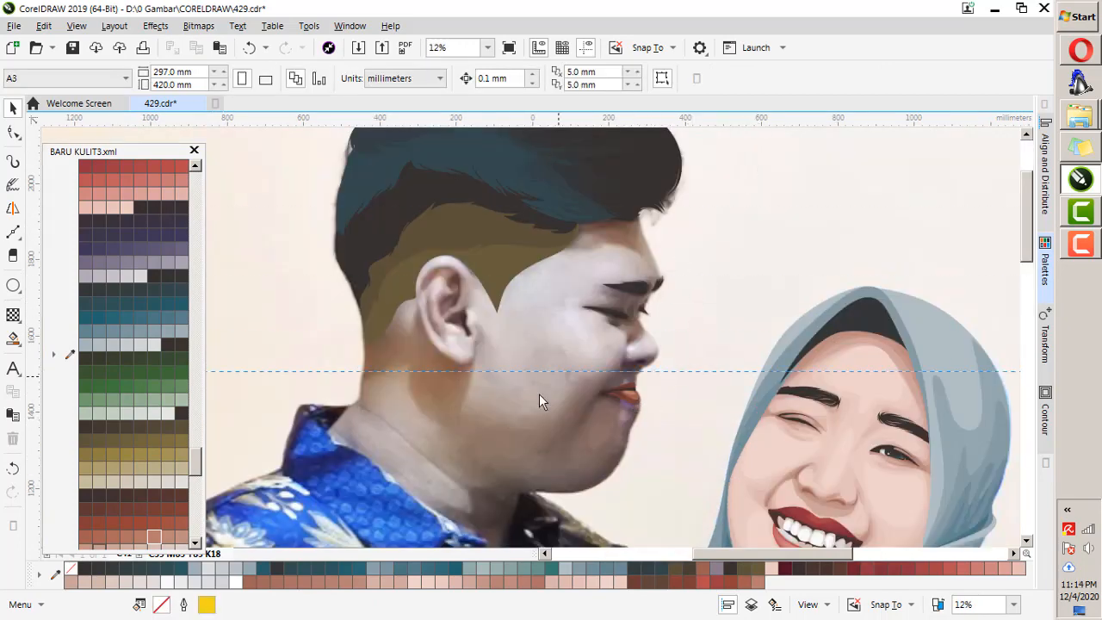
{"action": "scroll", "coordinate": [548, 290], "scroll_direction": "down", "scroll_amount": 1}
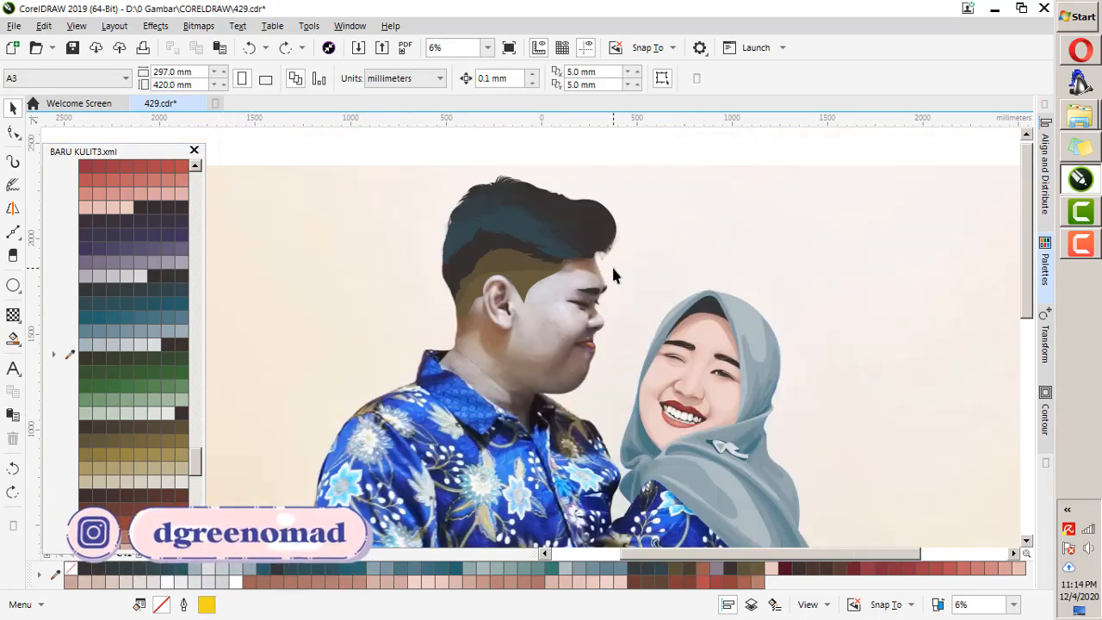
{"action": "scroll", "coordinate": [612, 264], "scroll_direction": "up", "scroll_amount": 1}
{"action": "left_click_drag", "start_coordinate": [651, 246], "coordinate": [495, 443]}
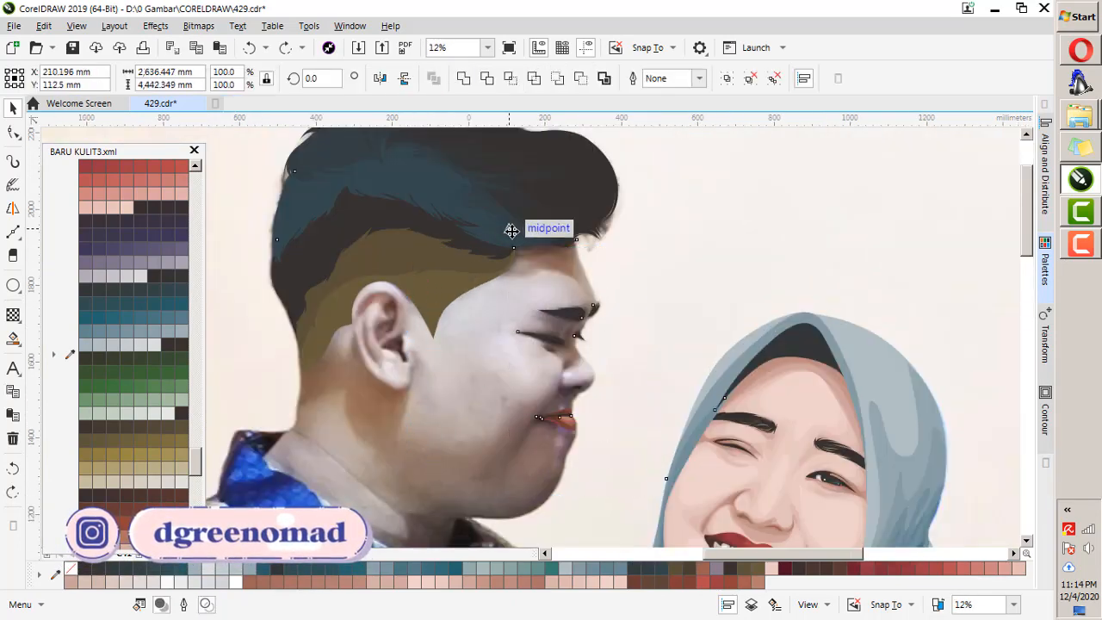
{"action": "left_click", "coordinate": [671, 226]}
{"action": "scroll", "coordinate": [688, 239], "scroll_direction": "down", "scroll_amount": 1}
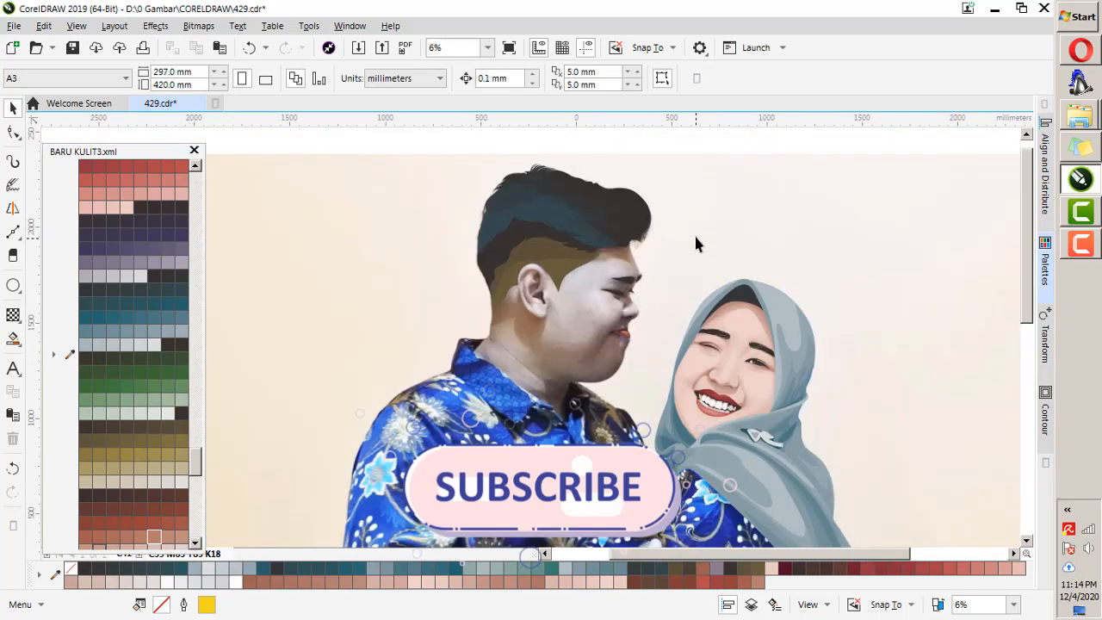
Trace the man's nostril as a small closed teardrop shape with a thin tail pointing toward the cheek.
{"action": "scroll", "coordinate": [684, 259], "scroll_direction": "up", "scroll_amount": 1}
{"action": "scroll", "coordinate": [661, 297], "scroll_direction": "up", "scroll_amount": 2}
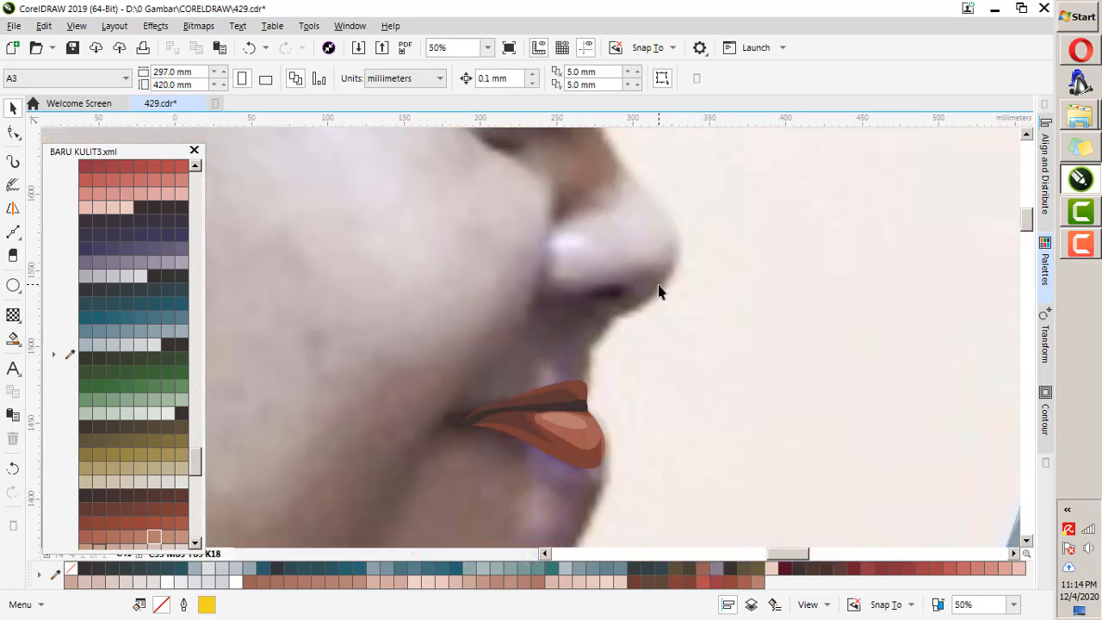
{"action": "scroll", "coordinate": [658, 291], "scroll_direction": "up", "scroll_amount": 2}
{"action": "key", "text": "F5"}
{"action": "left_click", "coordinate": [480, 303]}
{"action": "left_click", "coordinate": [606, 275]}
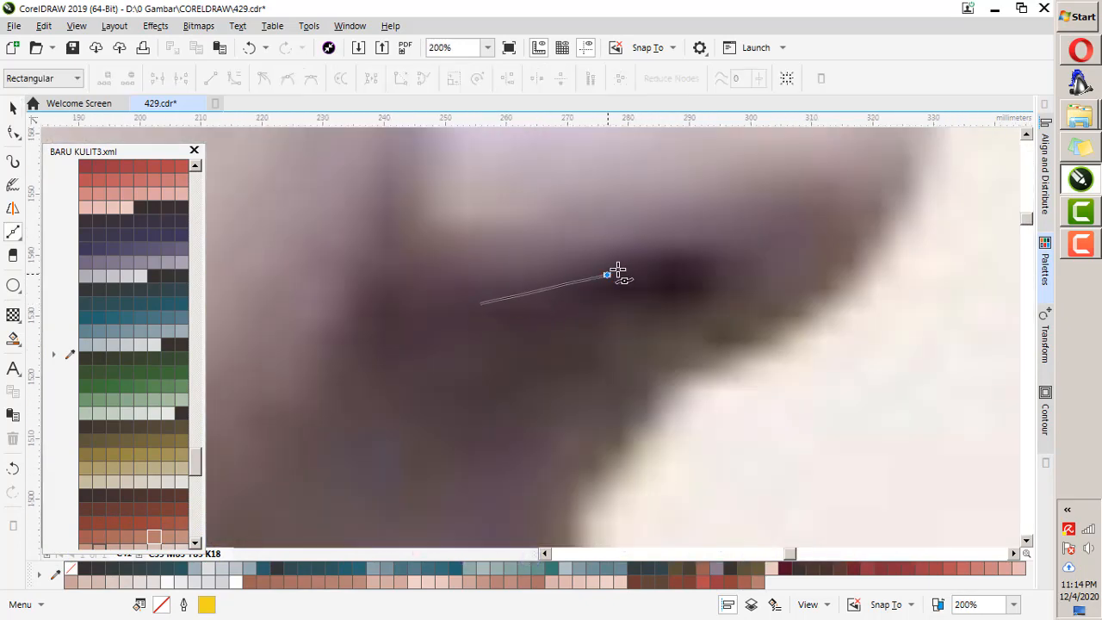
{"action": "left_click_drag", "start_coordinate": [617, 269], "coordinate": [664, 247]}
{"action": "left_click_drag", "start_coordinate": [680, 295], "coordinate": [640, 308]}
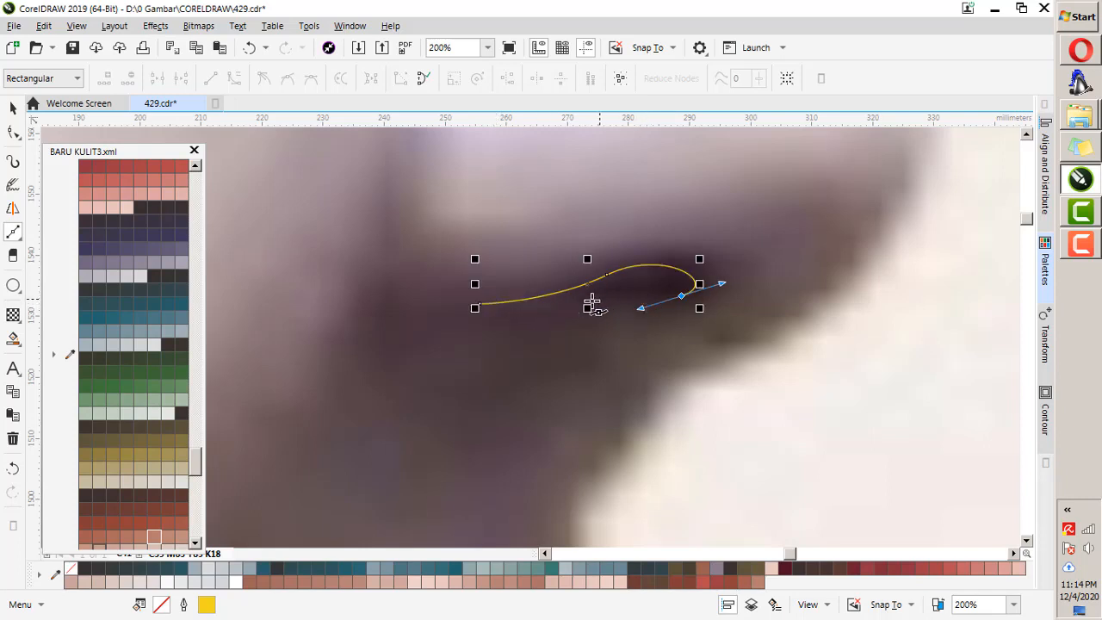
{"action": "left_click_drag", "start_coordinate": [480, 304], "coordinate": [607, 293]}
{"action": "scroll", "coordinate": [661, 324], "scroll_direction": "down", "scroll_amount": 5}
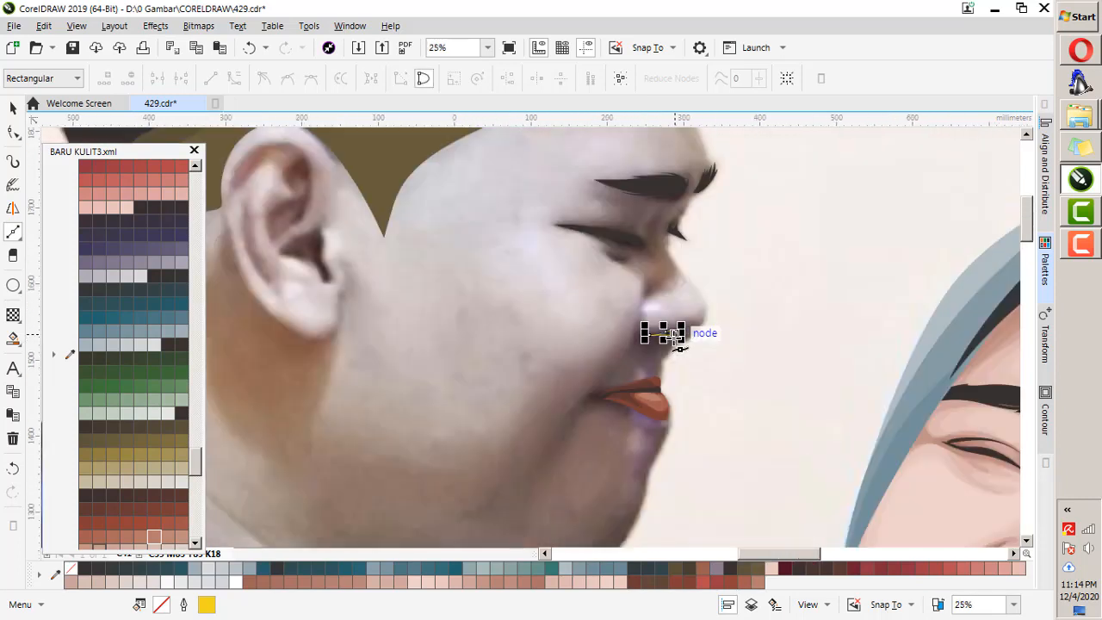
Trace a closed eye shape over the front half of the near eyelash, rounding just past its inner end.
{"action": "scroll", "coordinate": [676, 233], "scroll_direction": "down", "scroll_amount": 2}
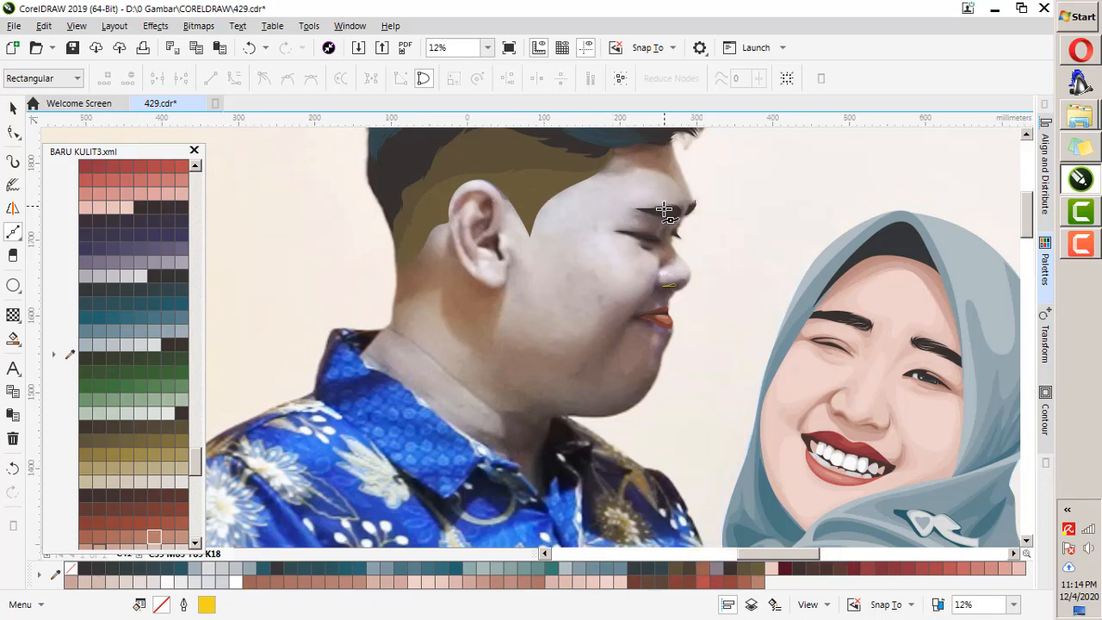
{"action": "scroll", "coordinate": [645, 304], "scroll_direction": "up", "scroll_amount": 5}
{"action": "left_click", "coordinate": [457, 236]}
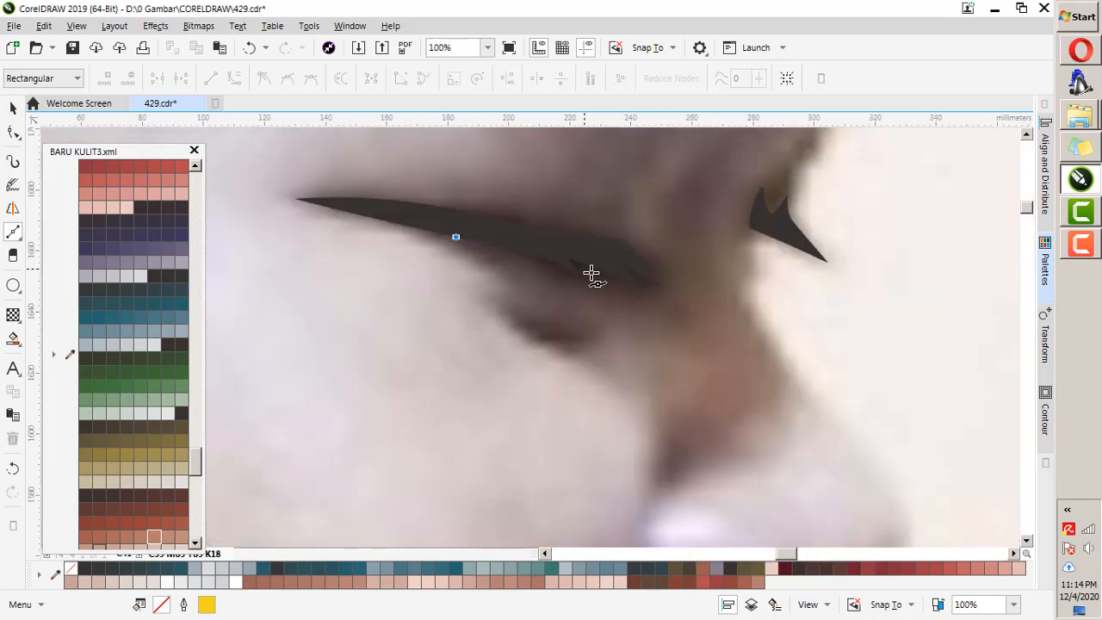
{"action": "left_click_drag", "start_coordinate": [649, 292], "coordinate": [640, 255]}
{"action": "left_click", "coordinate": [623, 239]}
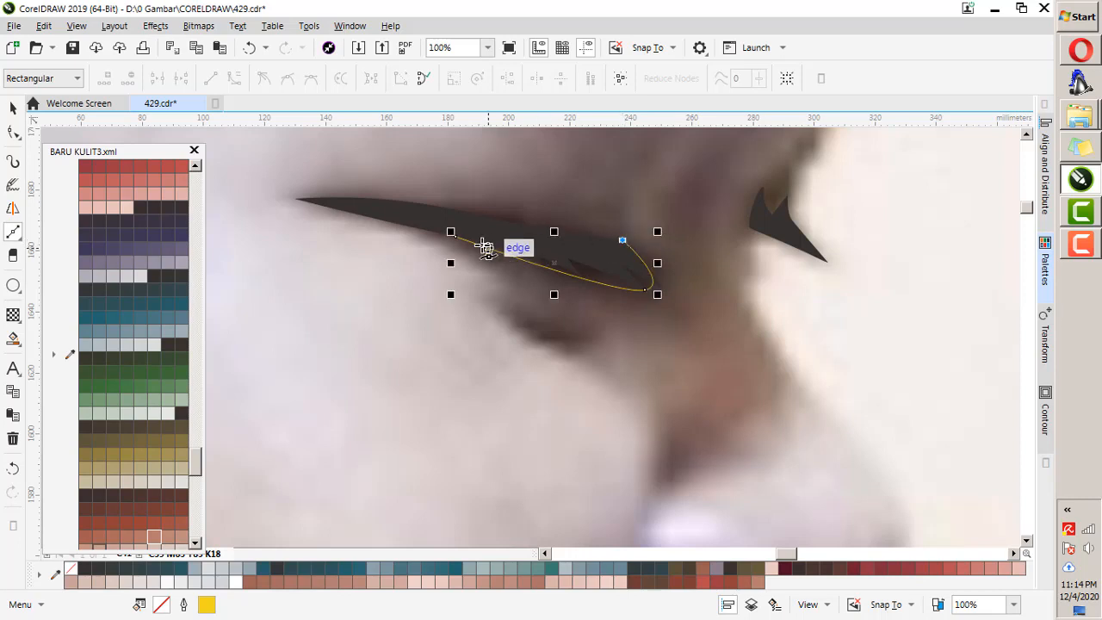
{"action": "left_click", "coordinate": [453, 233]}
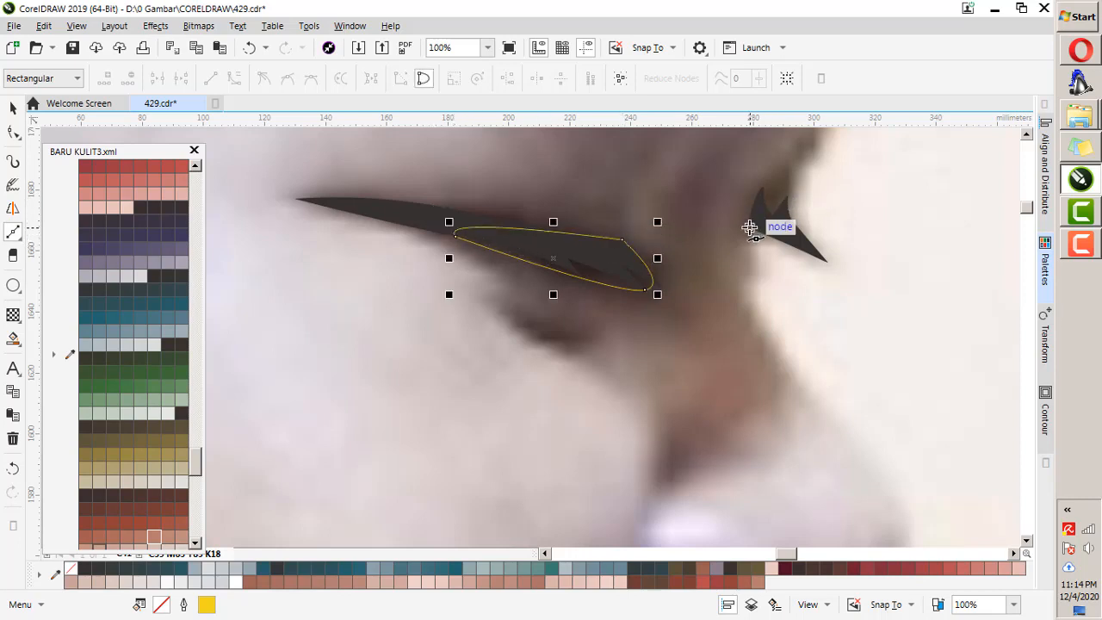
Trace a narrow closed shape rising to a point from the base of the far eyelash.
{"action": "left_click", "coordinate": [749, 227]}
{"action": "left_click", "coordinate": [798, 144]}
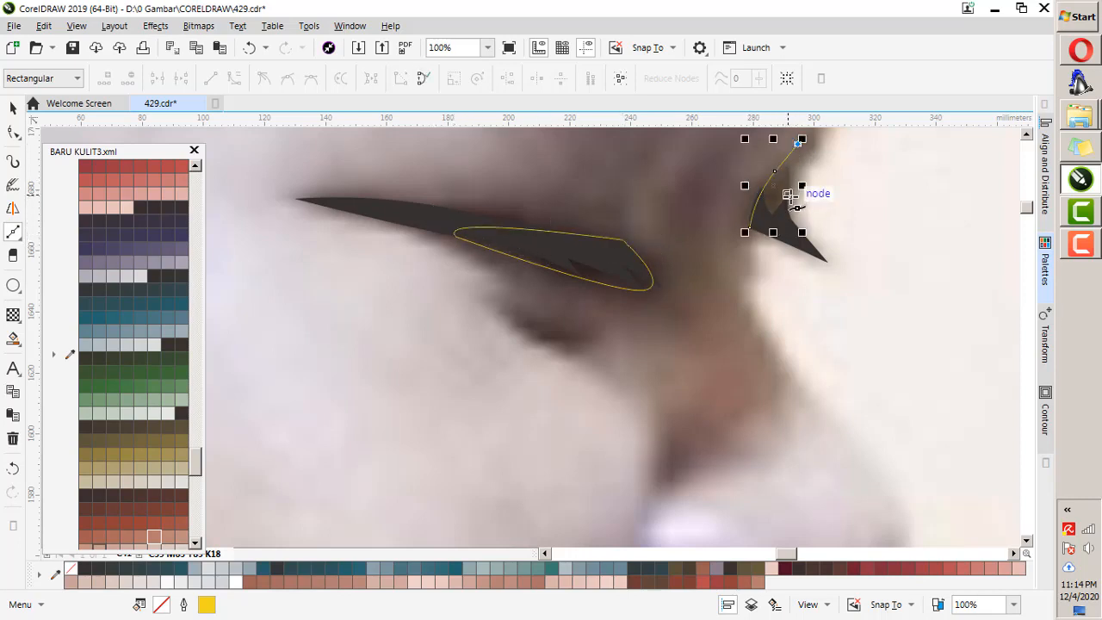
{"action": "left_click", "coordinate": [751, 230]}
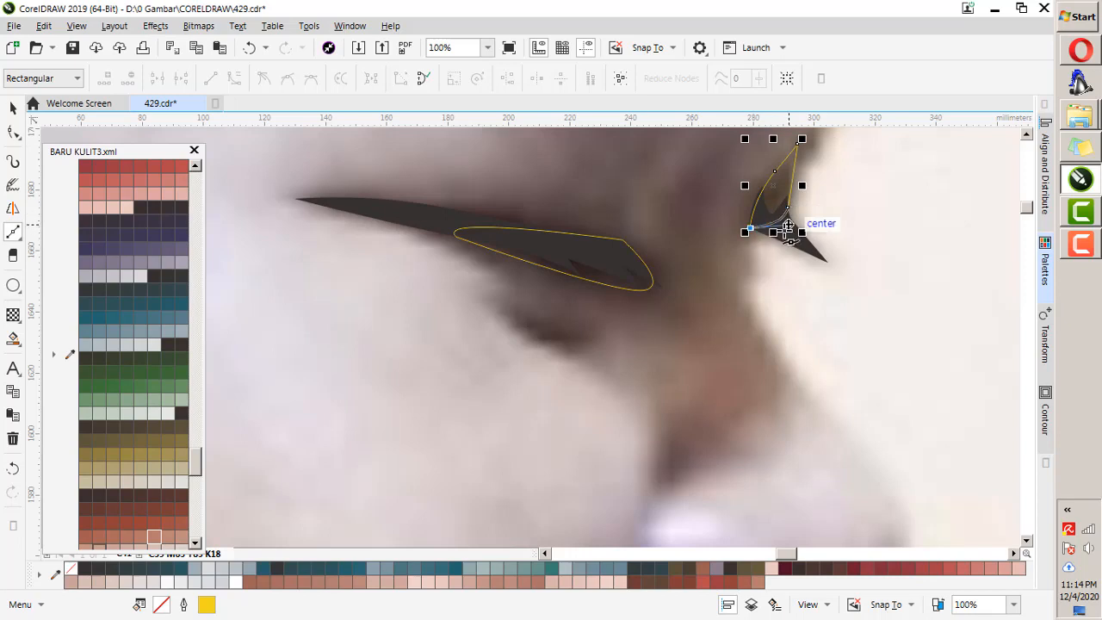
Colour the nostril and both eye shapes reddish brown (R155 G95 B80), including their outlines, and place the eye shapes behind the lashes.
{"action": "key", "text": "space"}
{"action": "left_click", "coordinate": [608, 285], "text": "shift"}
{"action": "scroll", "coordinate": [651, 190], "scroll_direction": "down", "scroll_amount": 1}
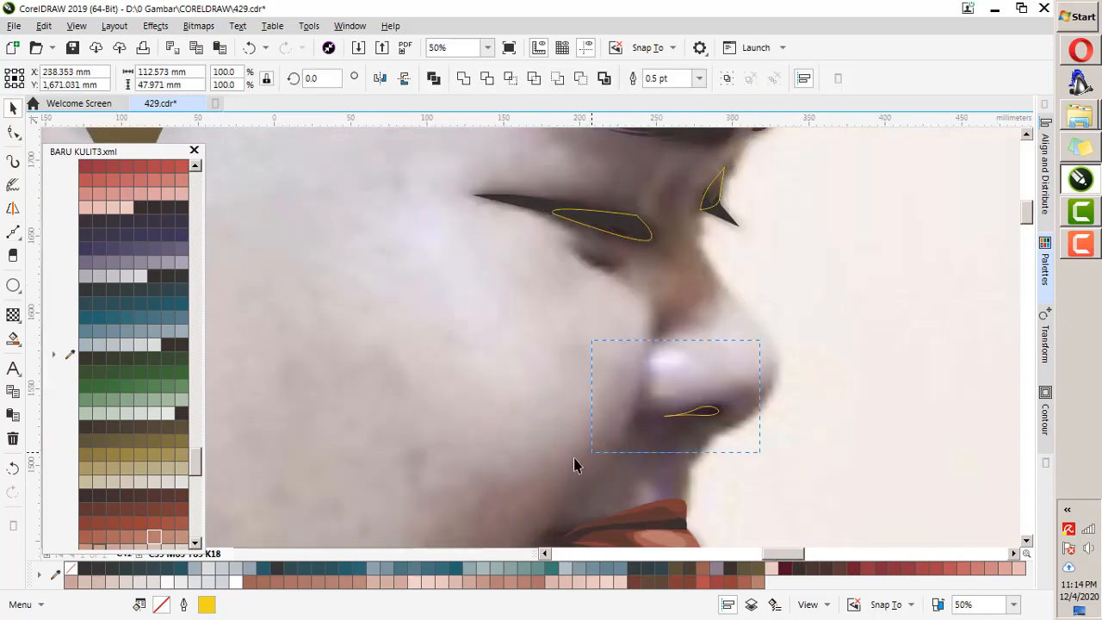
{"action": "left_click_drag", "start_coordinate": [574, 460], "coordinate": [575, 461]}
{"action": "scroll", "coordinate": [124, 353], "scroll_direction": "down", "scroll_amount": 5}
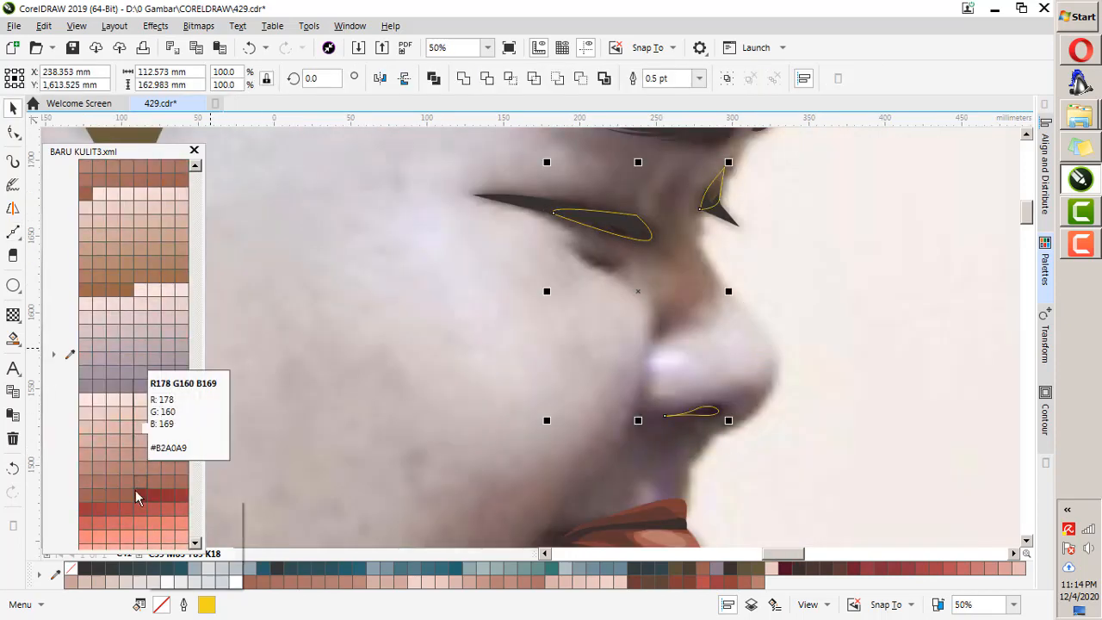
{"action": "left_click", "coordinate": [127, 497]}
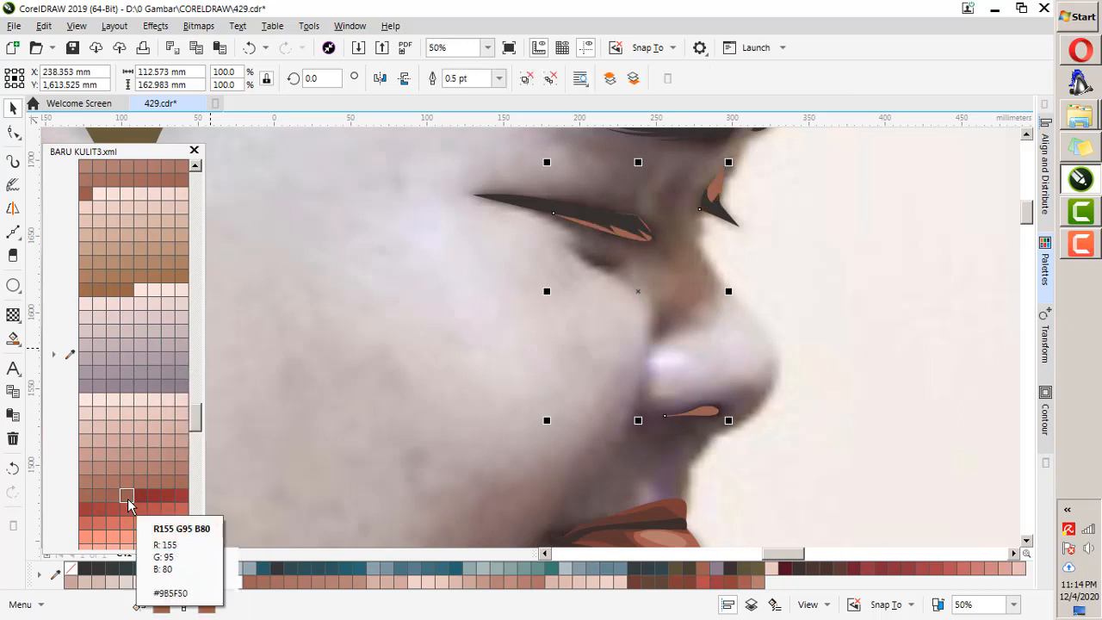
Trace a larger closed shape around the near eye from the lash's outer tip, rounding its inner end and peaking above the lid.
{"action": "scroll", "coordinate": [522, 152], "scroll_direction": "up", "scroll_amount": 1}
{"action": "key", "text": "F10"}
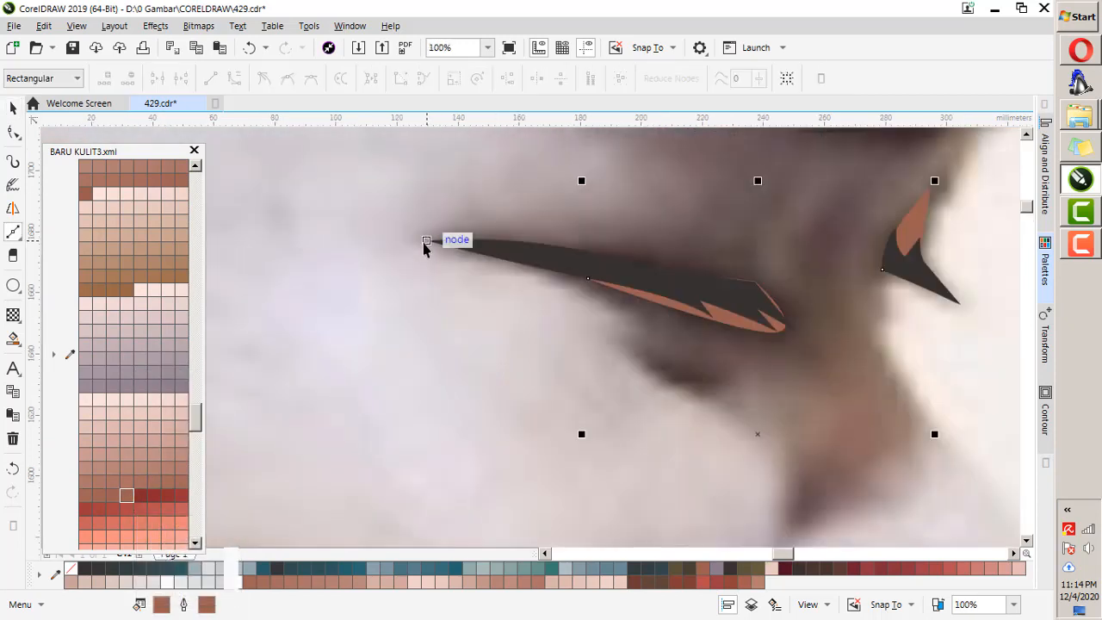
{"action": "left_click_drag", "start_coordinate": [735, 334], "coordinate": [746, 250]}
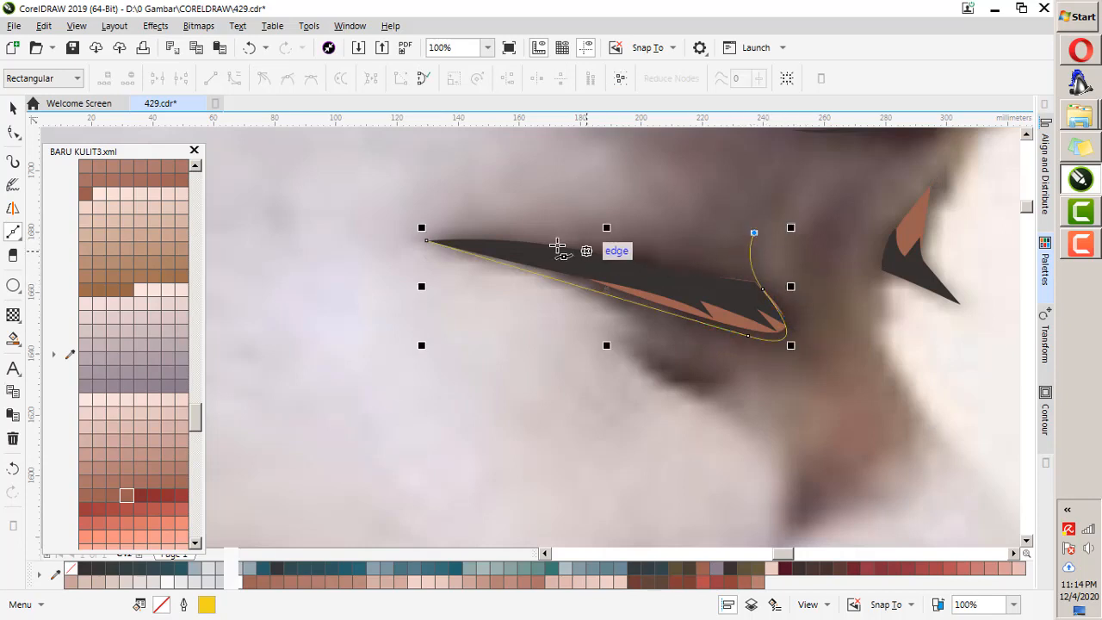
{"action": "left_click_drag", "start_coordinate": [559, 246], "coordinate": [425, 240]}
{"action": "scroll", "coordinate": [787, 221], "scroll_direction": "down", "scroll_amount": 2}
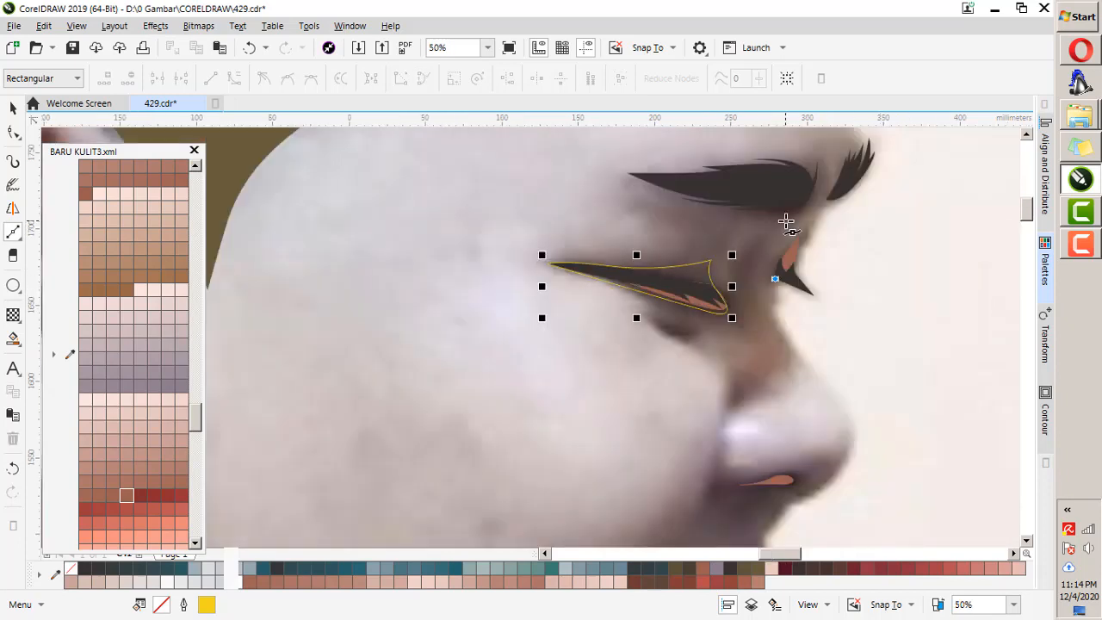
Trace a slightly larger closed shape around the far eye's brown area, extending its point up toward the eyebrow.
{"action": "scroll", "coordinate": [797, 261], "scroll_direction": "up", "scroll_amount": 2}
{"action": "left_click_drag", "start_coordinate": [797, 261], "coordinate": [833, 227]}
{"action": "left_click", "coordinate": [833, 221]}
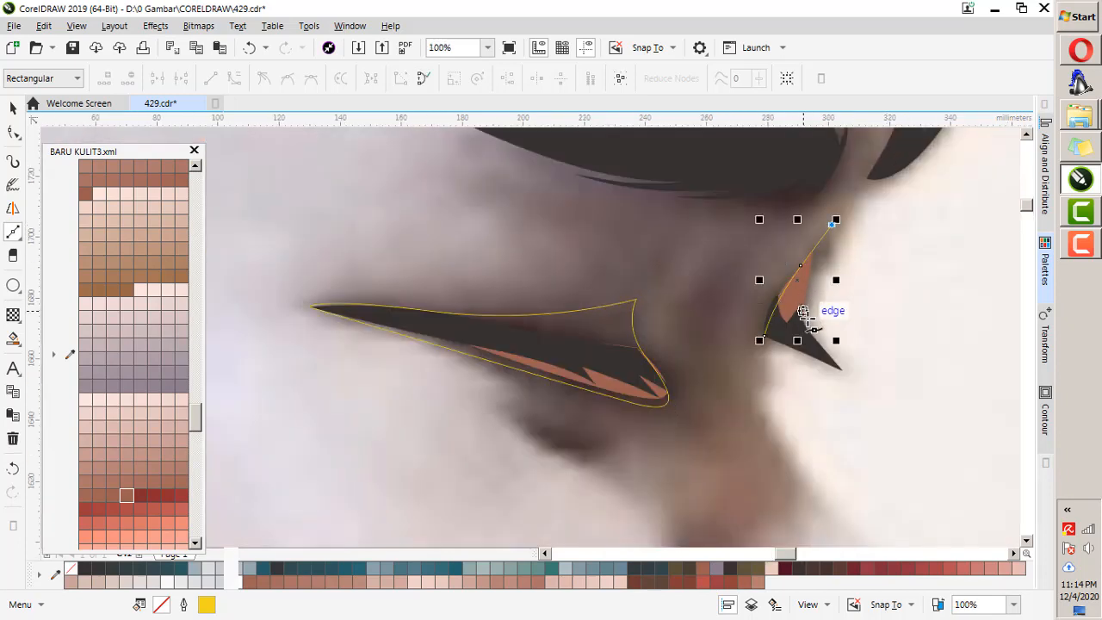
{"action": "mouse_move", "coordinate": [811, 325]}
{"action": "left_mouse_down"}
{"action": "mouse_move", "coordinate": [815, 339]}
{"action": "mouse_move", "coordinate": [771, 337]}
{"action": "left_mouse_up"}
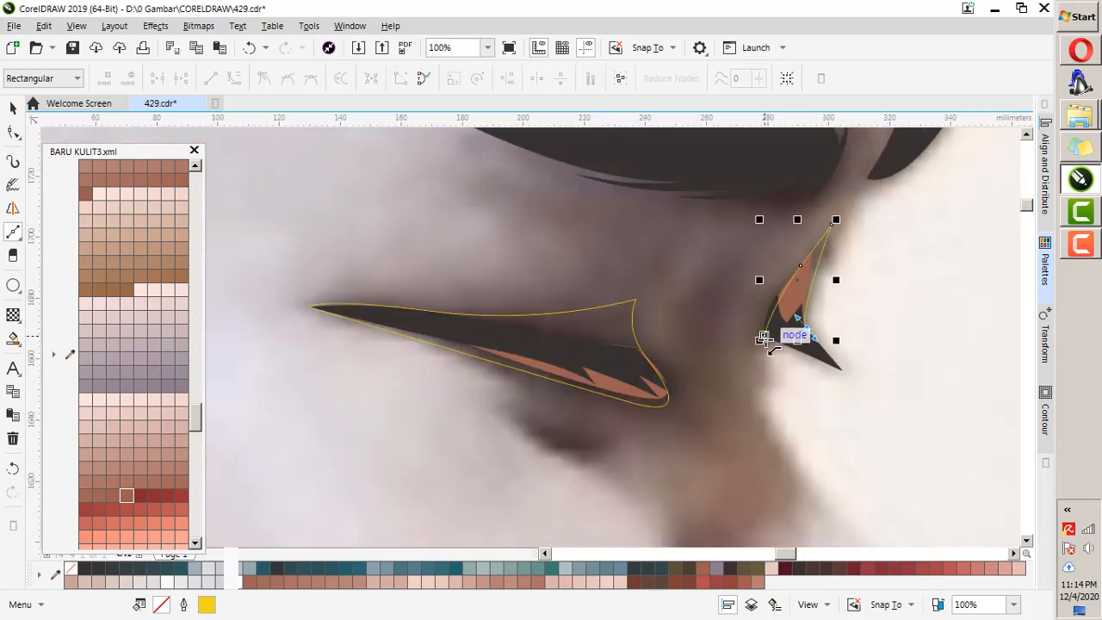
Trace the crease below the near eye as a short, thin curved closed shape.
{"action": "scroll", "coordinate": [676, 290], "scroll_direction": "down", "scroll_amount": 2}
{"action": "scroll", "coordinate": [644, 308], "scroll_direction": "up", "scroll_amount": 2}
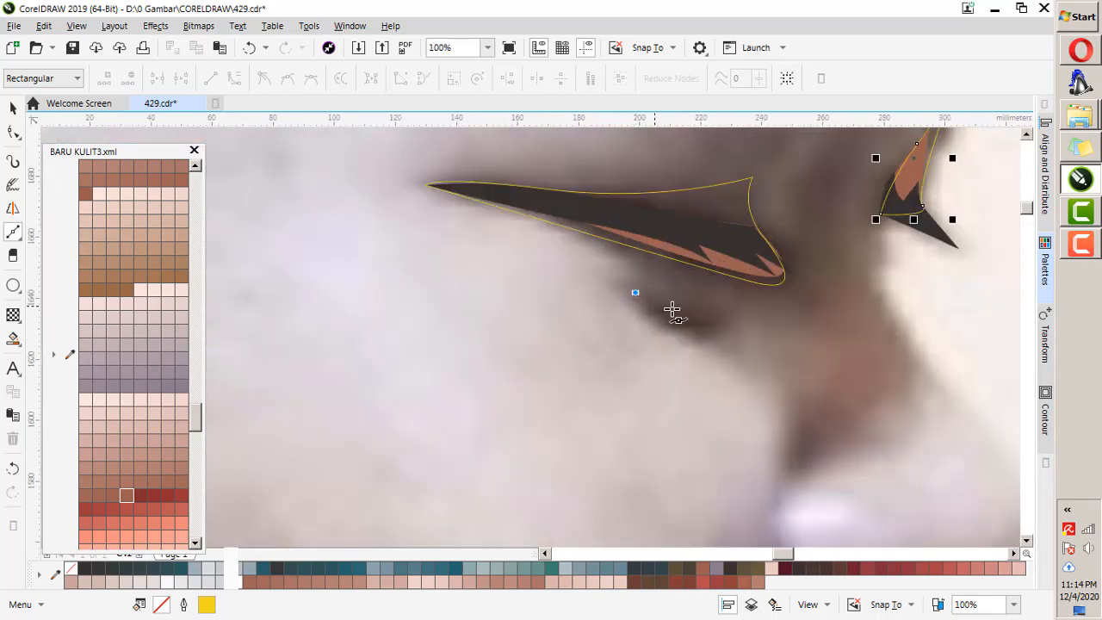
{"action": "left_click_drag", "start_coordinate": [732, 316], "coordinate": [732, 316]}
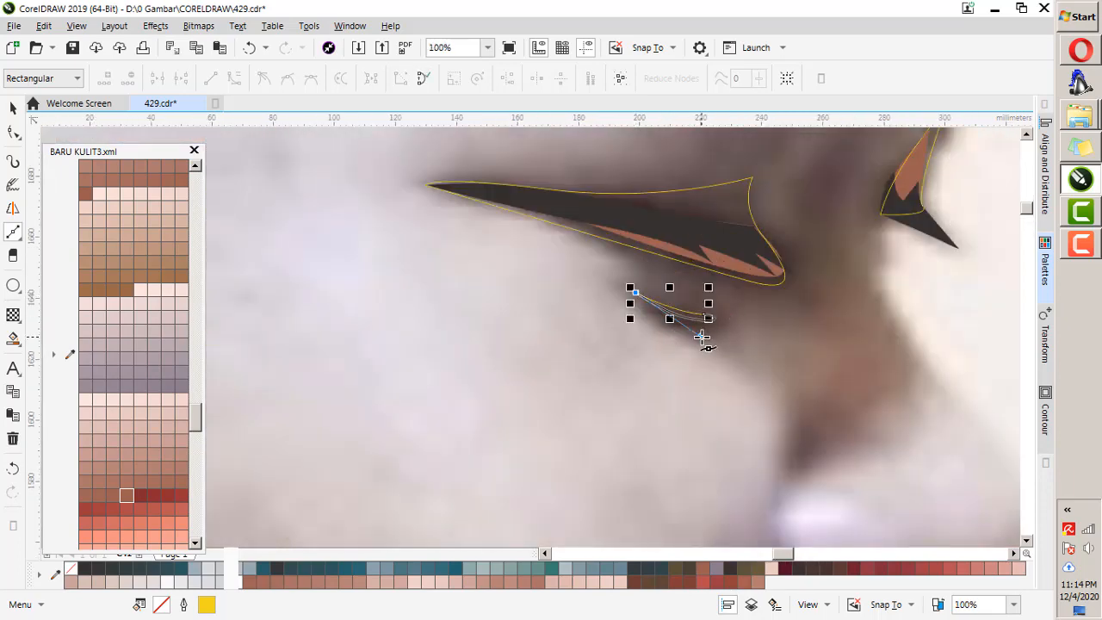
Trace a second closed shape around the nostril, about 46 mm long and 8 mm high.
{"action": "scroll", "coordinate": [702, 336], "scroll_direction": "down", "scroll_amount": 3}
{"action": "scroll", "coordinate": [787, 437], "scroll_direction": "up", "scroll_amount": 4}
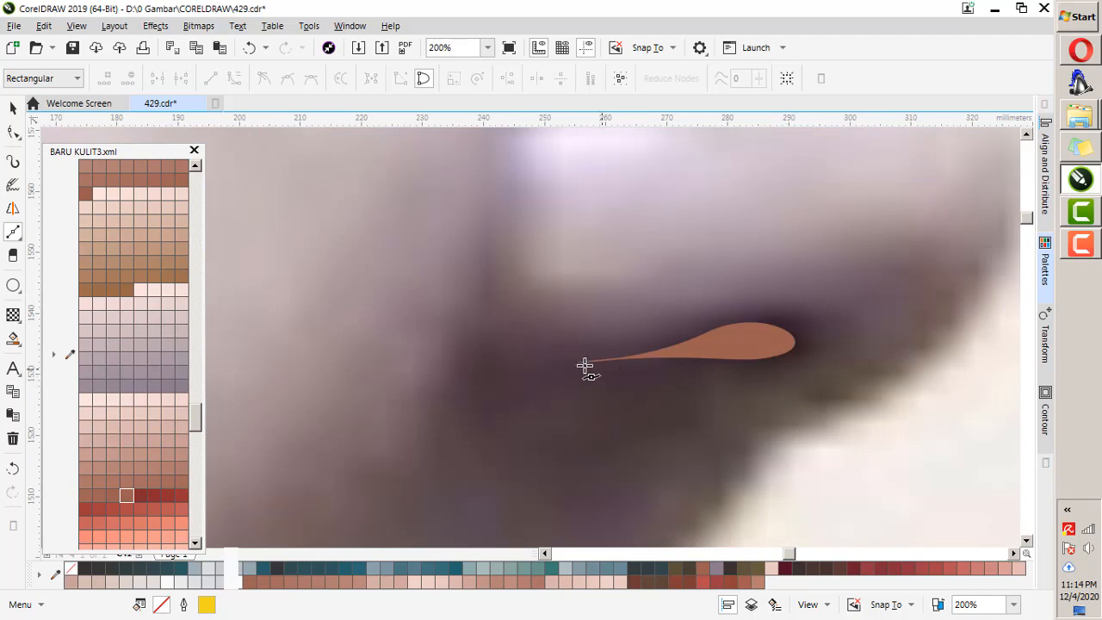
{"action": "left_click", "coordinate": [537, 361]}
{"action": "left_click_drag", "start_coordinate": [807, 349], "coordinate": [836, 322]}
{"action": "left_click_drag", "start_coordinate": [719, 327], "coordinate": [644, 353]}
{"action": "left_click", "coordinate": [538, 361]}
{"action": "scroll", "coordinate": [680, 438], "scroll_direction": "down", "scroll_amount": 3}
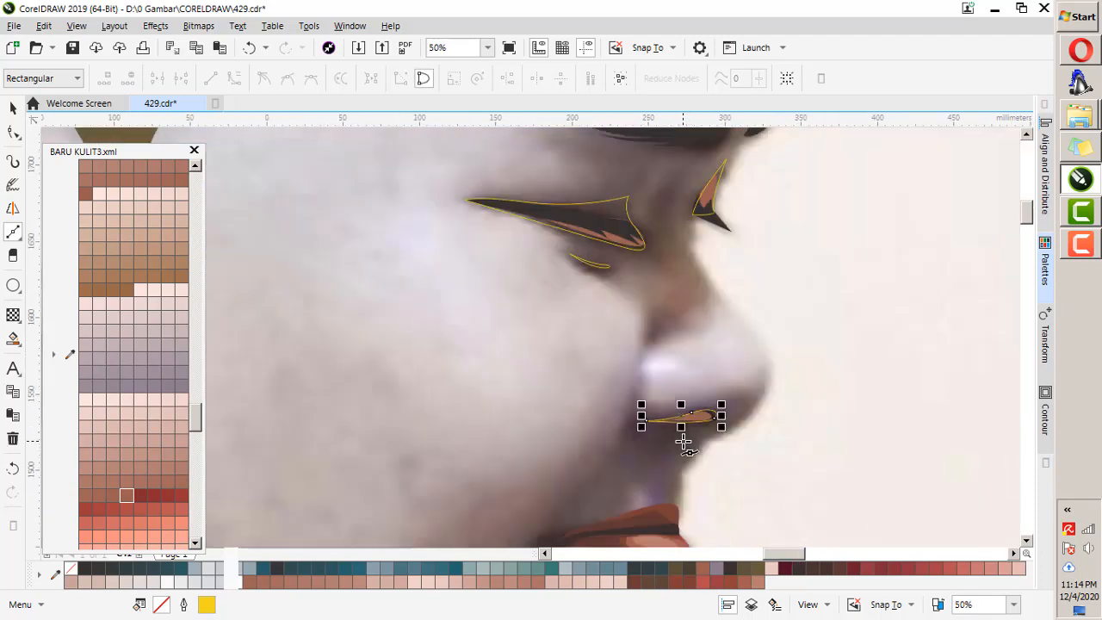
Select the new eye, crease and nostril contours together, colour them a neighbouring reddish brown, and layer them behind the lashes.
{"action": "key", "text": "space"}
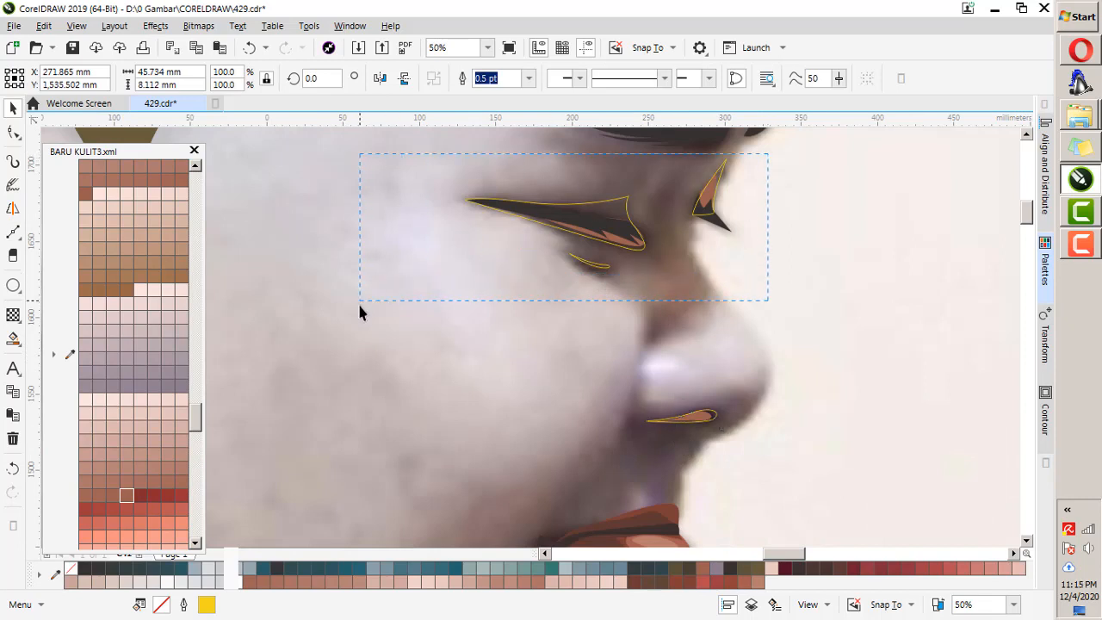
{"action": "left_click_drag", "start_coordinate": [360, 305], "coordinate": [358, 310]}
{"action": "left_click", "coordinate": [100, 499]}
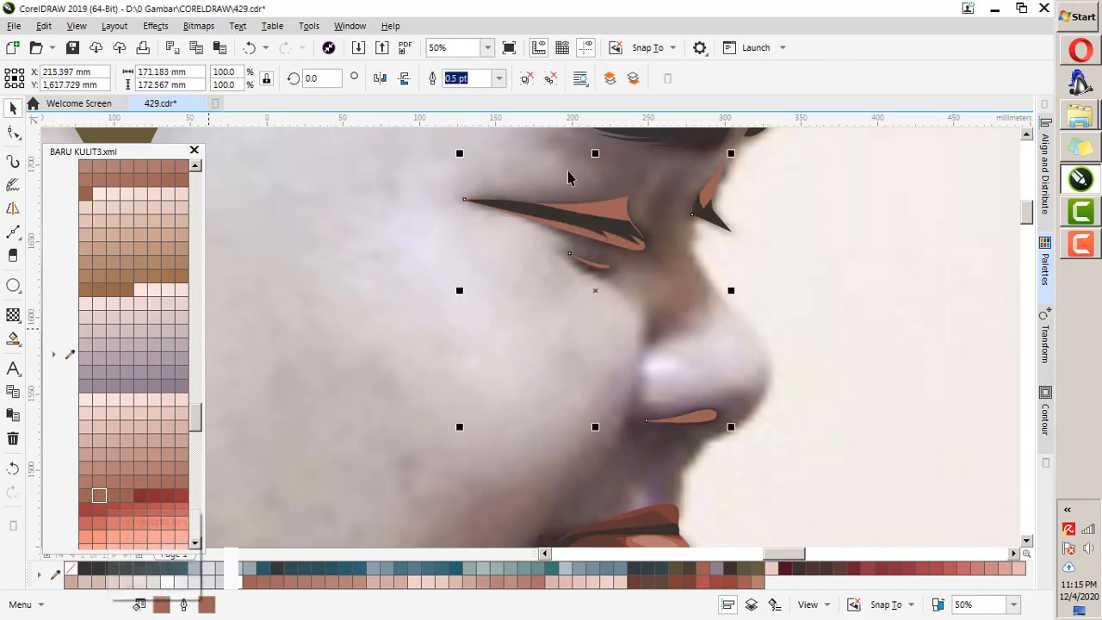
Trace a wider closed contour around the near eye's brown shapes, with a raised peak above the lid and a rounded inner corner.
{"action": "scroll", "coordinate": [572, 151], "scroll_direction": "up", "scroll_amount": 2}
{"action": "key", "text": "F10"}
{"action": "left_click", "coordinate": [356, 249]}
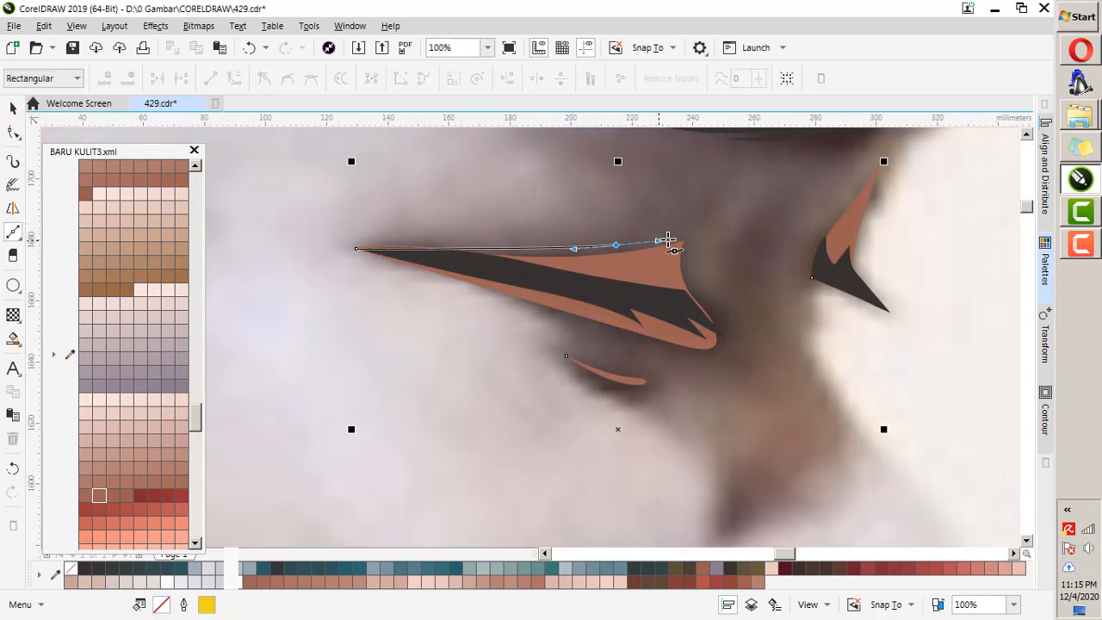
{"action": "left_click", "coordinate": [615, 244]}
{"action": "left_click", "coordinate": [697, 219]}
{"action": "mouse_move", "coordinate": [708, 304]}
{"action": "left_mouse_down"}
{"action": "mouse_move", "coordinate": [735, 325]}
{"action": "mouse_move", "coordinate": [708, 356]}
{"action": "mouse_move", "coordinate": [605, 328]}
{"action": "left_mouse_up"}
{"action": "left_click_drag", "start_coordinate": [355, 250], "coordinate": [475, 302]}
Trace a larger closed leaf-shaped contour around the crease below the near eye.
{"action": "left_click", "coordinate": [555, 342]}
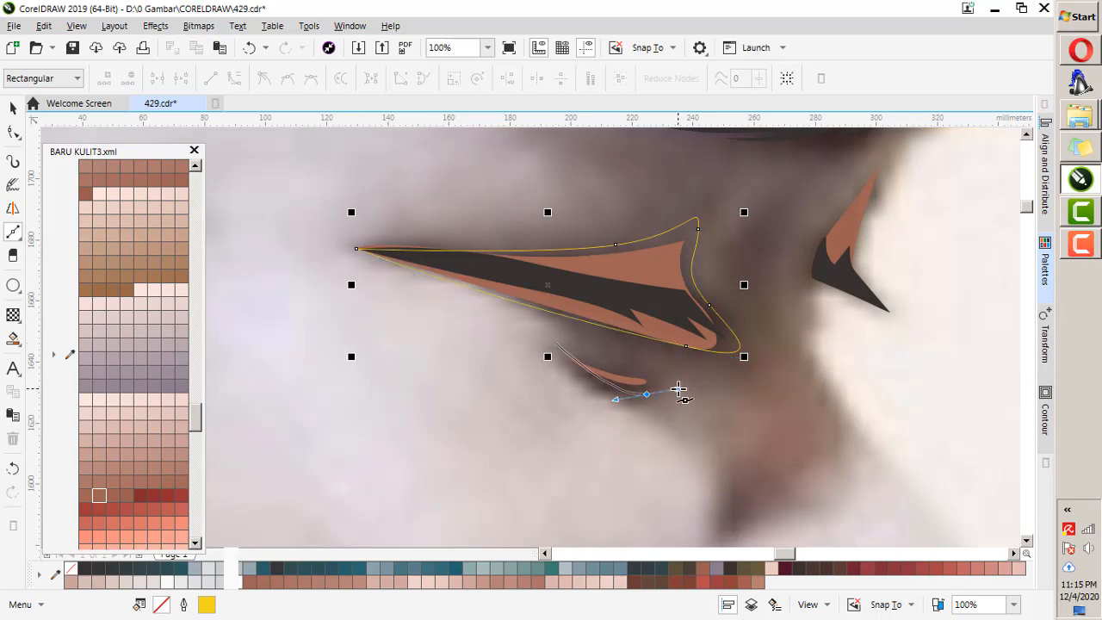
{"action": "left_click", "coordinate": [555, 342]}
{"action": "scroll", "coordinate": [649, 262], "scroll_direction": "down", "scroll_amount": 2}
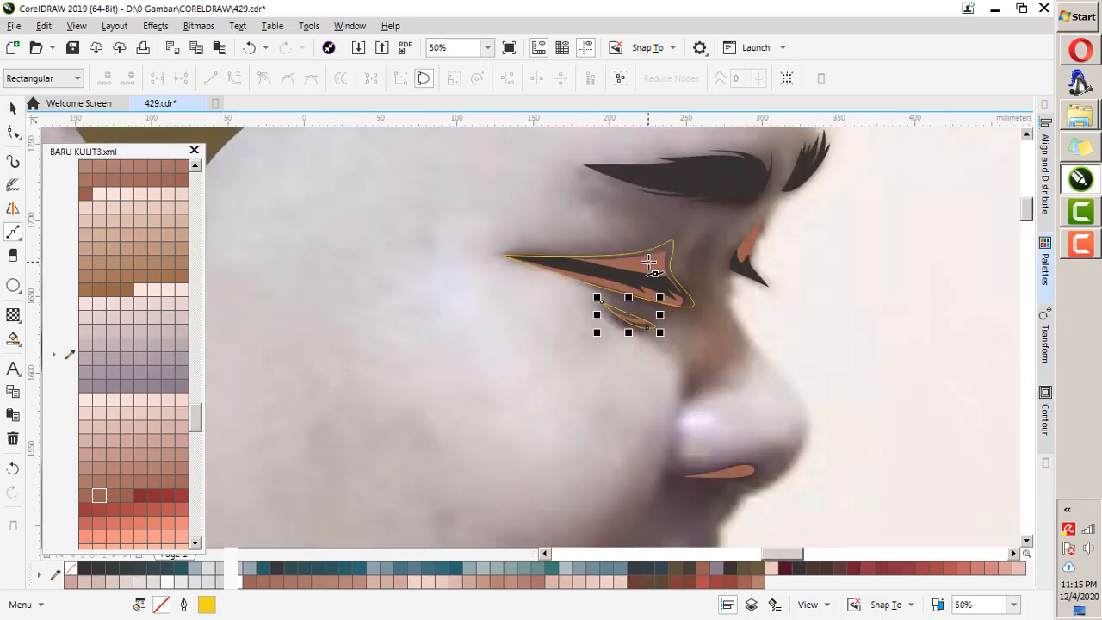
Trace a wider closed contour around the far eye's brown area, starting and ending at the base of its lash.
{"action": "scroll", "coordinate": [732, 212], "scroll_direction": "down", "scroll_amount": 1}
{"action": "scroll", "coordinate": [702, 273], "scroll_direction": "up", "scroll_amount": 3}
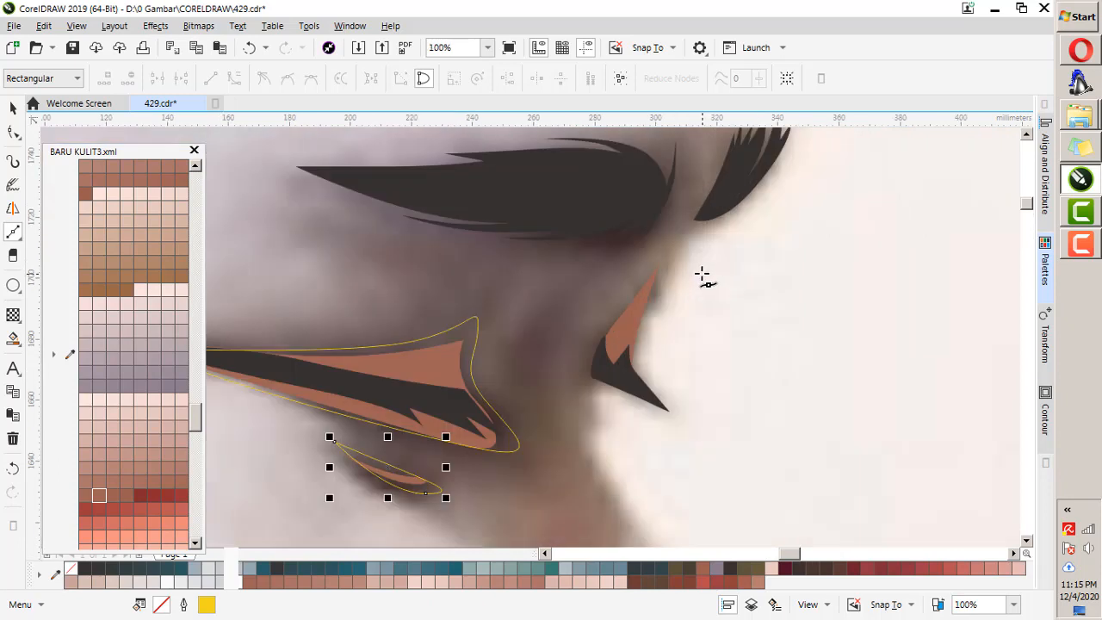
{"action": "left_click", "coordinate": [594, 369]}
{"action": "left_click_drag", "start_coordinate": [668, 283], "coordinate": [656, 316]}
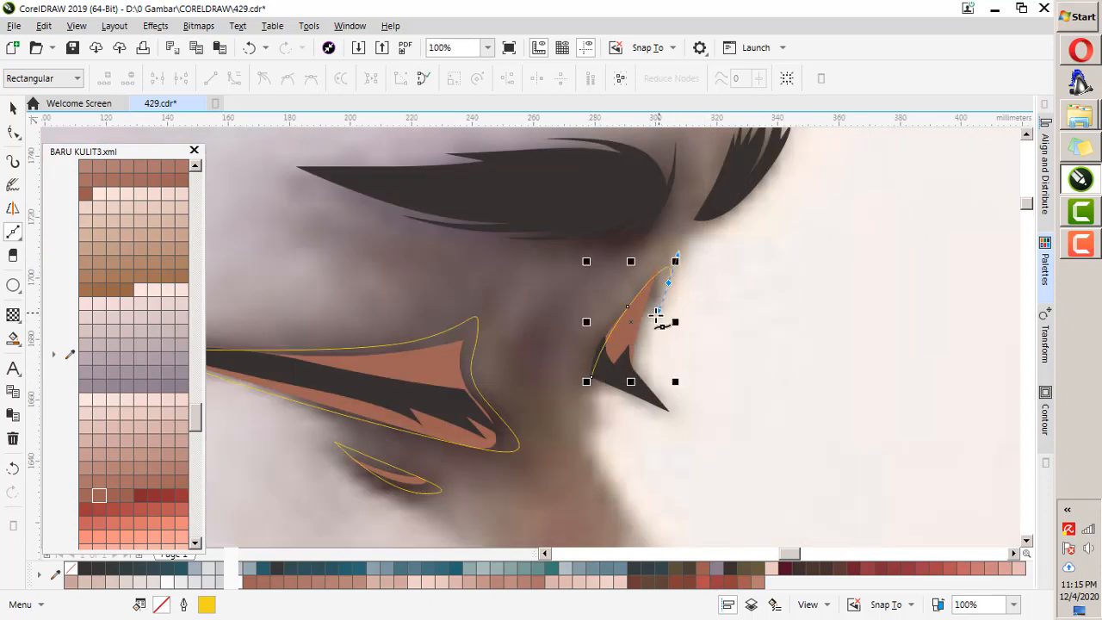
{"action": "left_click_drag", "start_coordinate": [634, 374], "coordinate": [650, 400]}
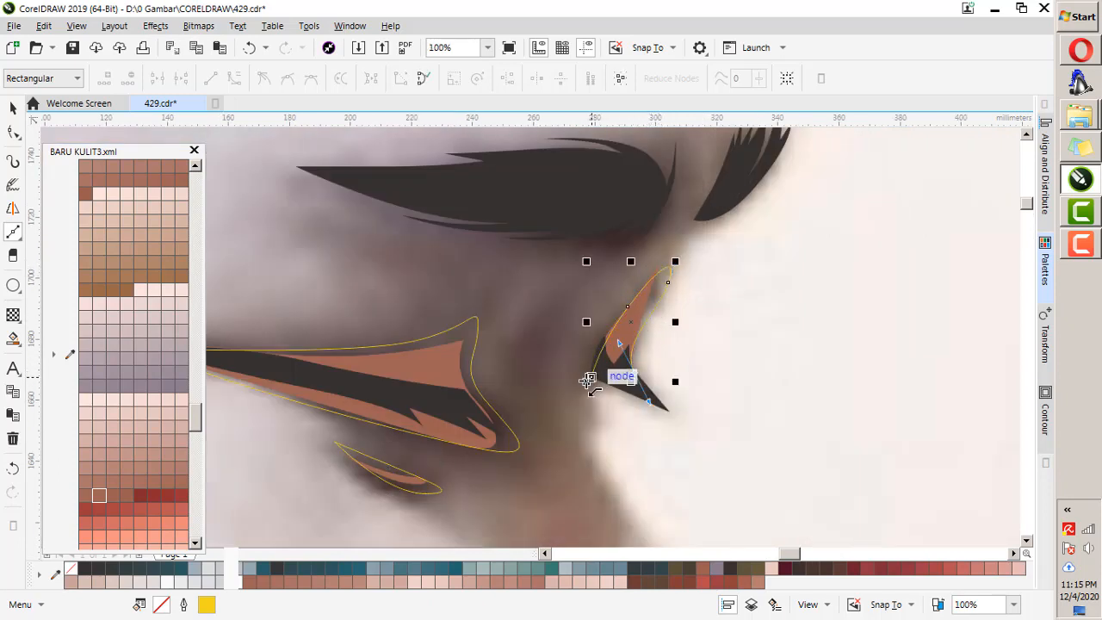
{"action": "left_click", "coordinate": [587, 379]}
Trace an outer closed teardrop contour around the brown nostril shape, meeting it at the tail's tip.
{"action": "scroll", "coordinate": [617, 233], "scroll_direction": "down", "scroll_amount": 2}
{"action": "scroll", "coordinate": [605, 366], "scroll_direction": "up", "scroll_amount": 3}
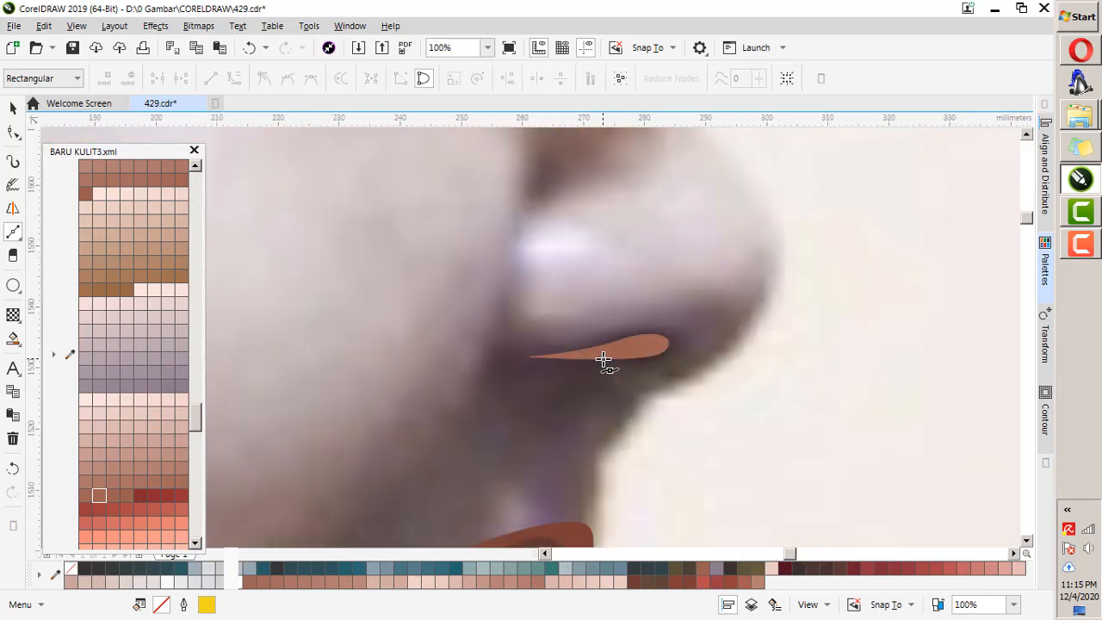
{"action": "left_click", "coordinate": [456, 355]}
{"action": "left_click_drag", "start_coordinate": [736, 351], "coordinate": [772, 319]}
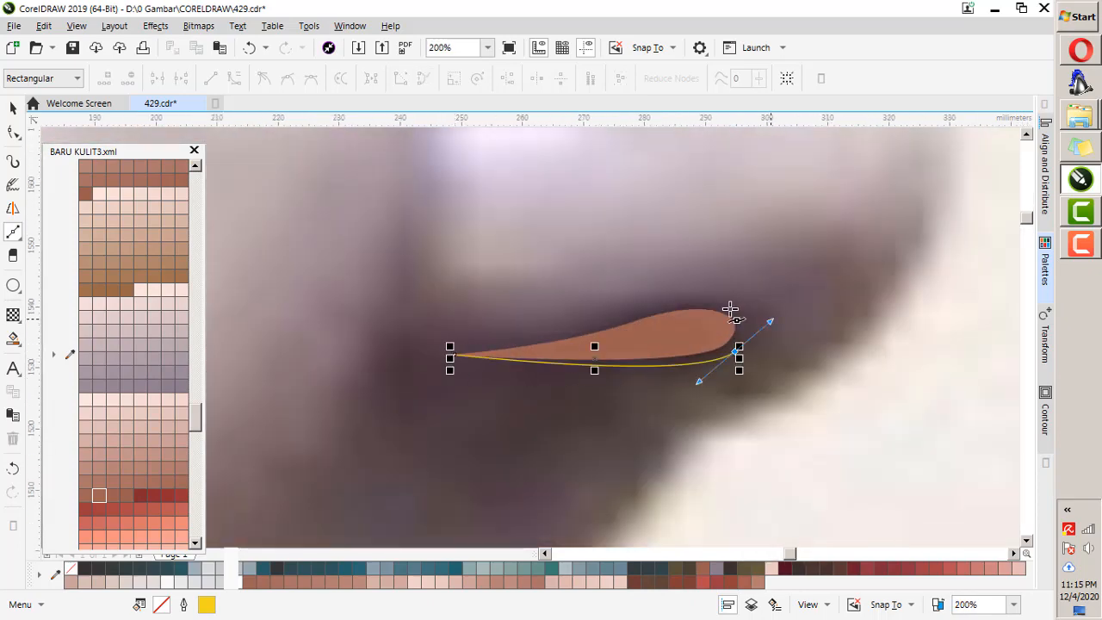
{"action": "left_click_drag", "start_coordinate": [667, 307], "coordinate": [615, 316]}
{"action": "left_click", "coordinate": [455, 354]}
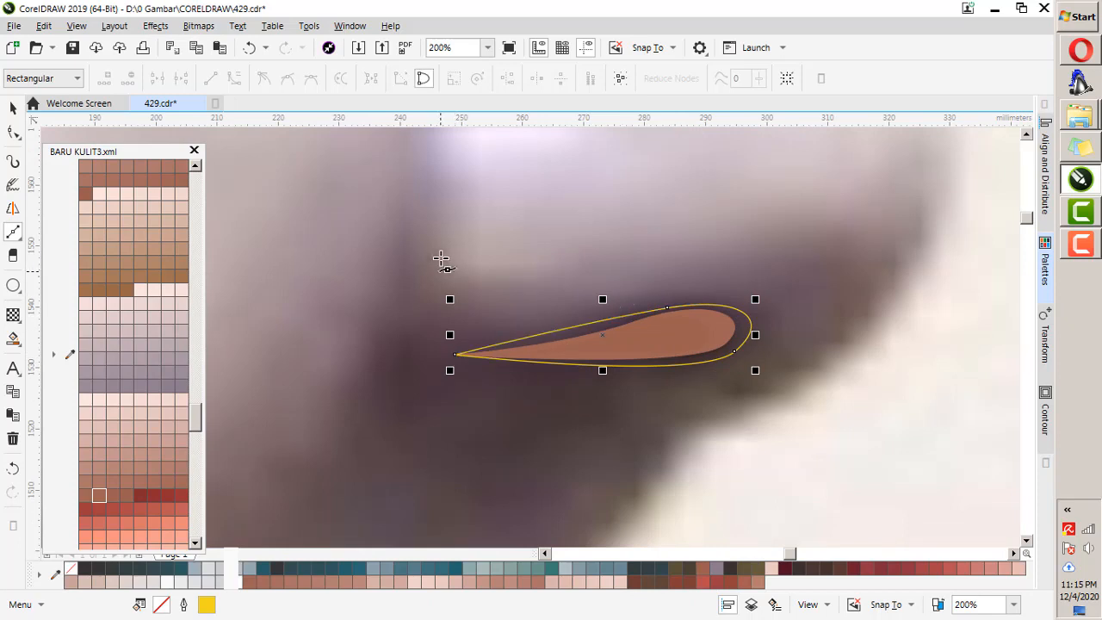
{"action": "left_click", "coordinate": [404, 223]}
{"action": "left_click", "coordinate": [462, 429]}
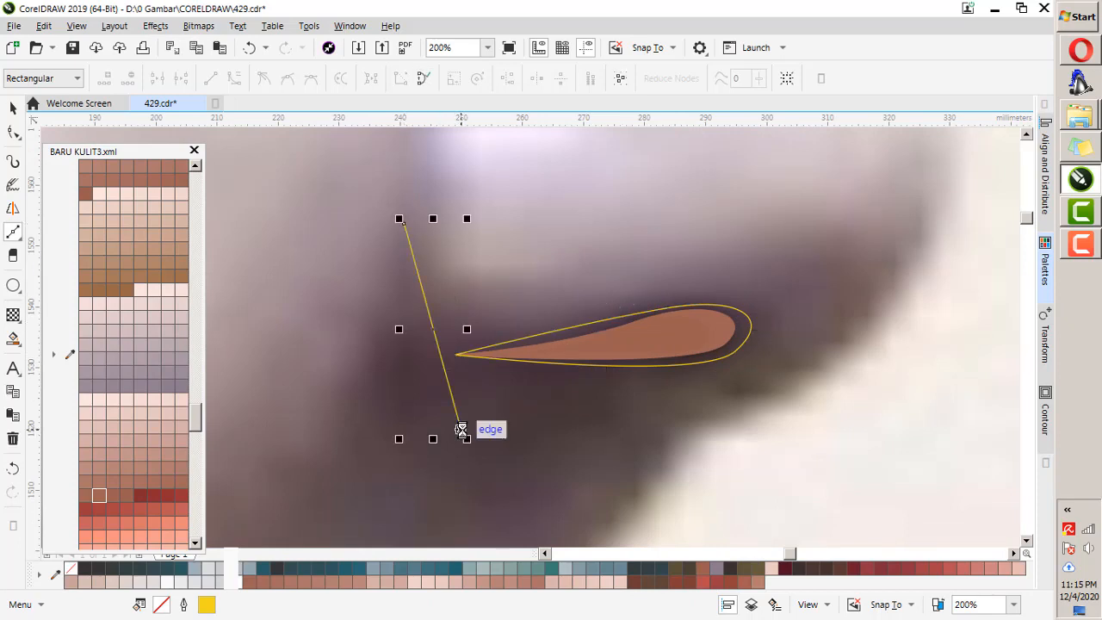
{"action": "key", "text": "ctrl+z"}
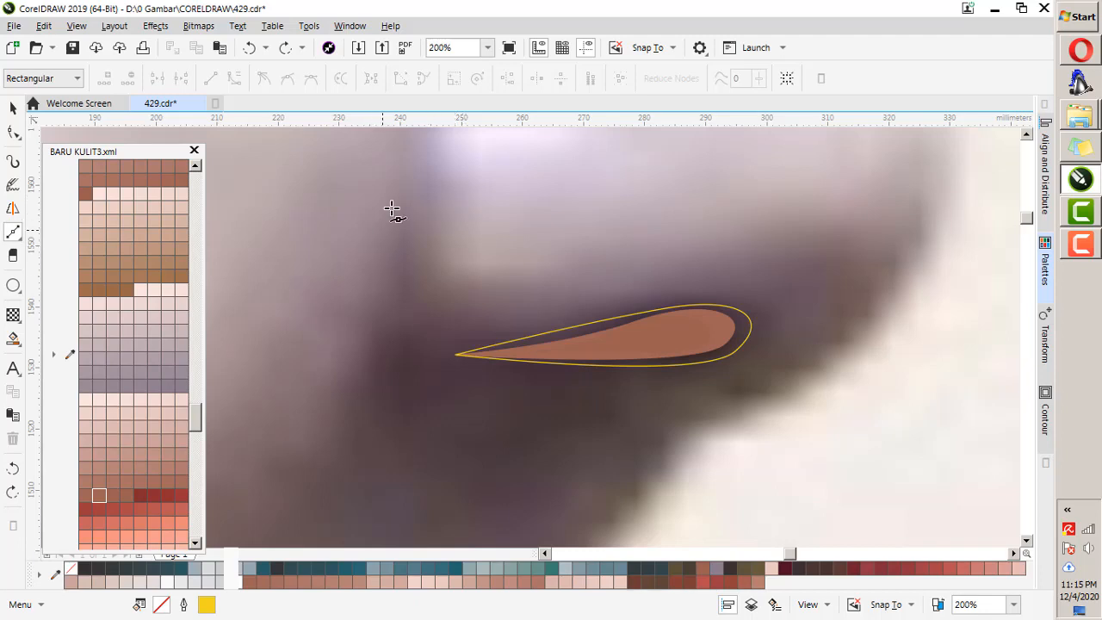
{"action": "left_click_drag", "start_coordinate": [422, 315], "coordinate": [452, 418]}
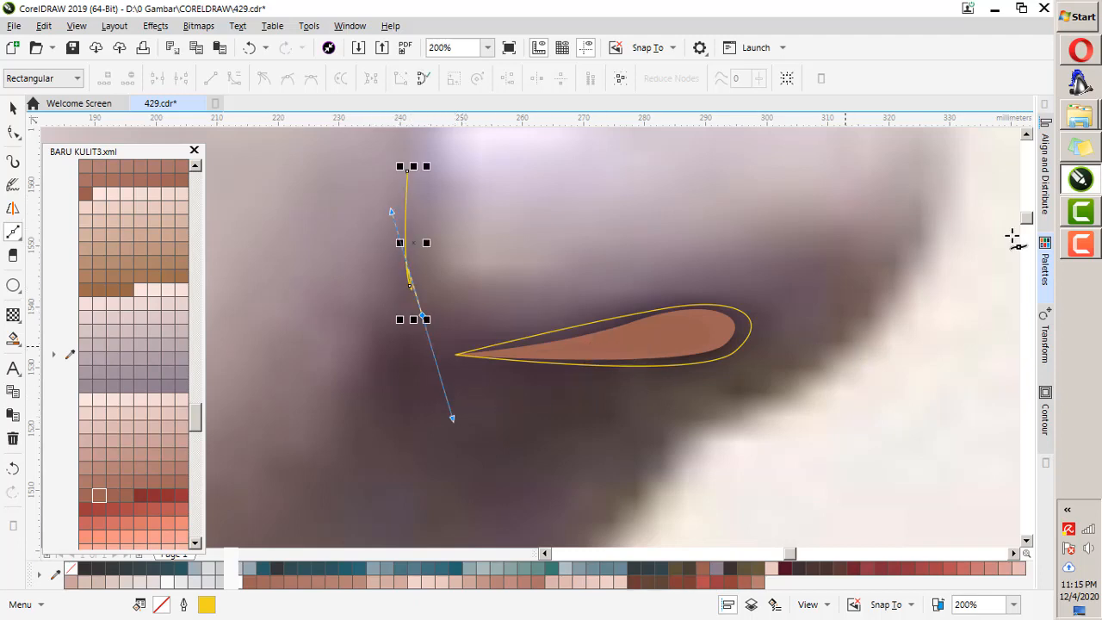
{"action": "key", "text": "ctrl+z"}
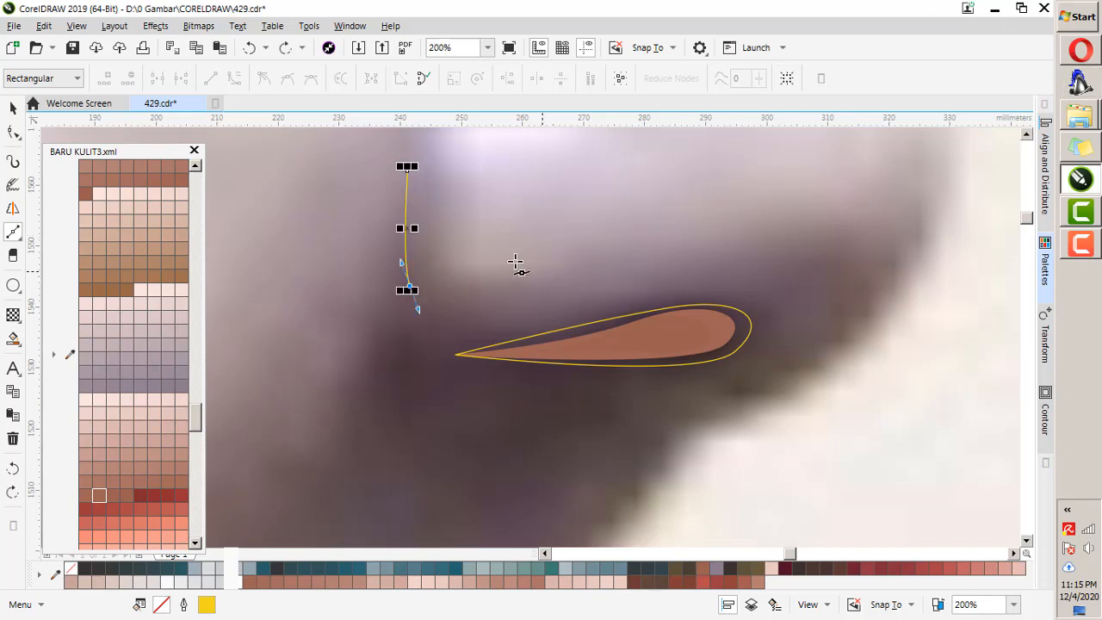
{"action": "key", "text": "ctrl+z"}
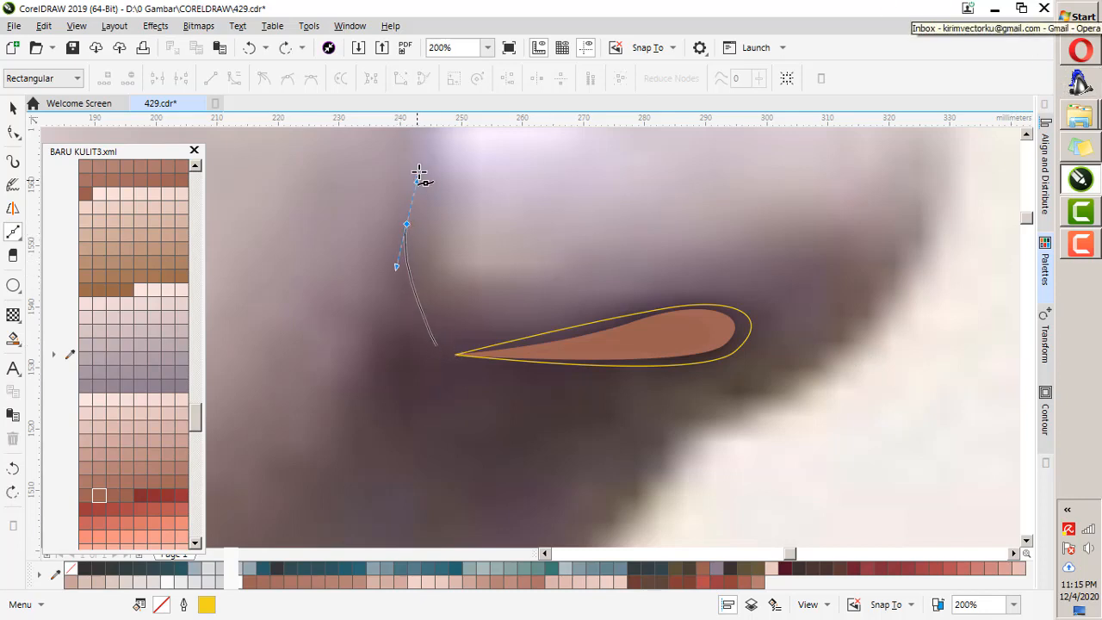
Trace a thin closed crescent along the nostril wing's crease and a rounded closed contour around the dark corner of the mouth.
{"action": "double_click", "coordinate": [410, 153]}
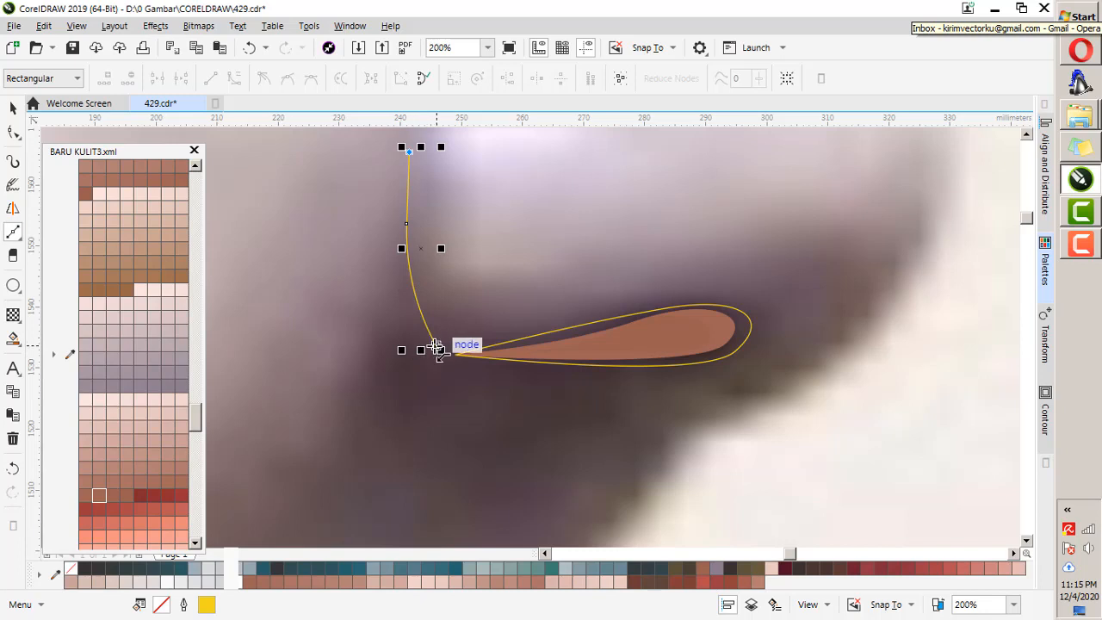
{"action": "scroll", "coordinate": [560, 238], "scroll_direction": "down", "scroll_amount": 2}
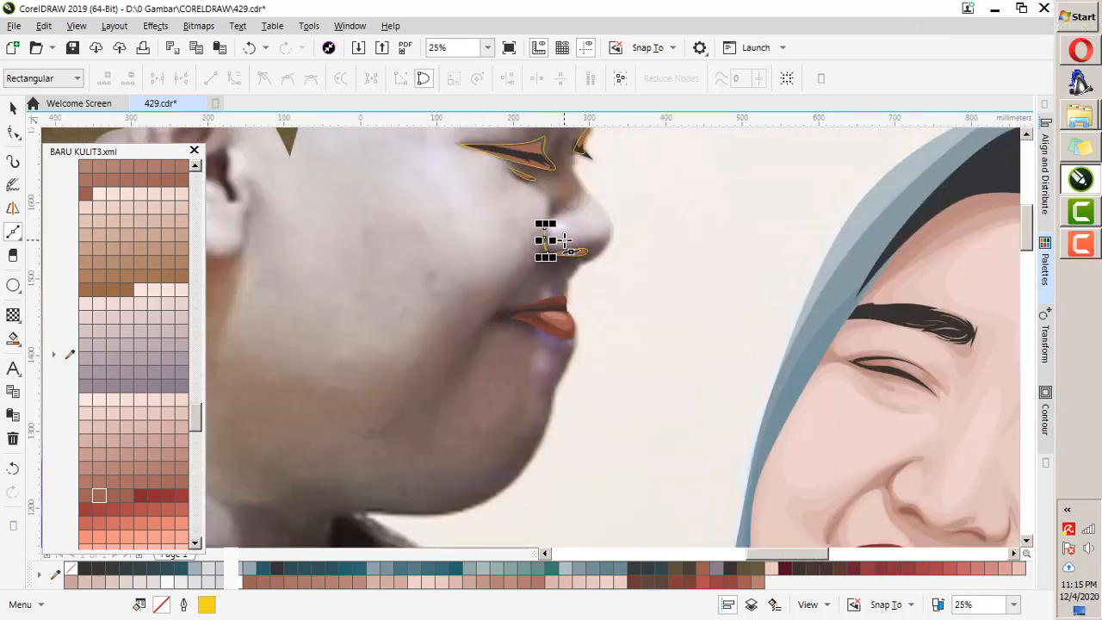
{"action": "scroll", "coordinate": [527, 306], "scroll_direction": "up", "scroll_amount": 2}
{"action": "left_click", "coordinate": [441, 308]}
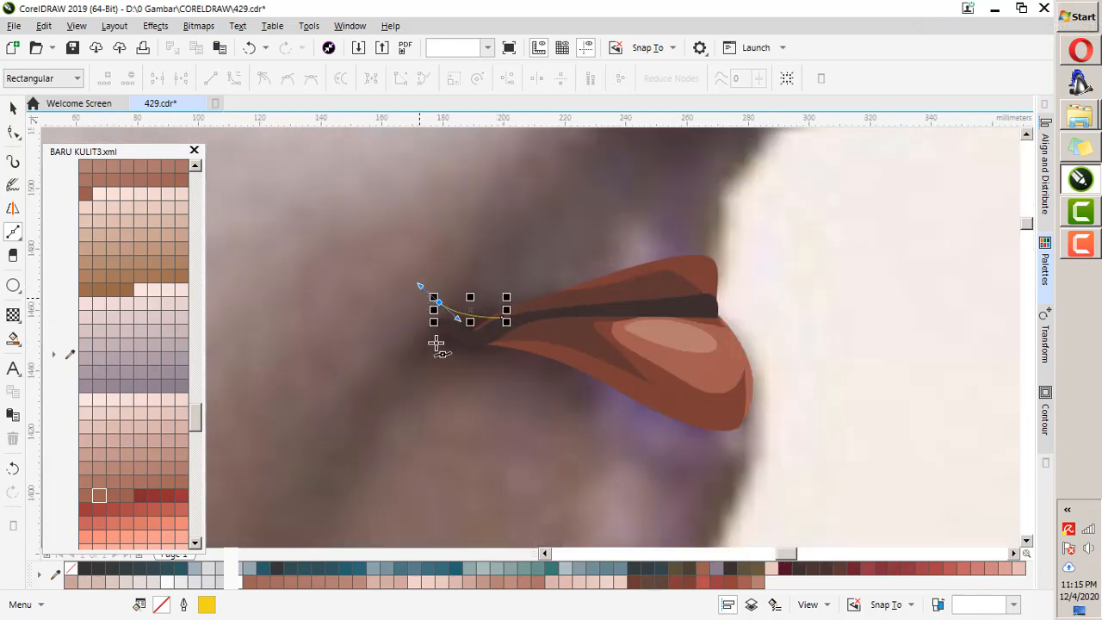
{"action": "left_click_drag", "start_coordinate": [472, 357], "coordinate": [519, 349]}
{"action": "left_click", "coordinate": [552, 356]}
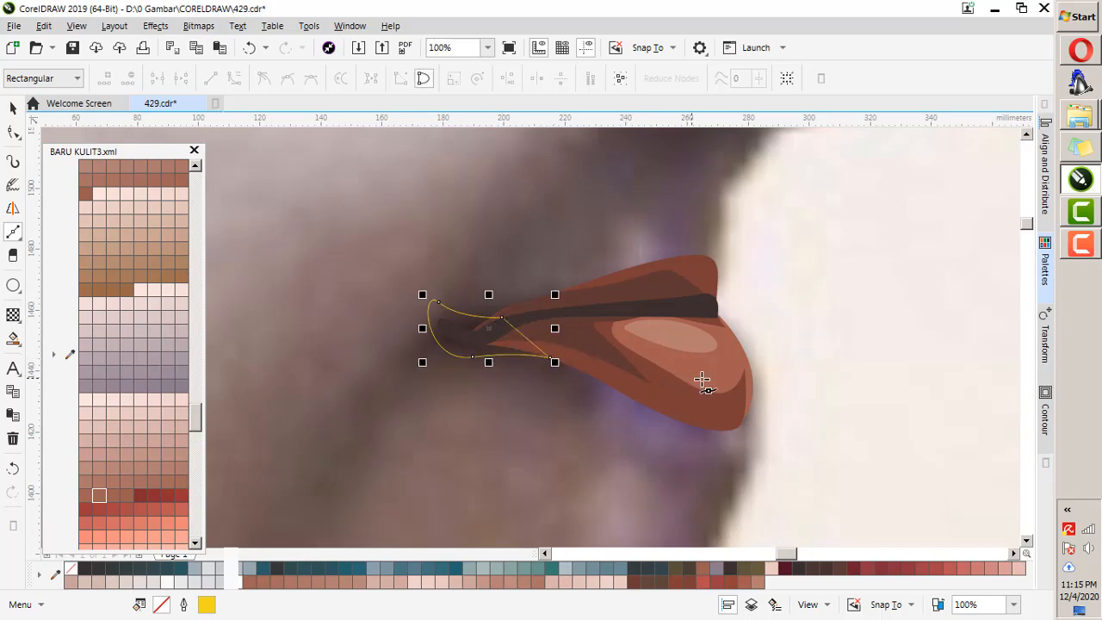
Trace a narrow closed contour over the dark ear-canal shadow, tapering to points at its upper end and down toward the lobe.
{"action": "scroll", "coordinate": [701, 378], "scroll_direction": "down", "scroll_amount": 3}
{"action": "scroll", "coordinate": [614, 315], "scroll_direction": "up", "scroll_amount": 1}
{"action": "scroll", "coordinate": [597, 381], "scroll_direction": "up", "scroll_amount": 2}
{"action": "scroll", "coordinate": [696, 283], "scroll_direction": "up", "scroll_amount": 2}
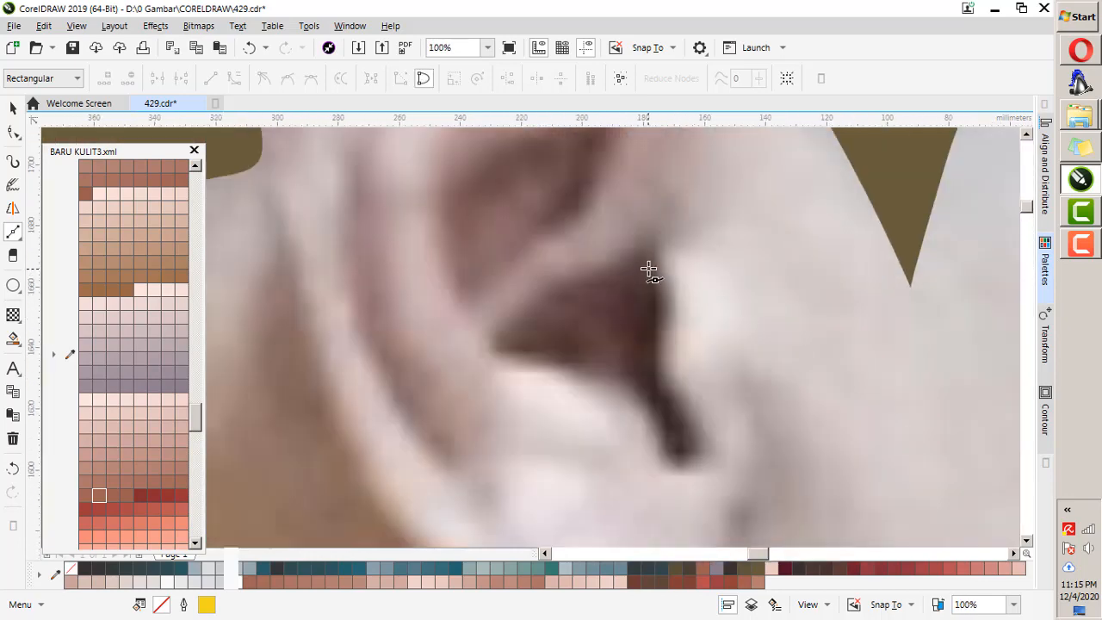
{"action": "left_click", "coordinate": [648, 269]}
{"action": "mouse_move", "coordinate": [658, 381]}
{"action": "left_mouse_down"}
{"action": "mouse_move", "coordinate": [663, 405]}
{"action": "mouse_move", "coordinate": [648, 409]}
{"action": "left_mouse_up"}
{"action": "left_click_drag", "start_coordinate": [611, 363], "coordinate": [585, 359]}
{"action": "left_click", "coordinate": [645, 267]}
Trace a narrow closed crescent about 20 mm wide and 82 mm tall along the inner edge of the ear's upper hollow.
{"action": "scroll", "coordinate": [609, 254], "scroll_direction": "up", "scroll_amount": 3}
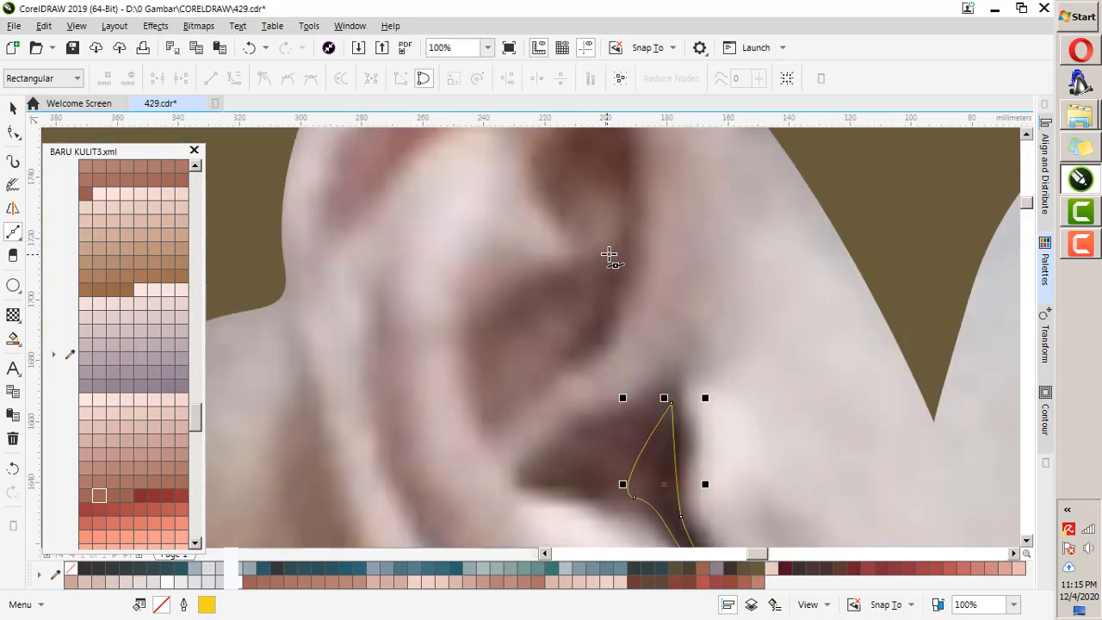
{"action": "scroll", "coordinate": [600, 361], "scroll_direction": "down", "scroll_amount": 1}
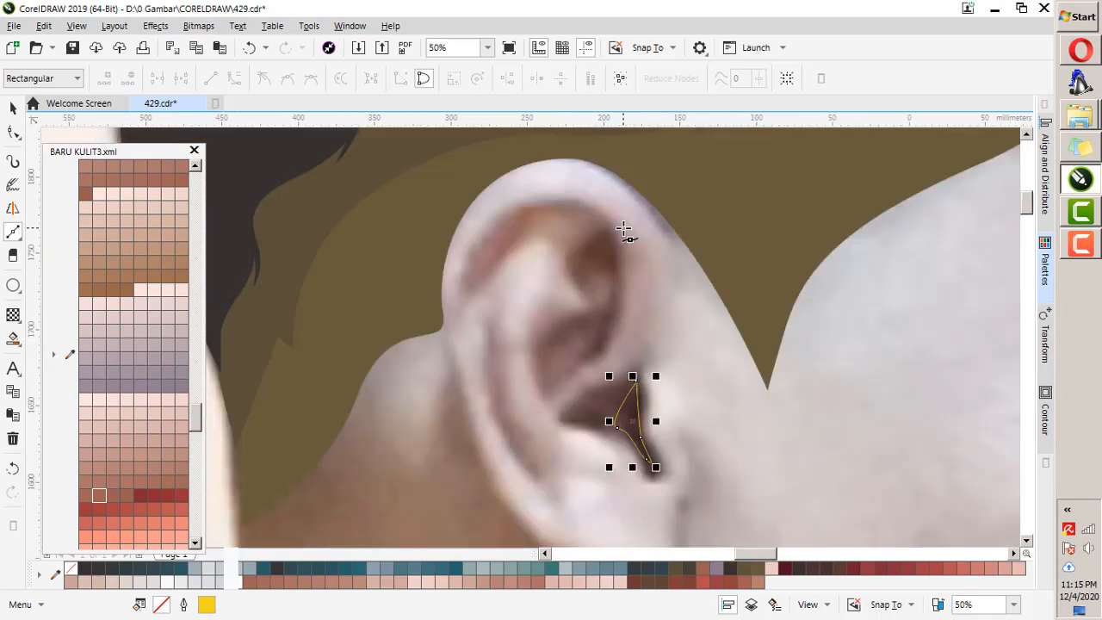
{"action": "left_click", "coordinate": [609, 229]}
{"action": "left_click_drag", "start_coordinate": [609, 340], "coordinate": [600, 364]}
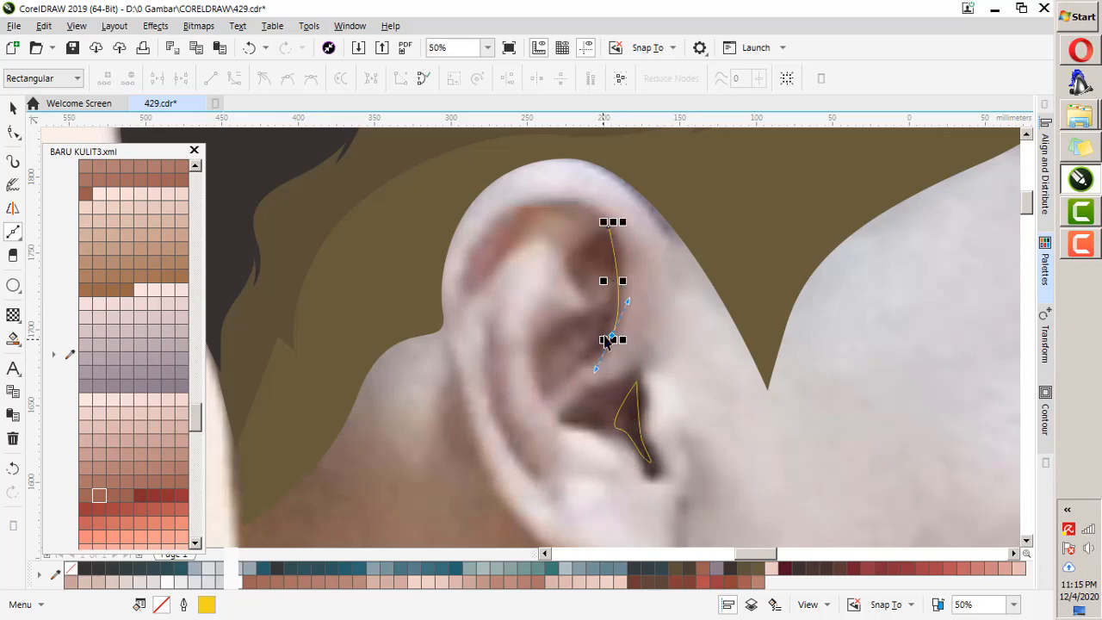
{"action": "left_click_drag", "start_coordinate": [618, 301], "coordinate": [618, 300]}
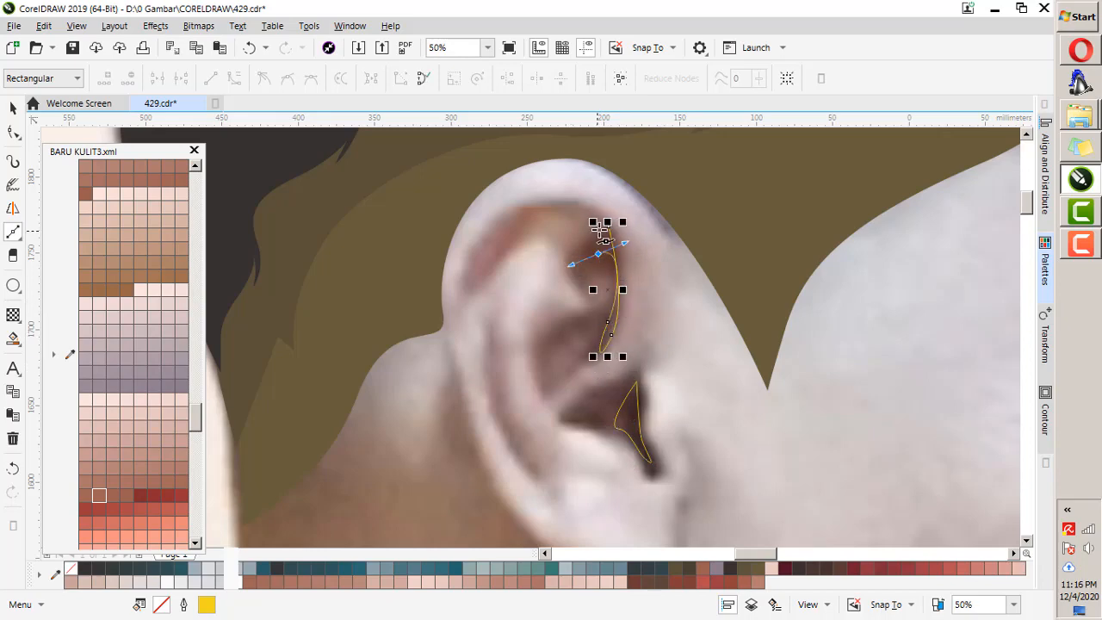
Try to select the new ear, eye and nose contours together.
{"action": "key", "text": "space"}
{"action": "scroll", "coordinate": [430, 300], "scroll_direction": "down", "scroll_amount": 1}
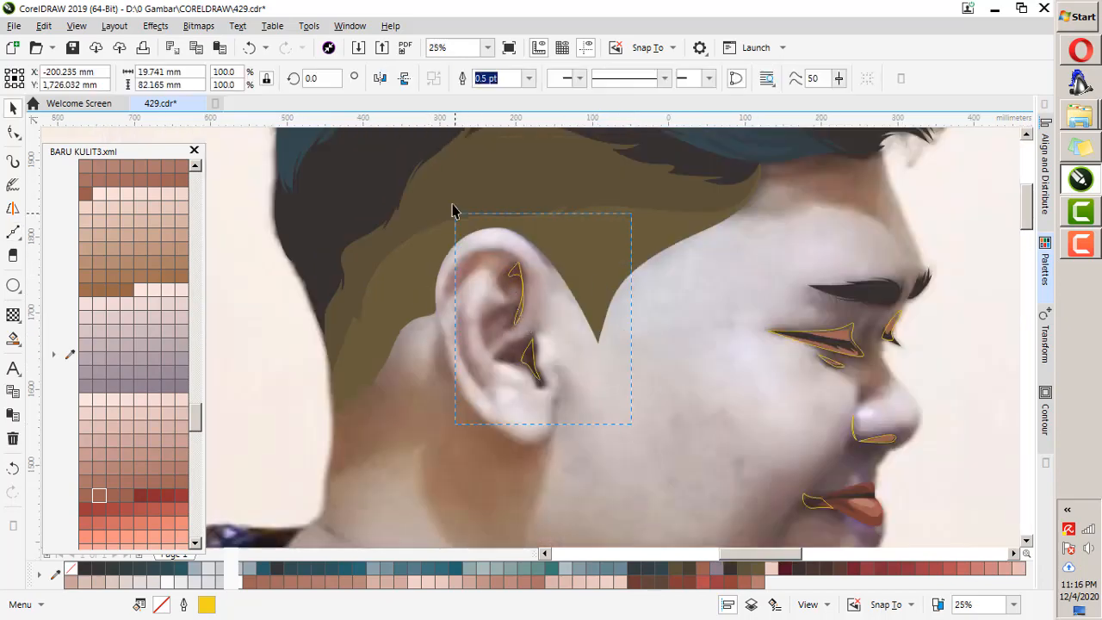
{"action": "left_click_drag", "start_coordinate": [453, 211], "coordinate": [454, 212]}
{"action": "left_click_drag", "start_coordinate": [753, 392], "coordinate": [756, 389]}
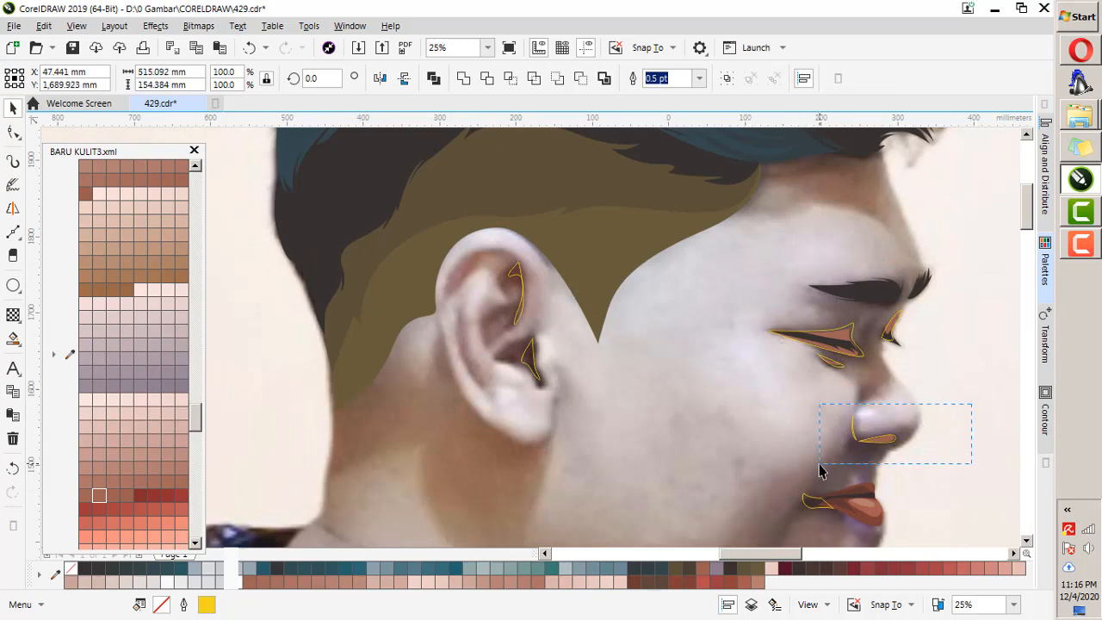
{"action": "left_click", "coordinate": [831, 431]}
Try moving the brown nostril shape aside from its yellow contour, and undo the moves.
{"action": "scroll", "coordinate": [880, 445], "scroll_direction": "up", "scroll_amount": 4}
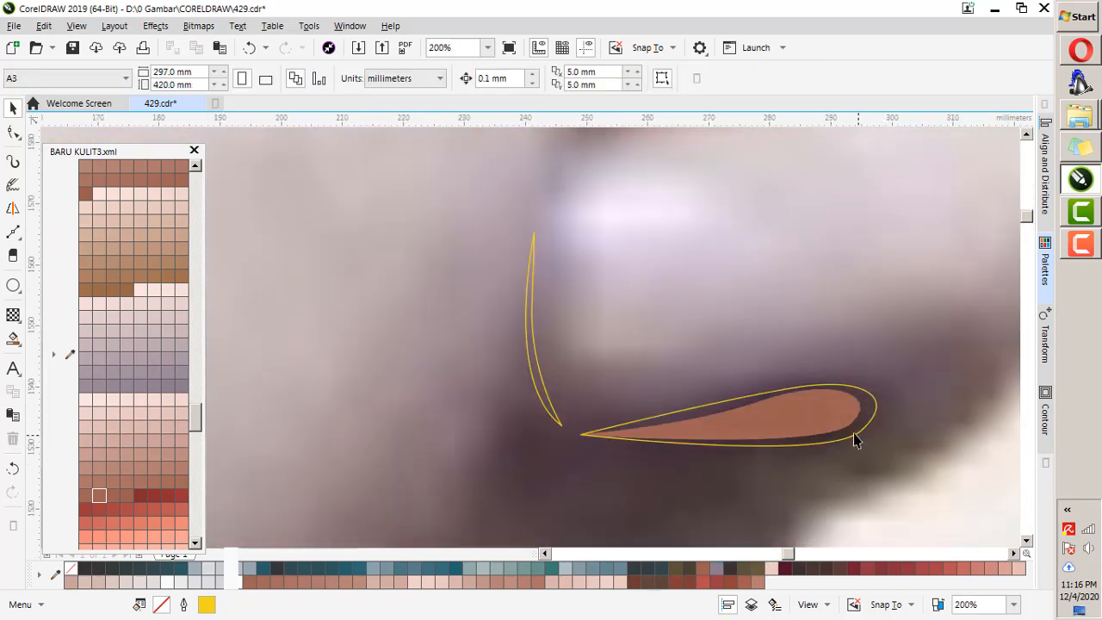
{"action": "left_click", "coordinate": [859, 423]}
{"action": "scroll", "coordinate": [859, 424], "scroll_direction": "down", "scroll_amount": 3}
{"action": "scroll", "coordinate": [706, 374], "scroll_direction": "up", "scroll_amount": 2}
{"action": "left_click_drag", "start_coordinate": [706, 370], "coordinate": [701, 395]}
{"action": "scroll", "coordinate": [748, 493], "scroll_direction": "down", "scroll_amount": 1}
{"action": "key", "text": "ctrl+z"}
{"action": "left_click", "coordinate": [813, 420]}
{"action": "scroll", "coordinate": [749, 430], "scroll_direction": "up", "scroll_amount": 2}
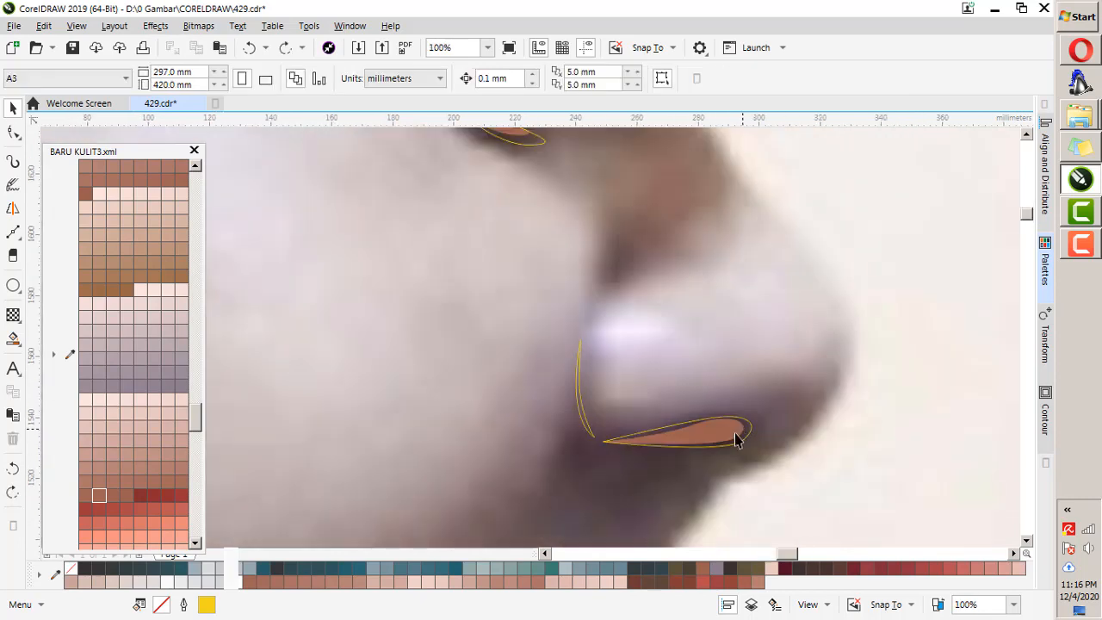
{"action": "double_click", "coordinate": [722, 438]}
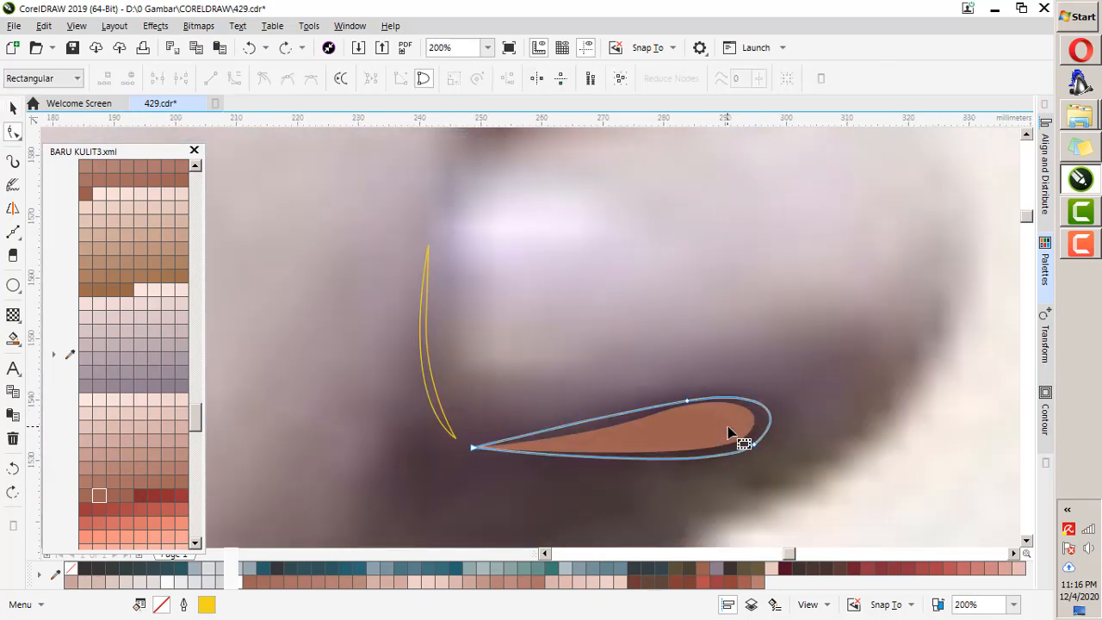
{"action": "key", "text": "space"}
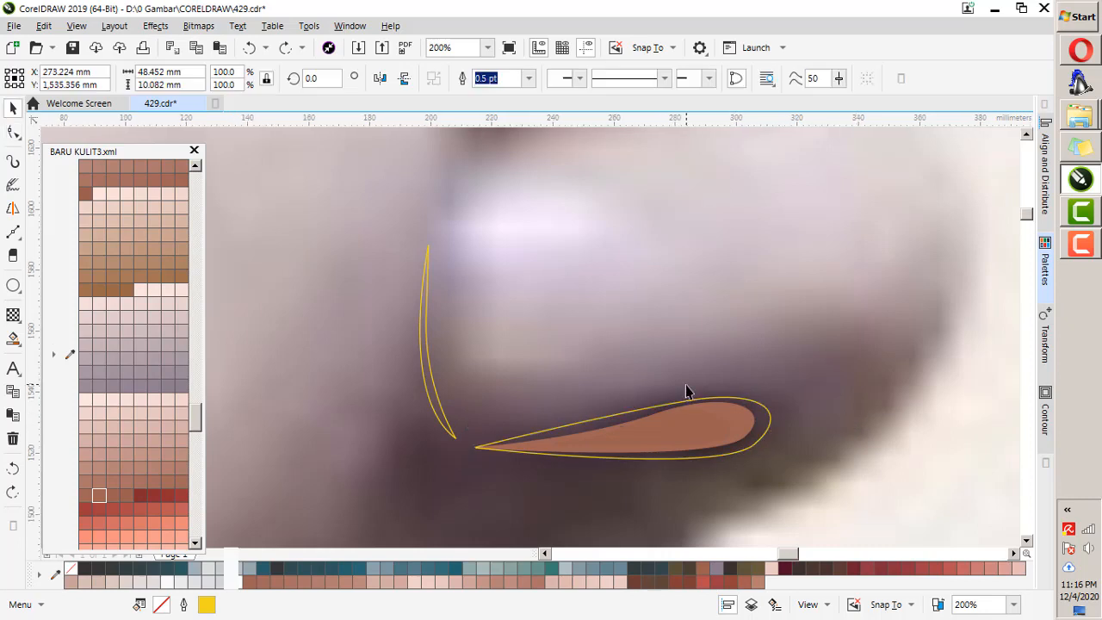
{"action": "scroll", "coordinate": [680, 387], "scroll_direction": "down", "scroll_amount": 1}
{"action": "left_click_drag", "start_coordinate": [714, 418], "coordinate": [794, 314]}
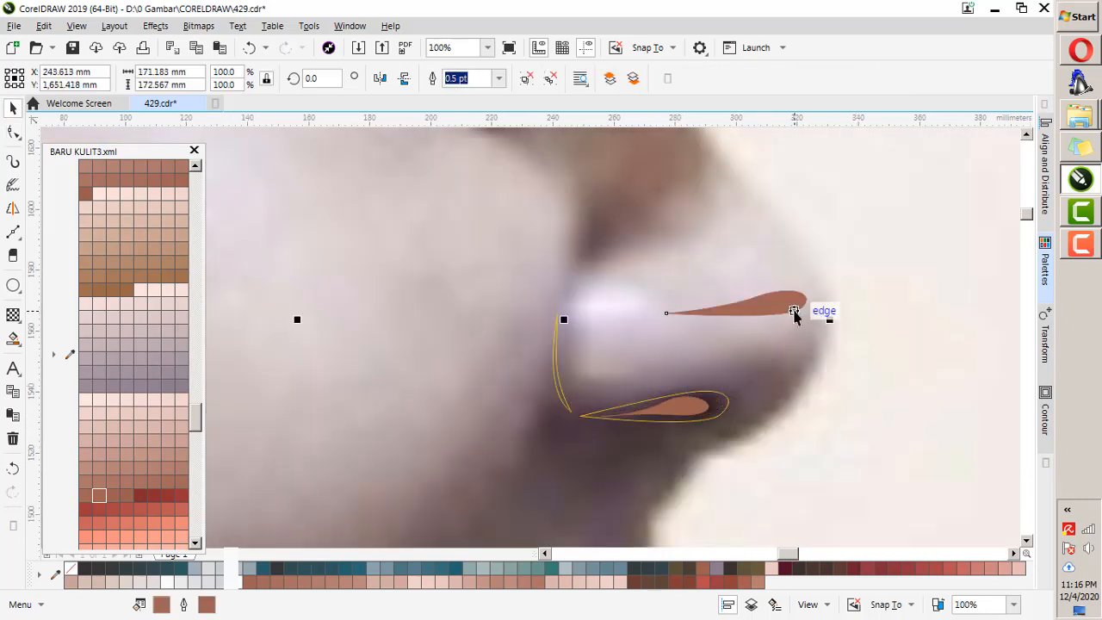
{"action": "key", "text": "ctrl+z"}
{"action": "left_click", "coordinate": [741, 402]}
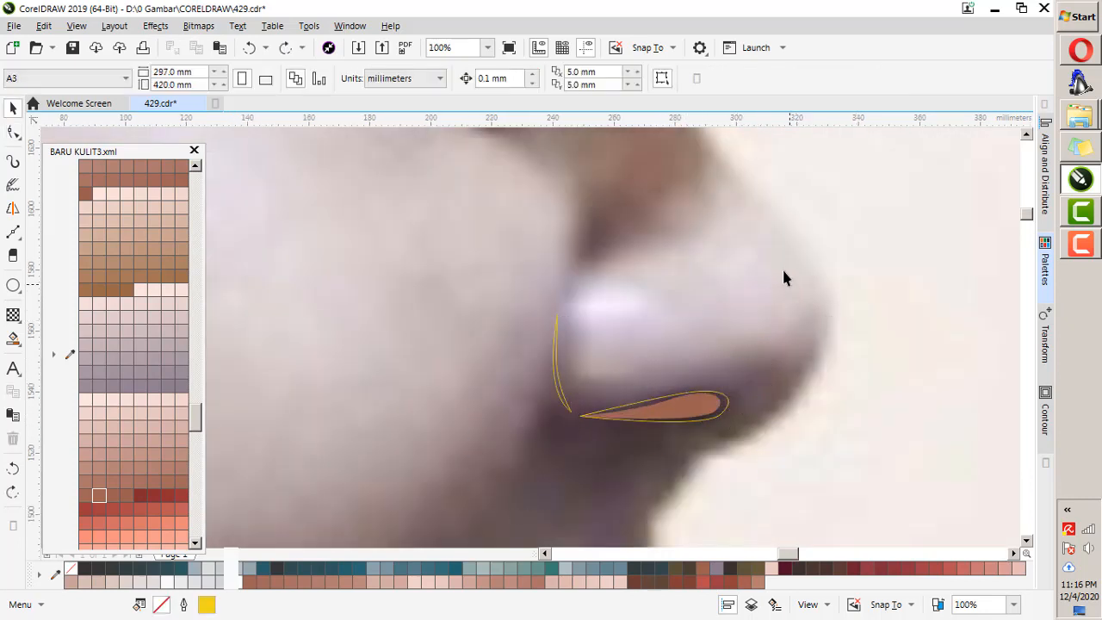
Select all the new yellow contours on the ear, eyes, nose and mouth corner and combine them into one curve.
{"action": "left_click_drag", "start_coordinate": [783, 271], "coordinate": [532, 542]}
{"action": "left_click_drag", "start_coordinate": [673, 320], "coordinate": [727, 233]}
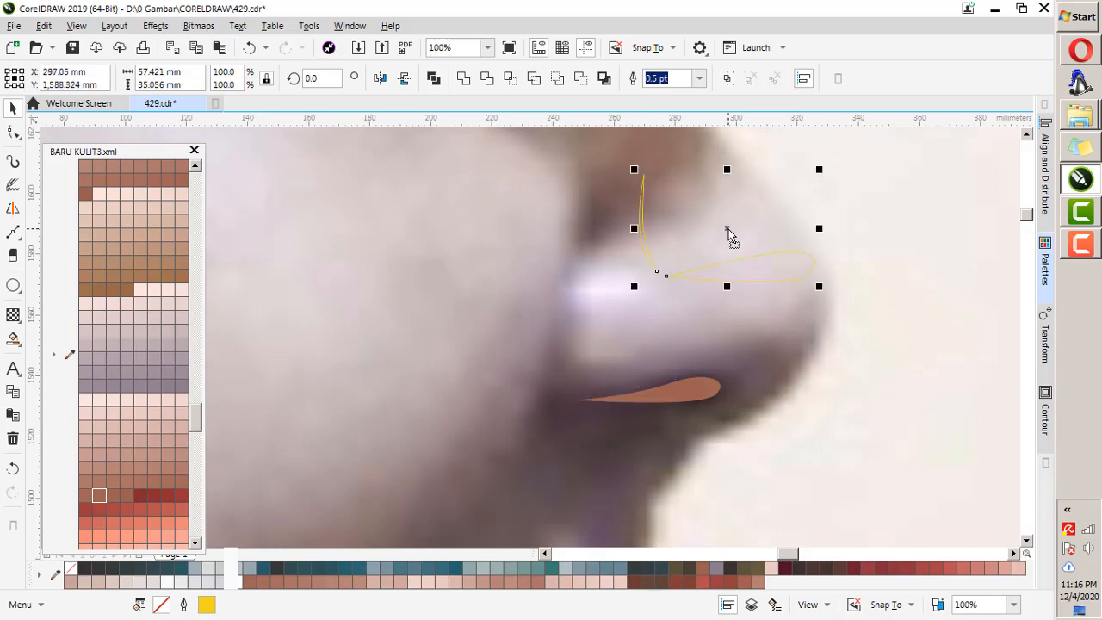
{"action": "key", "text": "ctrl+z"}
{"action": "scroll", "coordinate": [713, 344], "scroll_direction": "down", "scroll_amount": 2}
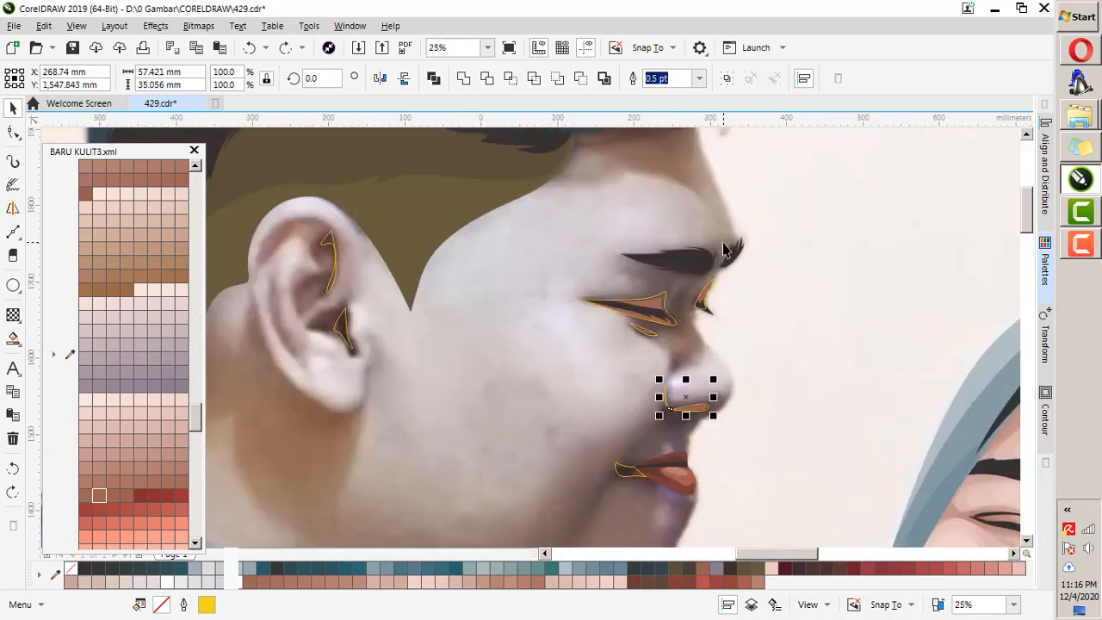
{"action": "left_click_drag", "start_coordinate": [564, 369], "coordinate": [568, 418]}
{"action": "left_click_drag", "start_coordinate": [258, 200], "coordinate": [259, 200]}
{"action": "scroll", "coordinate": [602, 284], "scroll_direction": "down", "scroll_amount": 1}
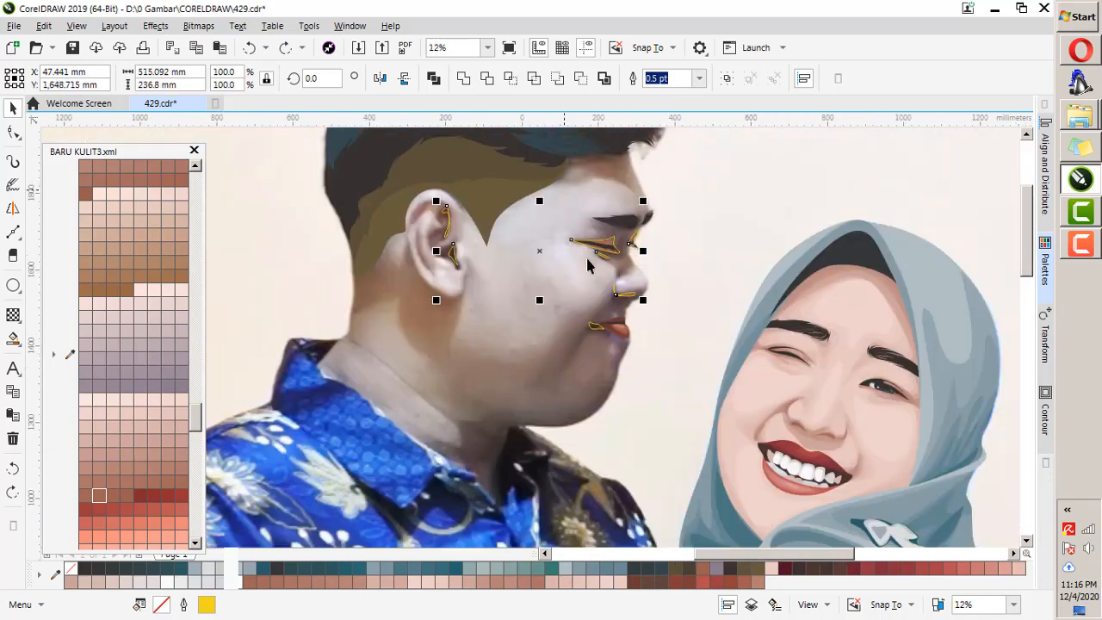
{"action": "scroll", "coordinate": [698, 299], "scroll_direction": "up", "scroll_amount": 1}
{"action": "key", "text": "ctrl+l"}
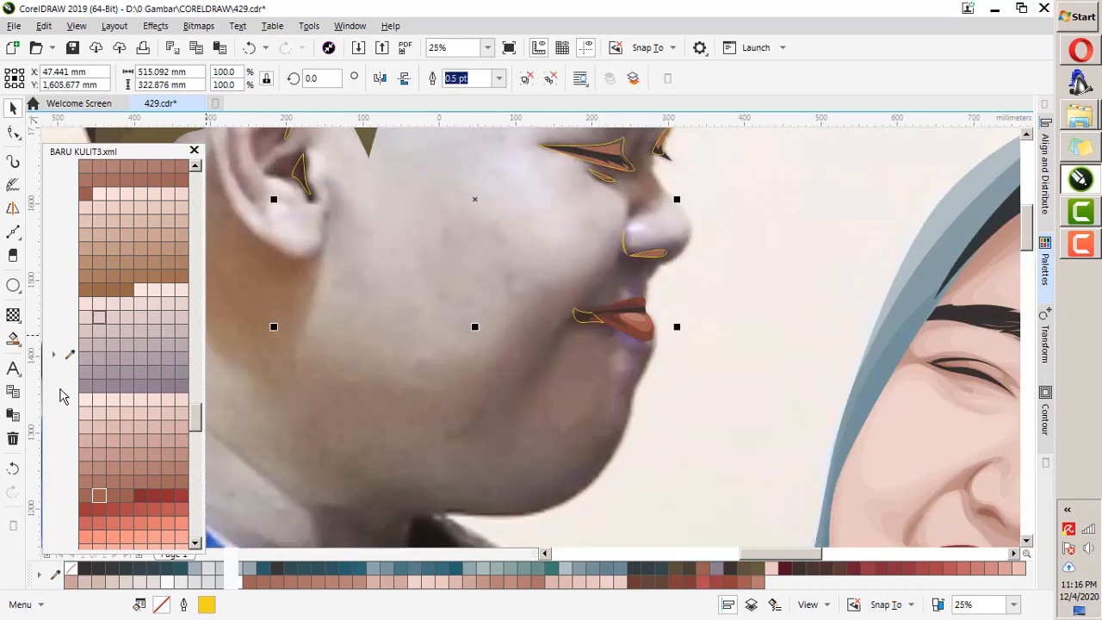
Give the combined curve a lighter reddish-brown fill and outline from the skin palette, and place it behind the dark eye and lip shapes.
{"action": "left_click", "coordinate": [185, 482]}
{"action": "right_click", "coordinate": [184, 482]}
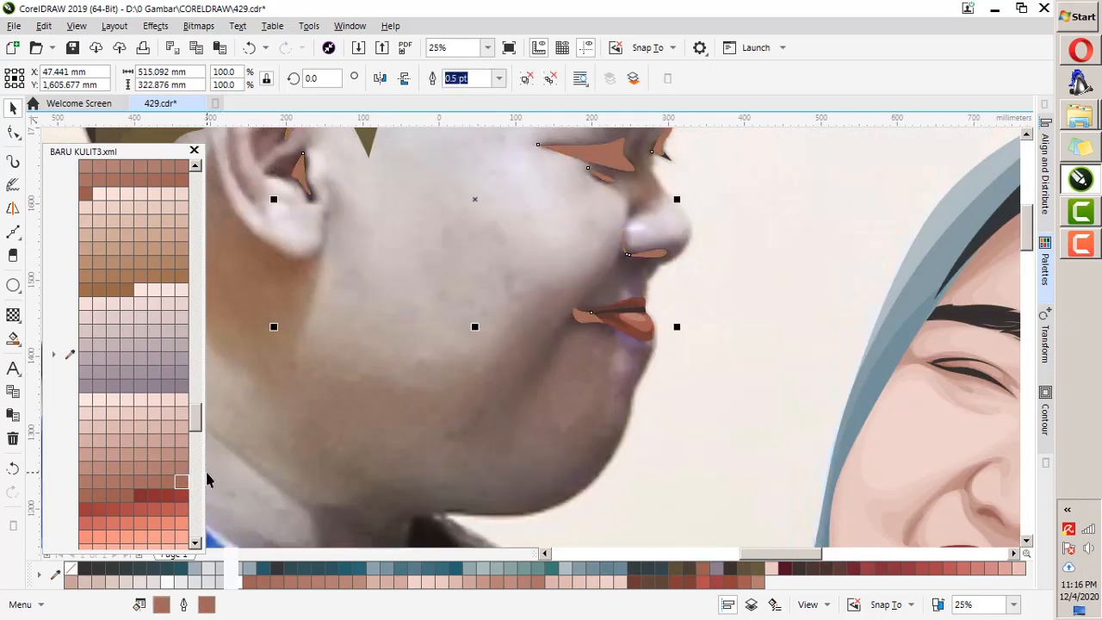
{"action": "left_click", "coordinate": [678, 155]}
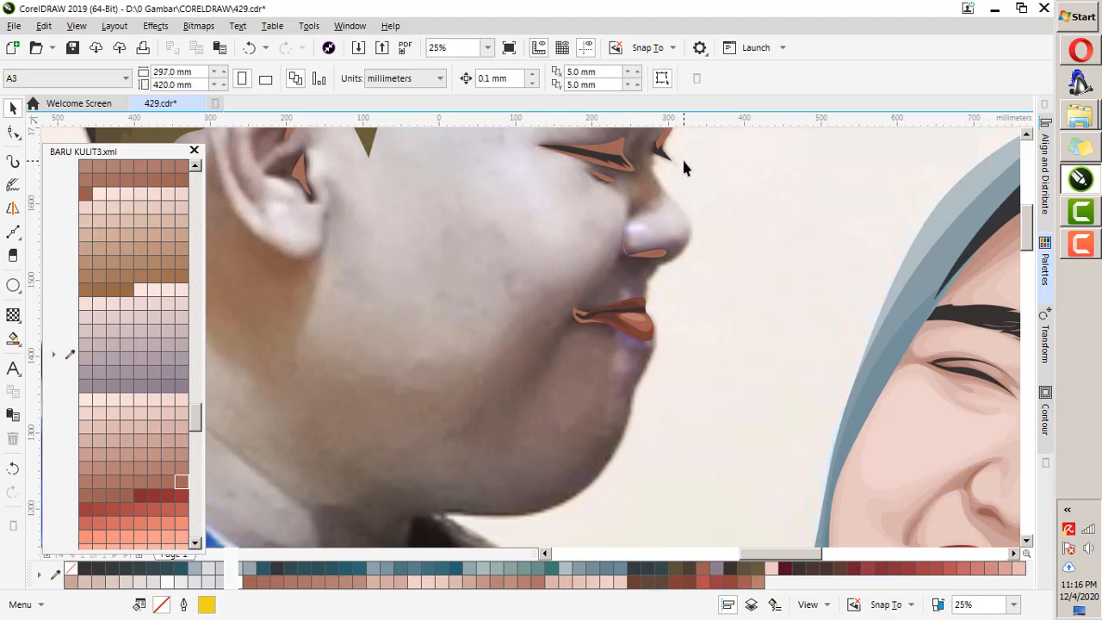
Try moving the smaller brown nostril shape down, out of the lighter shape around it.
{"action": "scroll", "coordinate": [650, 250], "scroll_direction": "up", "scroll_amount": 4}
{"action": "scroll", "coordinate": [661, 289], "scroll_direction": "down", "scroll_amount": 4}
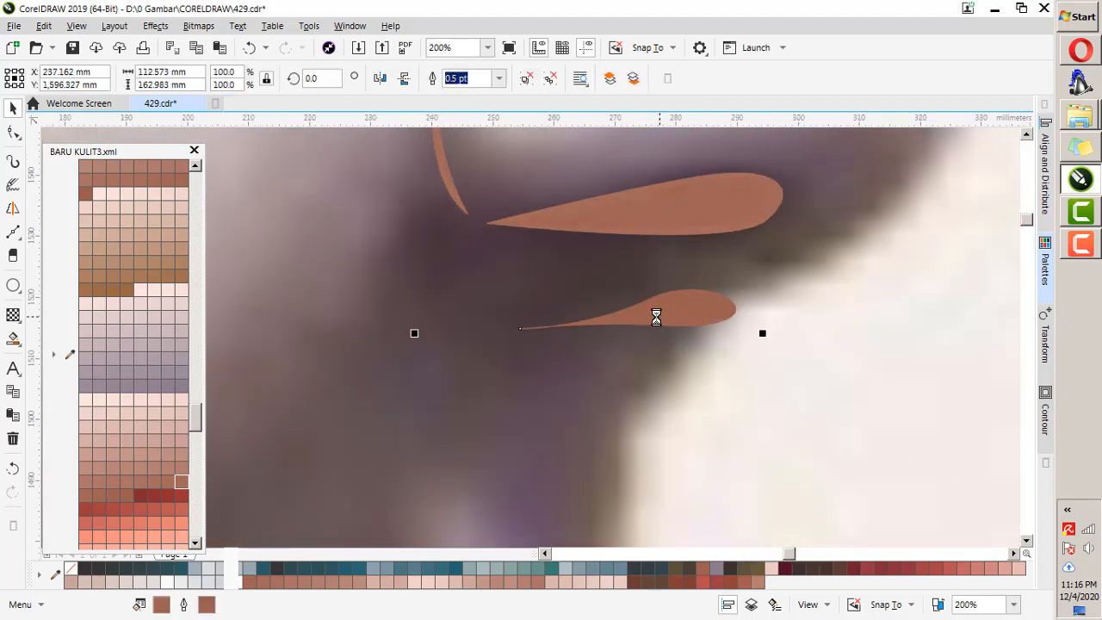
{"action": "left_click", "coordinate": [629, 211]}
Trace a wider closed contour around the near eye's reddish-brown area, starting and ending at its outer tip, with a raised inner peak.
{"action": "scroll", "coordinate": [626, 206], "scroll_direction": "up", "scroll_amount": 3}
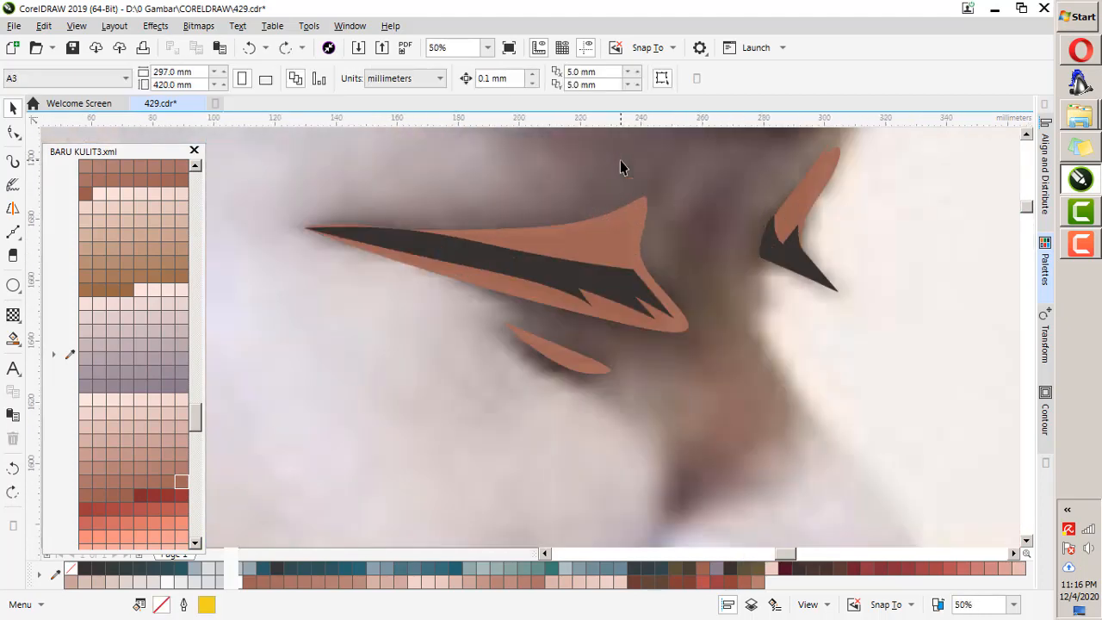
{"action": "key", "text": "F10"}
{"action": "left_click", "coordinate": [13, 233]}
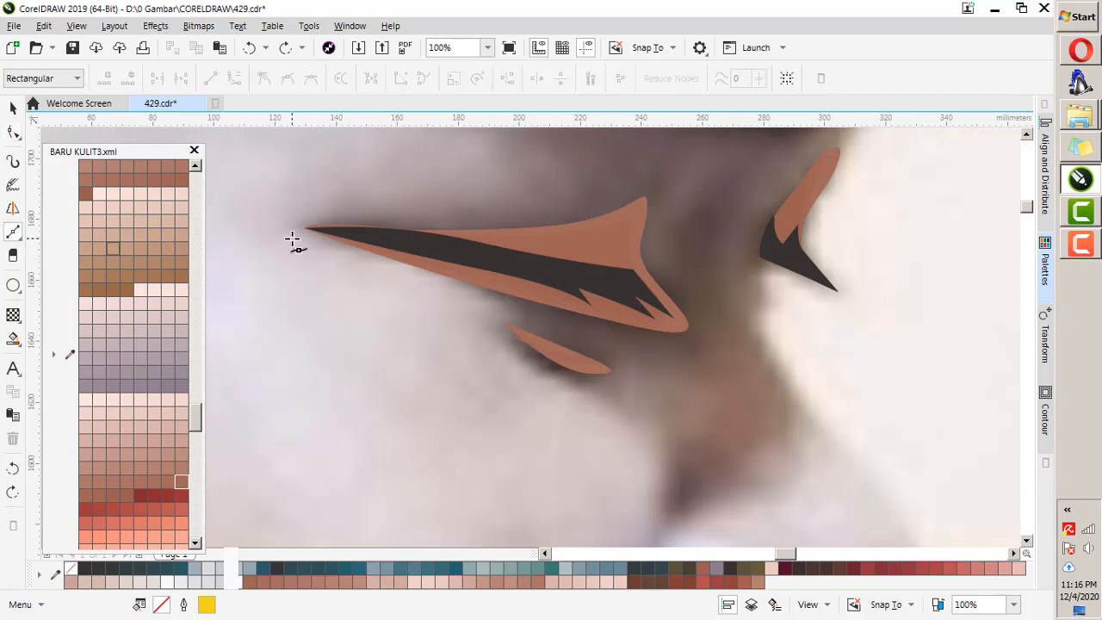
{"action": "left_click_drag", "start_coordinate": [670, 354], "coordinate": [695, 361]}
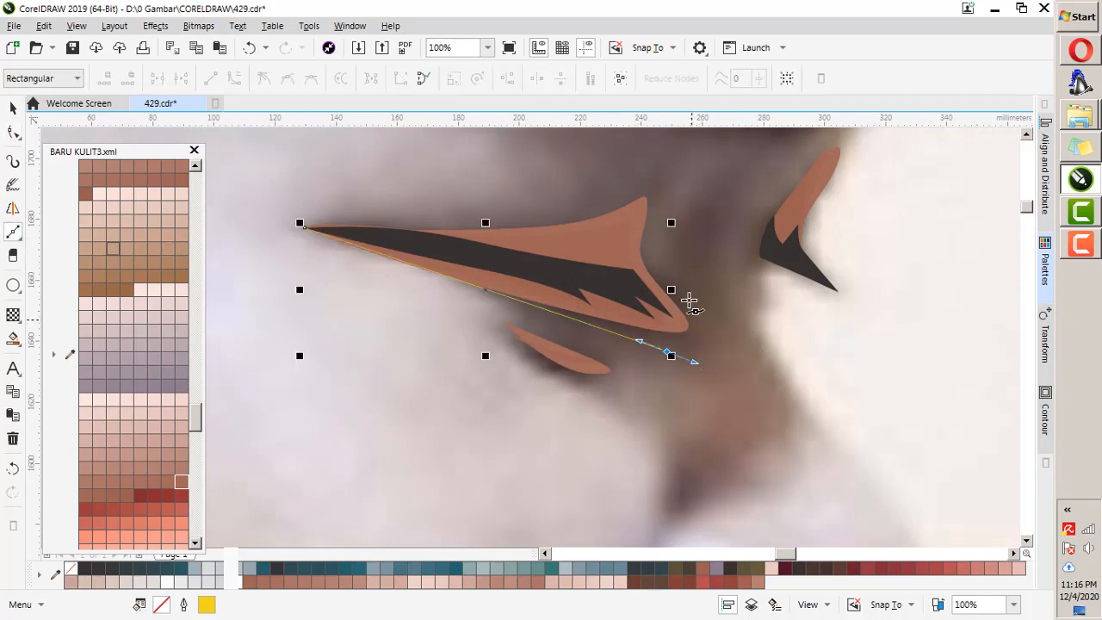
{"action": "left_click_drag", "start_coordinate": [656, 272], "coordinate": [661, 209]}
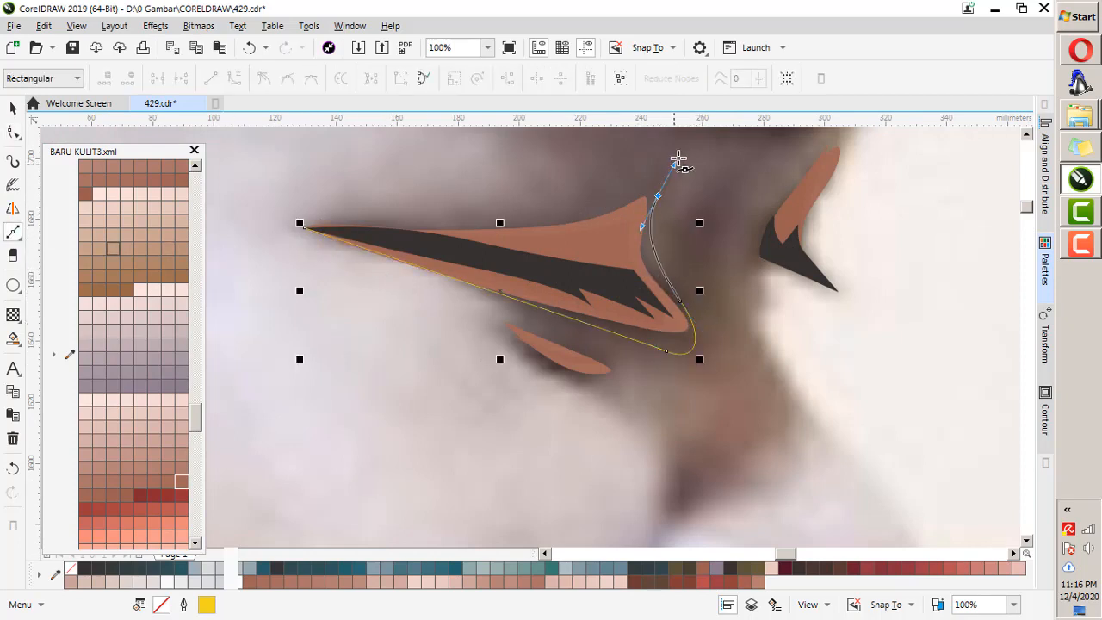
{"action": "left_click_drag", "start_coordinate": [678, 157], "coordinate": [677, 153]}
{"action": "left_click_drag", "start_coordinate": [534, 222], "coordinate": [445, 233]}
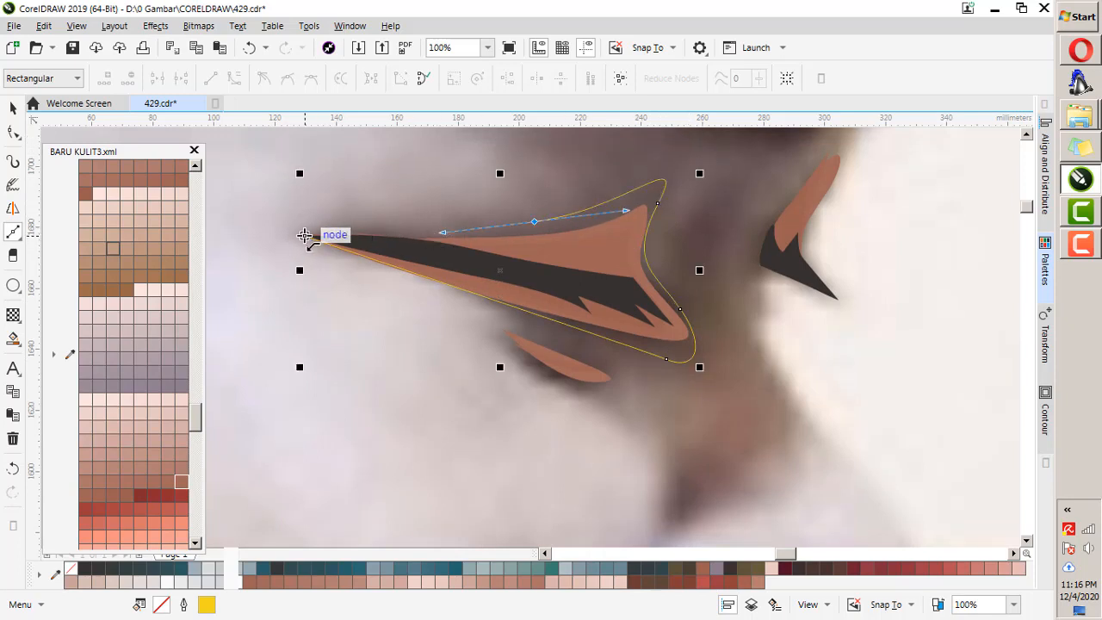
{"action": "left_click", "coordinate": [305, 235]}
{"action": "scroll", "coordinate": [659, 296], "scroll_direction": "down", "scroll_amount": 2}
{"action": "scroll", "coordinate": [695, 321], "scroll_direction": "up", "scroll_amount": 2}
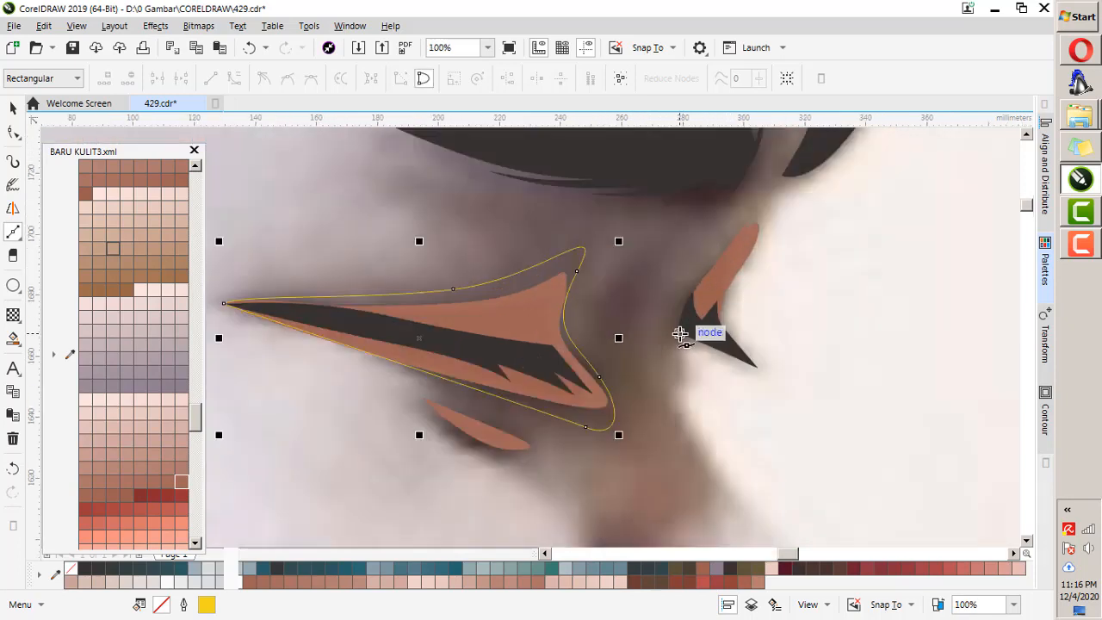
Trace a closed contour around the far eye's reddish-brown sliver, from the dark lash shape up towards the eyebrow and back.
{"action": "left_click", "coordinate": [680, 334]}
{"action": "left_click_drag", "start_coordinate": [738, 220], "coordinate": [740, 218]}
{"action": "left_click", "coordinate": [761, 197]}
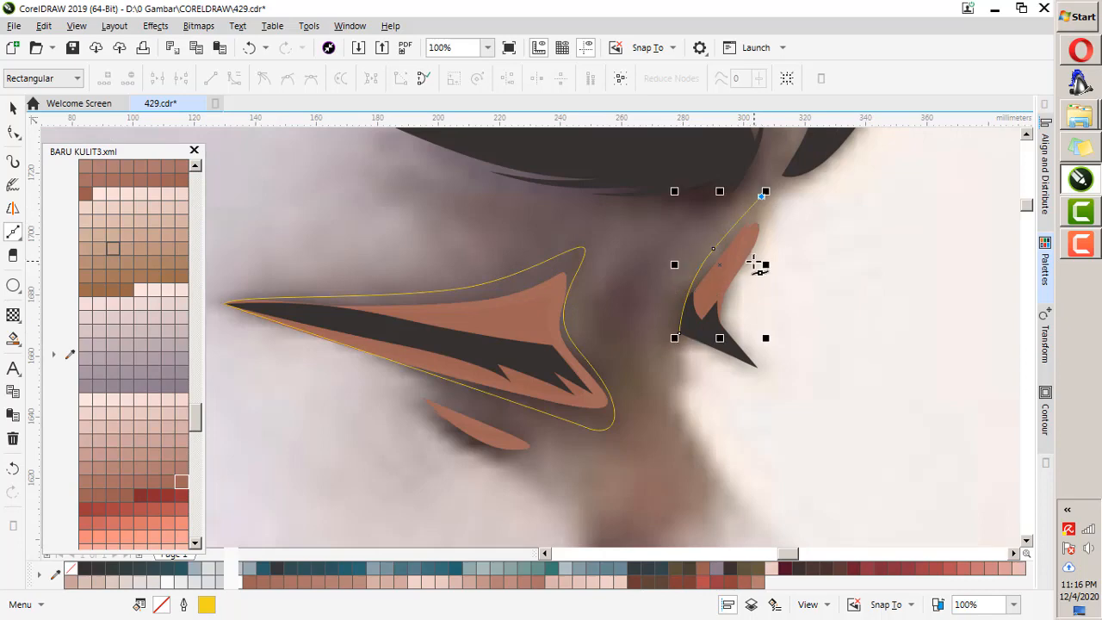
{"action": "left_click", "coordinate": [681, 333]}
Trace a slightly wider closed contour around the small reddish-brown crease beneath the near eye, with its pointed end extended outward.
{"action": "scroll", "coordinate": [693, 303], "scroll_direction": "down", "scroll_amount": 1}
{"action": "scroll", "coordinate": [548, 369], "scroll_direction": "up", "scroll_amount": 3}
{"action": "left_click", "coordinate": [361, 336]}
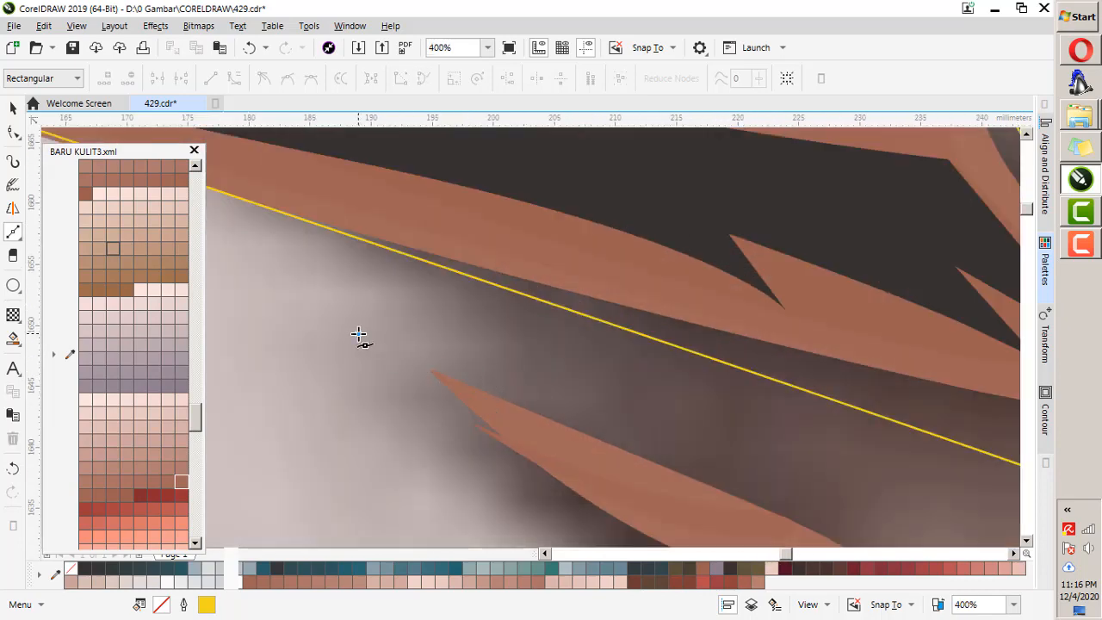
{"action": "scroll", "coordinate": [427, 323], "scroll_direction": "down", "scroll_amount": 1}
{"action": "left_click_drag", "start_coordinate": [590, 456], "coordinate": [647, 462]}
{"action": "left_click_drag", "start_coordinate": [586, 416], "coordinate": [580, 393]}
{"action": "left_click_drag", "start_coordinate": [507, 366], "coordinate": [475, 354]}
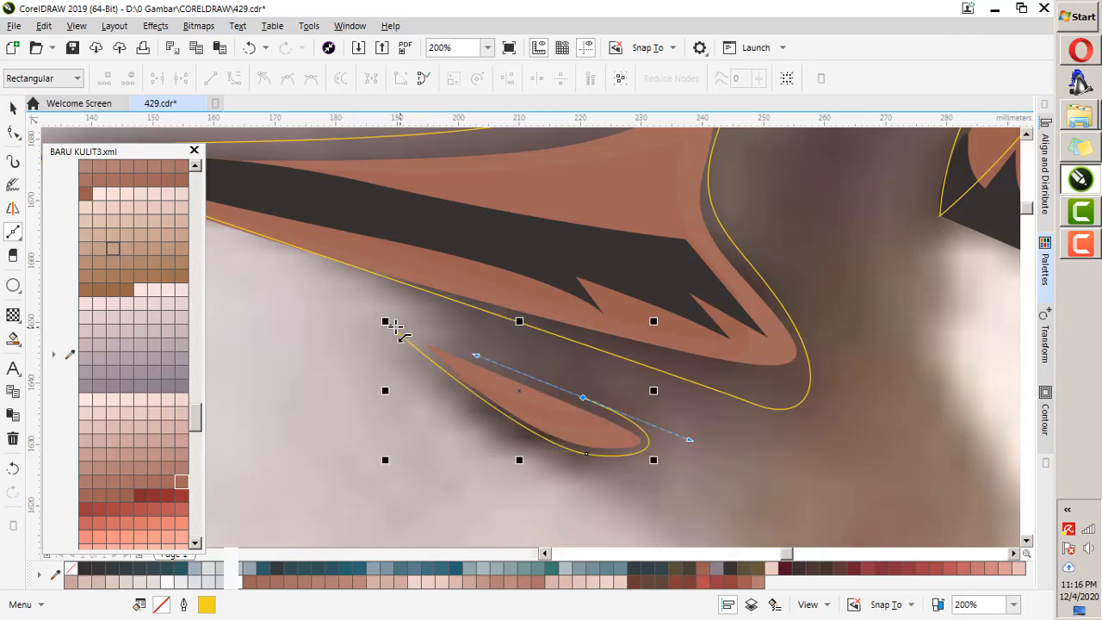
Trace one closed contour joining the thin nostril-wing curve and the teardrop shape under the nose, starting and ending at the wing's upper tip.
{"action": "scroll", "coordinate": [659, 357], "scroll_direction": "down", "scroll_amount": 3}
{"action": "scroll", "coordinate": [701, 423], "scroll_direction": "up", "scroll_amount": 1}
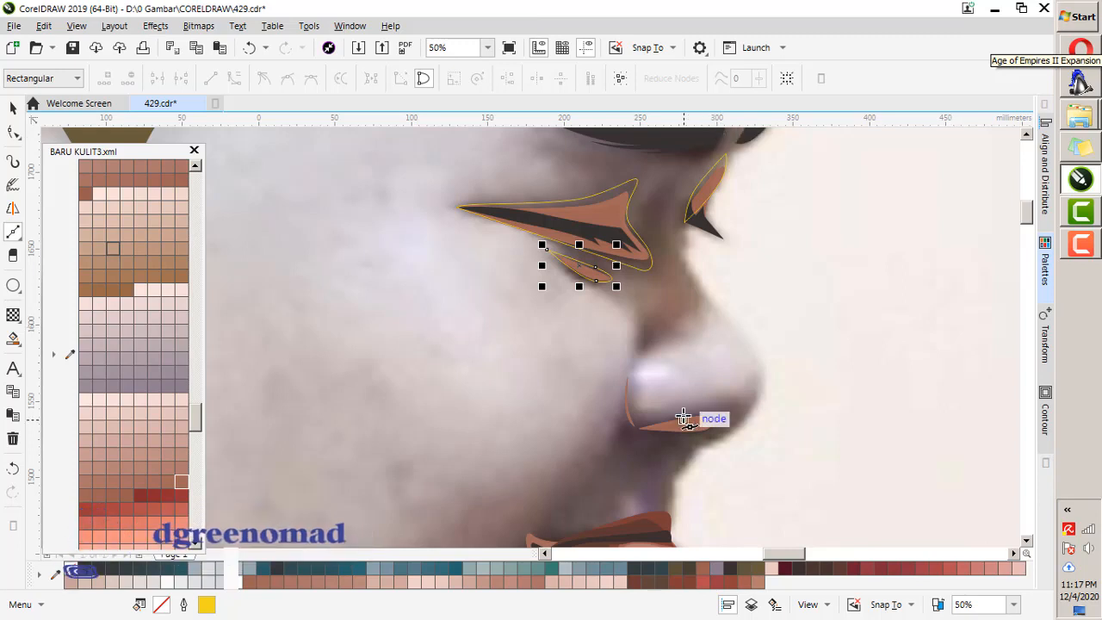
{"action": "scroll", "coordinate": [723, 408], "scroll_direction": "up", "scroll_amount": 3}
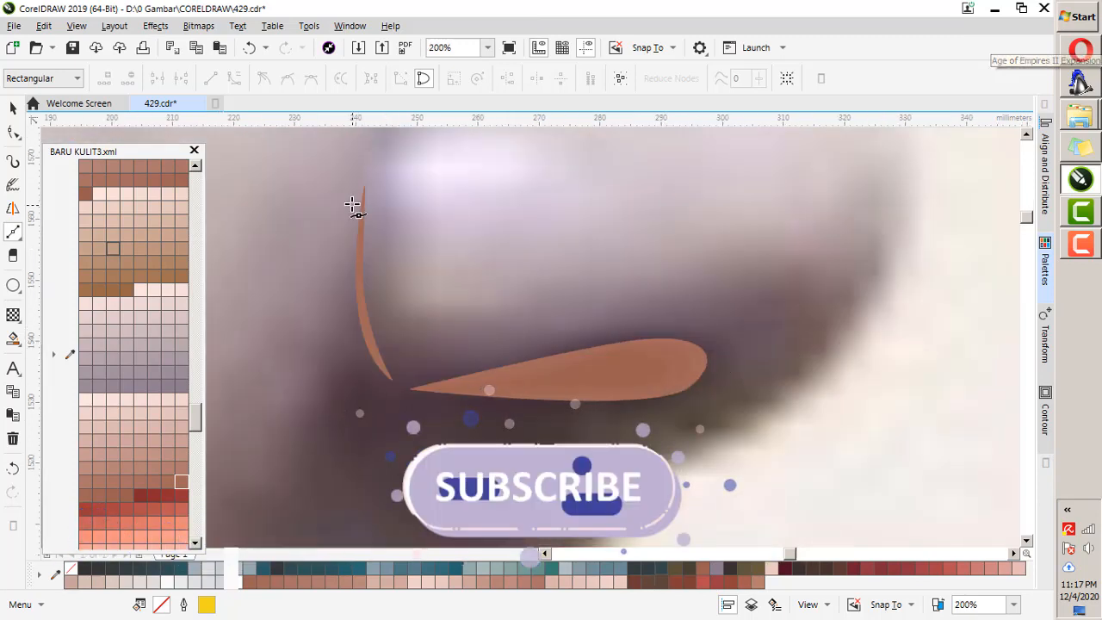
{"action": "left_click", "coordinate": [367, 170]}
{"action": "left_click_drag", "start_coordinate": [358, 310], "coordinate": [370, 376]}
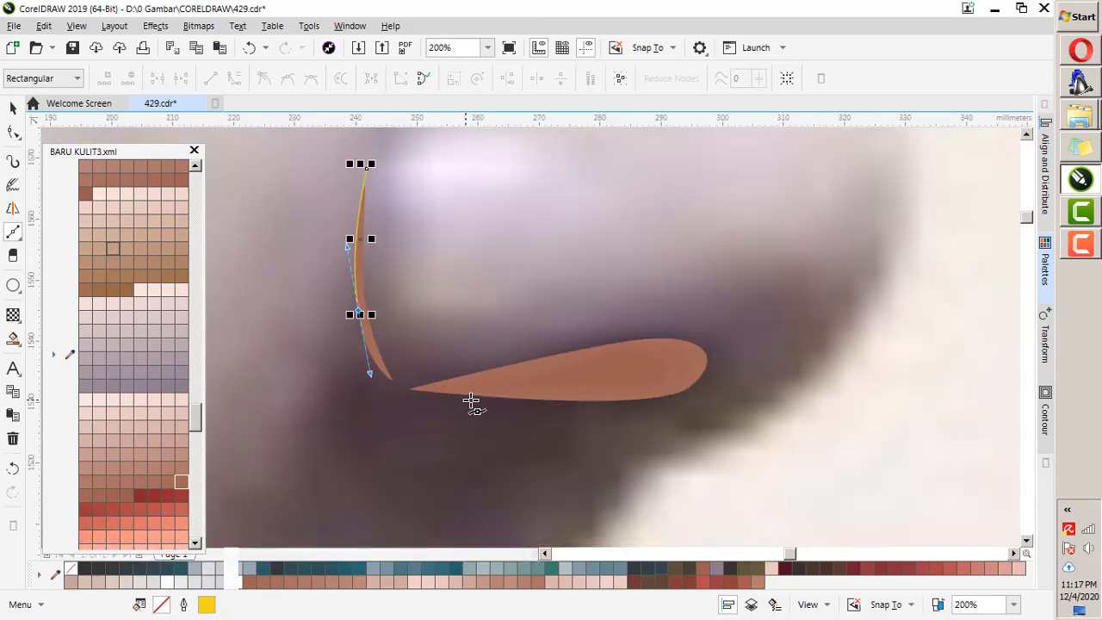
{"action": "left_click_drag", "start_coordinate": [551, 400], "coordinate": [728, 390]}
{"action": "left_click_drag", "start_coordinate": [658, 338], "coordinate": [560, 345]}
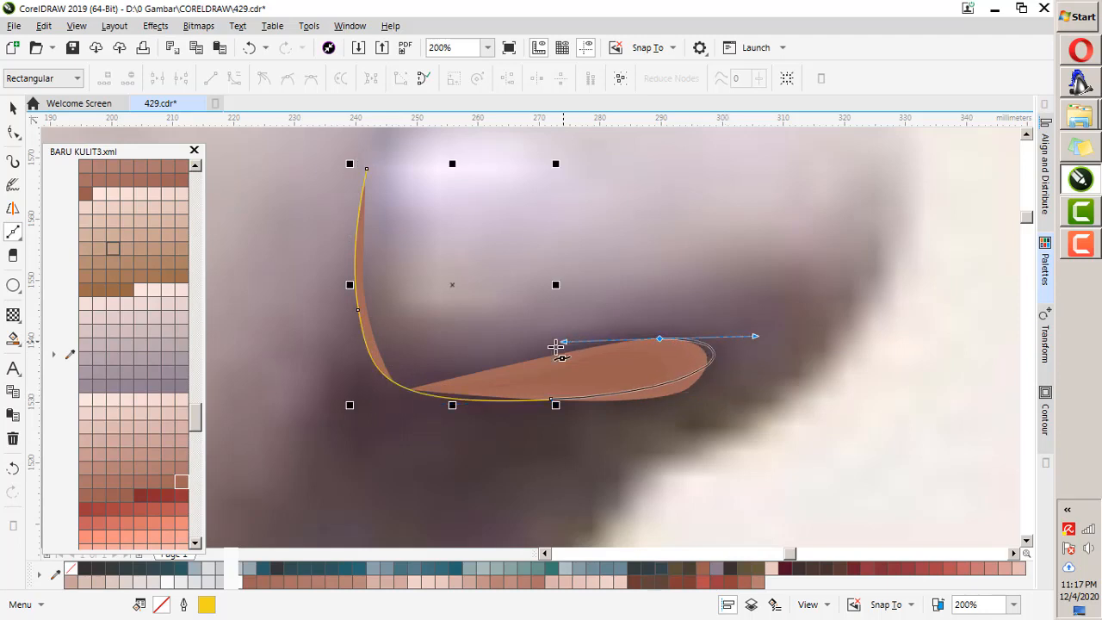
{"action": "left_click_drag", "start_coordinate": [404, 370], "coordinate": [369, 346]}
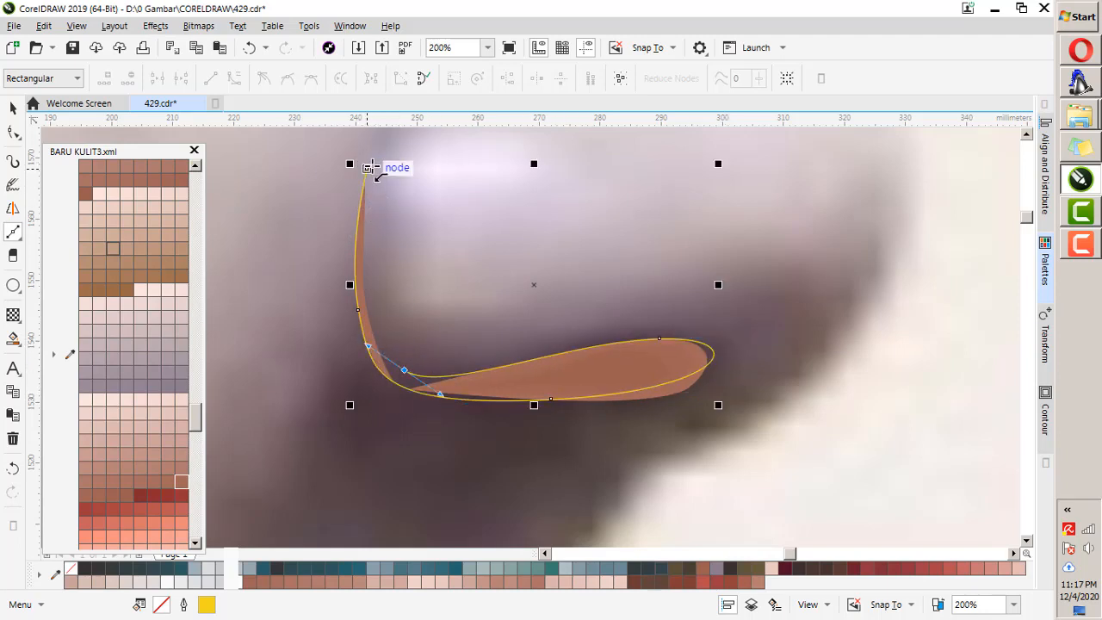
{"action": "left_click_drag", "start_coordinate": [366, 170], "coordinate": [368, 200]}
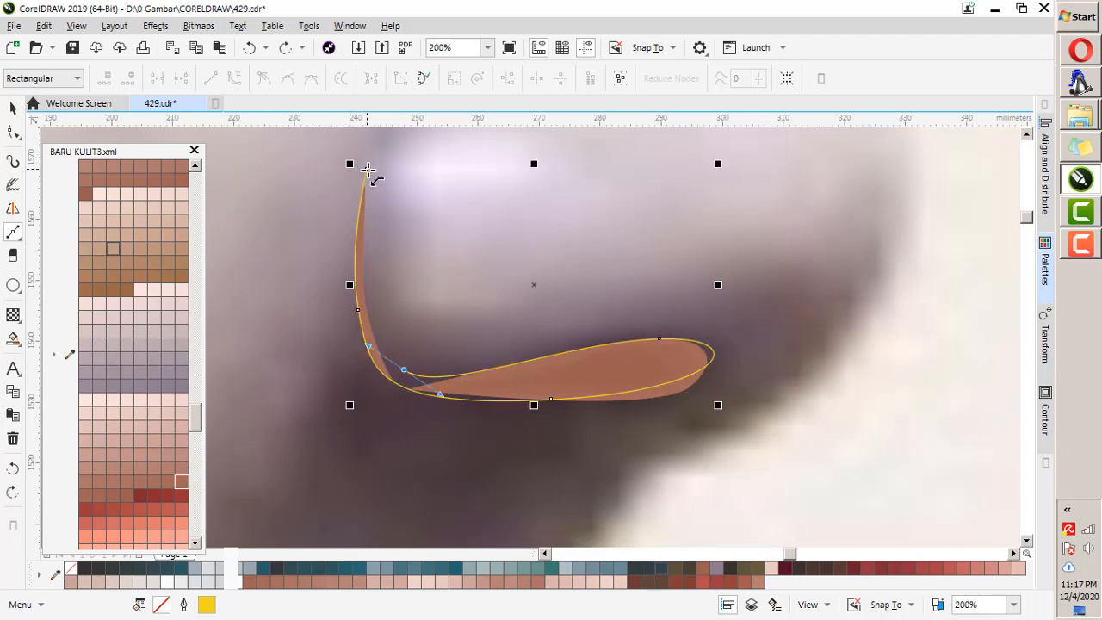
Trace a closed contour around the mouth corner, with a raised peak above it and a lower edge running along the lower lip.
{"action": "scroll", "coordinate": [611, 260], "scroll_direction": "down", "scroll_amount": 3}
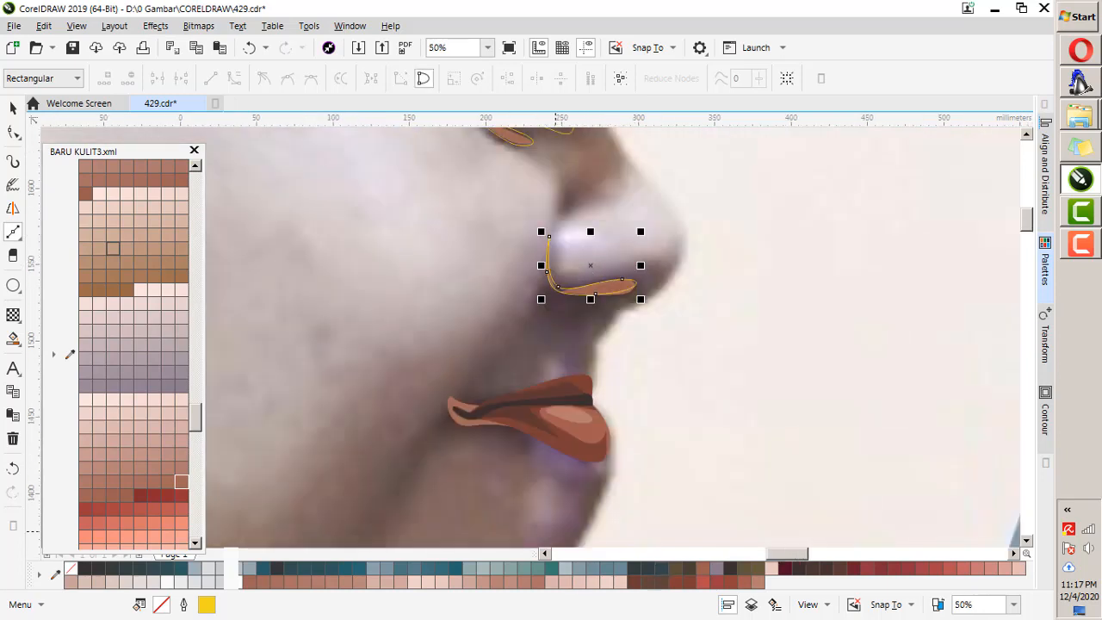
{"action": "scroll", "coordinate": [482, 403], "scroll_direction": "up", "scroll_amount": 2}
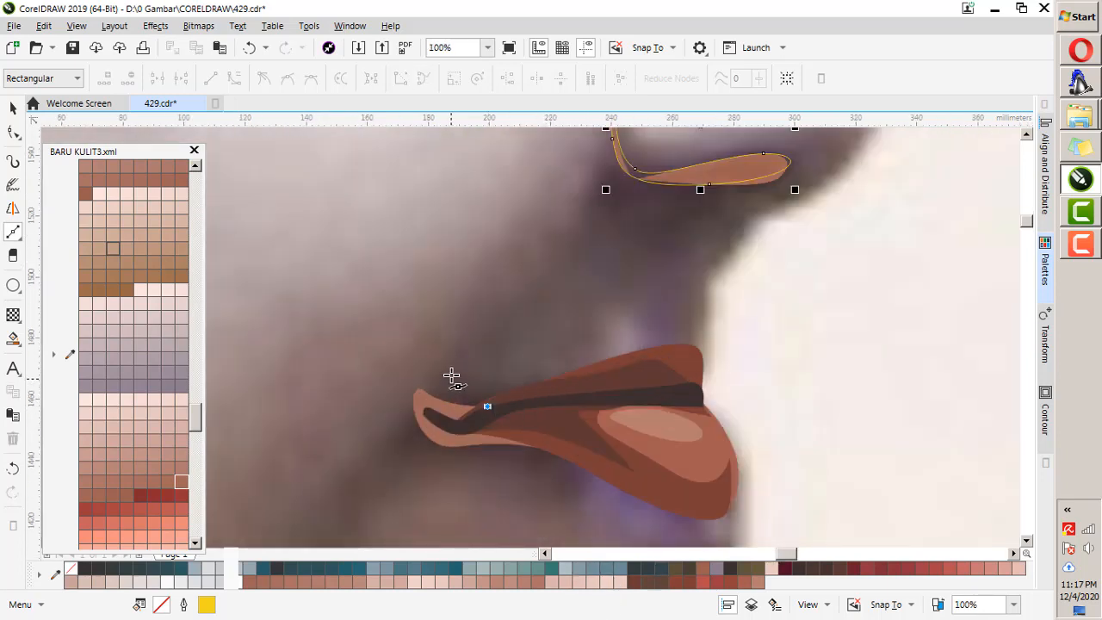
{"action": "left_click", "coordinate": [414, 407]}
{"action": "left_click_drag", "start_coordinate": [483, 453], "coordinate": [528, 445]}
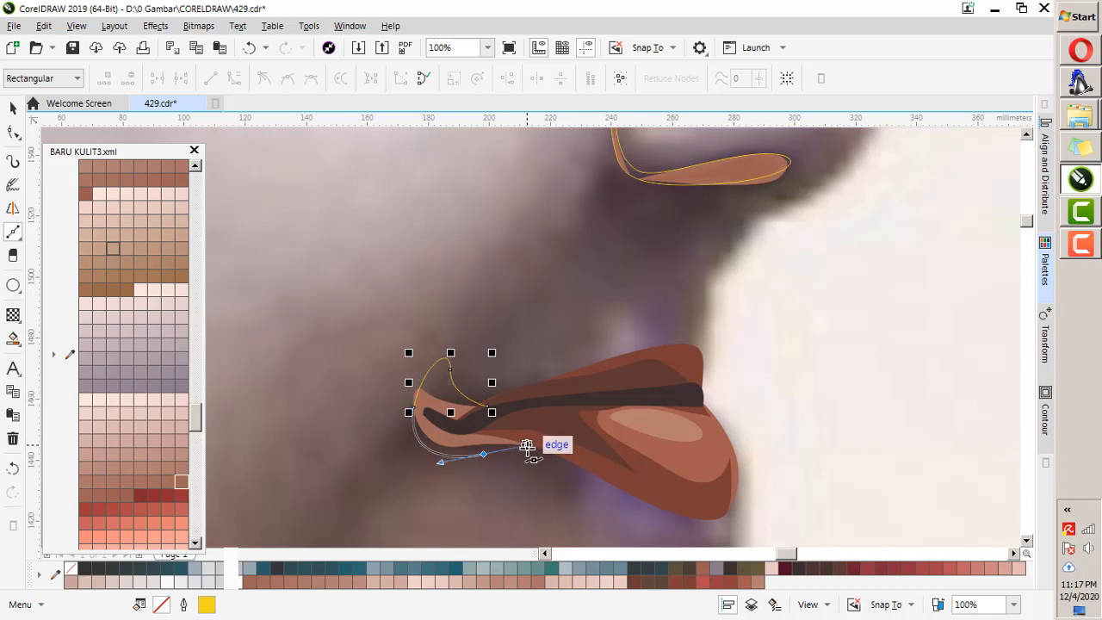
{"action": "scroll", "coordinate": [594, 378], "scroll_direction": "down", "scroll_amount": 2}
{"action": "left_click_drag", "start_coordinate": [637, 447], "coordinate": [655, 445]}
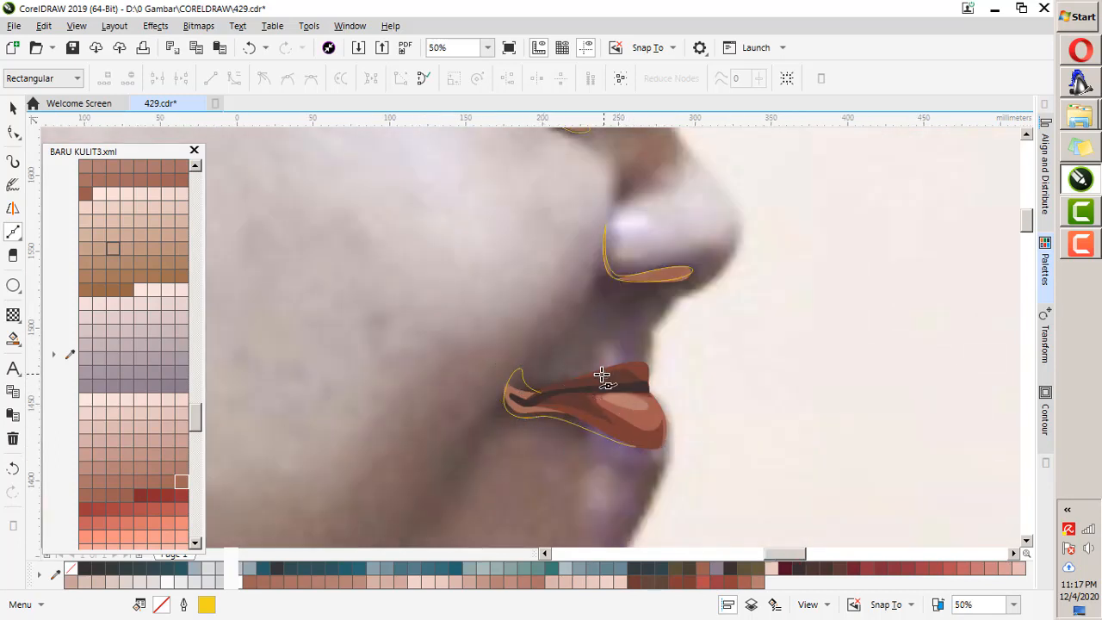
{"action": "scroll", "coordinate": [603, 374], "scroll_direction": "down", "scroll_amount": 2}
{"action": "scroll", "coordinate": [654, 398], "scroll_direction": "up", "scroll_amount": 2}
Trace a wider closed contour around the long curved shadow inside the upper ear, starting and ending at its upper tip.
{"action": "scroll", "coordinate": [670, 389], "scroll_direction": "down", "scroll_amount": 3}
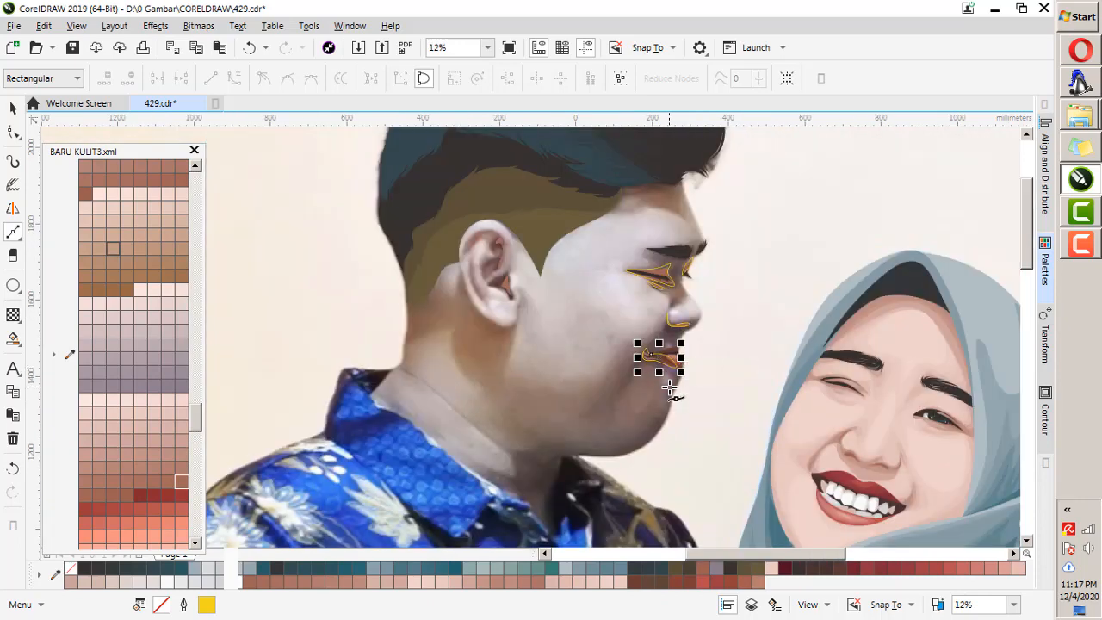
{"action": "scroll", "coordinate": [492, 218], "scroll_direction": "up", "scroll_amount": 3}
{"action": "scroll", "coordinate": [488, 221], "scroll_direction": "up", "scroll_amount": 2}
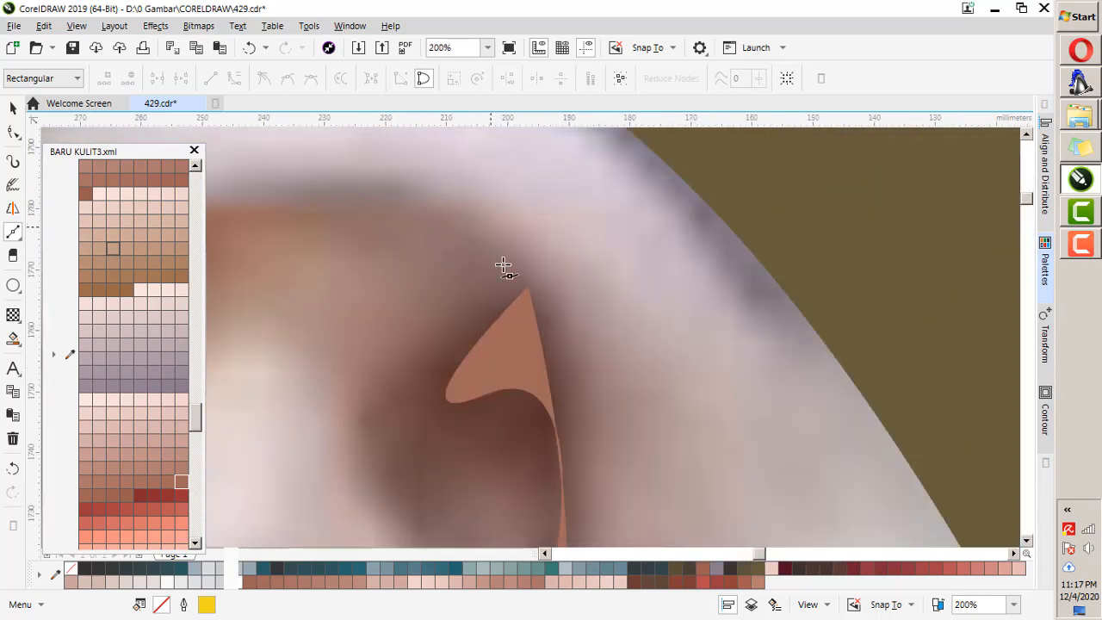
{"action": "left_click", "coordinate": [527, 285]}
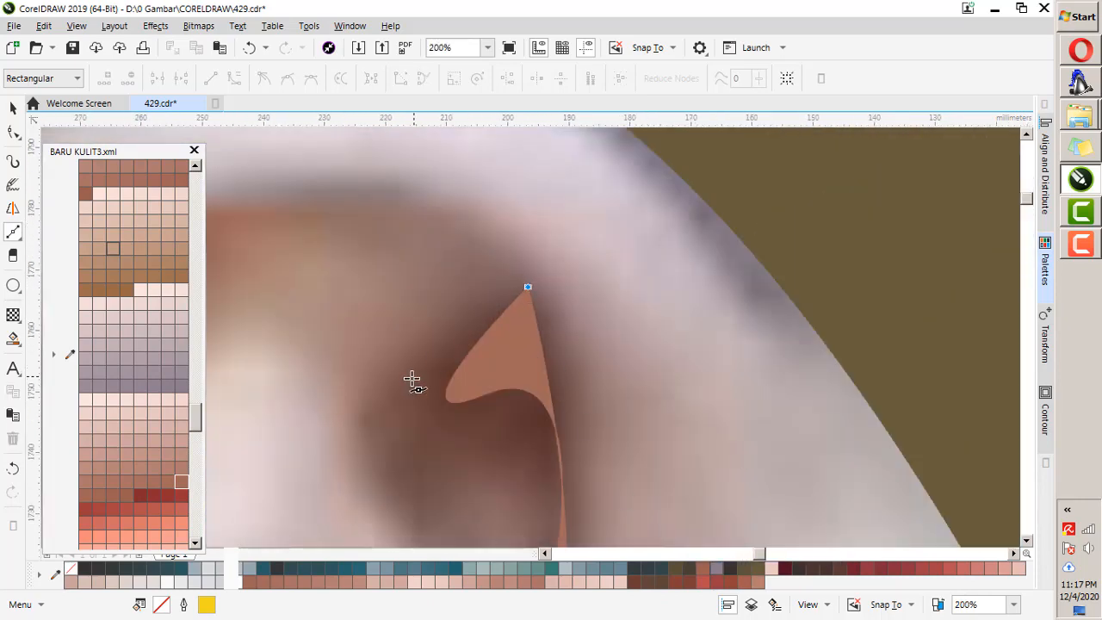
{"action": "left_click_drag", "start_coordinate": [419, 393], "coordinate": [422, 433]}
{"action": "left_click_drag", "start_coordinate": [518, 403], "coordinate": [508, 521]}
{"action": "scroll", "coordinate": [561, 281], "scroll_direction": "down", "scroll_amount": 1}
{"action": "scroll", "coordinate": [553, 431], "scroll_direction": "up", "scroll_amount": 1}
{"action": "scroll", "coordinate": [659, 172], "scroll_direction": "down", "scroll_amount": 2}
{"action": "scroll", "coordinate": [631, 258], "scroll_direction": "up", "scroll_amount": 1}
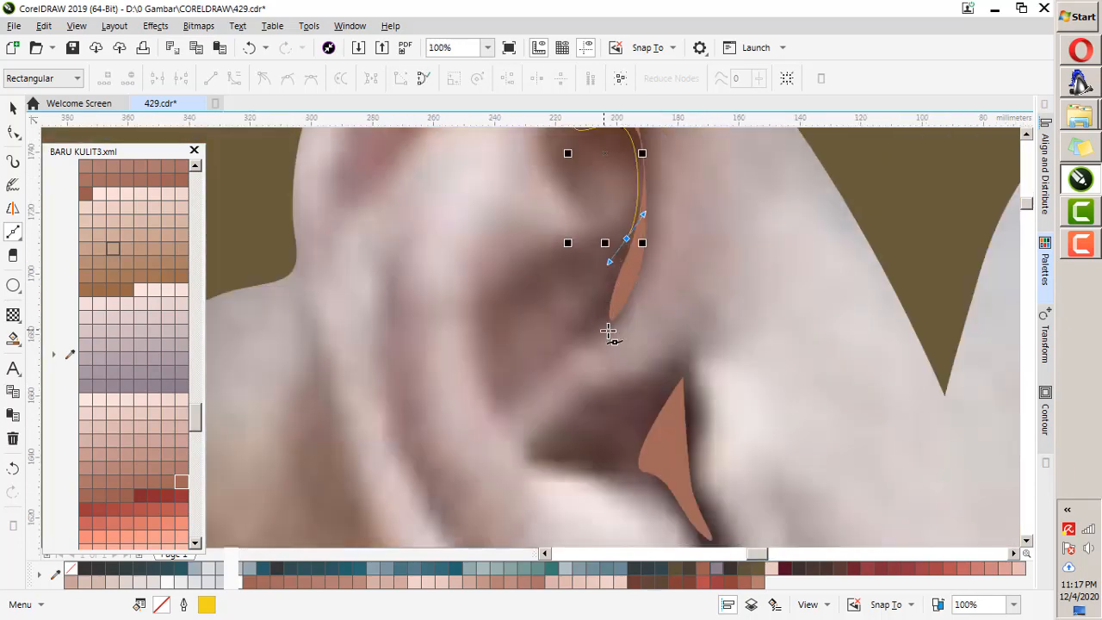
{"action": "left_click_drag", "start_coordinate": [616, 316], "coordinate": [639, 292]}
{"action": "scroll", "coordinate": [641, 215], "scroll_direction": "up", "scroll_amount": 2}
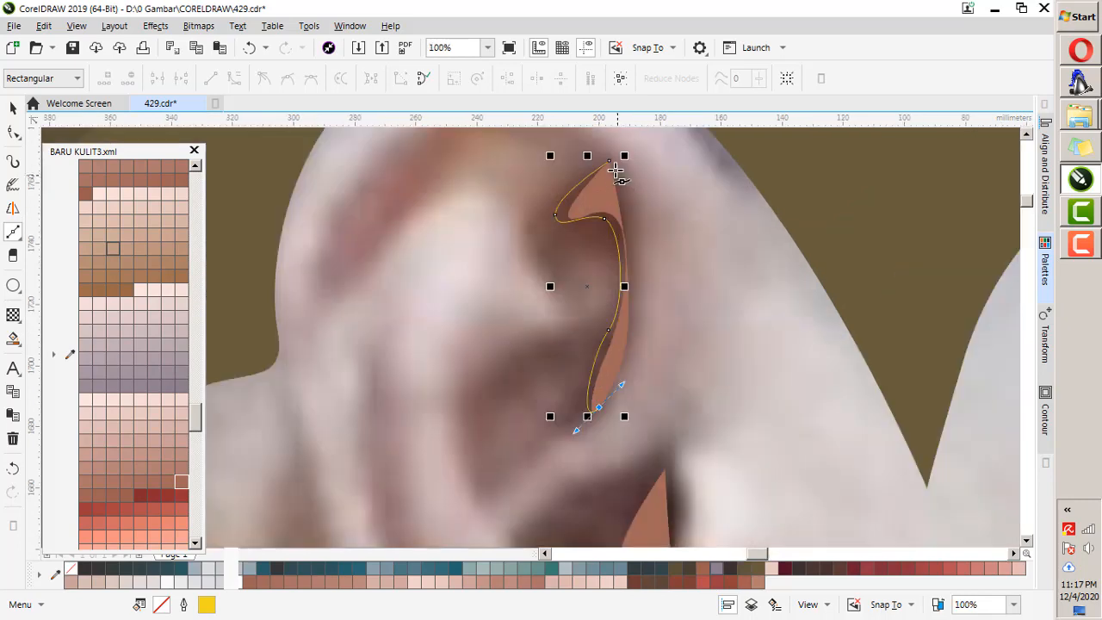
{"action": "left_click_drag", "start_coordinate": [609, 161], "coordinate": [659, 287]}
Trace a wider closed contour around the lower ear-opening shadow, bulging towards the ear hollow and extending to the notch above the lobe.
{"action": "scroll", "coordinate": [633, 222], "scroll_direction": "down", "scroll_amount": 1}
{"action": "scroll", "coordinate": [638, 371], "scroll_direction": "up", "scroll_amount": 1}
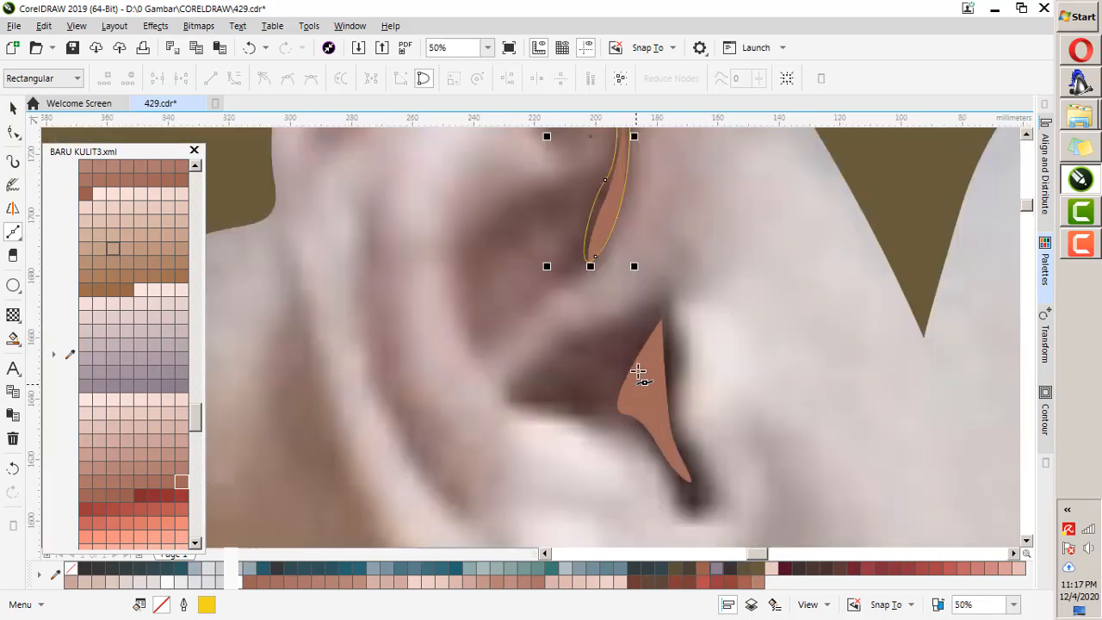
{"action": "left_click", "coordinate": [661, 320]}
{"action": "left_click_drag", "start_coordinate": [569, 383], "coordinate": [568, 384]}
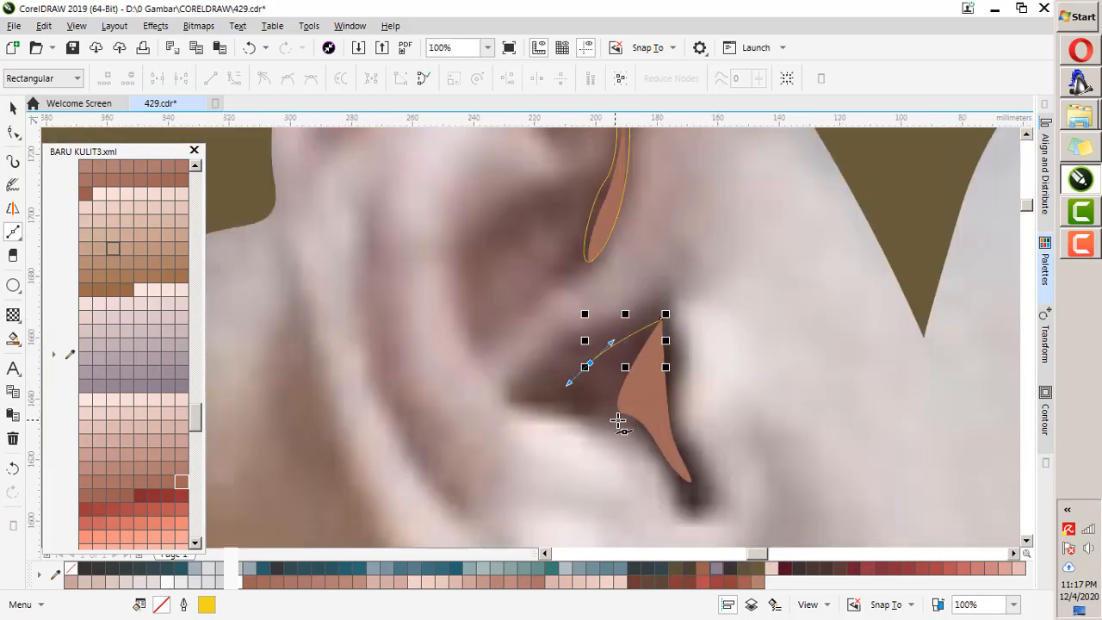
{"action": "left_click_drag", "start_coordinate": [616, 419], "coordinate": [655, 440]}
{"action": "left_click_drag", "start_coordinate": [676, 483], "coordinate": [688, 519]}
{"action": "left_click_drag", "start_coordinate": [691, 458], "coordinate": [668, 421]}
{"action": "left_click_drag", "start_coordinate": [661, 319], "coordinate": [663, 396]}
Trace a narrow closed contour over the dark neck shadow, running from beneath the jaw down to the shirt collar.
{"action": "scroll", "coordinate": [550, 345], "scroll_direction": "down", "scroll_amount": 1}
{"action": "scroll", "coordinate": [551, 345], "scroll_direction": "down", "scroll_amount": 4}
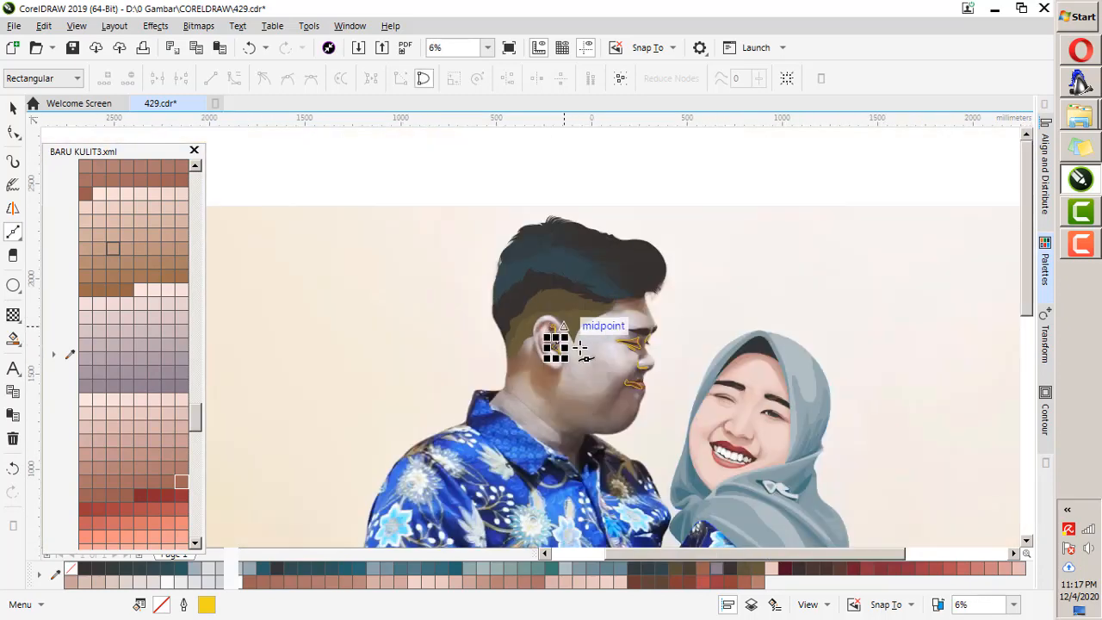
{"action": "scroll", "coordinate": [560, 339], "scroll_direction": "up", "scroll_amount": 1}
{"action": "scroll", "coordinate": [602, 479], "scroll_direction": "up", "scroll_amount": 1}
{"action": "left_click", "coordinate": [600, 471]}
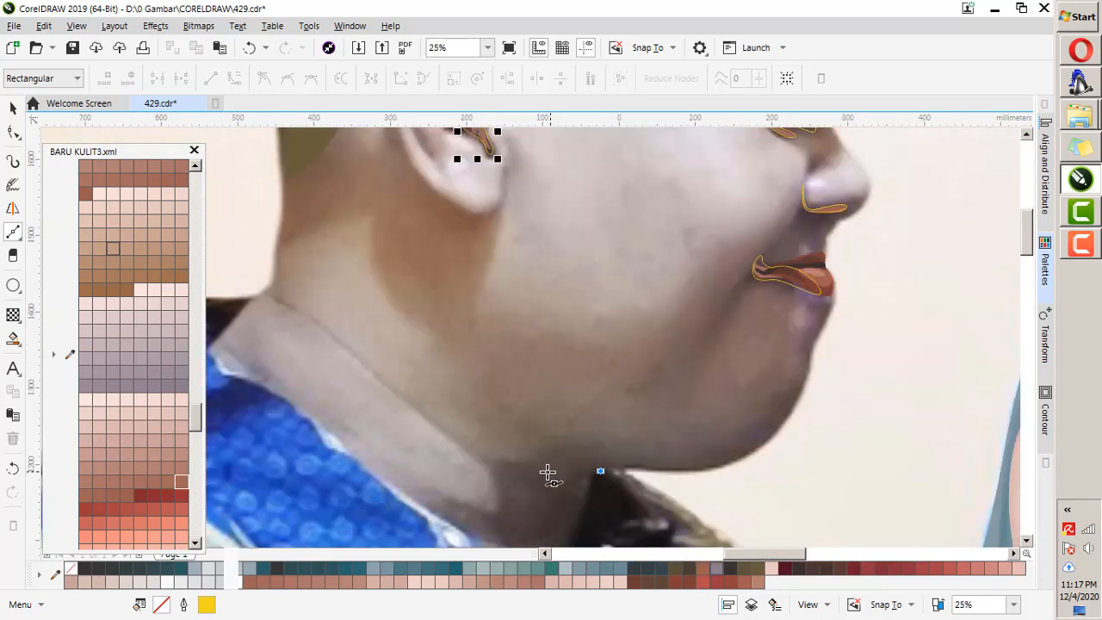
{"action": "left_click", "coordinate": [571, 463]}
{"action": "scroll", "coordinate": [602, 369], "scroll_direction": "down", "scroll_amount": 1}
{"action": "scroll", "coordinate": [580, 476], "scroll_direction": "up", "scroll_amount": 1}
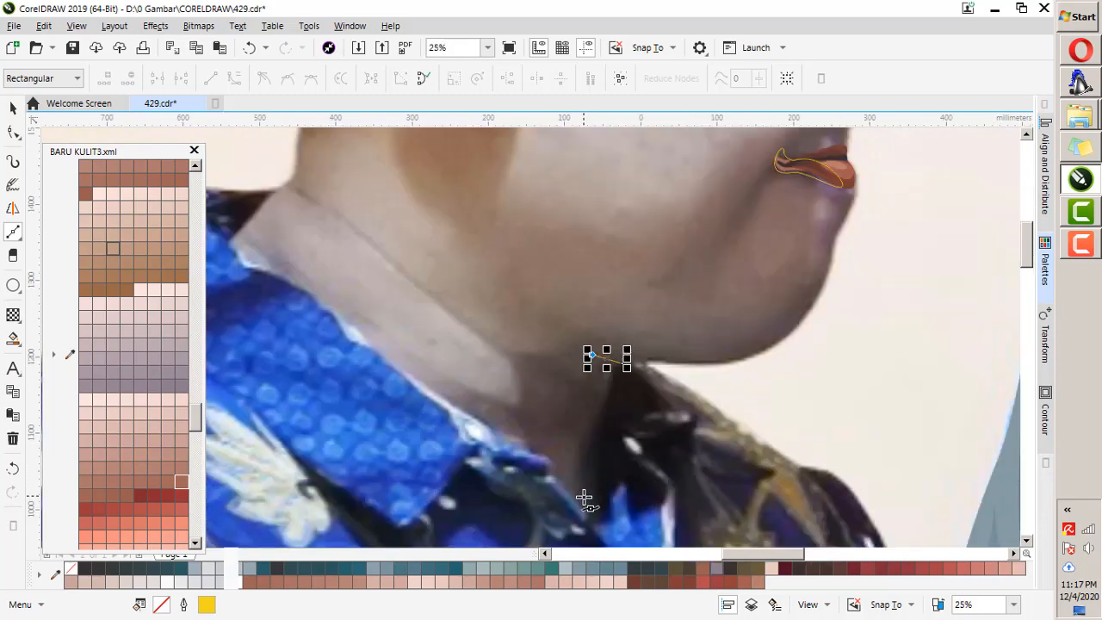
{"action": "left_click_drag", "start_coordinate": [583, 498], "coordinate": [593, 519]}
{"action": "left_click_drag", "start_coordinate": [599, 436], "coordinate": [597, 440]}
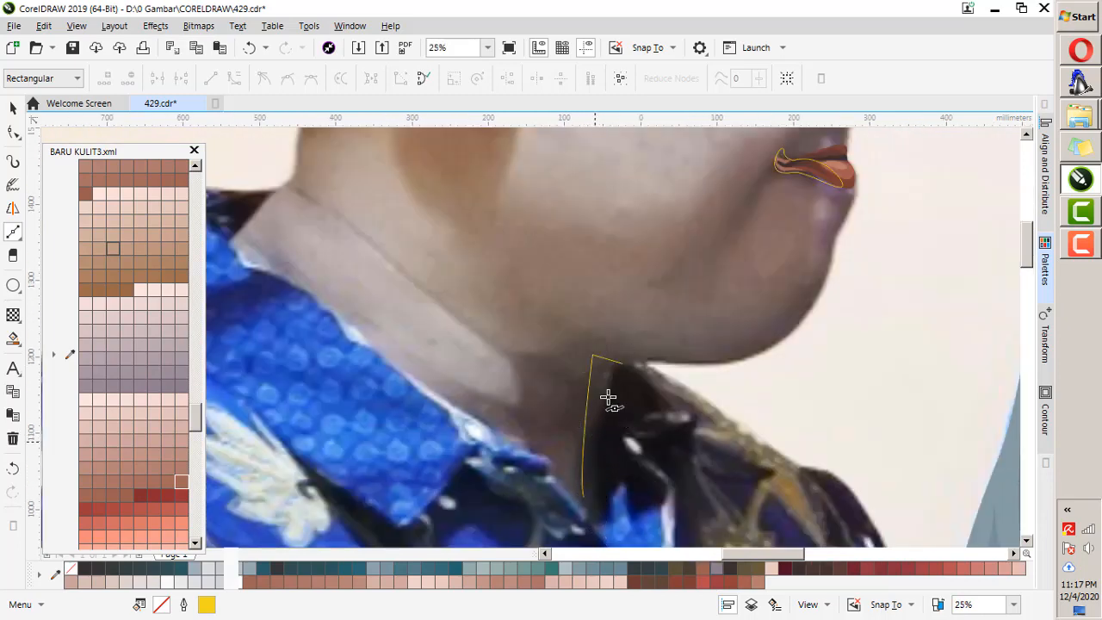
{"action": "left_click", "coordinate": [621, 364]}
Combine all the new yellow contours and give the curve a slightly lighter reddish-brown fill and outline, behind the darker facial shapes.
{"action": "scroll", "coordinate": [581, 421], "scroll_direction": "down", "scroll_amount": 1}
{"action": "scroll", "coordinate": [647, 374], "scroll_direction": "down", "scroll_amount": 1}
{"action": "scroll", "coordinate": [667, 340], "scroll_direction": "up", "scroll_amount": 2}
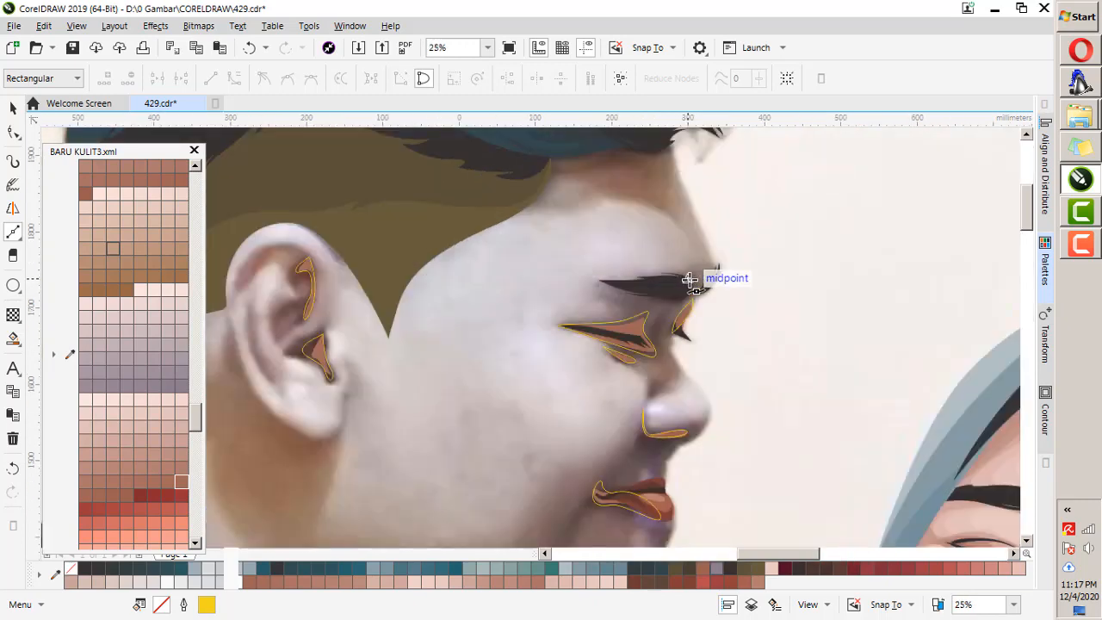
{"action": "key", "text": "space"}
{"action": "left_click_drag", "start_coordinate": [508, 400], "coordinate": [504, 401]}
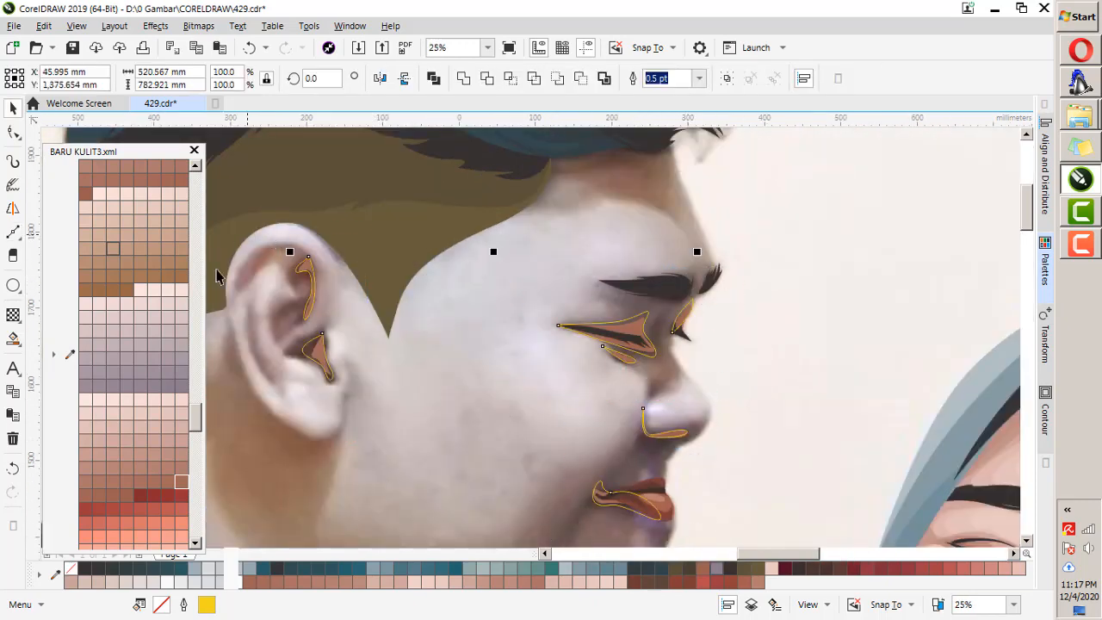
{"action": "left_click", "coordinate": [153, 484]}
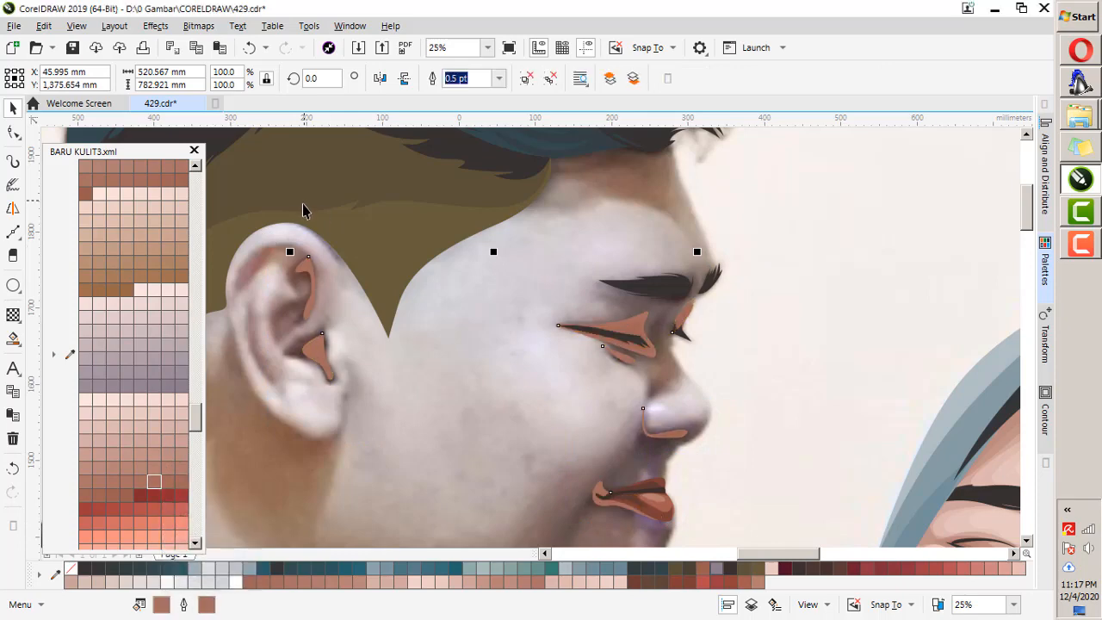
Trace the next wider closed contour around the filled upper-ear shadow, widening its inner hook and lower end into the ear hollow.
{"action": "scroll", "coordinate": [244, 245], "scroll_direction": "up", "scroll_amount": 1}
{"action": "key", "text": "F10"}
{"action": "left_click", "coordinate": [372, 264]}
{"action": "scroll", "coordinate": [336, 288], "scroll_direction": "up", "scroll_amount": 1}
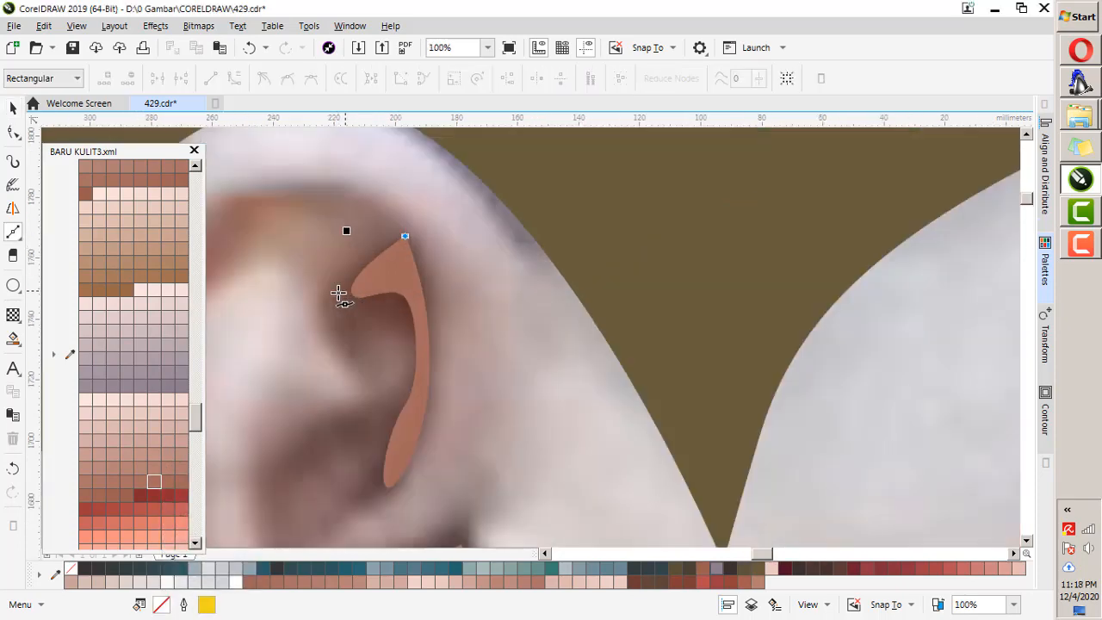
{"action": "left_click_drag", "start_coordinate": [351, 320], "coordinate": [353, 327]}
{"action": "left_click_drag", "start_coordinate": [404, 353], "coordinate": [415, 355]}
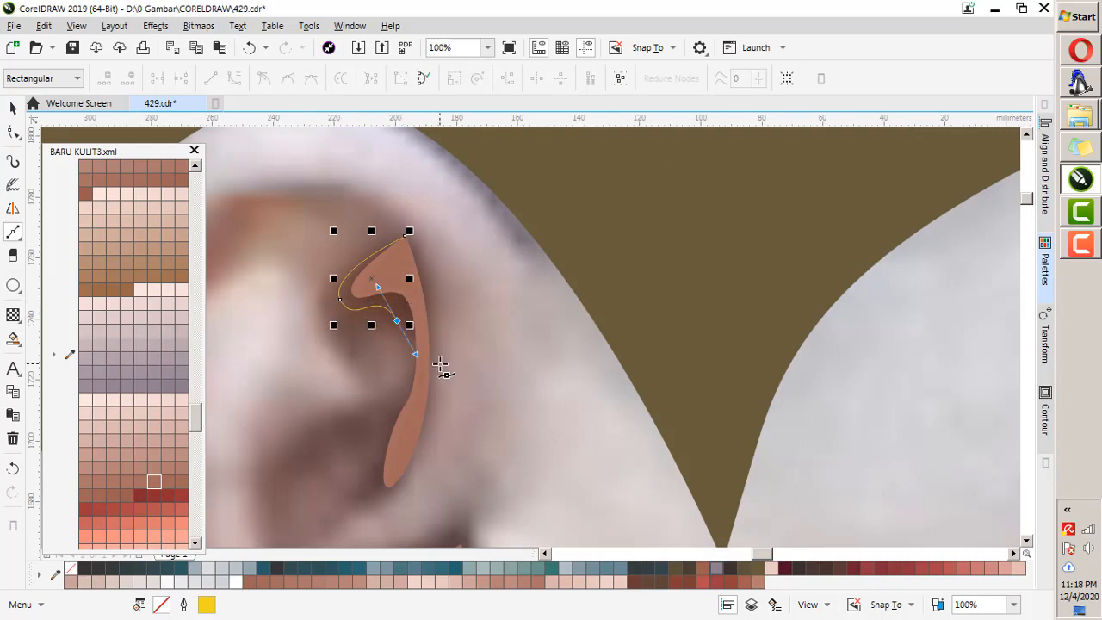
{"action": "left_click", "coordinate": [392, 407]}
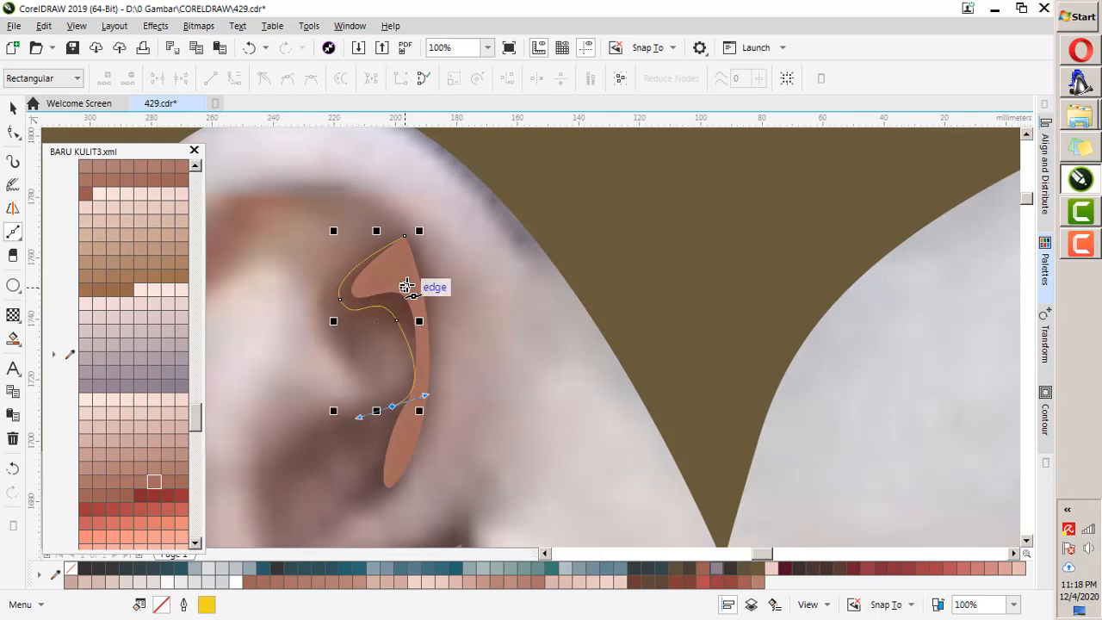
{"action": "scroll", "coordinate": [423, 268], "scroll_direction": "down", "scroll_amount": 1}
{"action": "scroll", "coordinate": [382, 398], "scroll_direction": "up", "scroll_amount": 1}
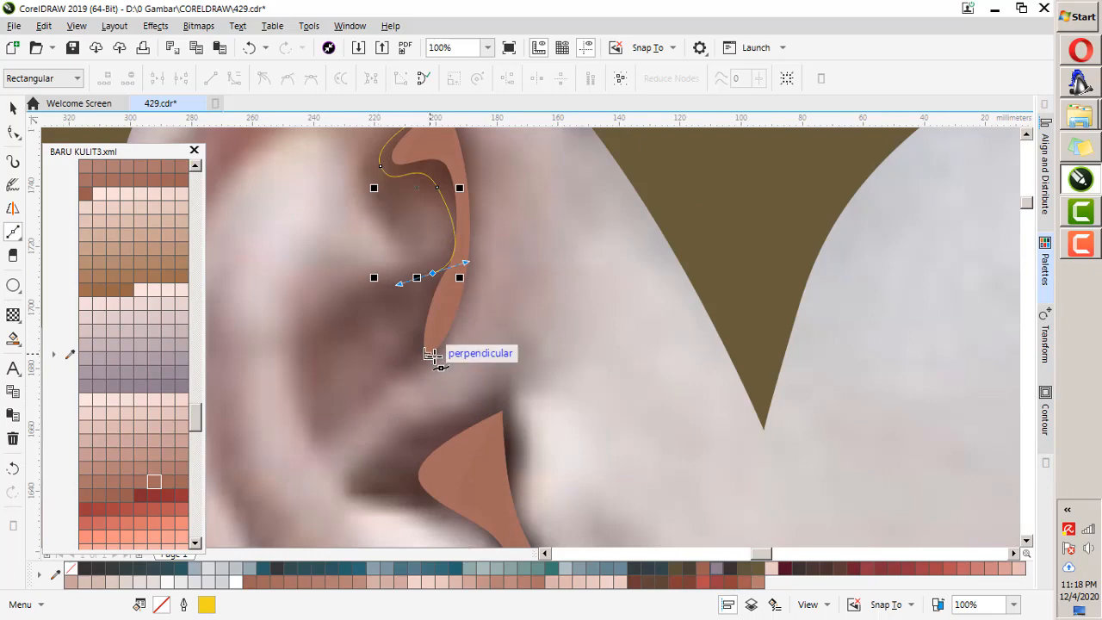
{"action": "left_click_drag", "start_coordinate": [430, 354], "coordinate": [466, 336]}
{"action": "scroll", "coordinate": [461, 241], "scroll_direction": "up", "scroll_amount": 2}
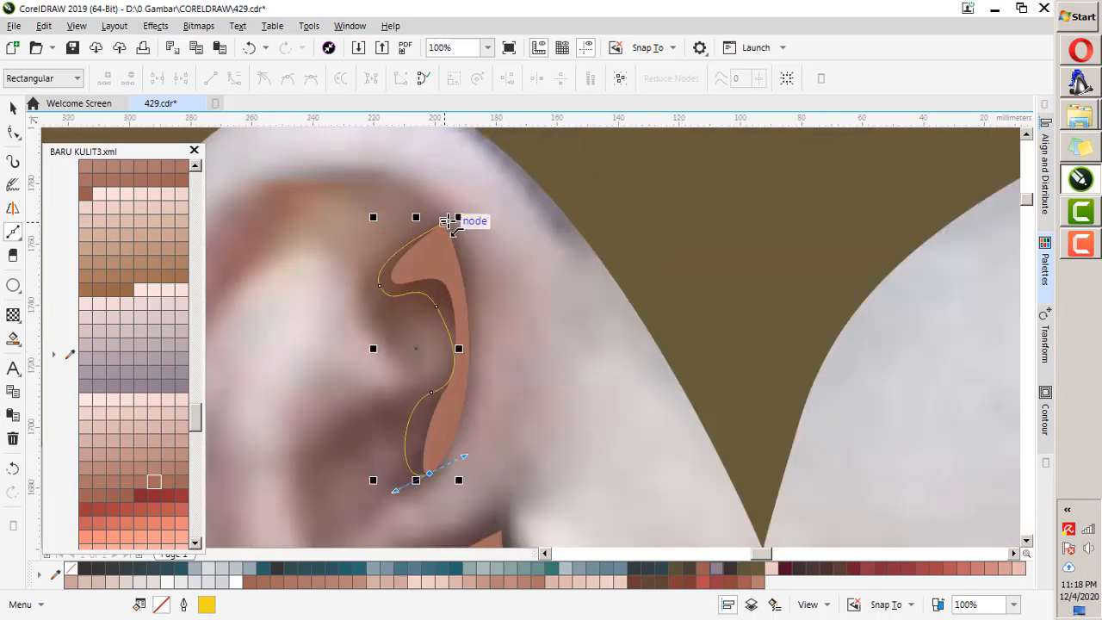
{"action": "left_click", "coordinate": [449, 221]}
Trace a wider closed contour around the filled lower ear-opening shadow, stretching its point into the ear hollow and down to the notch.
{"action": "scroll", "coordinate": [499, 310], "scroll_direction": "down", "scroll_amount": 2}
{"action": "scroll", "coordinate": [508, 249], "scroll_direction": "up", "scroll_amount": 1}
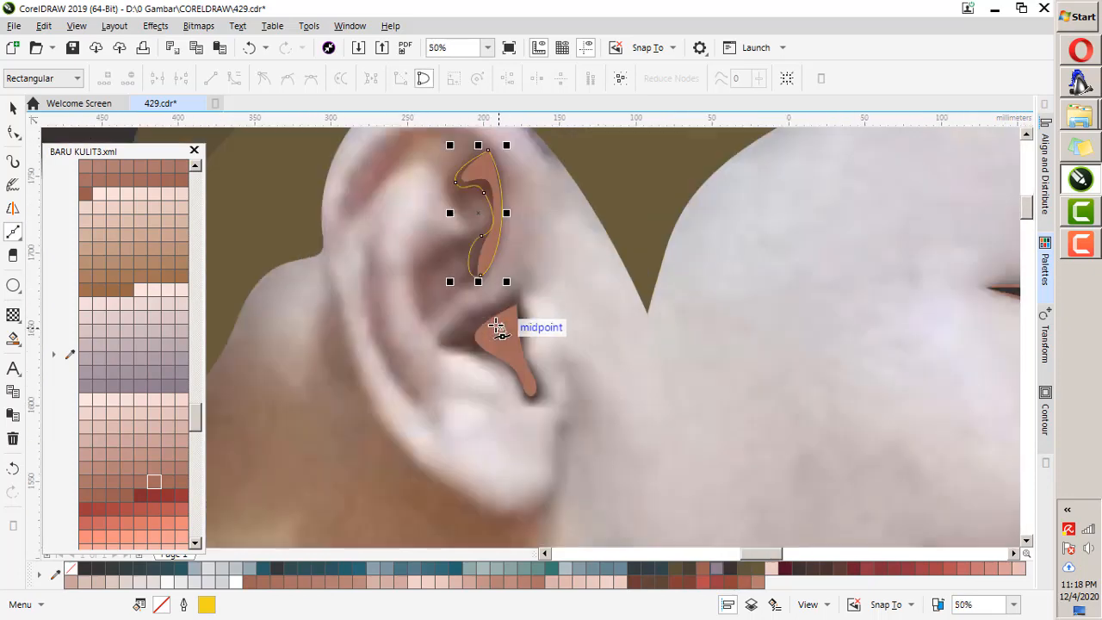
{"action": "scroll", "coordinate": [496, 327], "scroll_direction": "up", "scroll_amount": 1}
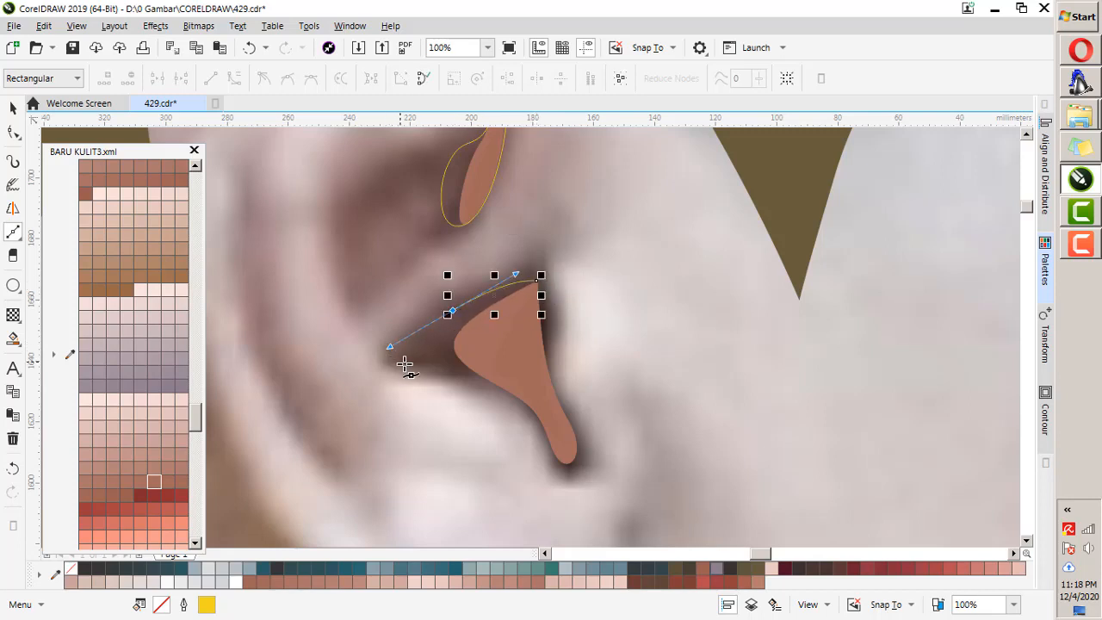
{"action": "left_click_drag", "start_coordinate": [402, 364], "coordinate": [457, 374]}
{"action": "left_click_drag", "start_coordinate": [518, 401], "coordinate": [553, 428]}
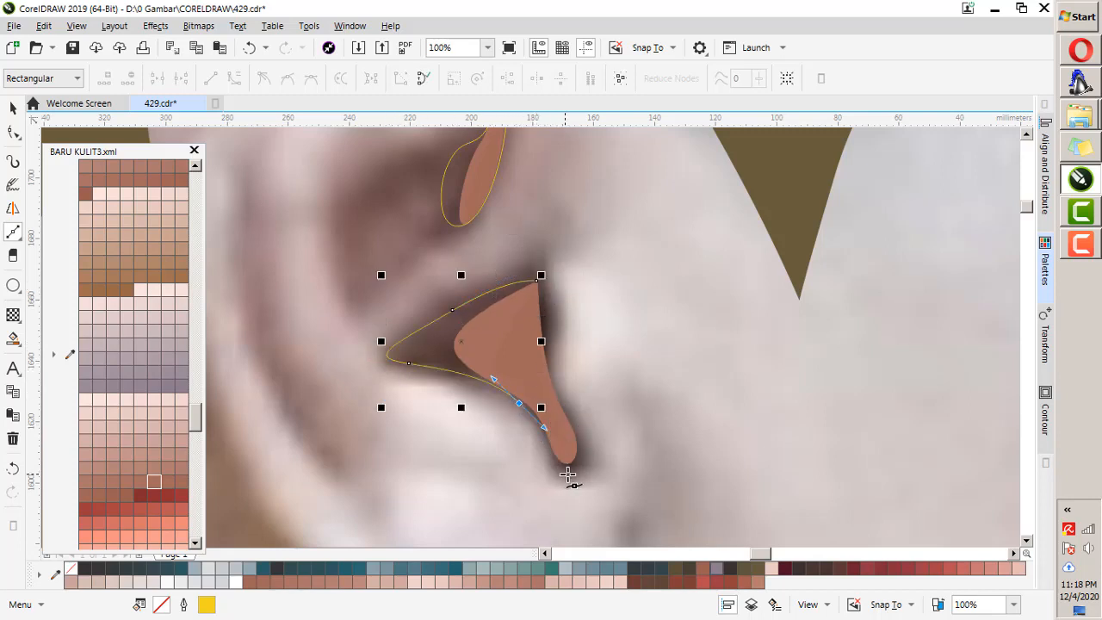
{"action": "left_click_drag", "start_coordinate": [569, 474], "coordinate": [581, 471]}
{"action": "left_click_drag", "start_coordinate": [566, 402], "coordinate": [548, 368]}
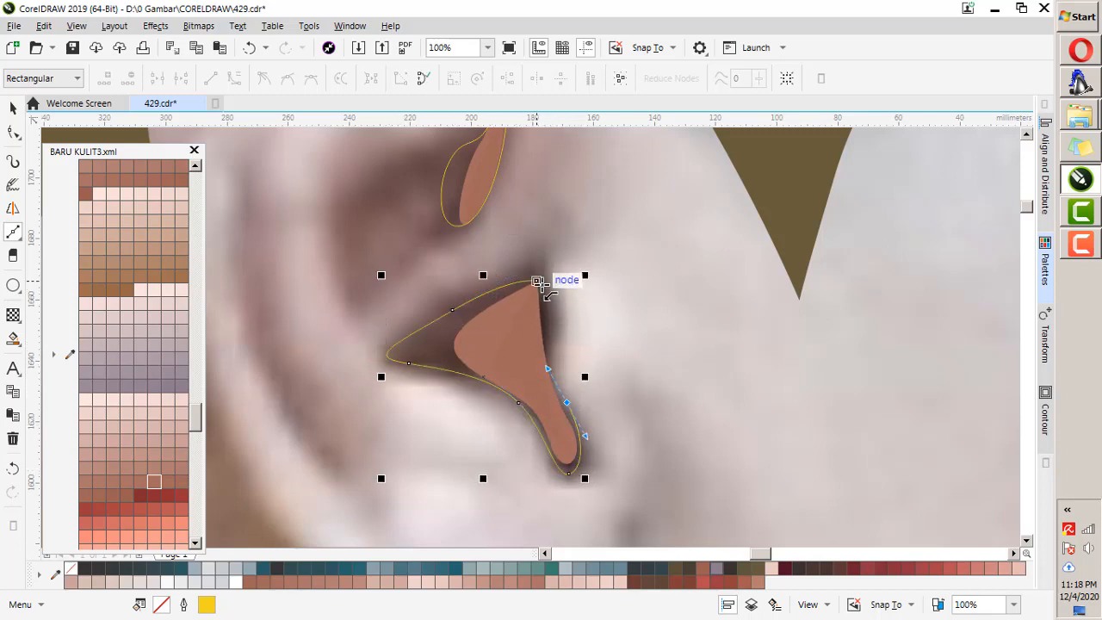
Trace a closed contour over the inner half of the near eyebrow, dipping below the brow towards the nose bridge.
{"action": "scroll", "coordinate": [579, 292], "scroll_direction": "down", "scroll_amount": 2}
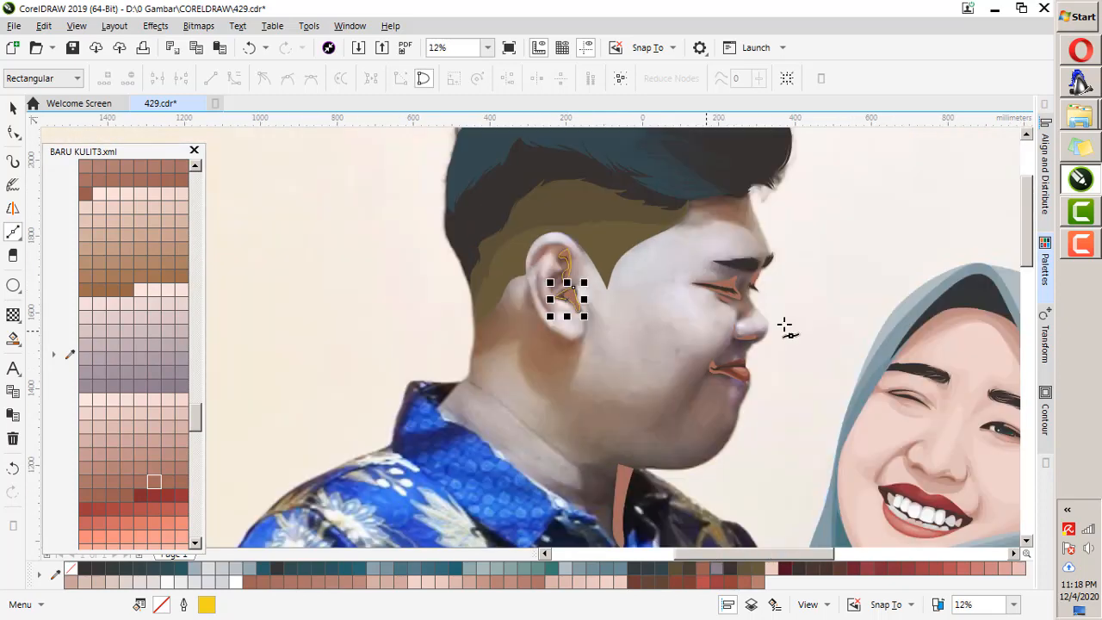
{"action": "scroll", "coordinate": [745, 278], "scroll_direction": "up", "scroll_amount": 2}
{"action": "scroll", "coordinate": [755, 295], "scroll_direction": "up", "scroll_amount": 1}
{"action": "scroll", "coordinate": [801, 297], "scroll_direction": "up", "scroll_amount": 1}
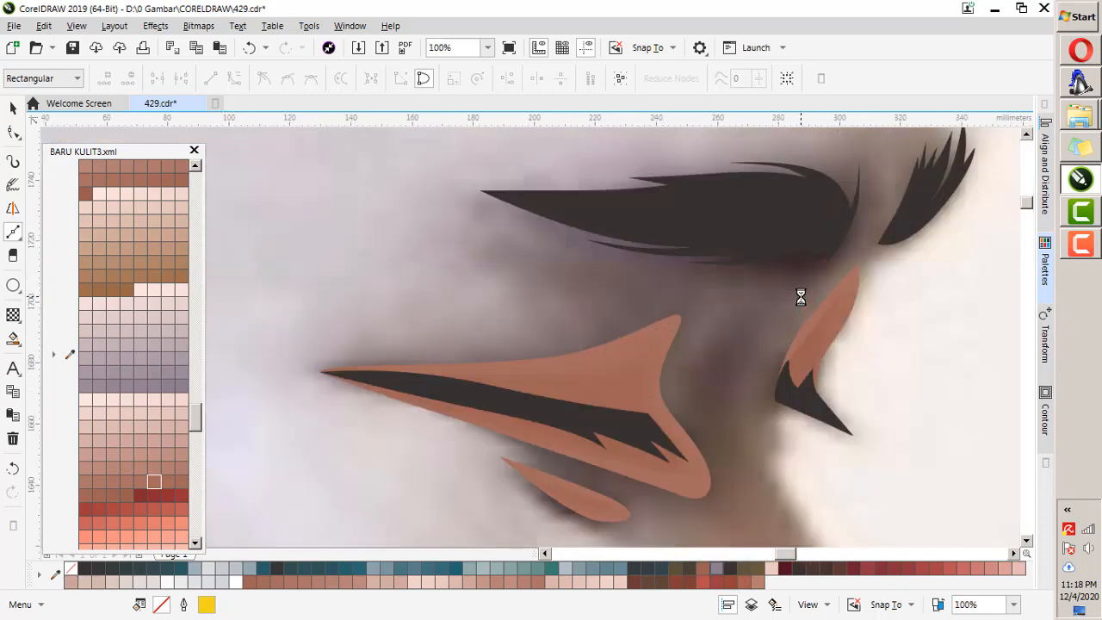
{"action": "left_click", "coordinate": [608, 235]}
{"action": "left_click_drag", "start_coordinate": [758, 314], "coordinate": [757, 316]}
{"action": "left_click_drag", "start_coordinate": [852, 220], "coordinate": [870, 165]}
{"action": "left_click_drag", "start_coordinate": [709, 174], "coordinate": [624, 196]}
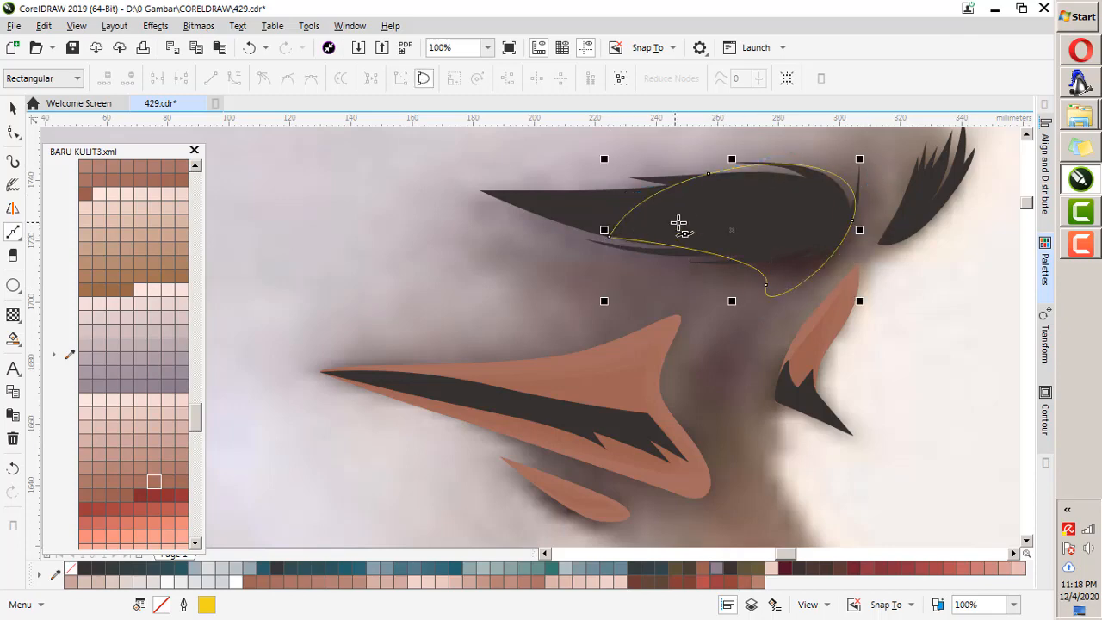
Trace a wider closed contour around the filled nostril shadow, extending below the nose and towards its tip.
{"action": "scroll", "coordinate": [745, 315], "scroll_direction": "down", "scroll_amount": 1}
{"action": "scroll", "coordinate": [610, 276], "scroll_direction": "up", "scroll_amount": 1}
{"action": "scroll", "coordinate": [610, 275], "scroll_direction": "down", "scroll_amount": 2}
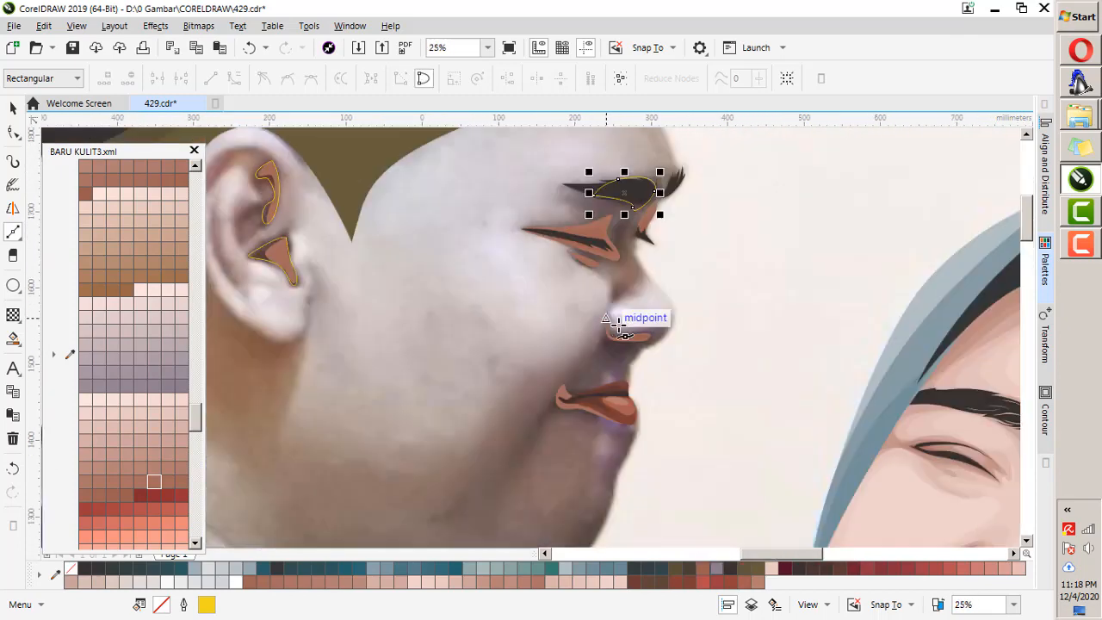
{"action": "scroll", "coordinate": [617, 322], "scroll_direction": "up", "scroll_amount": 2}
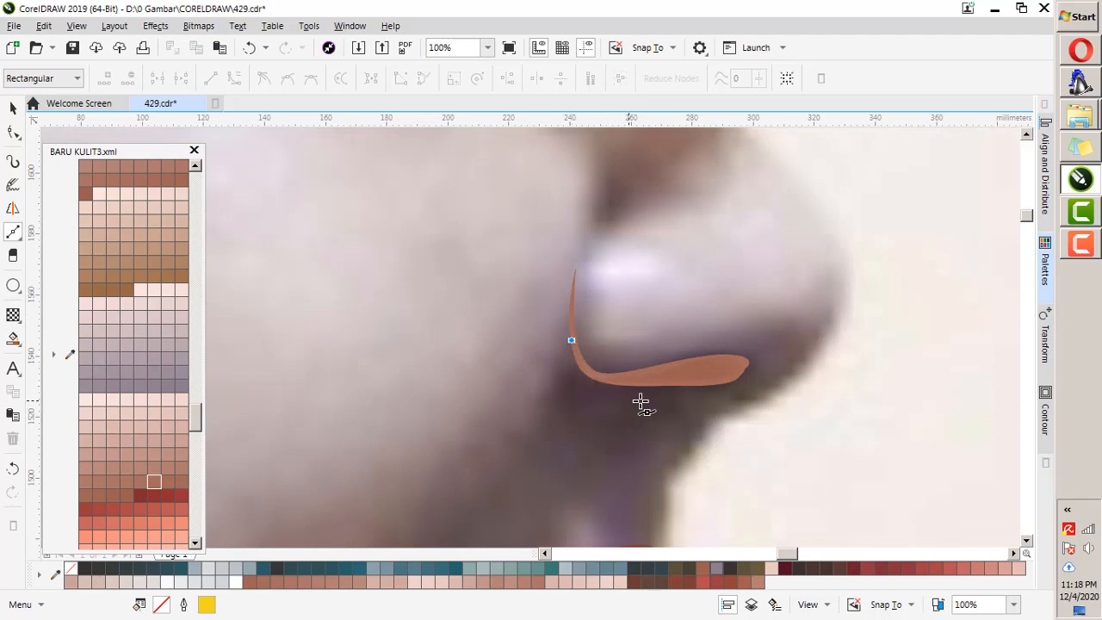
{"action": "left_click_drag", "start_coordinate": [694, 411], "coordinate": [695, 411]}
{"action": "left_click_drag", "start_coordinate": [767, 362], "coordinate": [767, 339]}
{"action": "left_click_drag", "start_coordinate": [670, 362], "coordinate": [618, 380]}
{"action": "left_click", "coordinate": [570, 353]}
Trace a wider closed contour around the mouth-corner shadow, rising above the corner and wrapping under the lower lip's end.
{"action": "scroll", "coordinate": [689, 344], "scroll_direction": "down", "scroll_amount": 2}
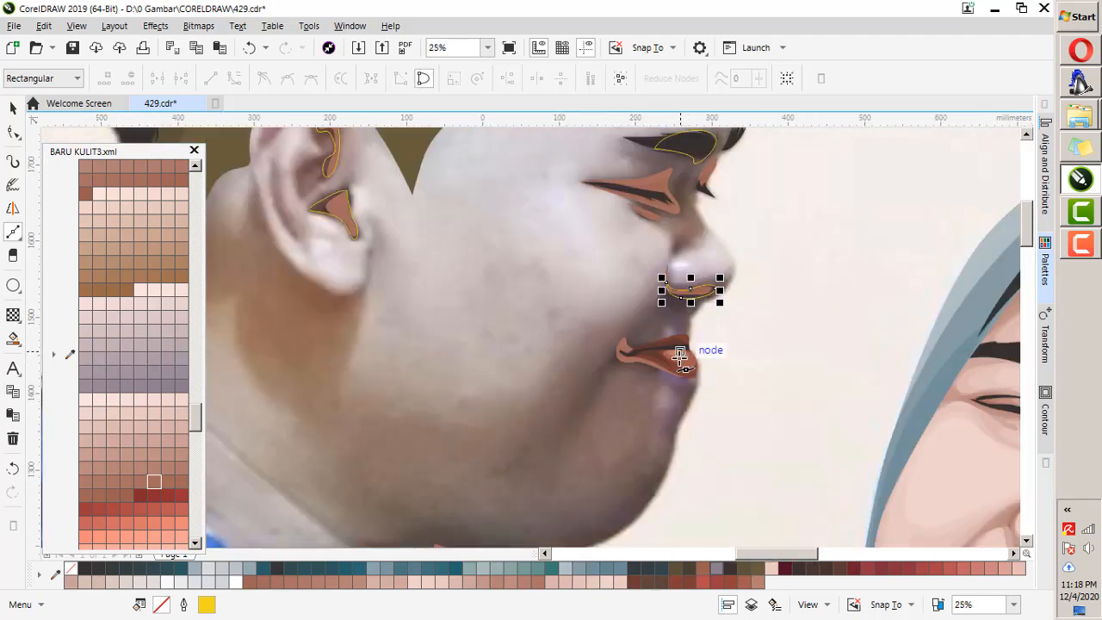
{"action": "scroll", "coordinate": [609, 346], "scroll_direction": "up", "scroll_amount": 2}
{"action": "left_click_drag", "start_coordinate": [594, 338], "coordinate": [559, 253]}
{"action": "left_click_drag", "start_coordinate": [501, 327], "coordinate": [482, 373]}
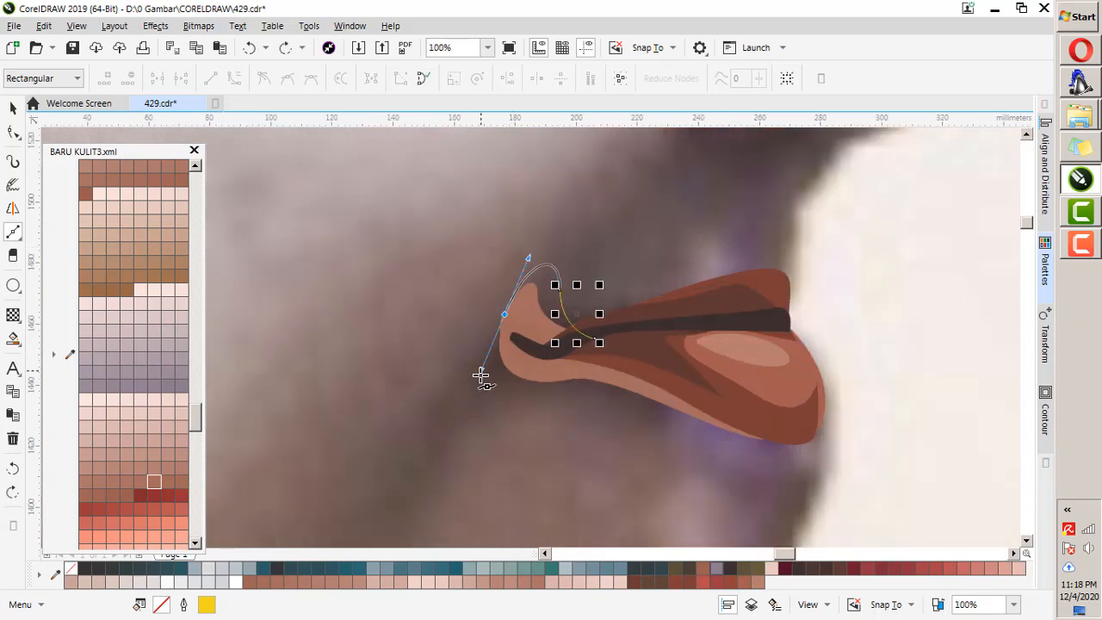
{"action": "left_click", "coordinate": [568, 382]}
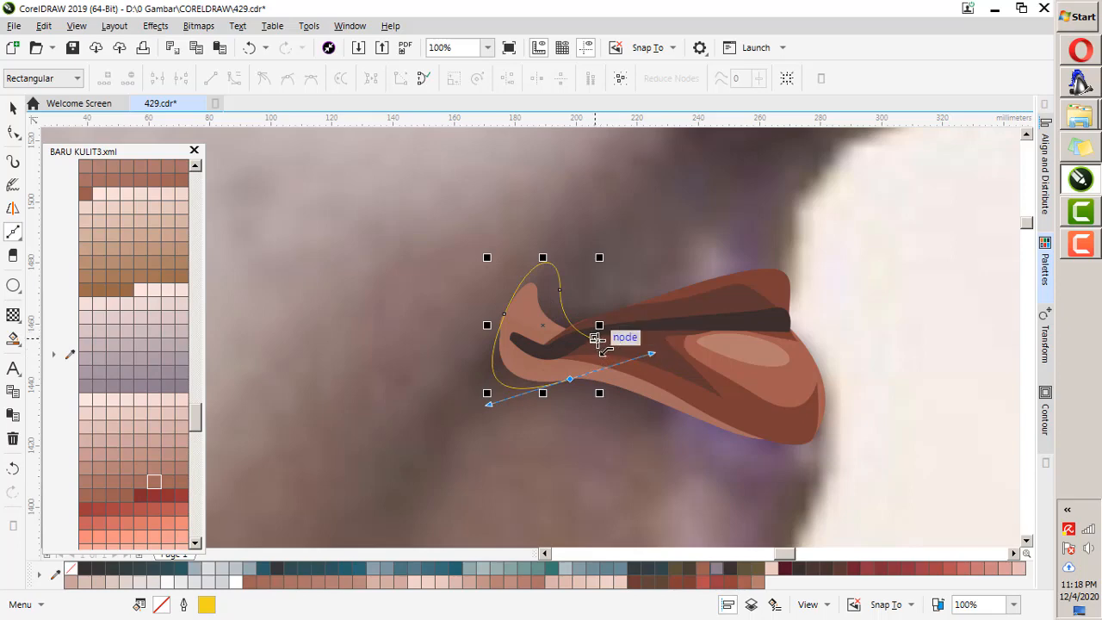
{"action": "left_click", "coordinate": [594, 340]}
Trace a wider closed contour over the neck shadow, from beneath the jaw down to the shirt collar.
{"action": "scroll", "coordinate": [697, 270], "scroll_direction": "down", "scroll_amount": 1}
{"action": "scroll", "coordinate": [698, 270], "scroll_direction": "down", "scroll_amount": 2}
{"action": "scroll", "coordinate": [594, 378], "scroll_direction": "up", "scroll_amount": 2}
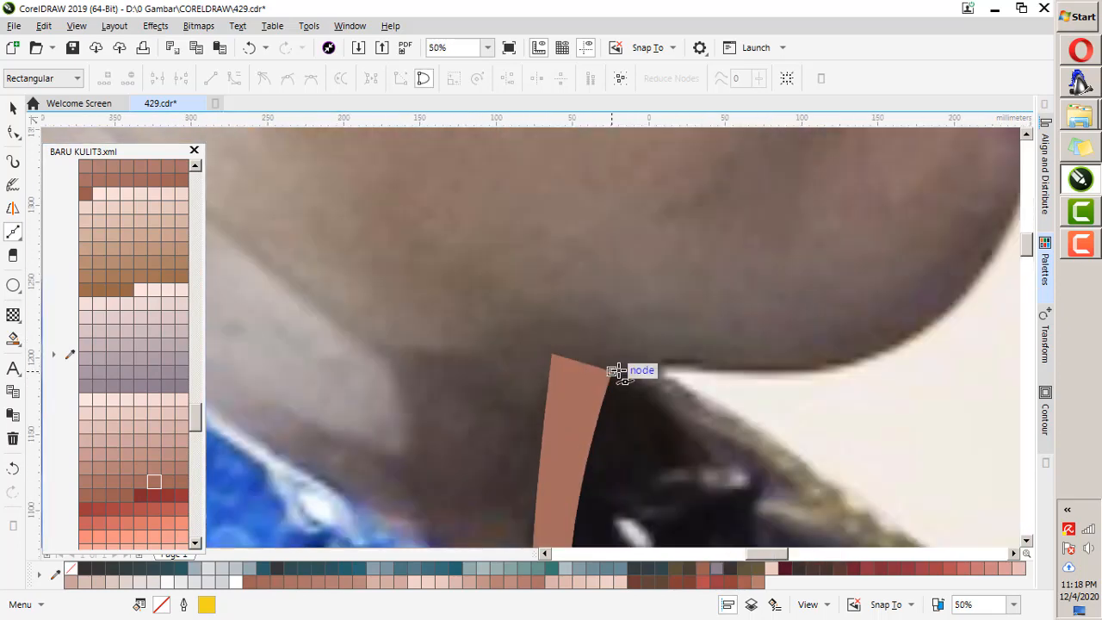
{"action": "left_click", "coordinate": [536, 334]}
{"action": "scroll", "coordinate": [599, 348], "scroll_direction": "down", "scroll_amount": 1}
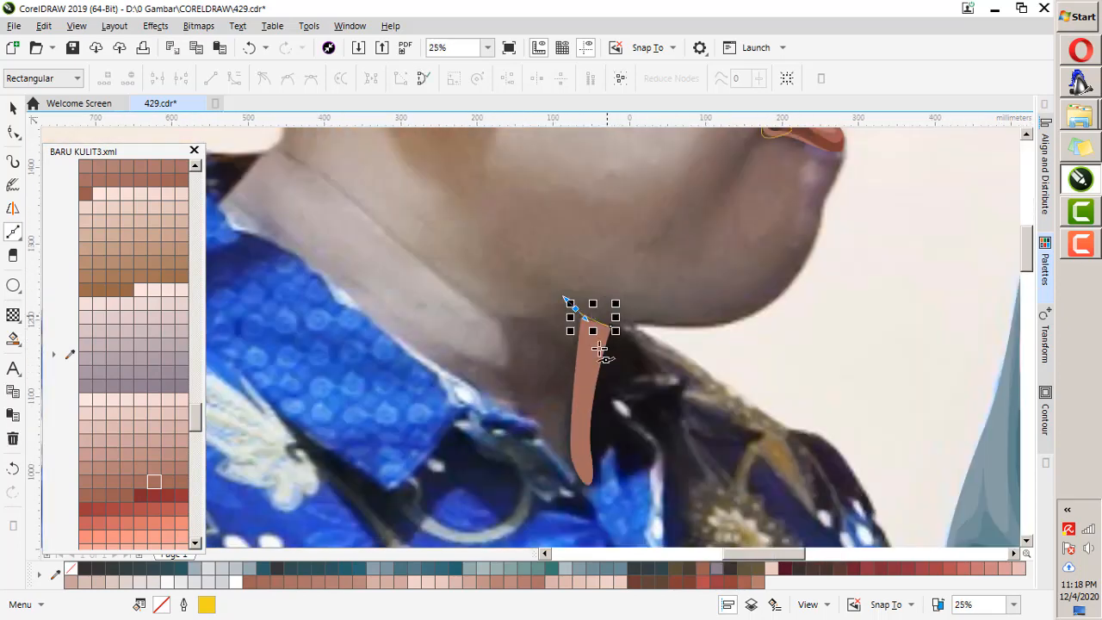
{"action": "left_click", "coordinate": [574, 465]}
Combine all the new yellow contours and give the curve the next lighter reddish-brown fill and outline, behind the darker facial shapes.
{"action": "key", "text": "space"}
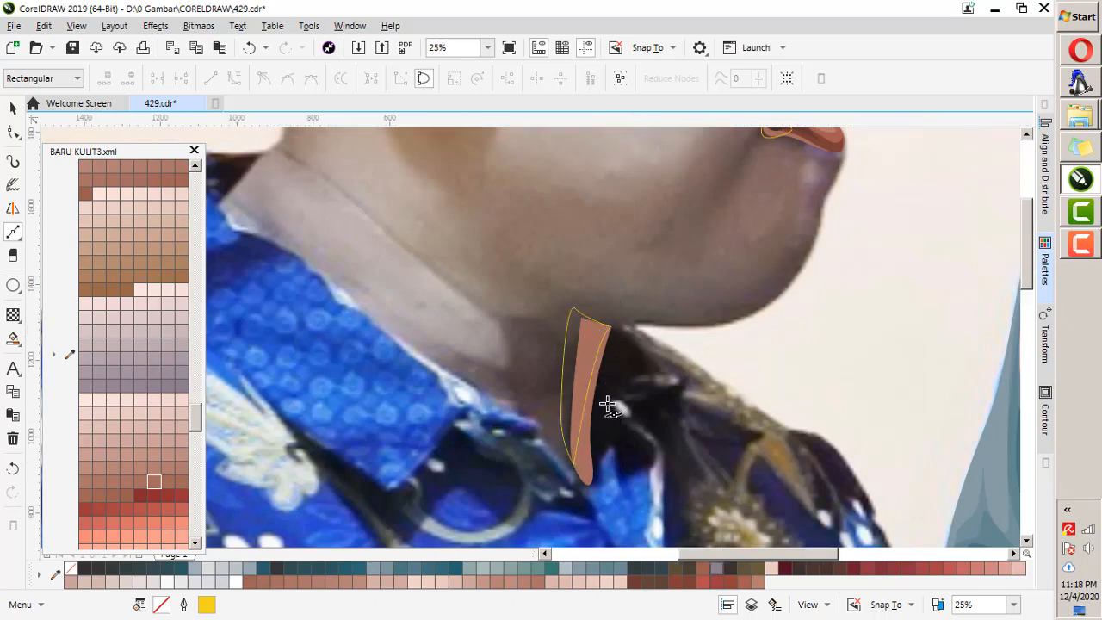
{"action": "scroll", "coordinate": [607, 403], "scroll_direction": "down", "scroll_amount": 3}
{"action": "scroll", "coordinate": [702, 314], "scroll_direction": "up", "scroll_amount": 1}
{"action": "left_click_drag", "start_coordinate": [682, 307], "coordinate": [560, 401]}
{"action": "left_click_drag", "start_coordinate": [507, 326], "coordinate": [438, 226]}
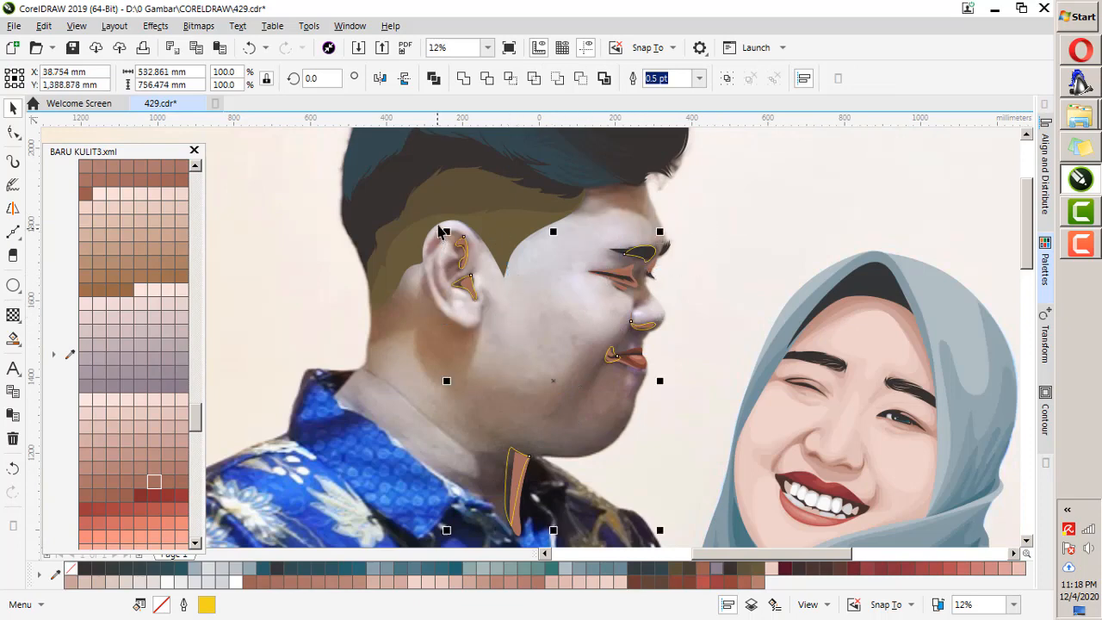
{"action": "key", "text": "ctrl+l"}
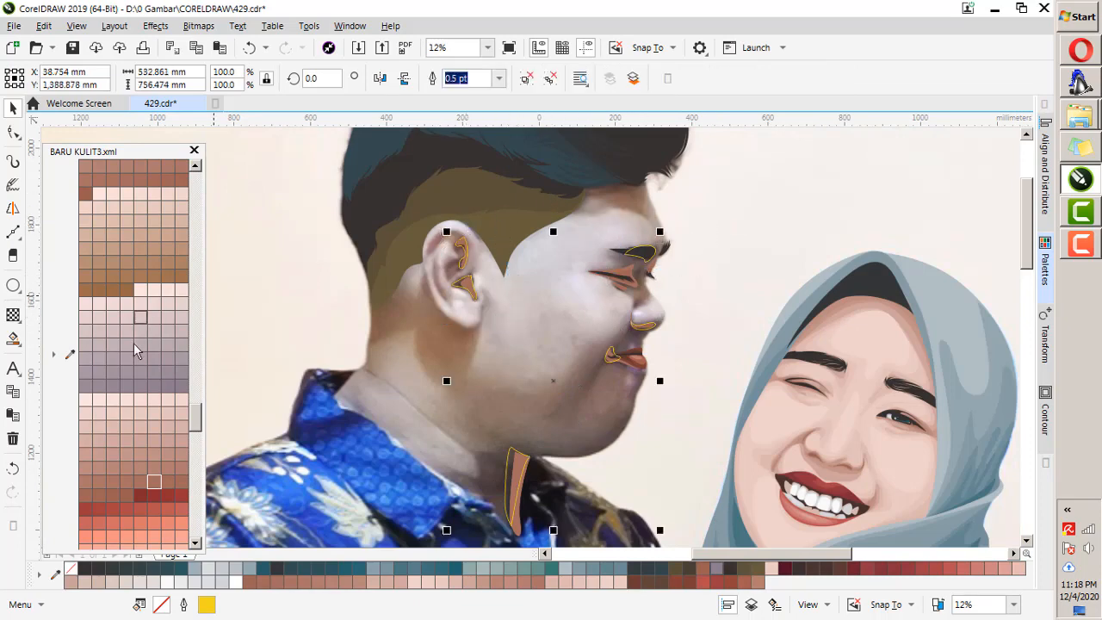
{"action": "left_click", "coordinate": [129, 483]}
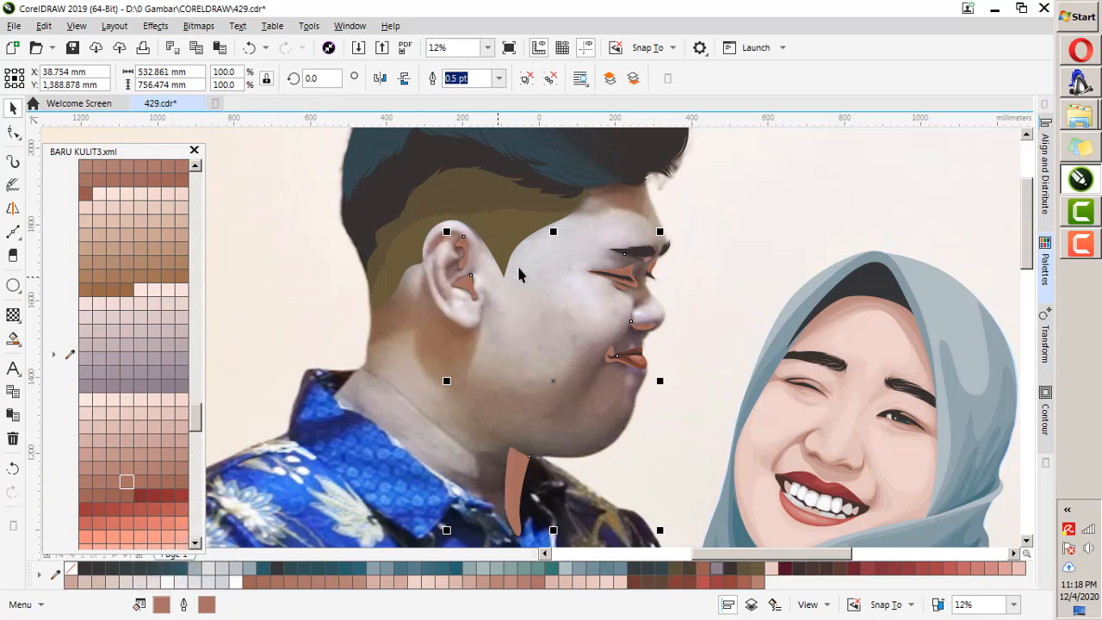
{"action": "key", "text": "Escape"}
Start a larger contour at the upper-ear shadow, running along the ear's inner rim fold, back, and around the shadow's upper hook.
{"action": "scroll", "coordinate": [489, 231], "scroll_direction": "up", "scroll_amount": 8}
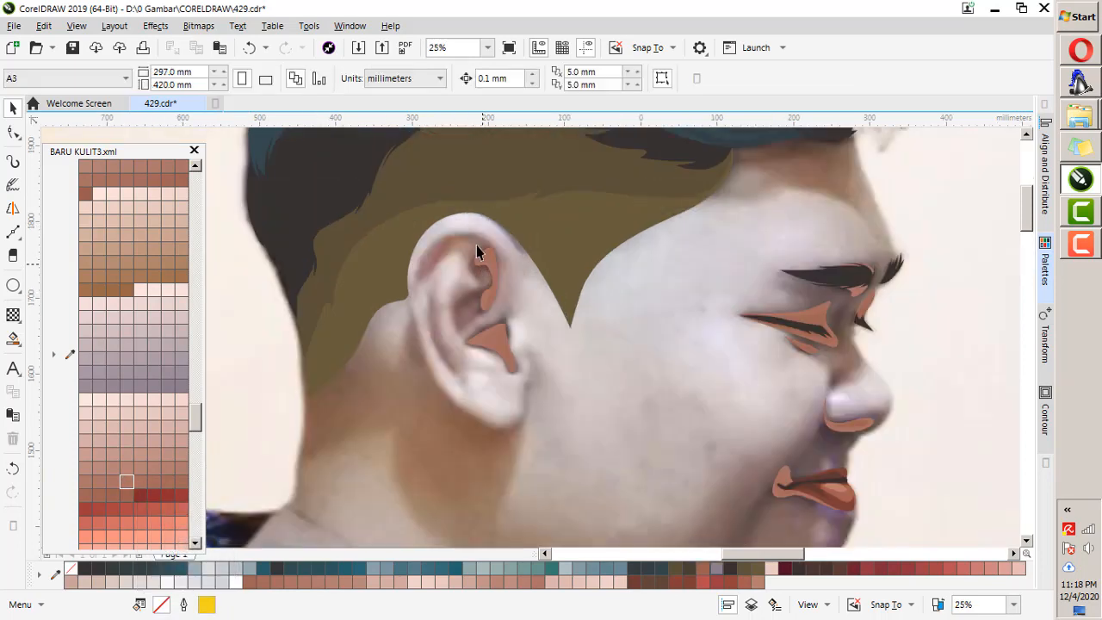
{"action": "key", "text": "F5"}
{"action": "left_click", "coordinate": [531, 299]}
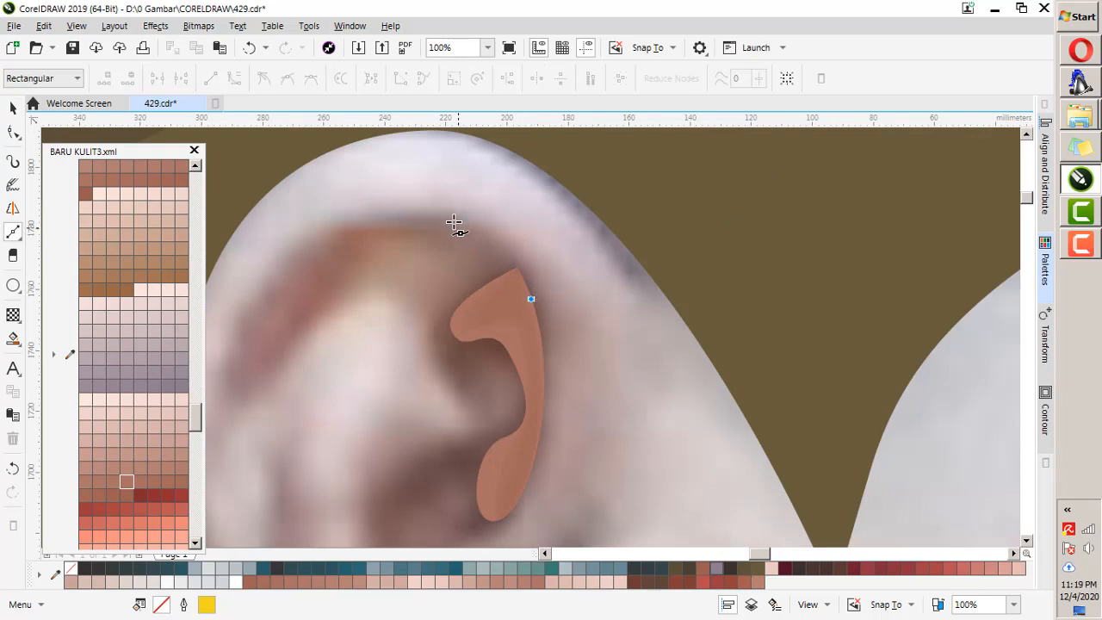
{"action": "left_click_drag", "start_coordinate": [388, 214], "coordinate": [376, 213]}
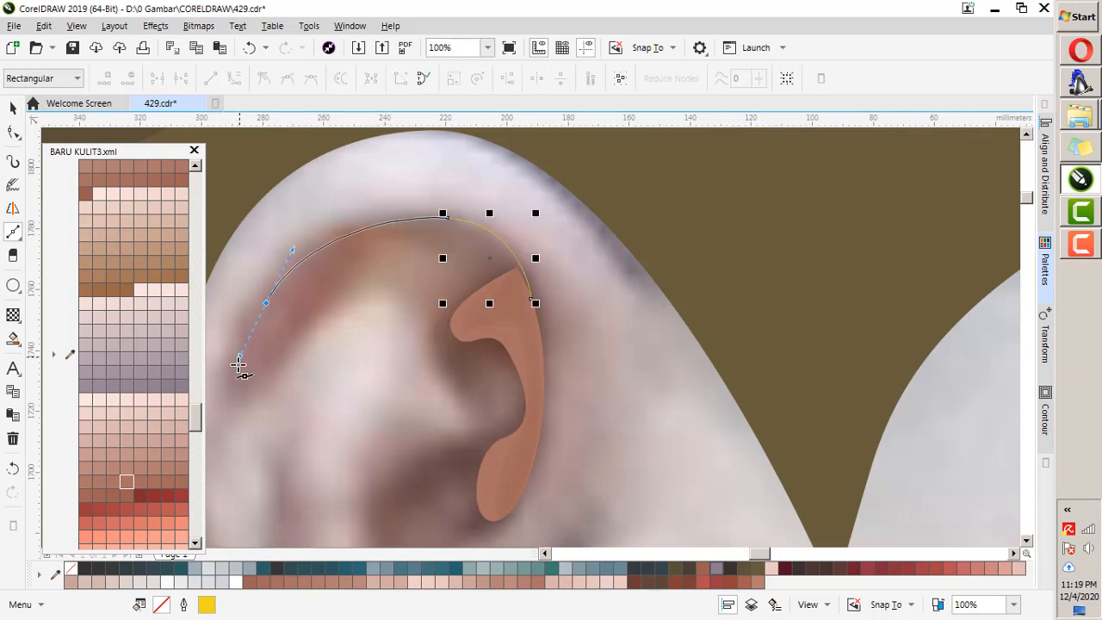
{"action": "left_click", "coordinate": [352, 246]}
{"action": "left_click", "coordinate": [439, 220]}
{"action": "left_click_drag", "start_coordinate": [488, 247], "coordinate": [502, 274]}
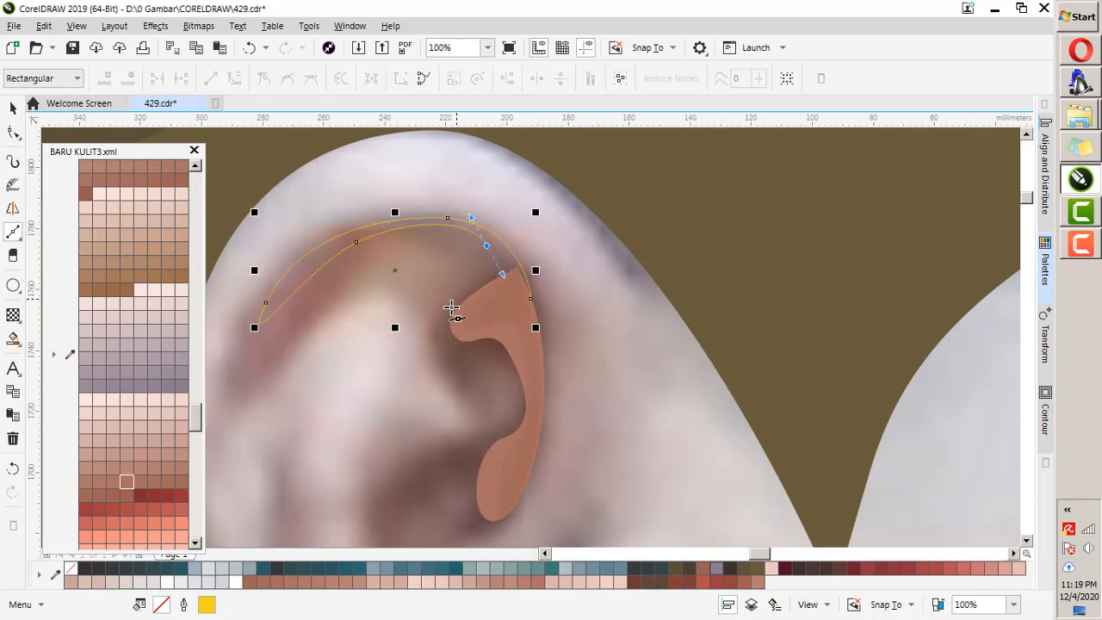
{"action": "left_click_drag", "start_coordinate": [440, 387], "coordinate": [440, 388]}
{"action": "left_click_drag", "start_coordinate": [494, 358], "coordinate": [505, 324]}
Continue the upper-ear contour down into the ear hollow with a pointed lobe, and close it along the shadow's cheek side.
{"action": "scroll", "coordinate": [559, 288], "scroll_direction": "down", "scroll_amount": 1}
{"action": "scroll", "coordinate": [520, 368], "scroll_direction": "up", "scroll_amount": 1}
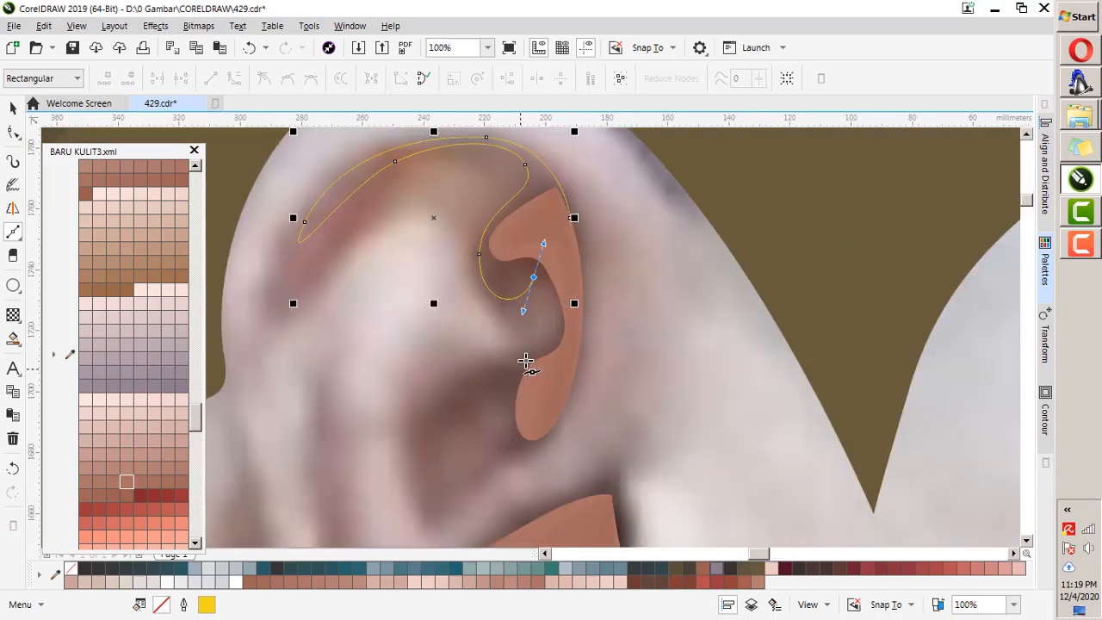
{"action": "scroll", "coordinate": [467, 339], "scroll_direction": "down", "scroll_amount": 1}
{"action": "scroll", "coordinate": [521, 350], "scroll_direction": "up", "scroll_amount": 1}
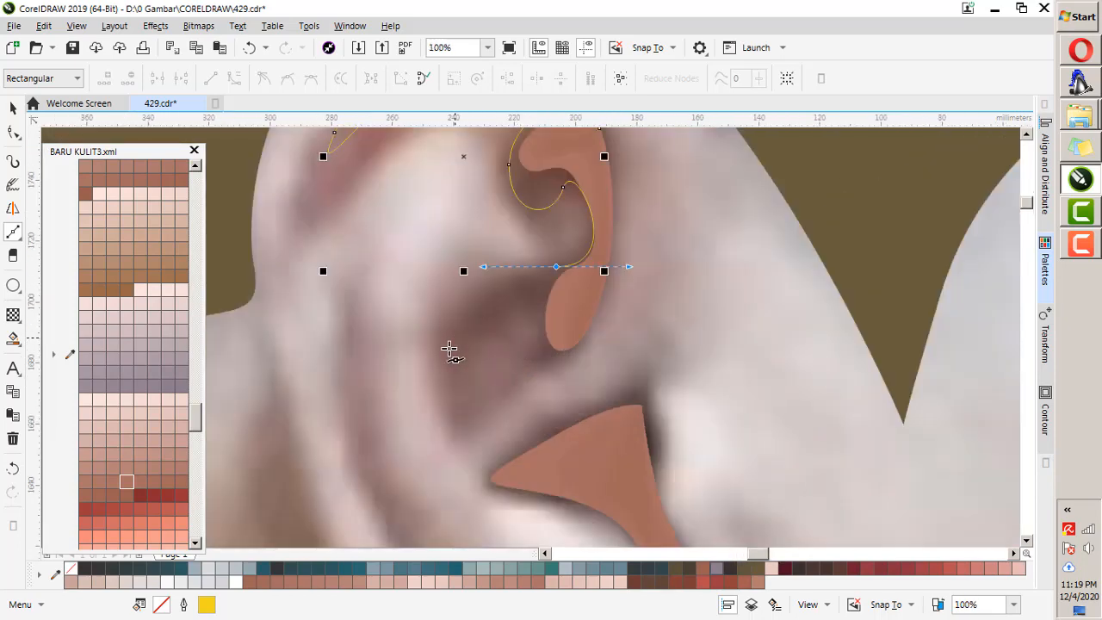
{"action": "left_click_drag", "start_coordinate": [451, 345], "coordinate": [437, 400]}
{"action": "left_click_drag", "start_coordinate": [530, 300], "coordinate": [545, 319]}
{"action": "left_click_drag", "start_coordinate": [517, 366], "coordinate": [497, 388]}
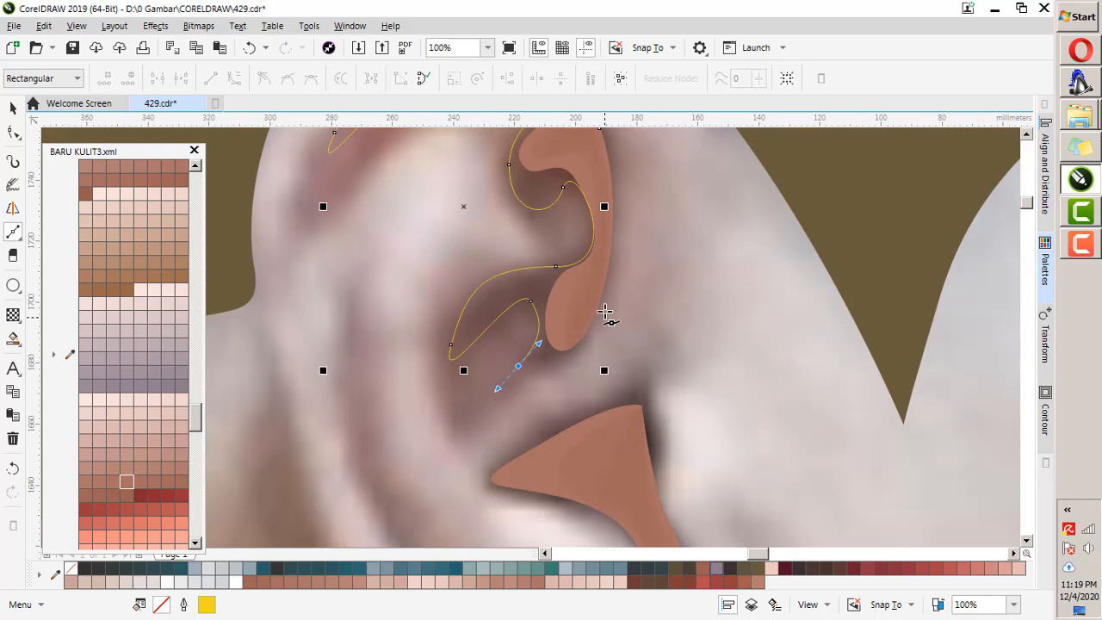
{"action": "scroll", "coordinate": [607, 202], "scroll_direction": "down", "scroll_amount": 1}
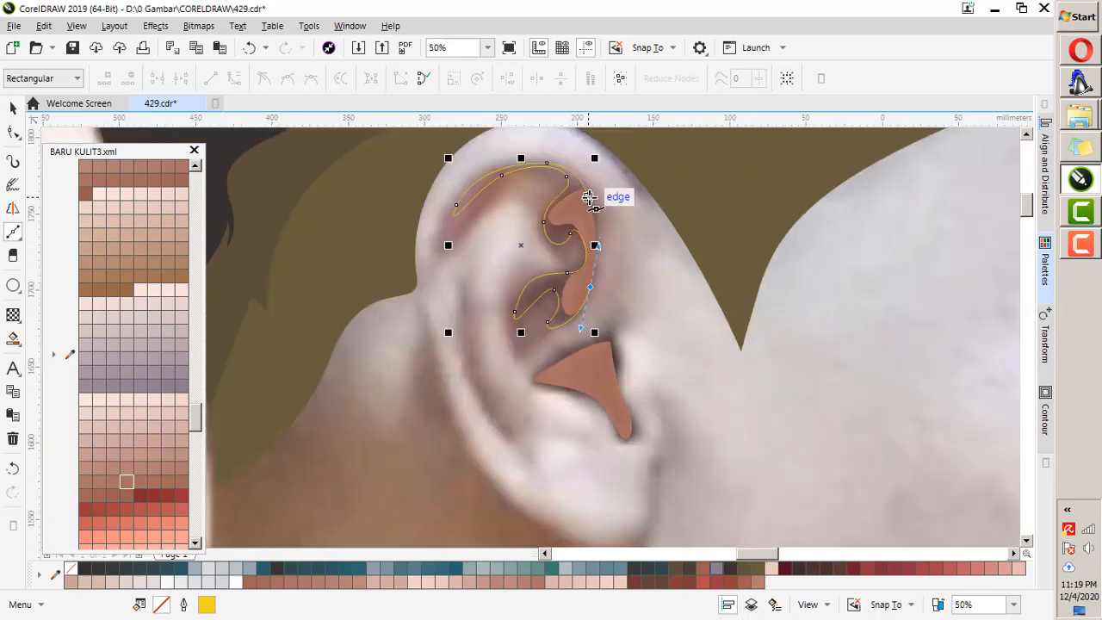
Trace a wider closed contour all around the filled lower ear-opening shadow, including a margin along its cheek side.
{"action": "scroll", "coordinate": [599, 226], "scroll_direction": "down", "scroll_amount": 1}
{"action": "scroll", "coordinate": [583, 278], "scroll_direction": "up", "scroll_amount": 2}
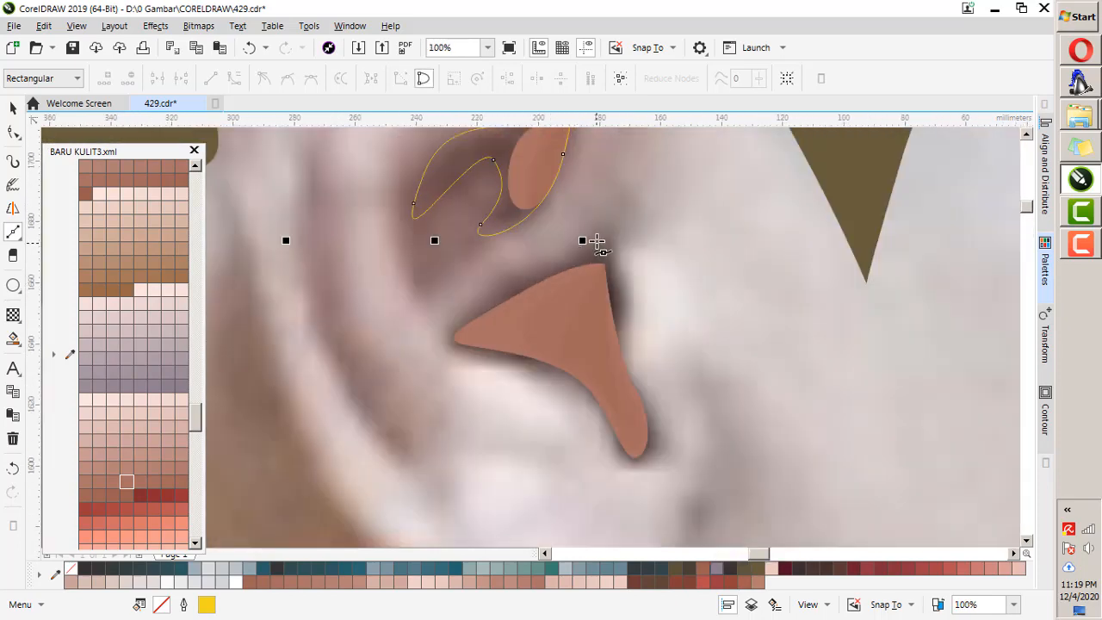
{"action": "left_click_drag", "start_coordinate": [437, 330], "coordinate": [526, 352]}
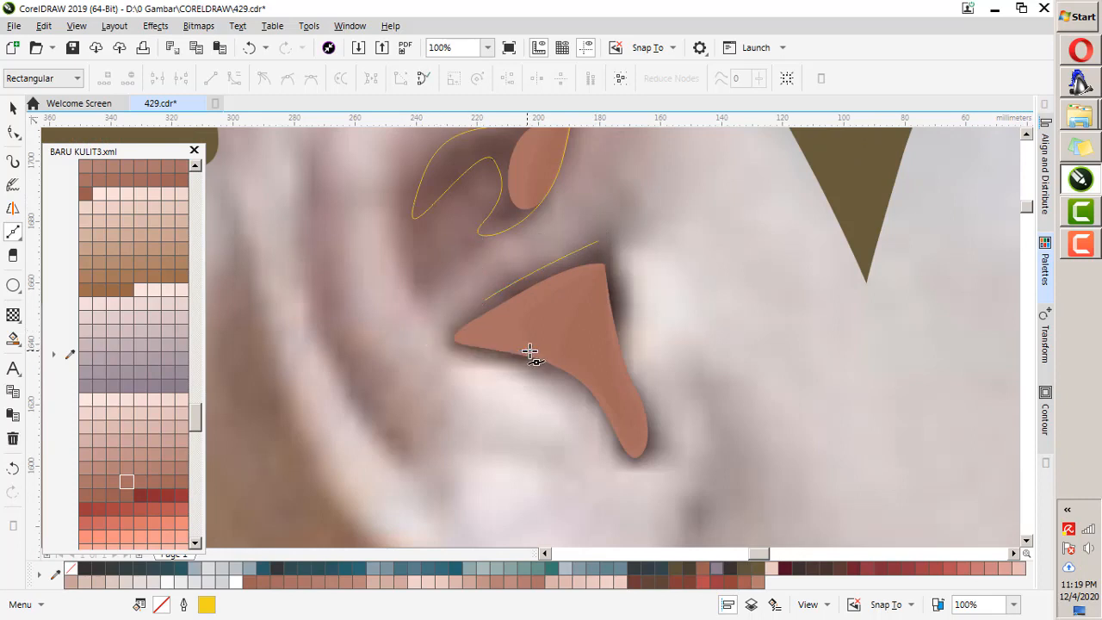
{"action": "left_click_drag", "start_coordinate": [610, 422], "coordinate": [617, 472]}
{"action": "left_click", "coordinate": [660, 436]}
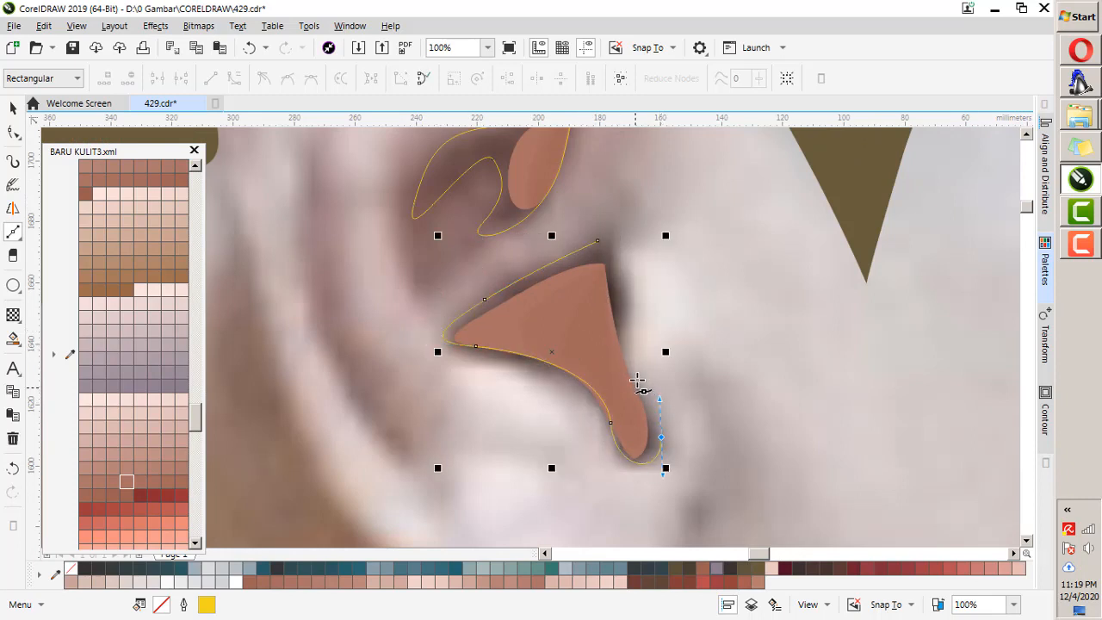
{"action": "left_click_drag", "start_coordinate": [614, 328], "coordinate": [621, 295]}
{"action": "left_click", "coordinate": [606, 238]}
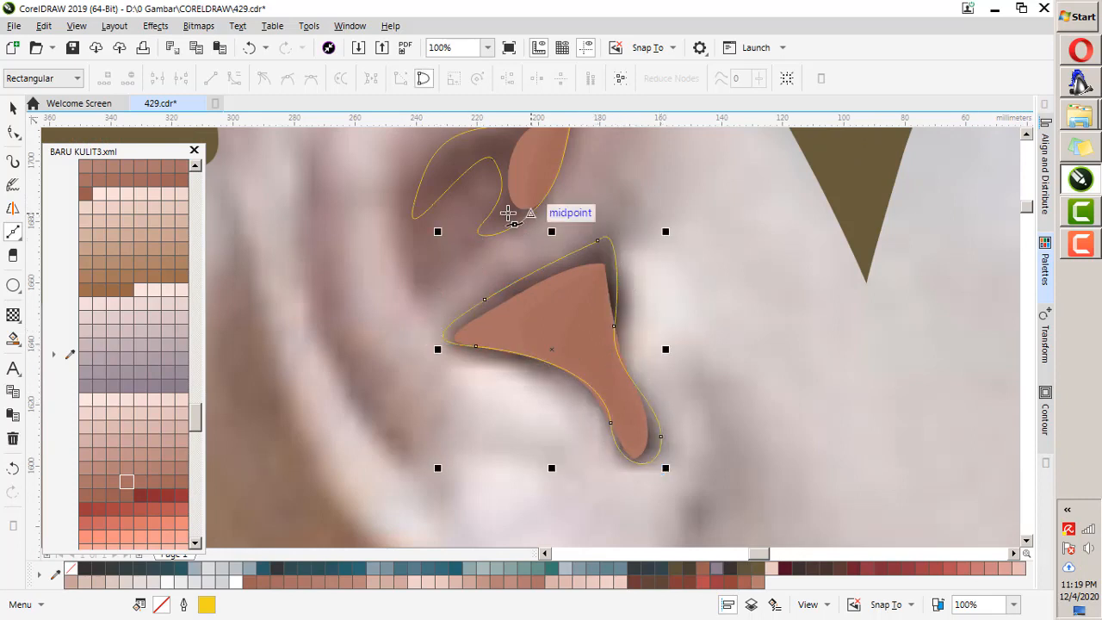
Start a wide eye-area contour from the upper eyelid edge, out to the eyebrow's tail and along the brow's upper edge.
{"action": "scroll", "coordinate": [551, 220], "scroll_direction": "down", "scroll_amount": 1}
{"action": "scroll", "coordinate": [622, 266], "scroll_direction": "up", "scroll_amount": 1}
{"action": "scroll", "coordinate": [621, 266], "scroll_direction": "up", "scroll_amount": 1}
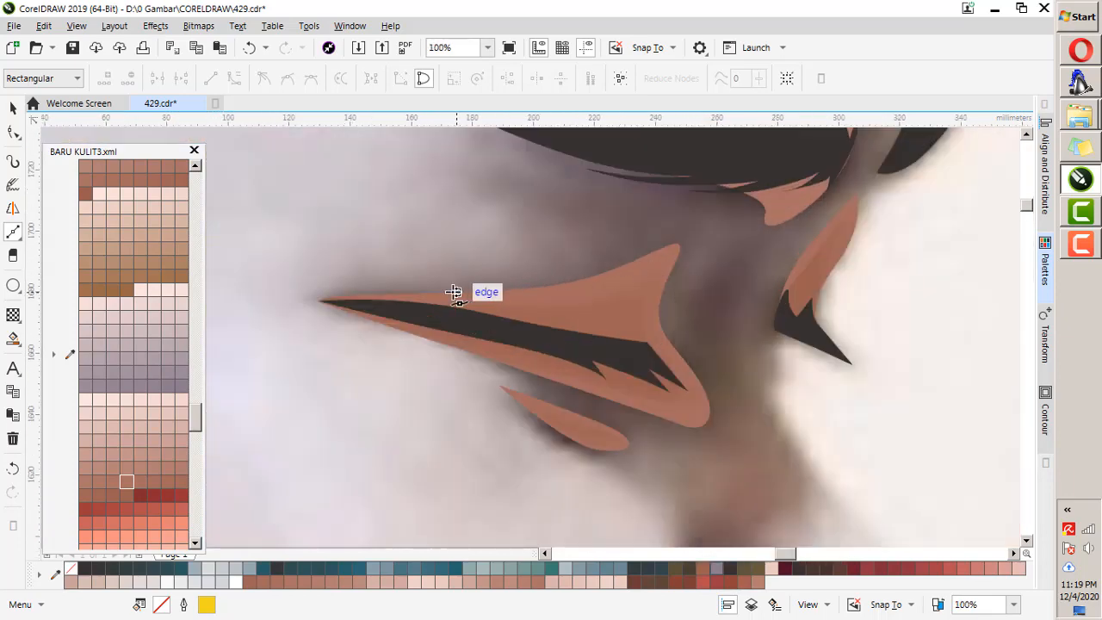
{"action": "left_click", "coordinate": [657, 231]}
{"action": "scroll", "coordinate": [583, 299], "scroll_direction": "down", "scroll_amount": 1}
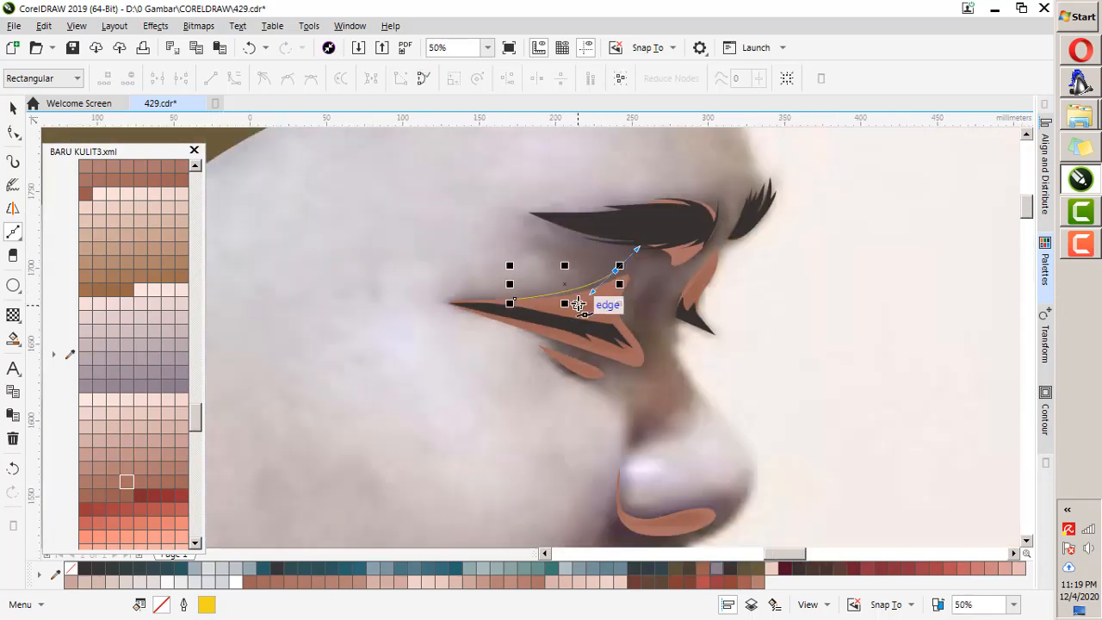
{"action": "left_click_drag", "start_coordinate": [521, 199], "coordinate": [521, 200]}
{"action": "left_click_drag", "start_coordinate": [668, 200], "coordinate": [713, 197]}
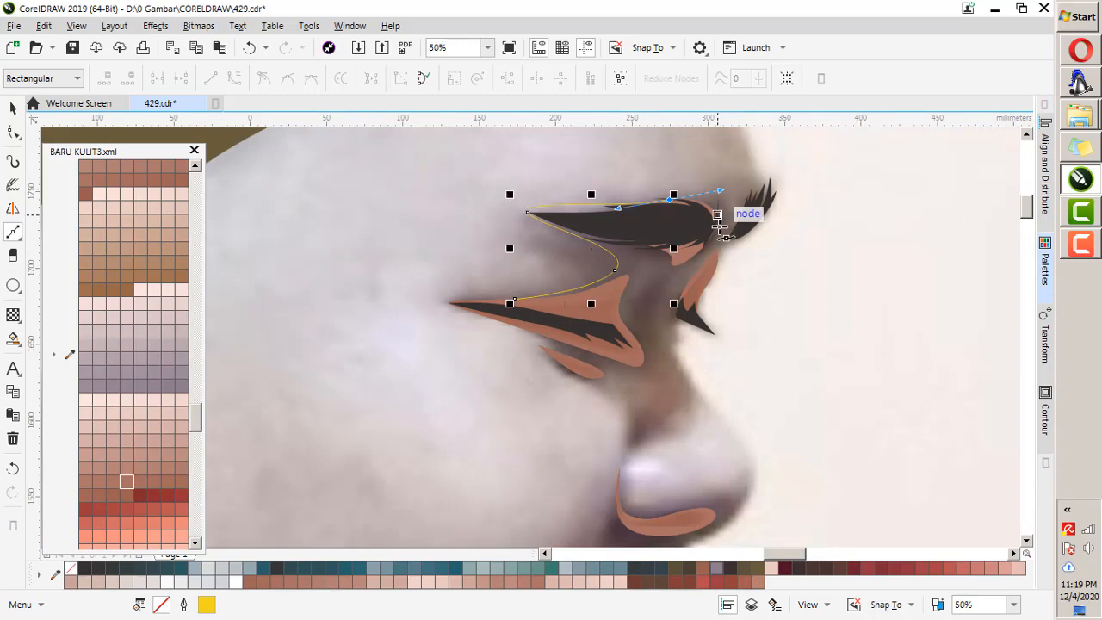
Continue the wide eye contour around the eyebrow's front end, back beneath the brow, and down the inner eye corner with a narrow notch.
{"action": "left_click_drag", "start_coordinate": [701, 248], "coordinate": [669, 280]}
{"action": "scroll", "coordinate": [669, 279], "scroll_direction": "up", "scroll_amount": 1}
{"action": "left_click_drag", "start_coordinate": [648, 233], "coordinate": [667, 258]}
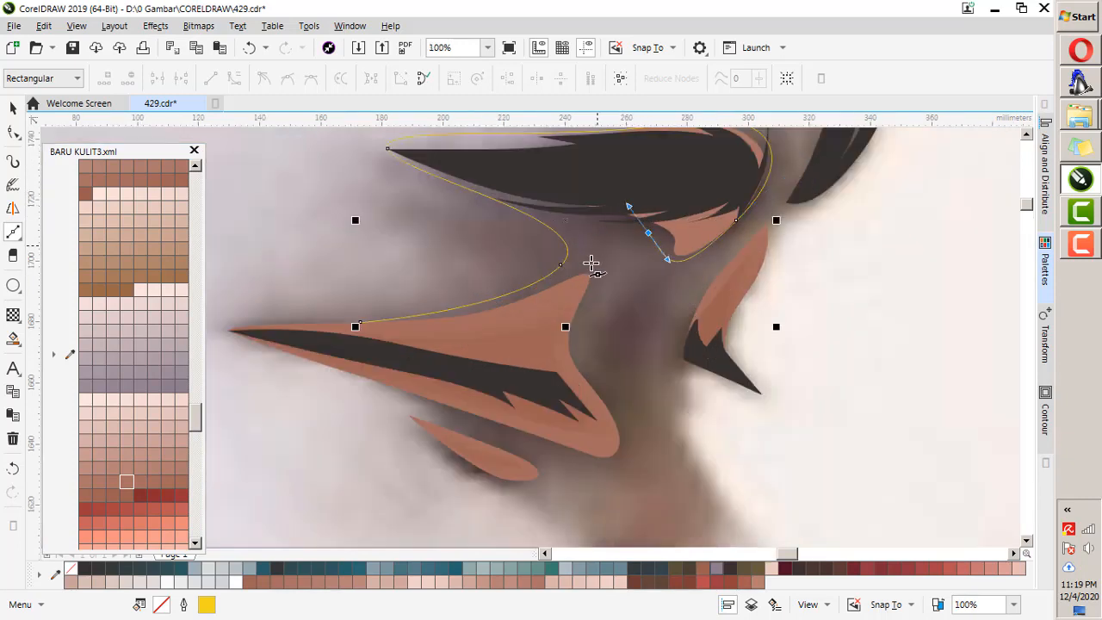
{"action": "left_click_drag", "start_coordinate": [580, 298], "coordinate": [562, 349]}
{"action": "left_click_drag", "start_coordinate": [595, 392], "coordinate": [610, 398]}
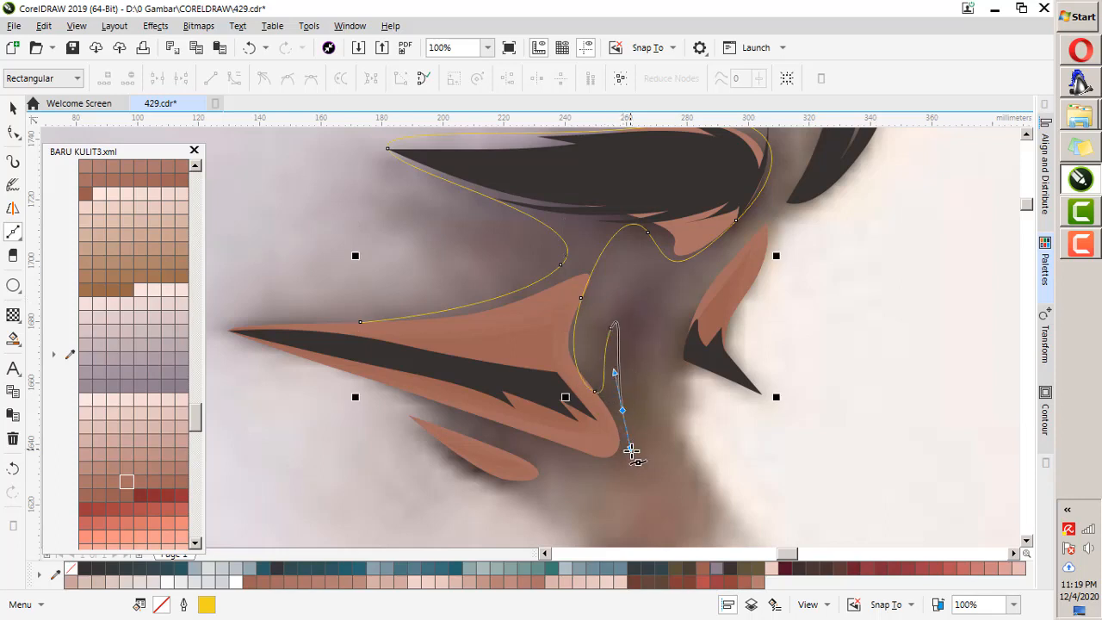
Carry the eye contour around the lower-lid and under-eye fold shadows, and close it at its start on the upper eyelid edge.
{"action": "left_click_drag", "start_coordinate": [631, 450], "coordinate": [529, 435]}
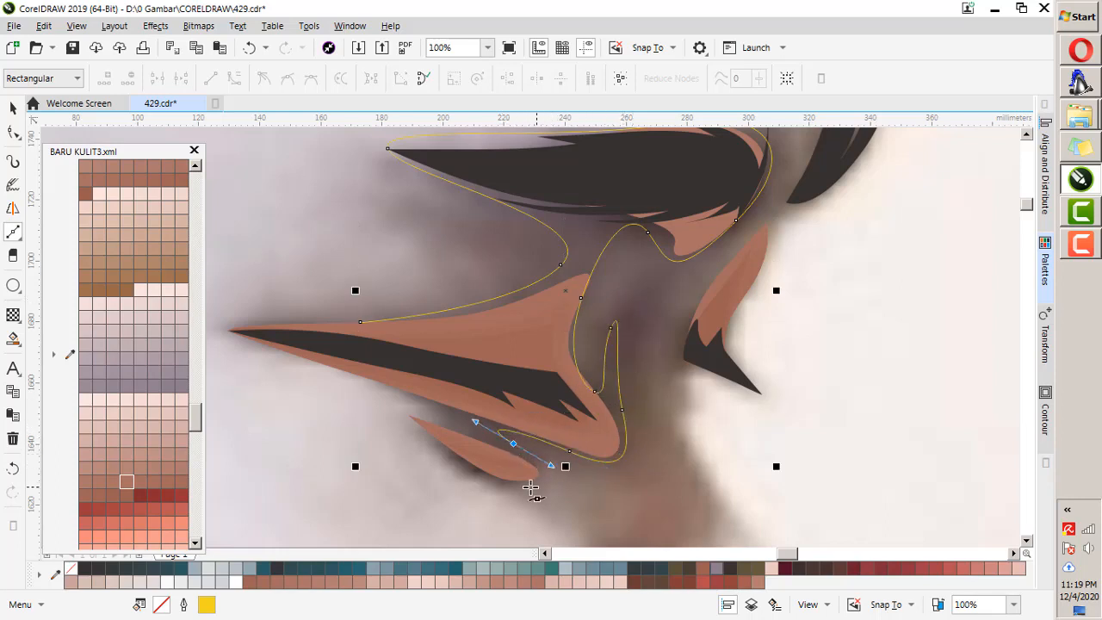
{"action": "left_click_drag", "start_coordinate": [506, 478], "coordinate": [471, 471]}
{"action": "left_click_drag", "start_coordinate": [409, 415], "coordinate": [418, 384]}
{"action": "left_click", "coordinate": [362, 323]}
{"action": "scroll", "coordinate": [696, 233], "scroll_direction": "down", "scroll_amount": 4}
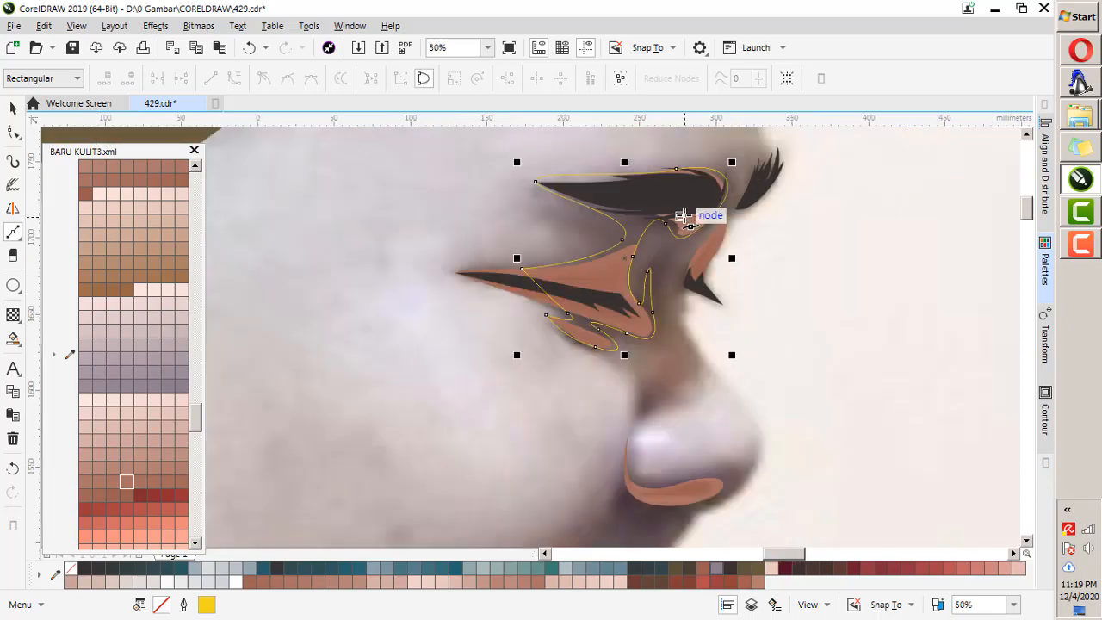
Trace a wider closed contour around the shadow under the nose, extending toward the nose tip and back along its upper edge.
{"action": "scroll", "coordinate": [684, 284], "scroll_direction": "up", "scroll_amount": 3}
{"action": "scroll", "coordinate": [680, 259], "scroll_direction": "up", "scroll_amount": 2}
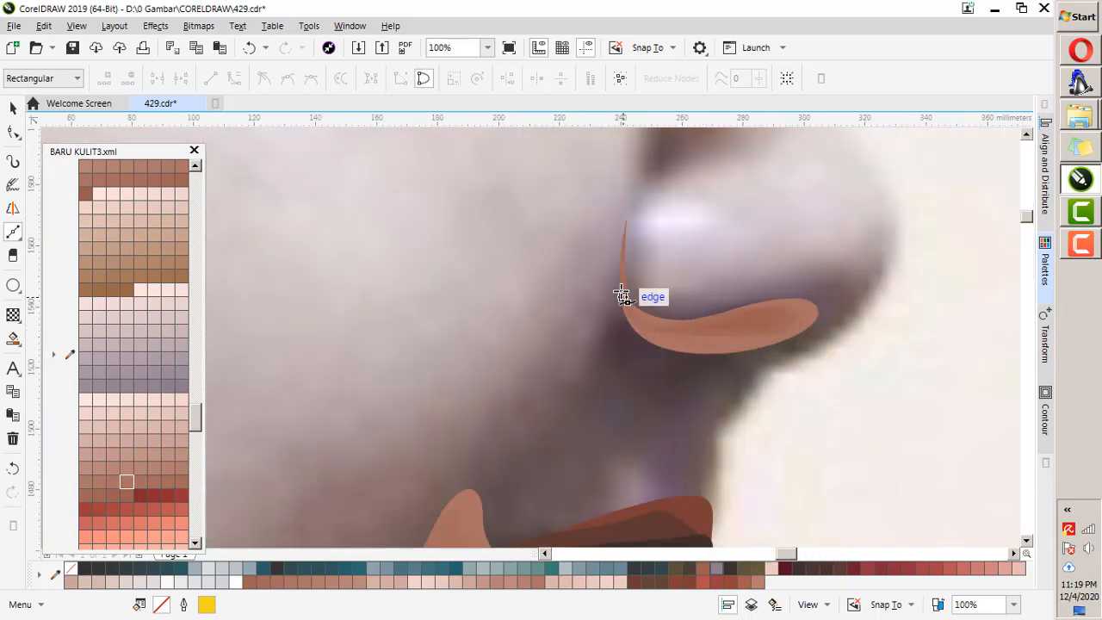
{"action": "left_click_drag", "start_coordinate": [663, 367], "coordinate": [713, 387]}
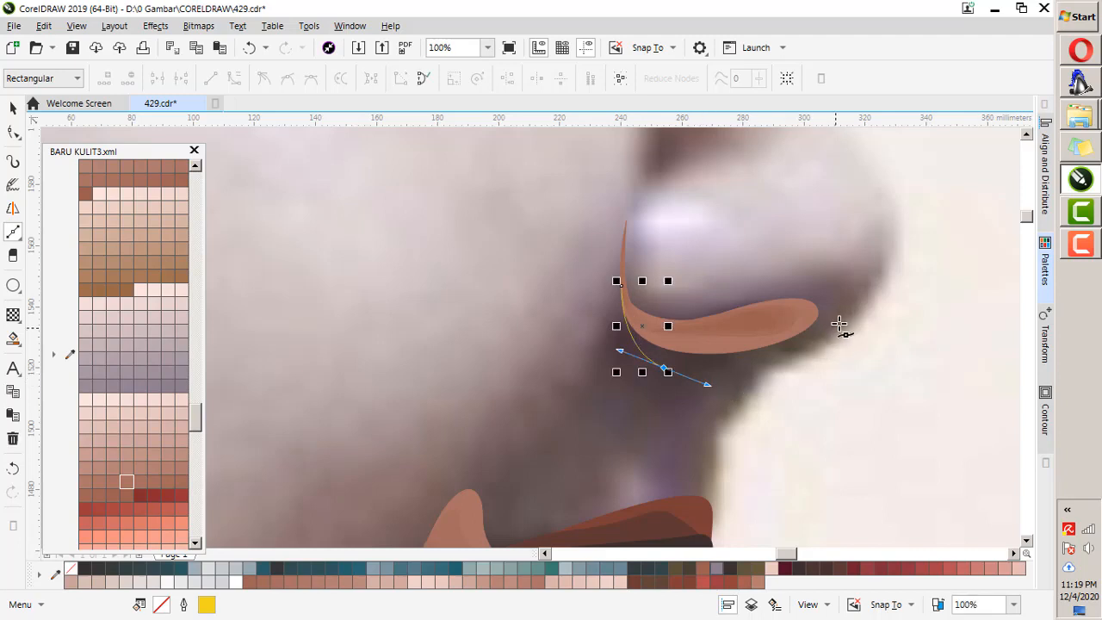
{"action": "left_click_drag", "start_coordinate": [859, 314], "coordinate": [879, 277]}
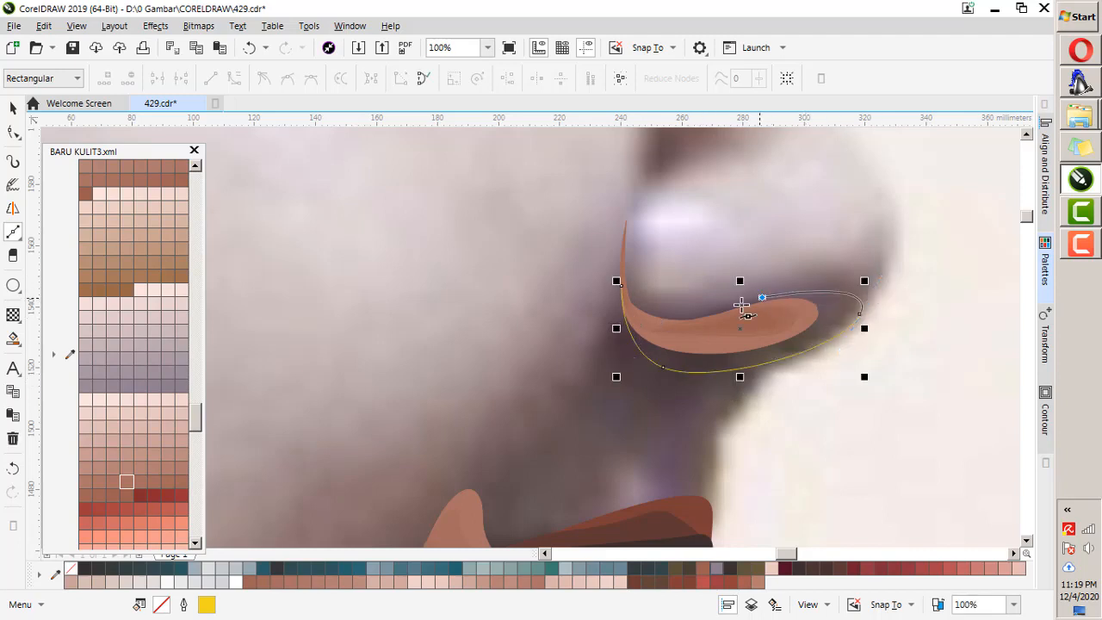
{"action": "left_click_drag", "start_coordinate": [742, 305], "coordinate": [678, 319]}
{"action": "left_click_drag", "start_coordinate": [623, 285], "coordinate": [636, 318]}
Trace a wider closed contour around the mouth-corner shadow, extending along the lower lip's underside and closing over the lips.
{"action": "scroll", "coordinate": [733, 268], "scroll_direction": "down", "scroll_amount": 2}
{"action": "scroll", "coordinate": [690, 355], "scroll_direction": "up", "scroll_amount": 1}
{"action": "scroll", "coordinate": [708, 321], "scroll_direction": "up", "scroll_amount": 2}
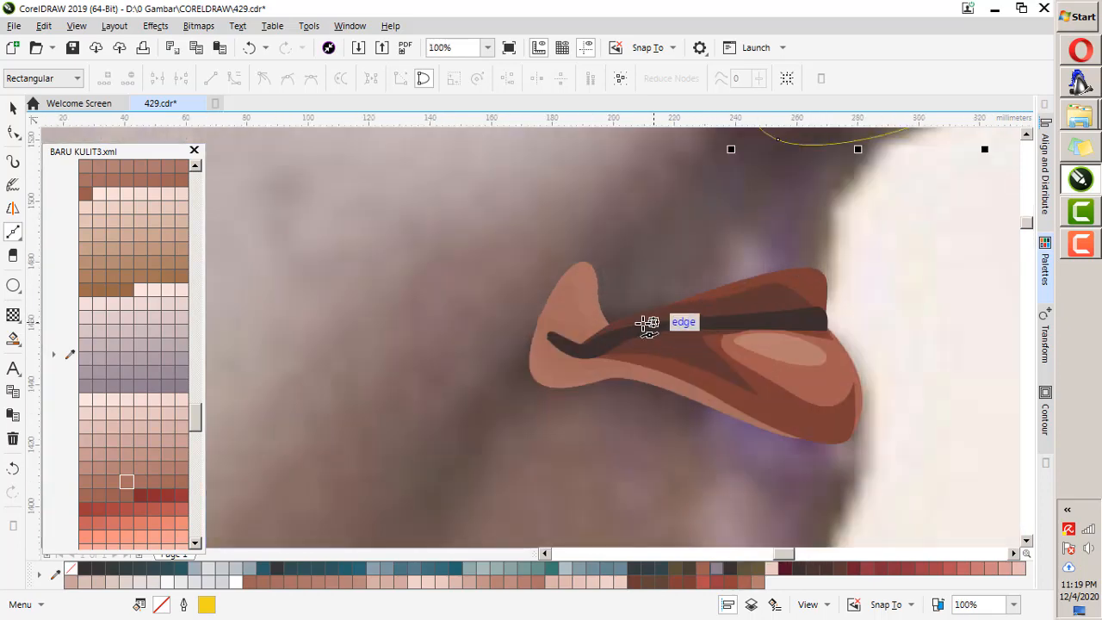
{"action": "left_click_drag", "start_coordinate": [542, 288], "coordinate": [504, 364]}
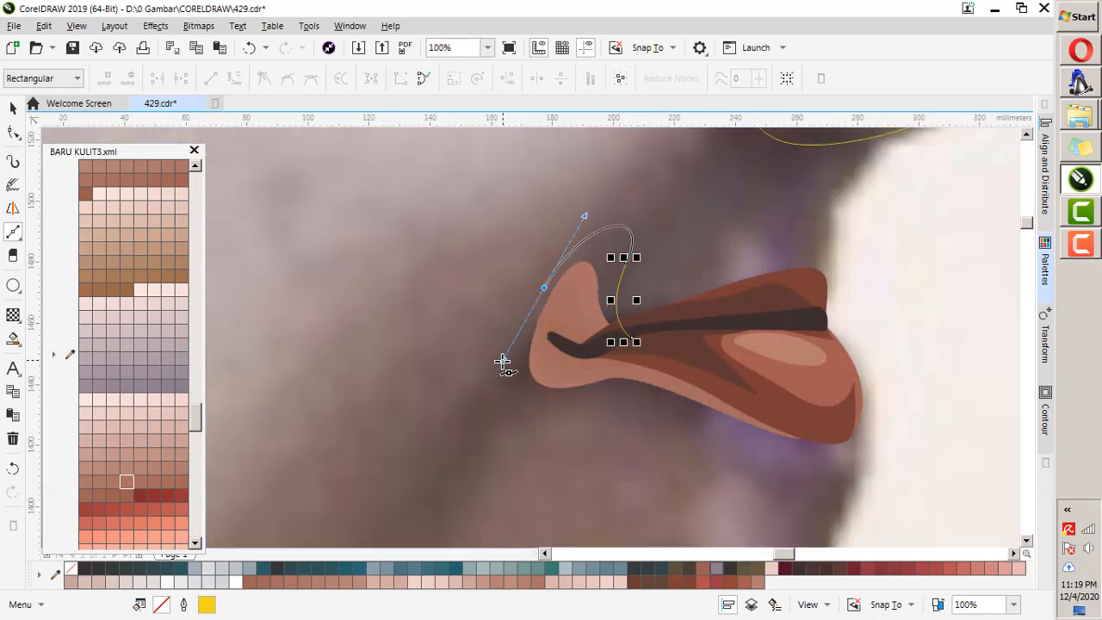
{"action": "left_click_drag", "start_coordinate": [551, 399], "coordinate": [608, 389]}
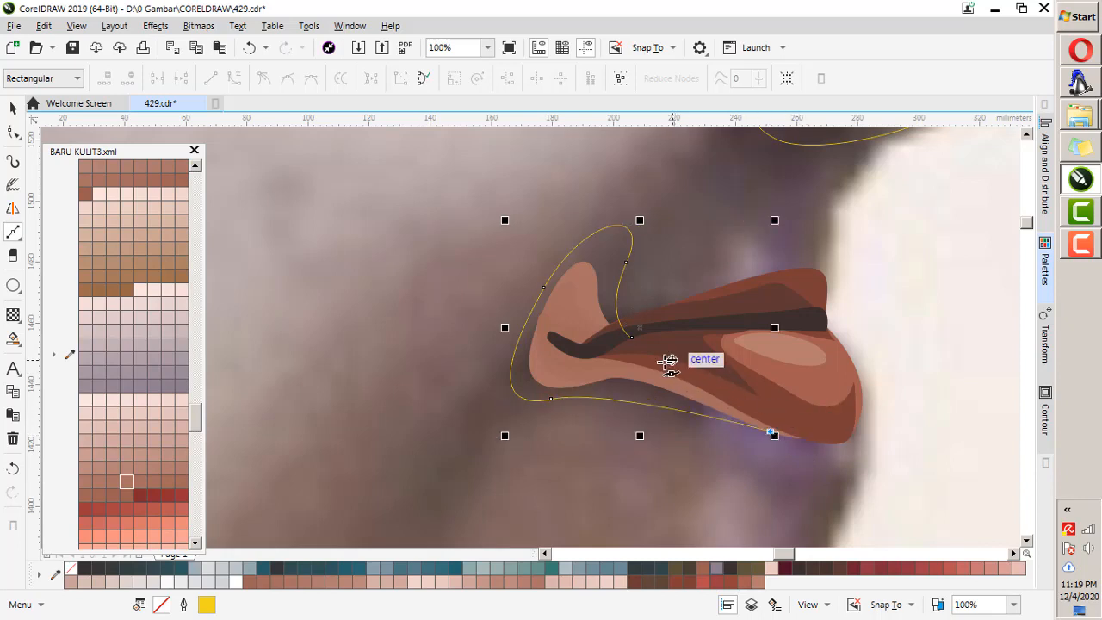
{"action": "left_click_drag", "start_coordinate": [746, 423], "coordinate": [792, 437]}
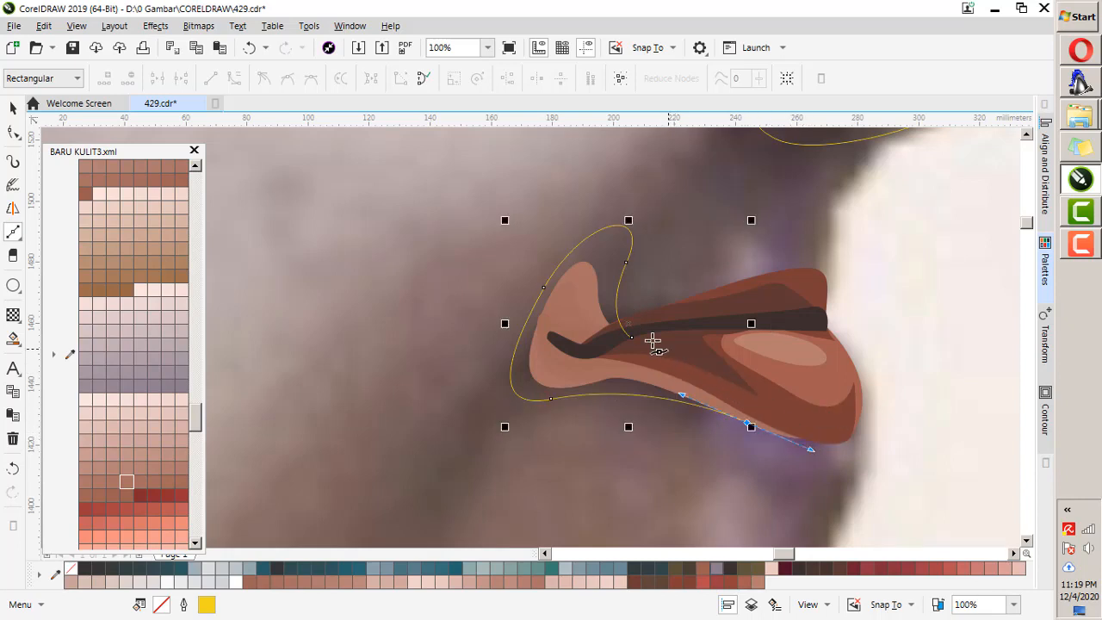
{"action": "left_click", "coordinate": [632, 337]}
Draw a small closed, tapering shadow contour below the lower lip along the chin's profile edge.
{"action": "scroll", "coordinate": [749, 300], "scroll_direction": "down", "scroll_amount": 3}
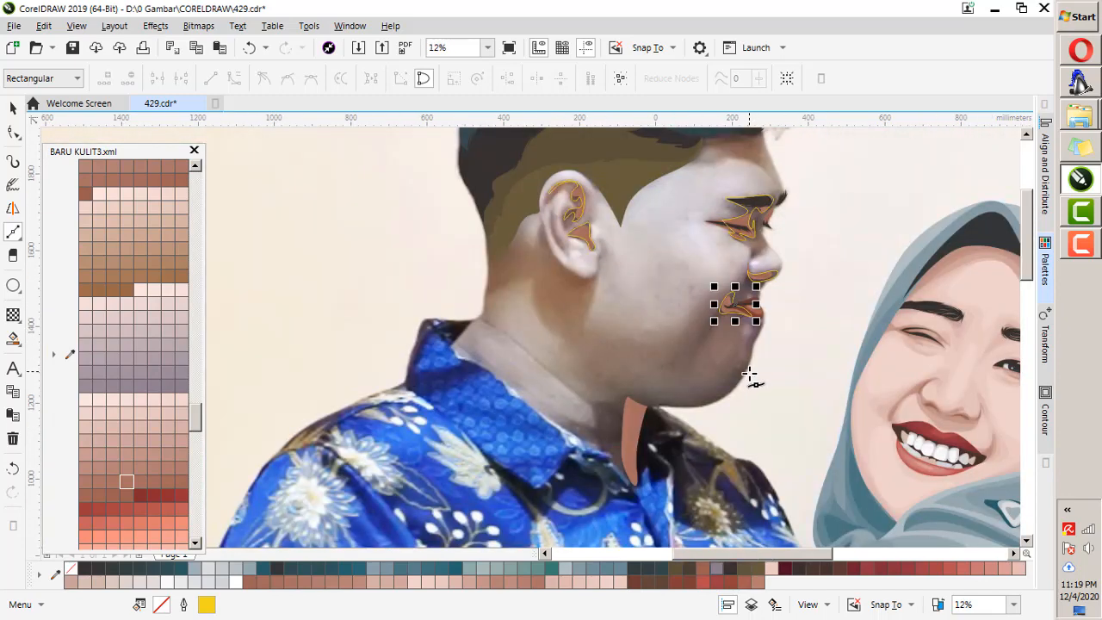
{"action": "scroll", "coordinate": [745, 290], "scroll_direction": "up", "scroll_amount": 2}
{"action": "left_click", "coordinate": [802, 250]}
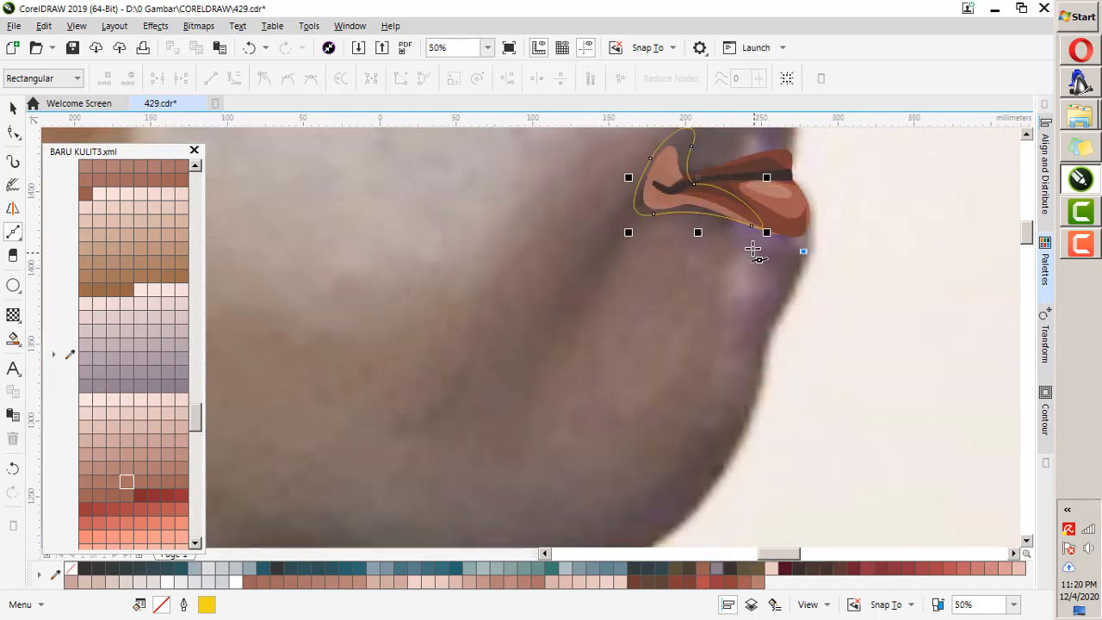
{"action": "left_click", "coordinate": [746, 244]}
{"action": "scroll", "coordinate": [769, 266], "scroll_direction": "up", "scroll_amount": 2}
{"action": "left_click_drag", "start_coordinate": [781, 288], "coordinate": [777, 335]}
{"action": "left_click", "coordinate": [767, 381]}
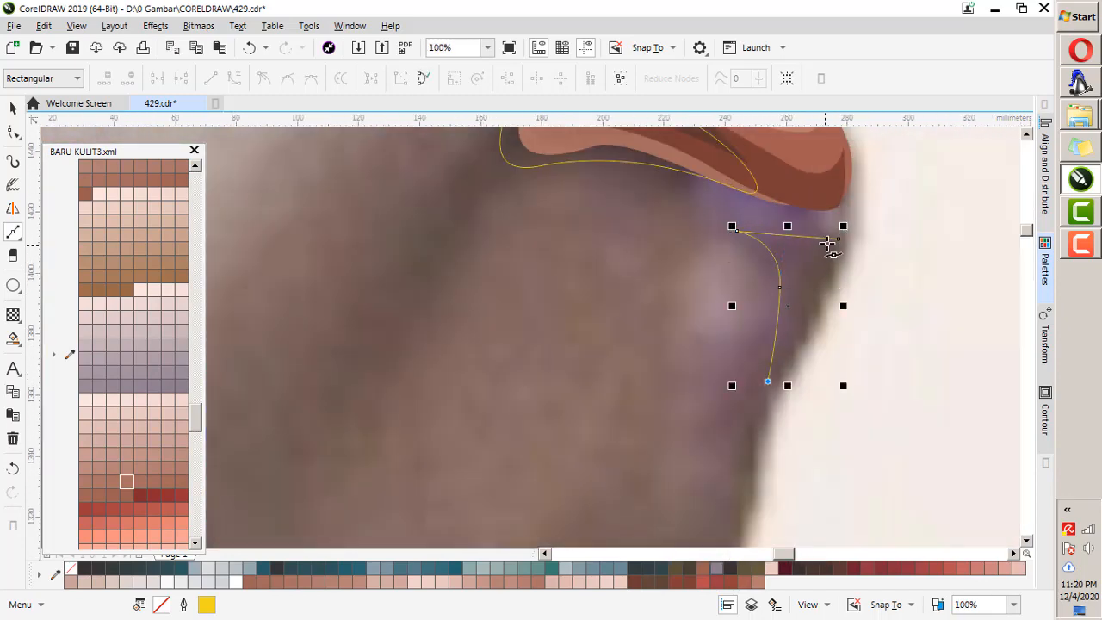
{"action": "left_click", "coordinate": [837, 243]}
Trace a wider closed contour around the filled neck shadow, from the chin down to the collar's point, with extra margin on the nape side.
{"action": "scroll", "coordinate": [772, 235], "scroll_direction": "down", "scroll_amount": 3}
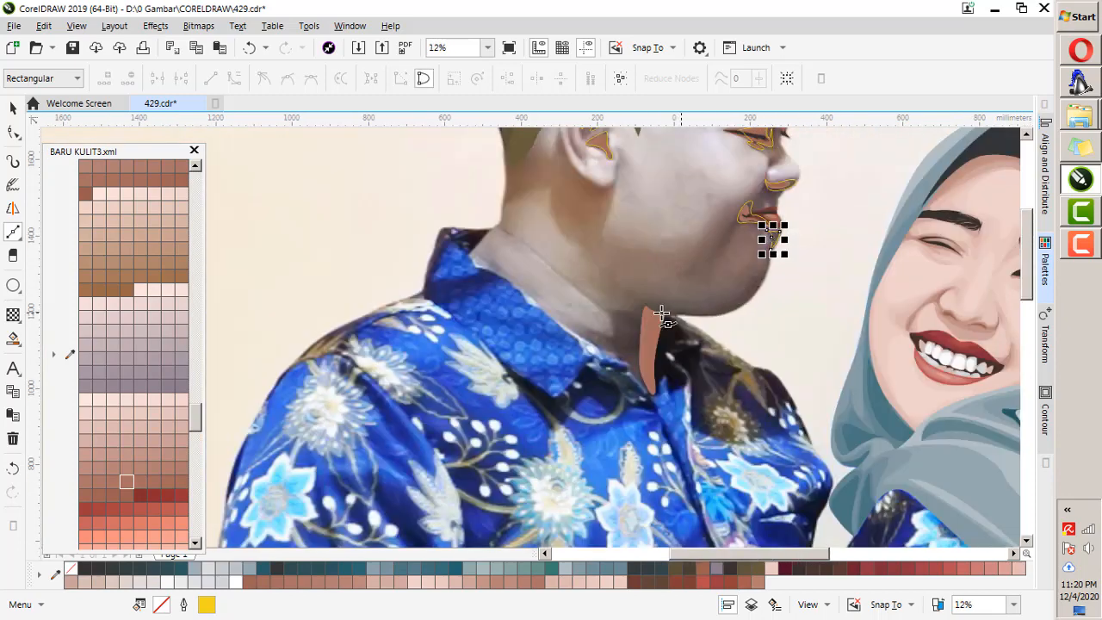
{"action": "scroll", "coordinate": [642, 319], "scroll_direction": "up", "scroll_amount": 2}
{"action": "left_click", "coordinate": [700, 315]}
{"action": "left_click_drag", "start_coordinate": [609, 265], "coordinate": [592, 253]}
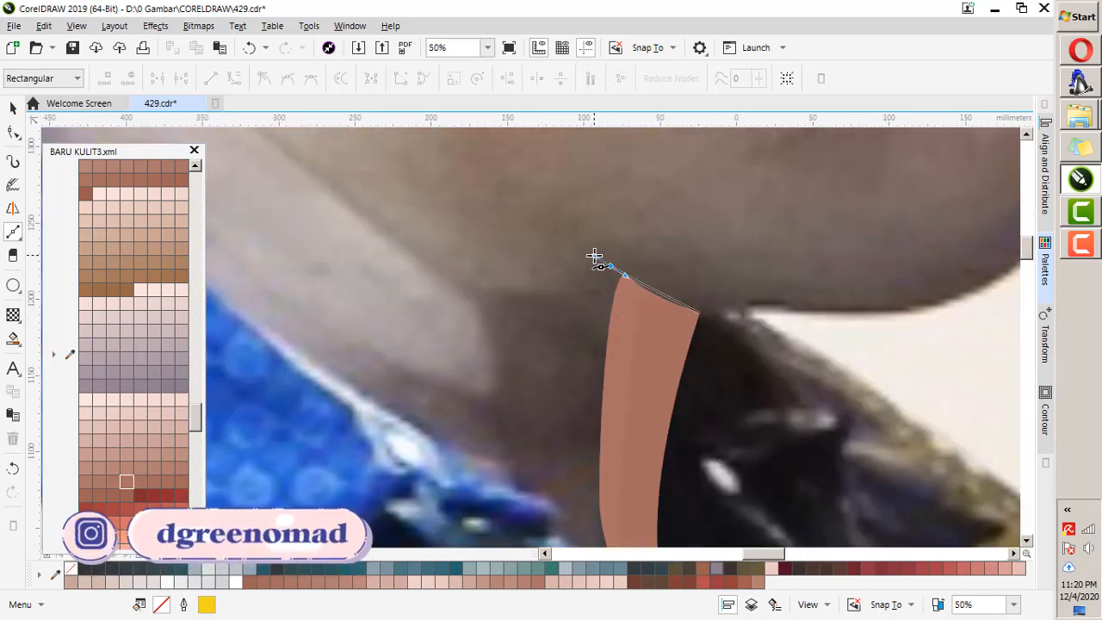
{"action": "left_click_drag", "start_coordinate": [590, 368], "coordinate": [586, 424]}
{"action": "scroll", "coordinate": [585, 413], "scroll_direction": "down", "scroll_amount": 3}
{"action": "scroll", "coordinate": [579, 409], "scroll_direction": "up", "scroll_amount": 2}
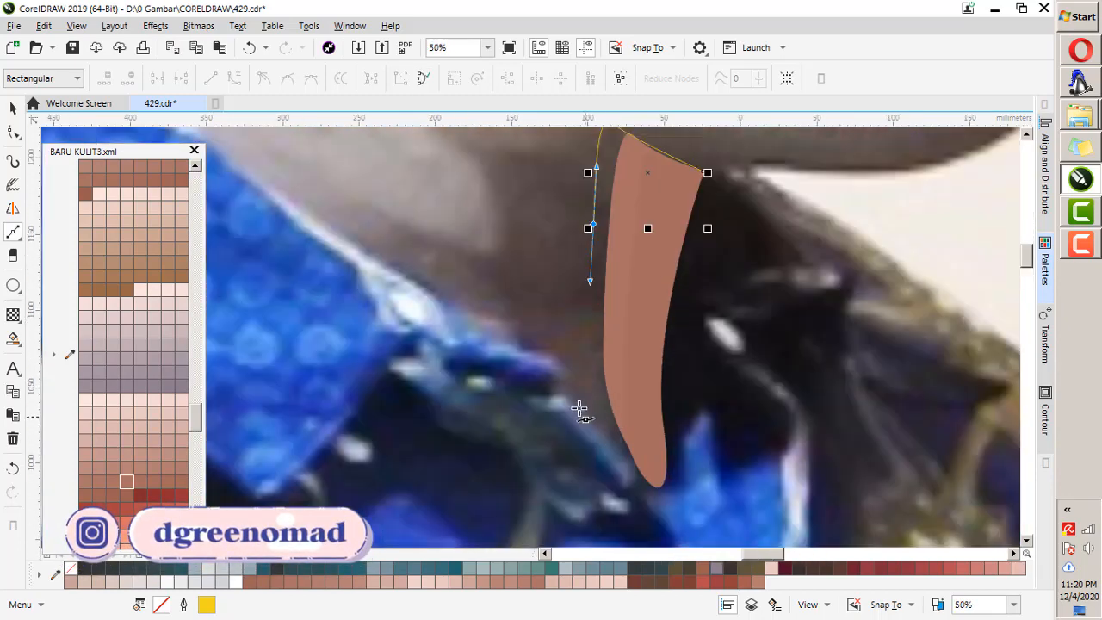
{"action": "left_click", "coordinate": [570, 402]}
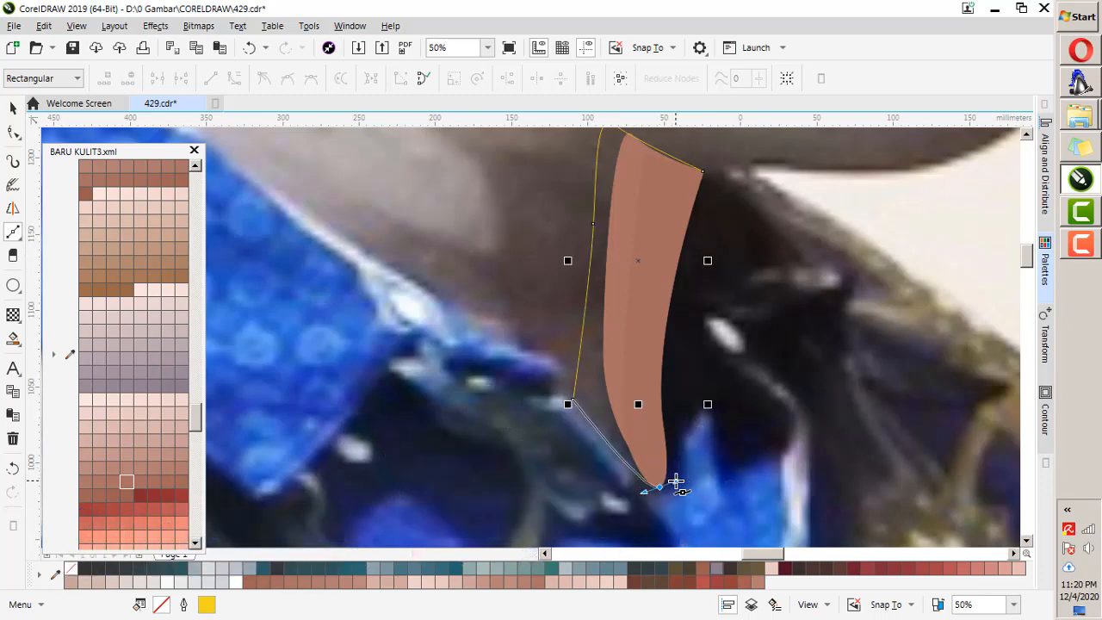
{"action": "left_click", "coordinate": [660, 487]}
{"action": "key", "text": "ctrl+z"}
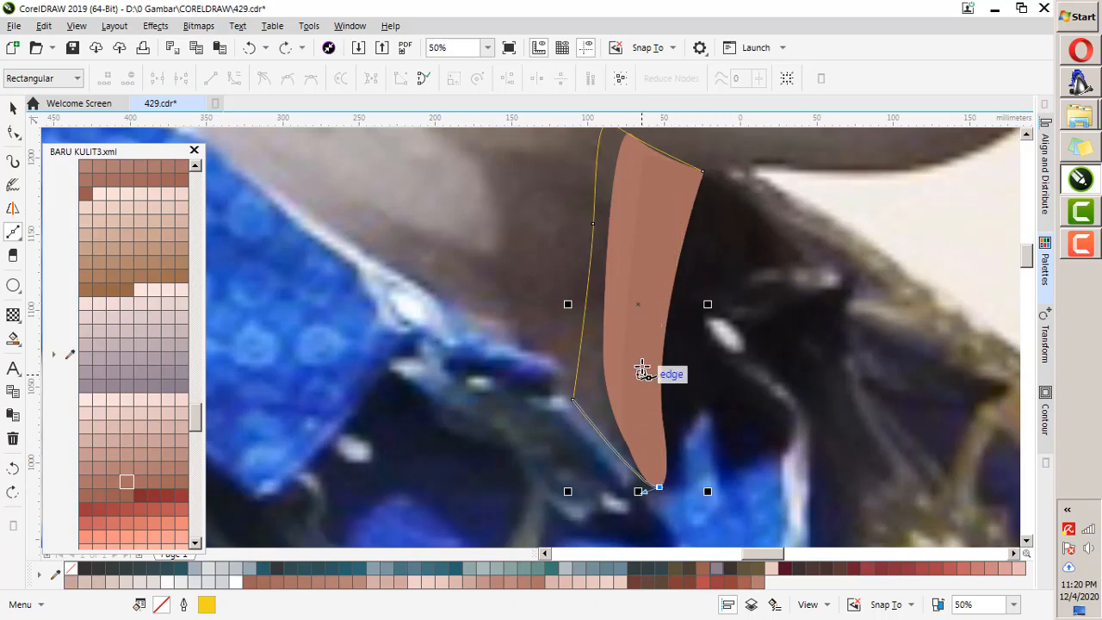
{"action": "left_click_drag", "start_coordinate": [642, 343], "coordinate": [654, 305]}
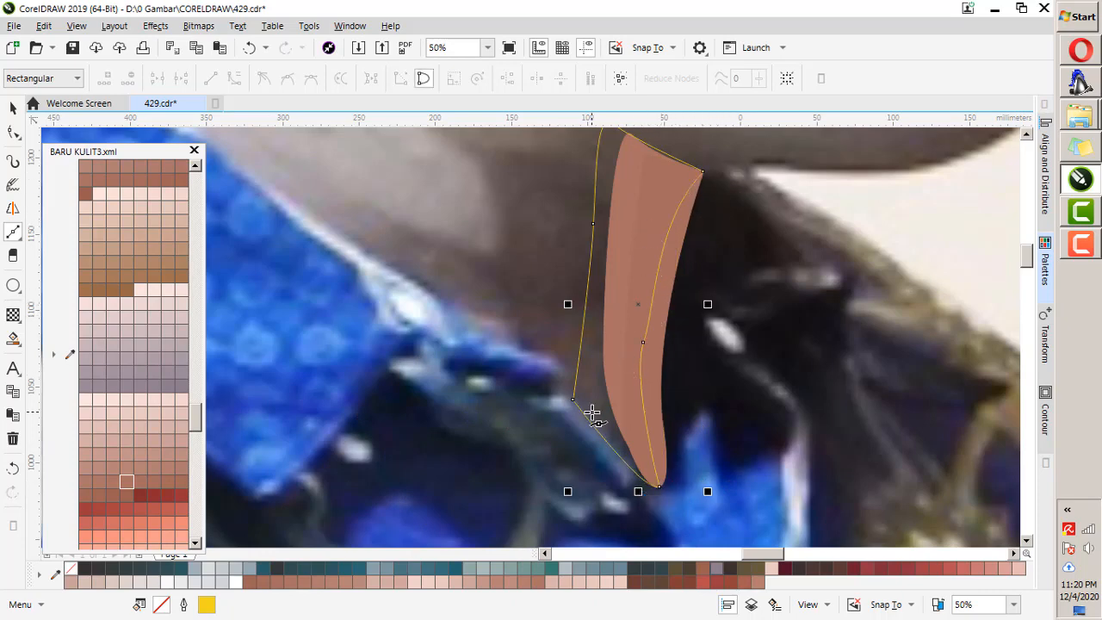
Fill and outline all the new eye, nose, mouth, chin, ear and neck contours with R171 G118 B105, placed behind the darker shapes.
{"action": "scroll", "coordinate": [670, 212], "scroll_direction": "down", "scroll_amount": 4}
{"action": "scroll", "coordinate": [669, 314], "scroll_direction": "up", "scroll_amount": 2}
{"action": "key", "text": "space"}
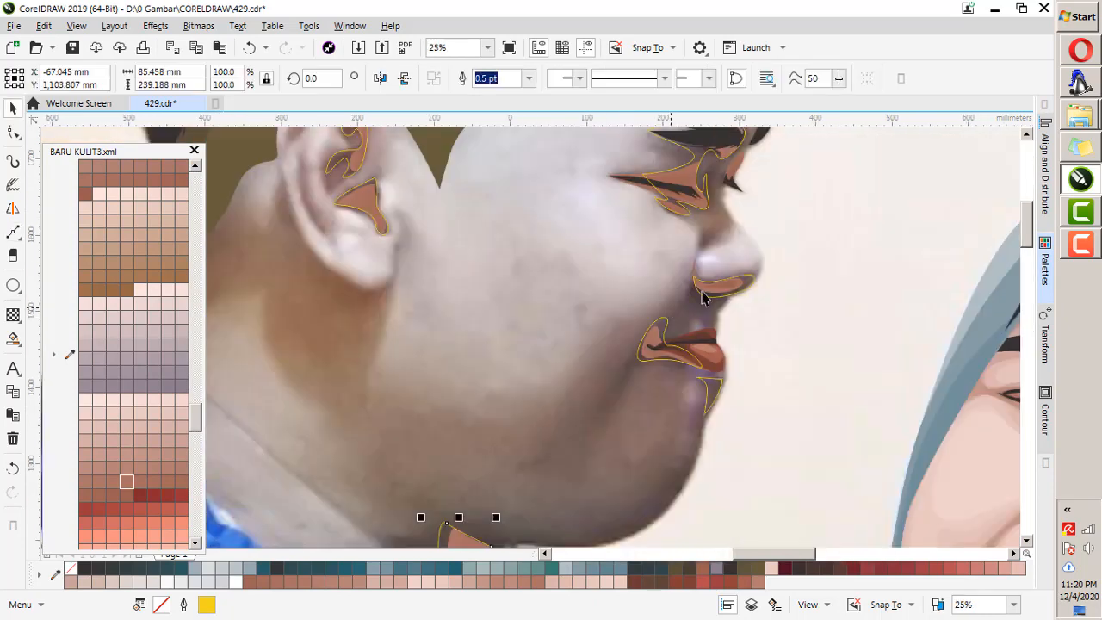
{"action": "left_click", "coordinate": [744, 304]}
{"action": "scroll", "coordinate": [679, 319], "scroll_direction": "down", "scroll_amount": 2}
{"action": "scroll", "coordinate": [617, 332], "scroll_direction": "up", "scroll_amount": 2}
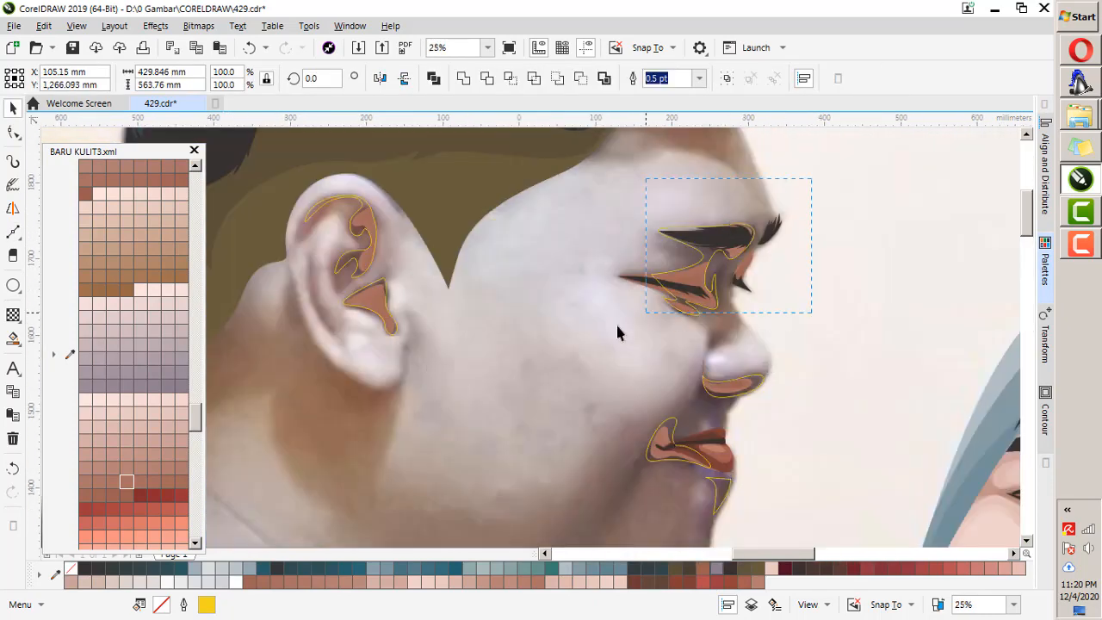
{"action": "left_click_drag", "start_coordinate": [287, 169], "coordinate": [289, 166]}
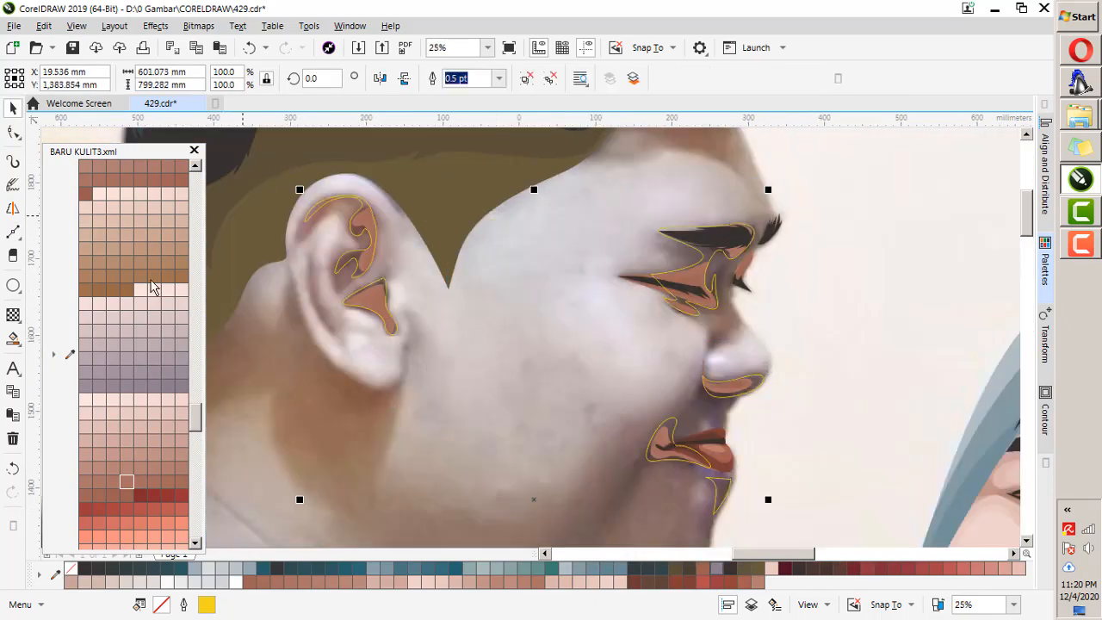
{"action": "left_click", "coordinate": [98, 476]}
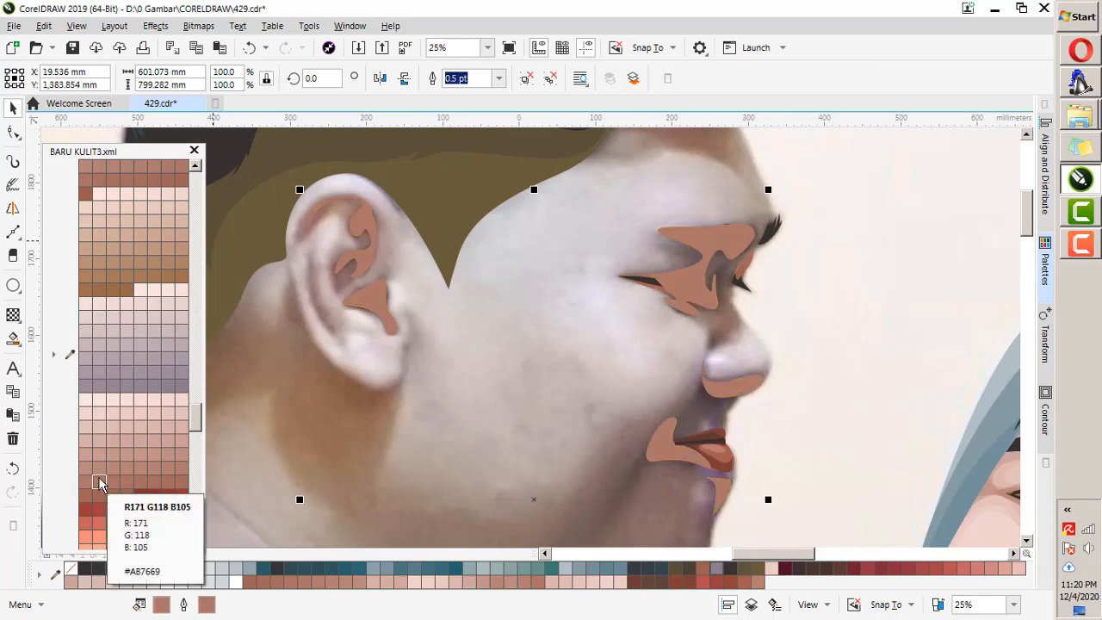
{"action": "right_click", "coordinate": [98, 476]}
{"action": "key", "text": "Escape"}
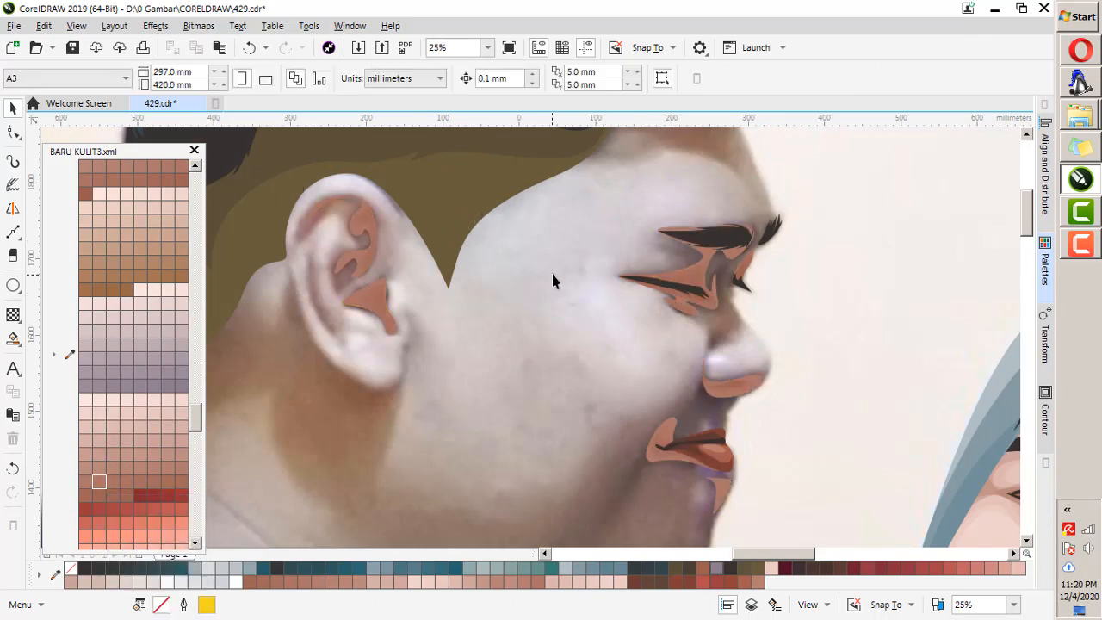
Start a broader neck contour at the neck shadow's chin-side corner, following the jaw underside with two pointed hooks and curving down the neck.
{"action": "scroll", "coordinate": [555, 270], "scroll_direction": "down", "scroll_amount": 2}
{"action": "scroll", "coordinate": [510, 454], "scroll_direction": "up", "scroll_amount": 4}
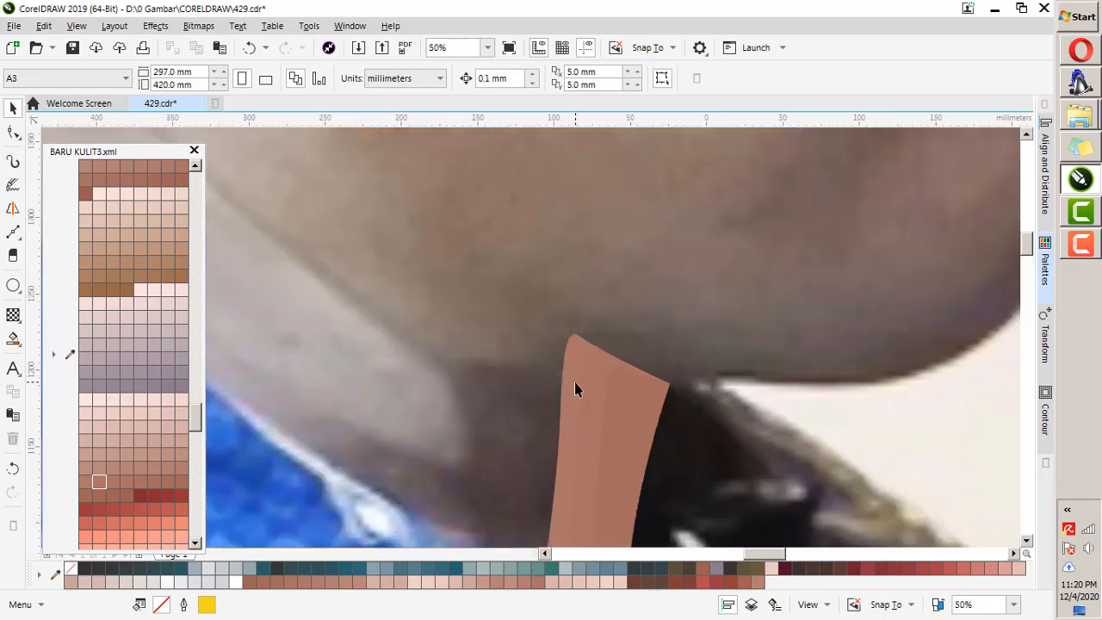
{"action": "key", "text": "F5"}
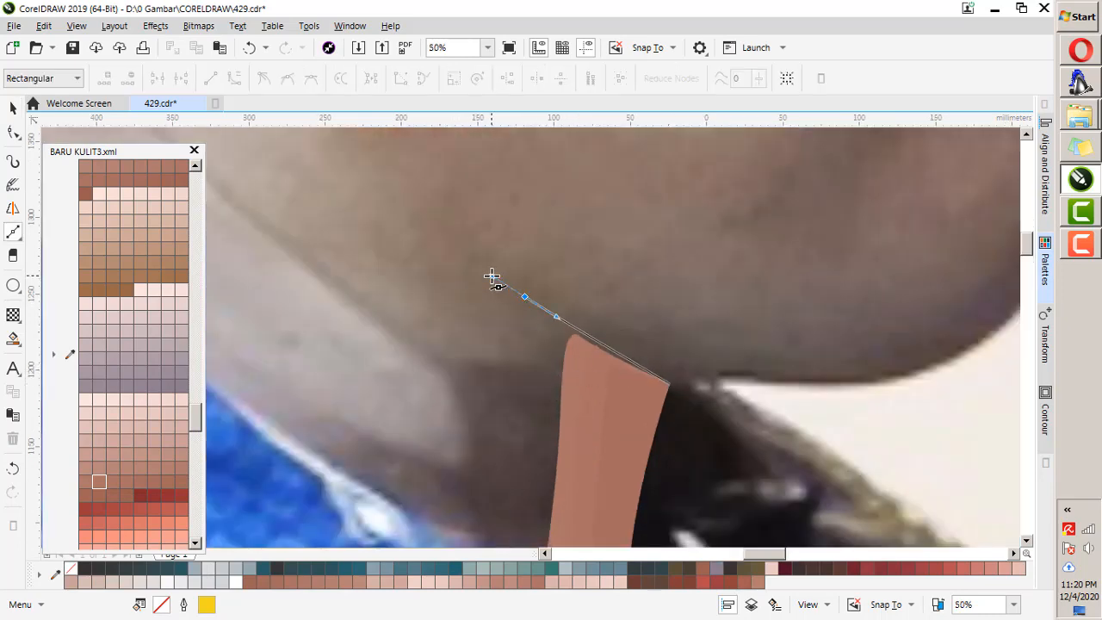
{"action": "left_click_drag", "start_coordinate": [491, 276], "coordinate": [492, 276]}
{"action": "left_click", "coordinate": [540, 351]}
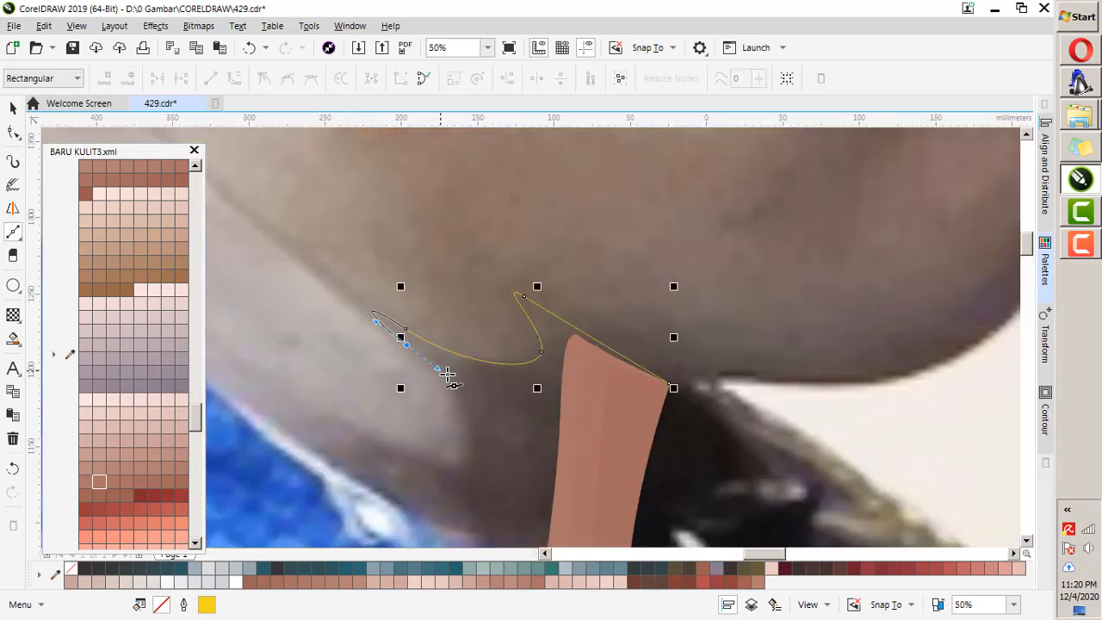
{"action": "left_click_drag", "start_coordinate": [446, 371], "coordinate": [462, 381]}
{"action": "left_click_drag", "start_coordinate": [423, 506], "coordinate": [423, 505]}
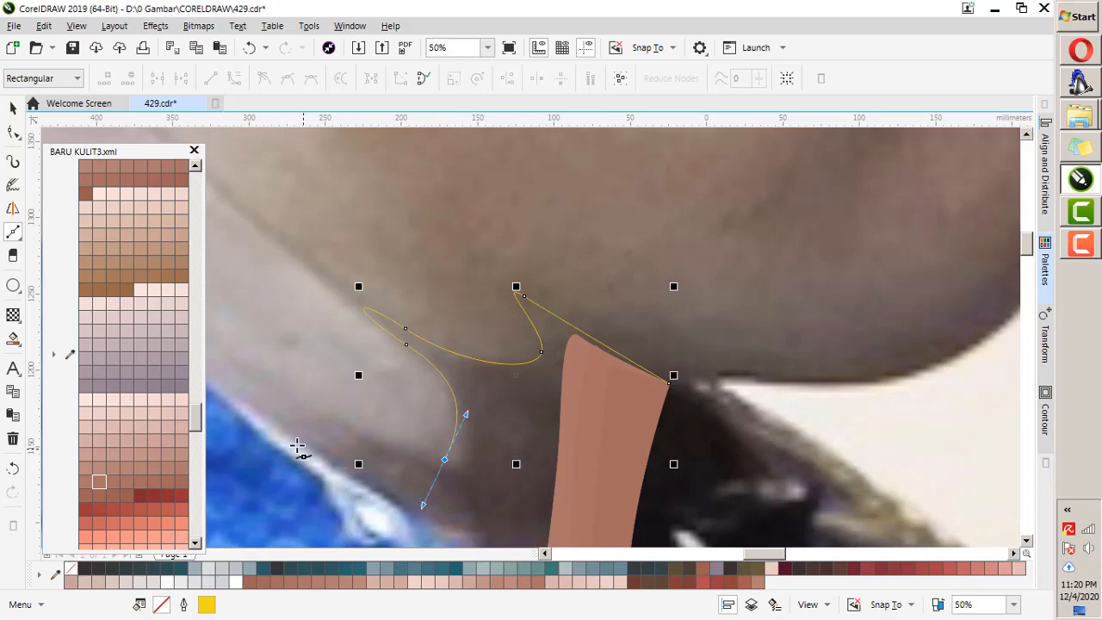
Continue the broader neck contour to the shirt collar, follow the collar edge with a small step, and close it at the chin-side corner.
{"action": "left_click", "coordinate": [261, 414]}
{"action": "scroll", "coordinate": [377, 338], "scroll_direction": "down", "scroll_amount": 2}
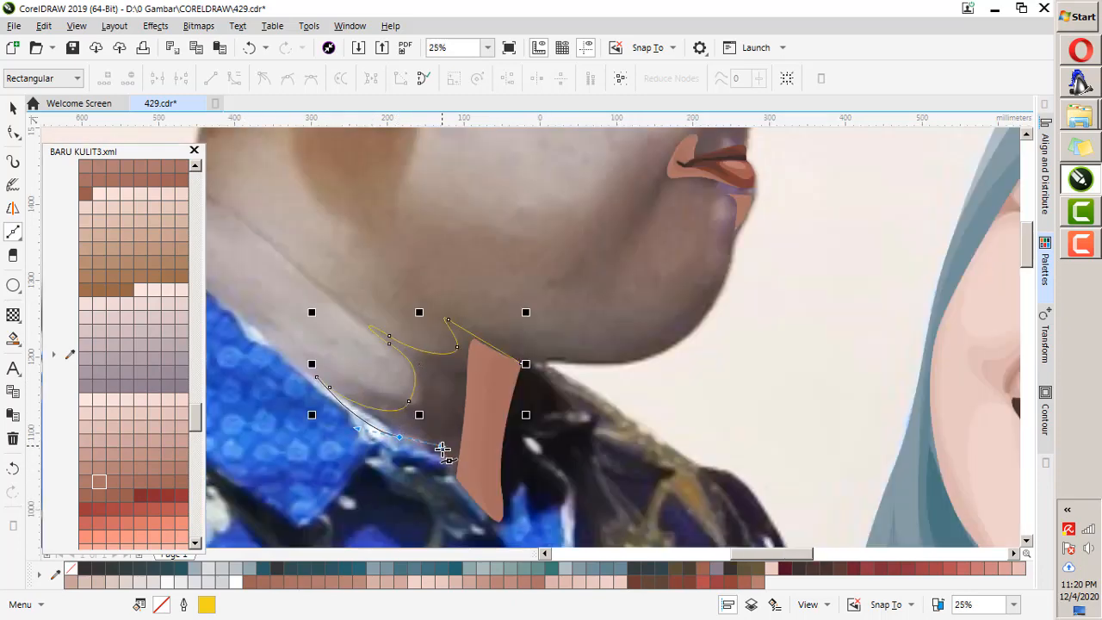
{"action": "scroll", "coordinate": [392, 437], "scroll_direction": "up", "scroll_amount": 2}
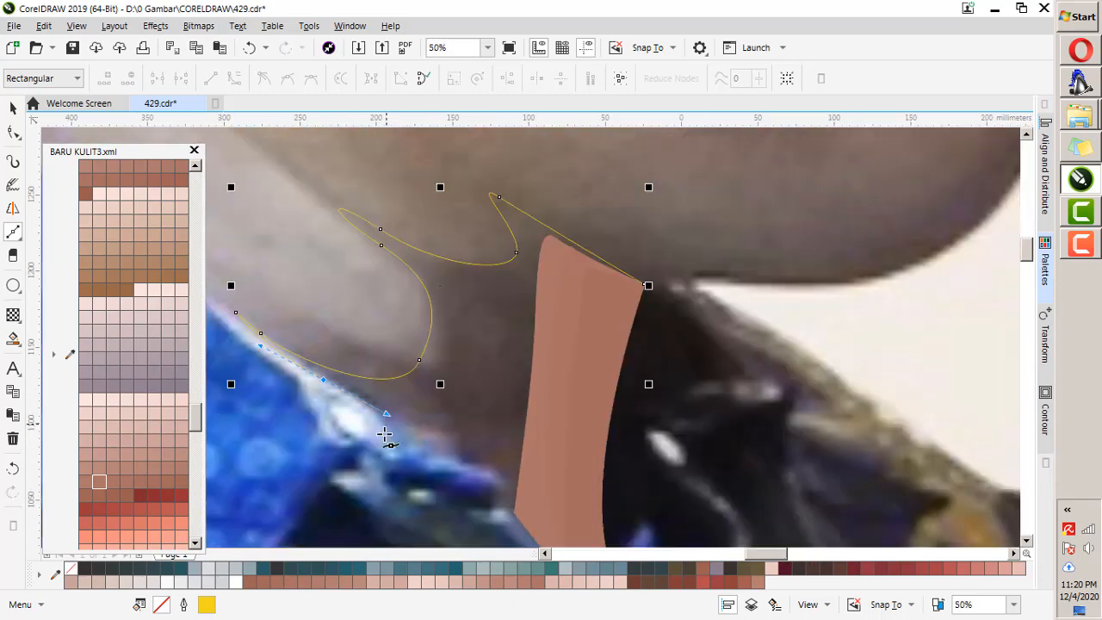
{"action": "left_click_drag", "start_coordinate": [384, 437], "coordinate": [465, 444]}
{"action": "left_click", "coordinate": [454, 466]}
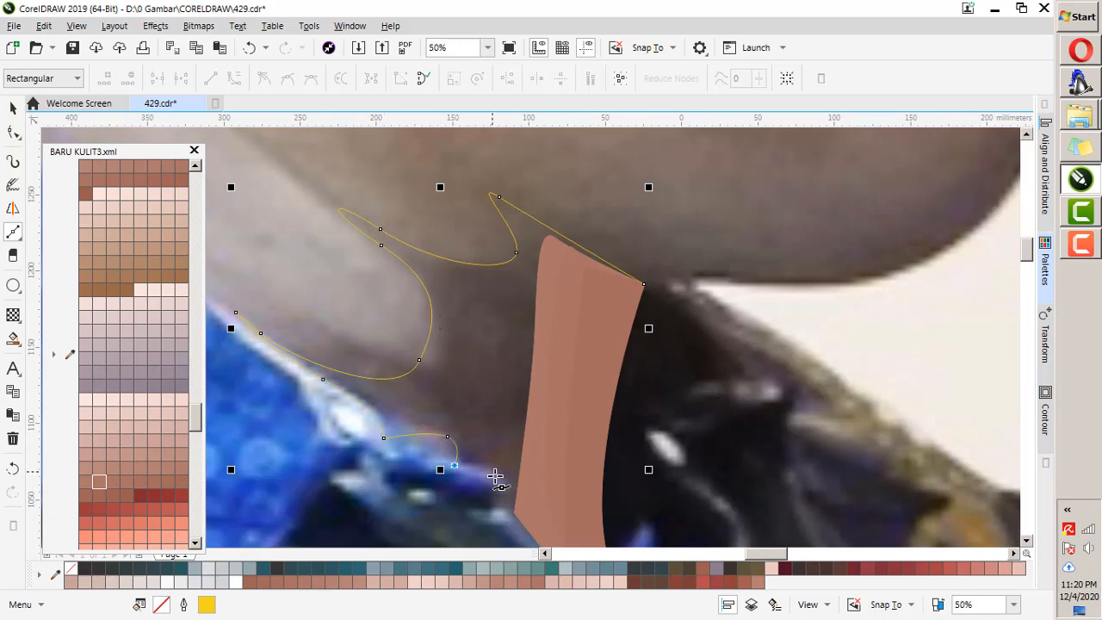
{"action": "left_click_drag", "start_coordinate": [495, 478], "coordinate": [514, 513]}
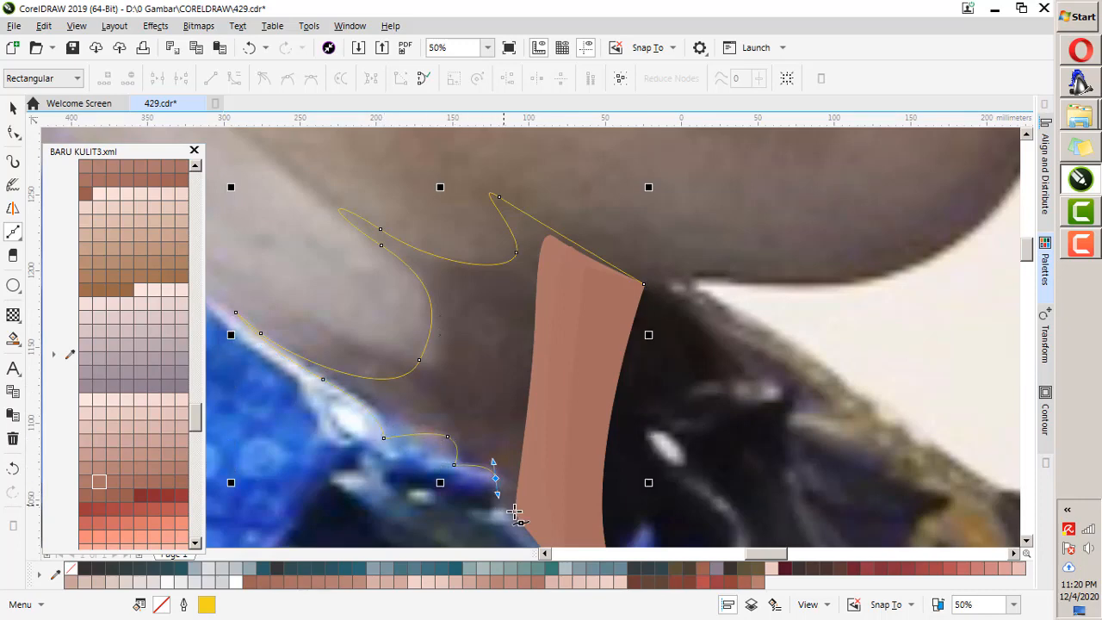
{"action": "left_click", "coordinate": [645, 286]}
Start a larger nose-and-mouth contour at the mouth corner, arching over the area above the upper lip to the face's profile edge.
{"action": "scroll", "coordinate": [605, 342], "scroll_direction": "down", "scroll_amount": 4}
{"action": "scroll", "coordinate": [663, 319], "scroll_direction": "up", "scroll_amount": 4}
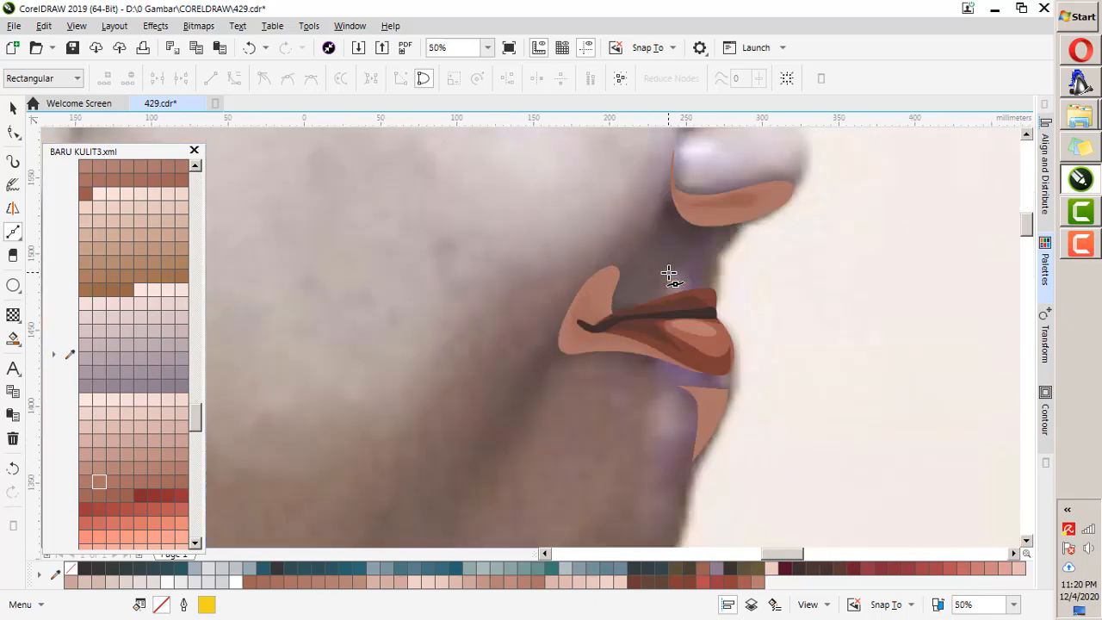
{"action": "scroll", "coordinate": [634, 289], "scroll_direction": "up", "scroll_amount": 2}
{"action": "left_click_drag", "start_coordinate": [587, 326], "coordinate": [654, 205]}
{"action": "scroll", "coordinate": [681, 275], "scroll_direction": "down", "scroll_amount": 2}
{"action": "scroll", "coordinate": [644, 287], "scroll_direction": "up", "scroll_amount": 2}
{"action": "left_click_drag", "start_coordinate": [654, 300], "coordinate": [707, 315]}
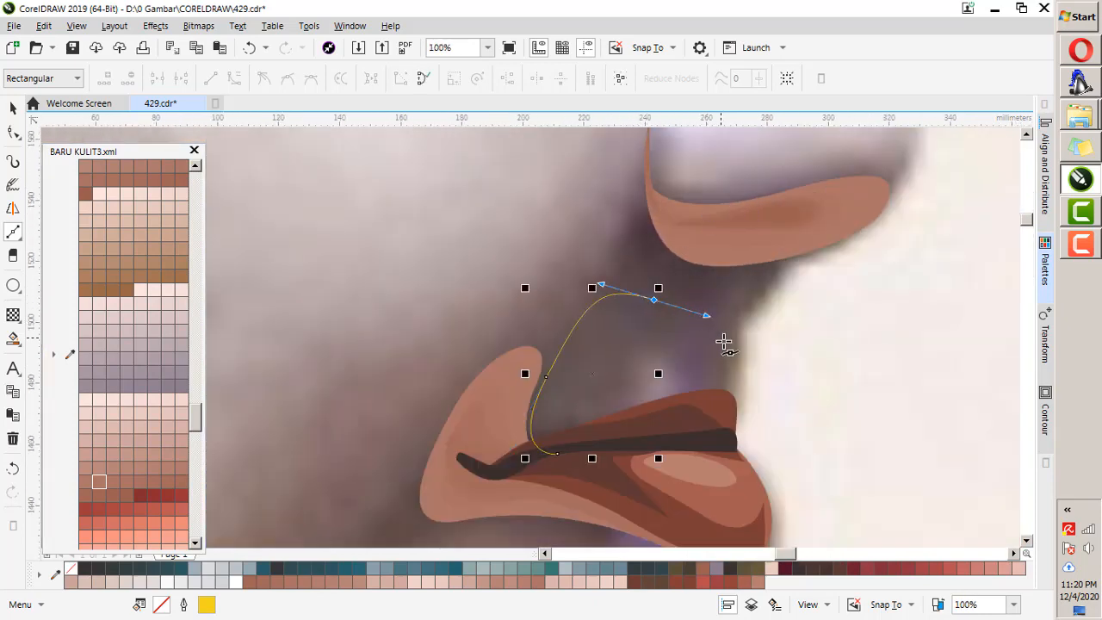
{"action": "left_click", "coordinate": [731, 358]}
Continue the contour up the profile under the nose, around the nose tip, and back above the filled nose shadow toward the nostril crease.
{"action": "left_click_drag", "start_coordinate": [808, 252], "coordinate": [853, 236]}
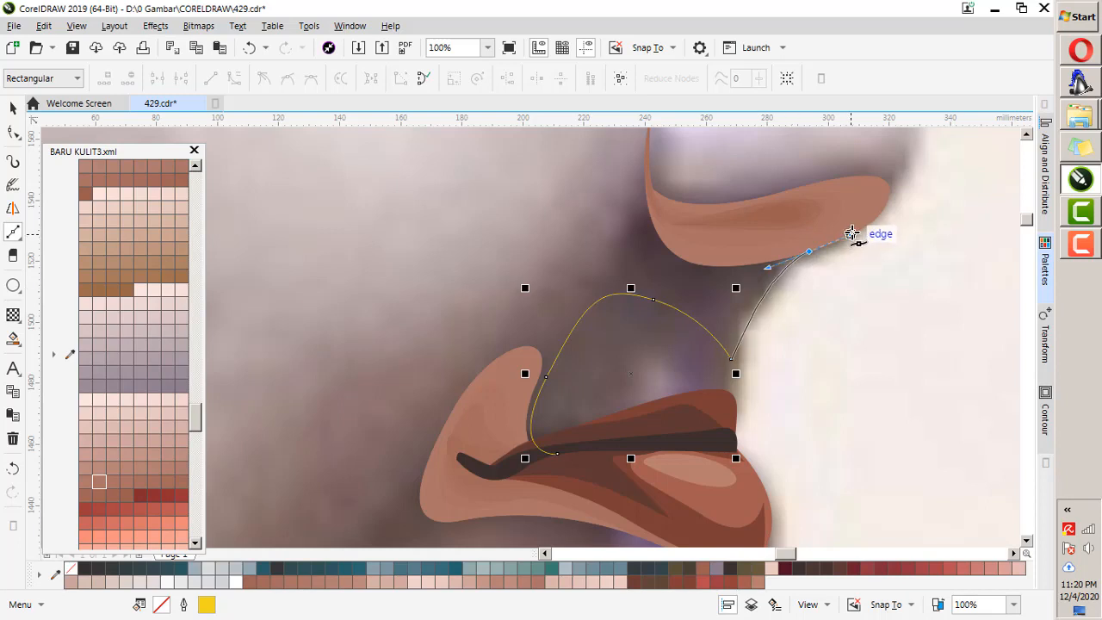
{"action": "scroll", "coordinate": [807, 324], "scroll_direction": "down", "scroll_amount": 2}
{"action": "scroll", "coordinate": [843, 285], "scroll_direction": "up", "scroll_amount": 2}
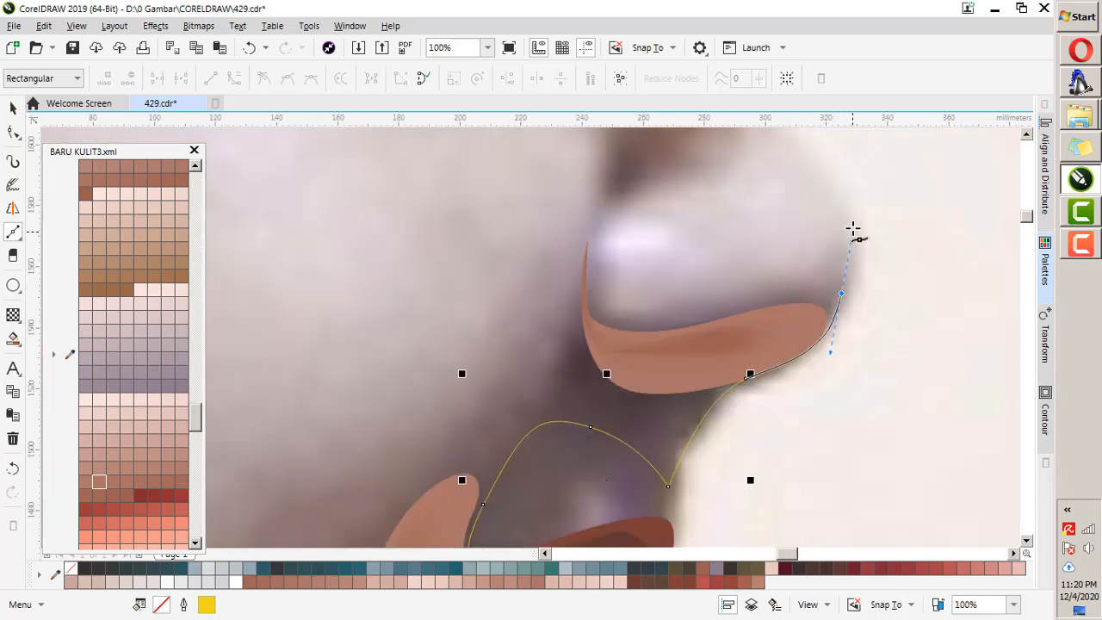
{"action": "left_click_drag", "start_coordinate": [852, 228], "coordinate": [851, 227]}
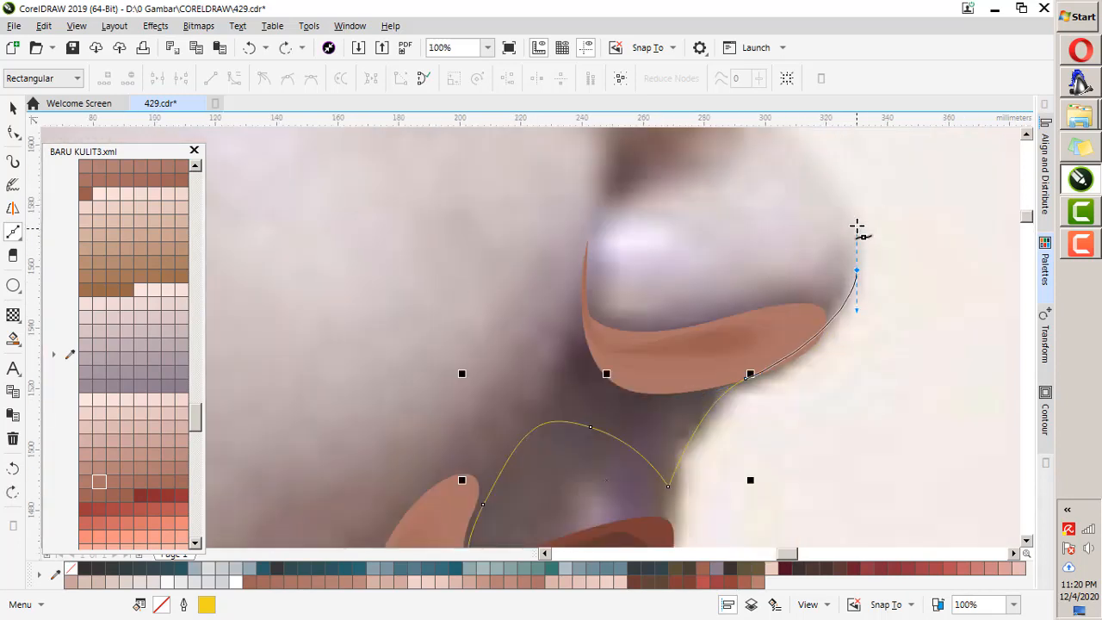
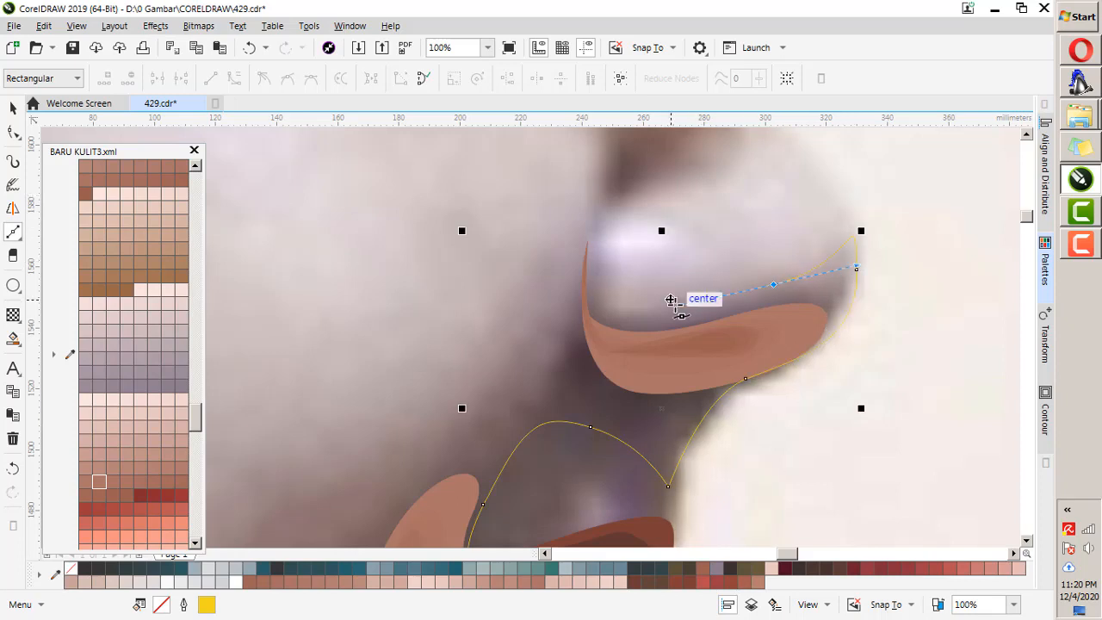
{"action": "left_click_drag", "start_coordinate": [597, 290], "coordinate": [597, 239]}
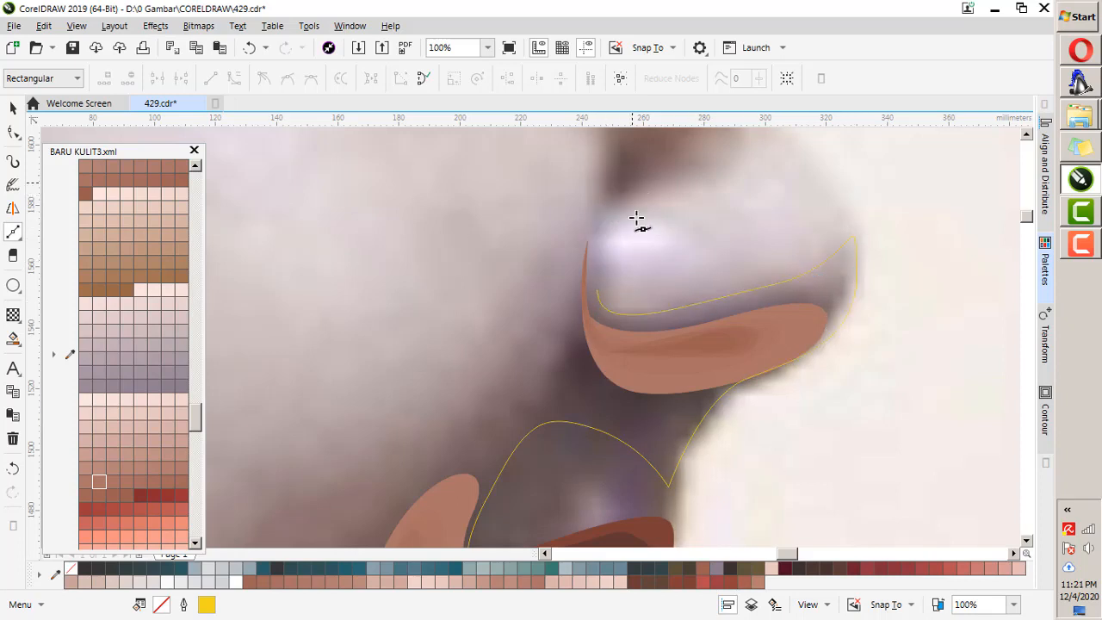
Continue the shadow outline around the nostril crease and down from the nose toward the mouth corner.
{"action": "scroll", "coordinate": [636, 219], "scroll_direction": "down", "scroll_amount": 1}
{"action": "scroll", "coordinate": [656, 230], "scroll_direction": "up", "scroll_amount": 1}
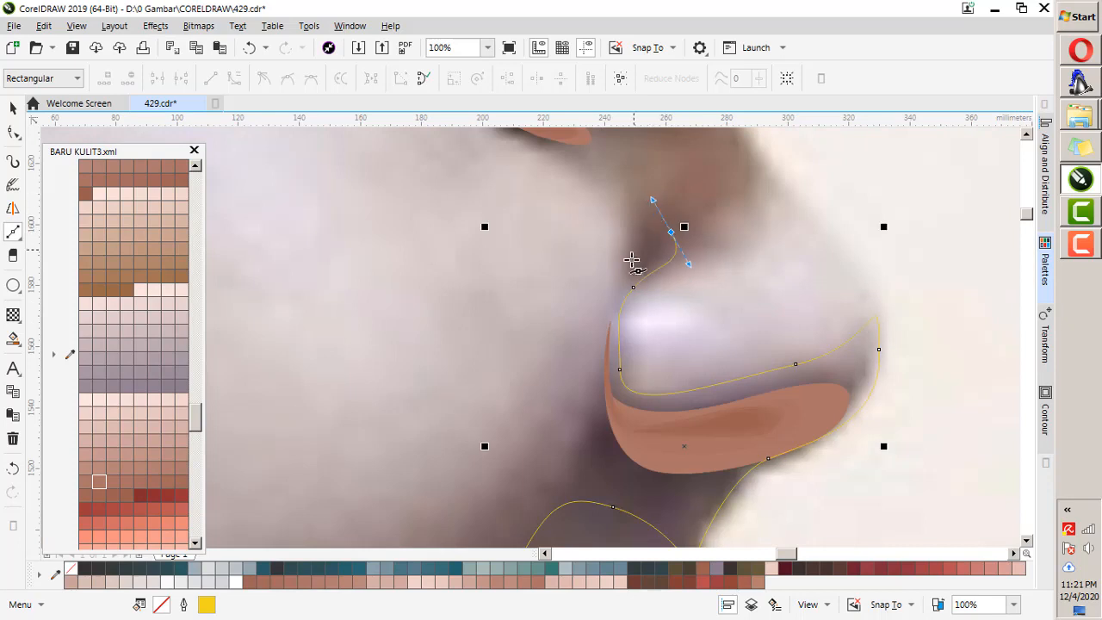
{"action": "left_click_drag", "start_coordinate": [605, 324], "coordinate": [609, 322]}
{"action": "left_click_drag", "start_coordinate": [606, 387], "coordinate": [606, 437]}
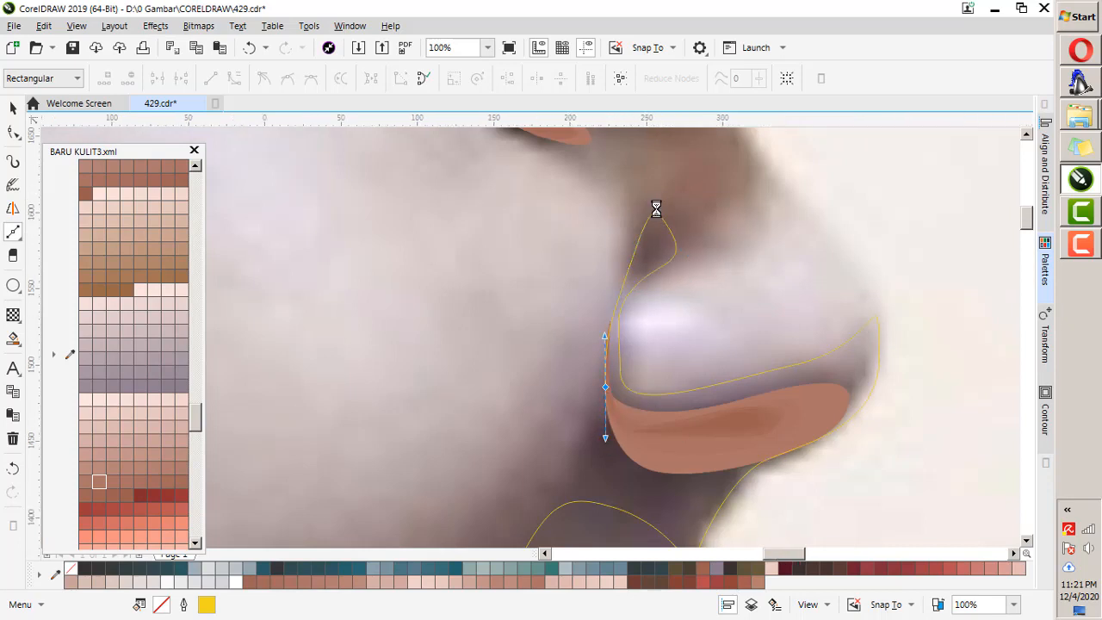
{"action": "scroll", "coordinate": [655, 198], "scroll_direction": "down", "scroll_amount": 1}
{"action": "scroll", "coordinate": [585, 374], "scroll_direction": "up", "scroll_amount": 1}
{"action": "scroll", "coordinate": [635, 226], "scroll_direction": "down", "scroll_amount": 1}
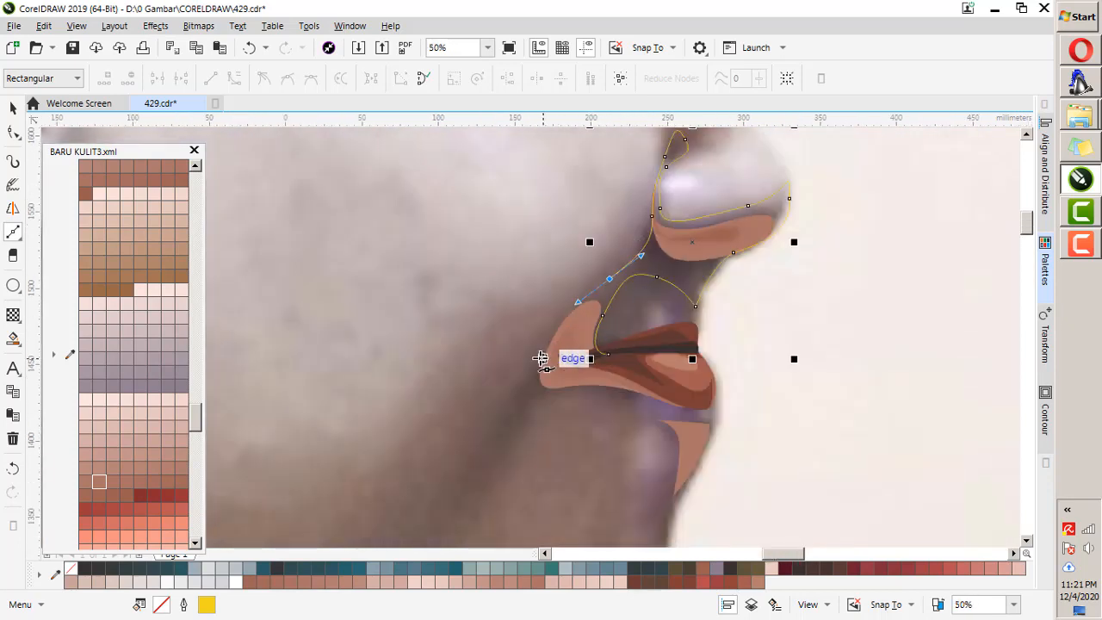
Curve the outline around the mouth corner, along the underside of the lower lip, and close it at the inner lip node.
{"action": "left_click_drag", "start_coordinate": [541, 364], "coordinate": [542, 408]}
{"action": "left_click_drag", "start_coordinate": [611, 390], "coordinate": [716, 397]}
{"action": "scroll", "coordinate": [691, 428], "scroll_direction": "up", "scroll_amount": 1}
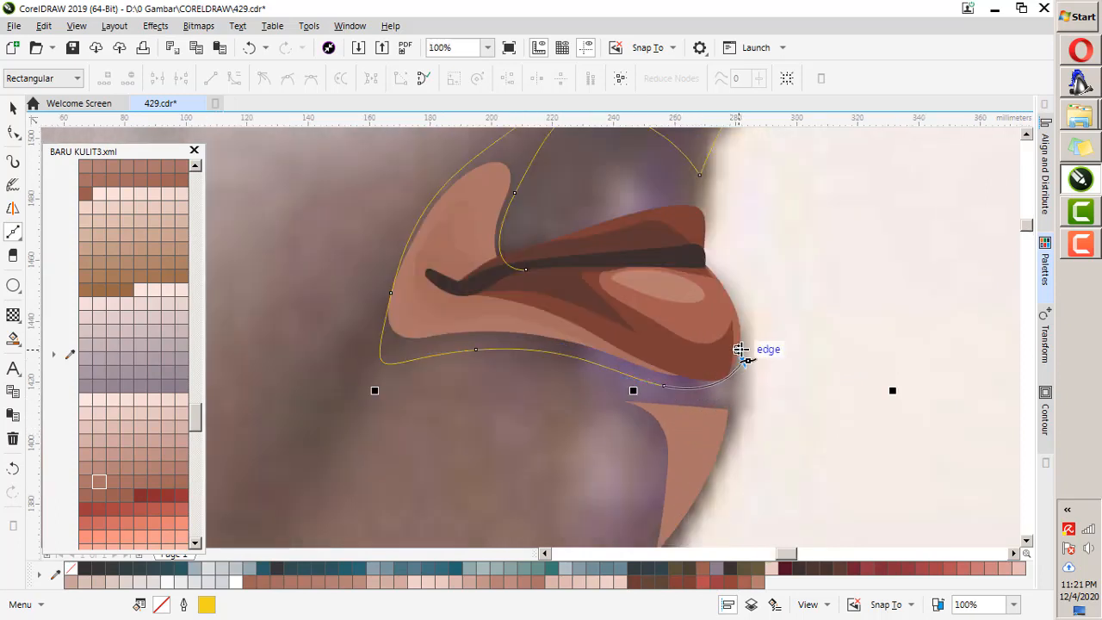
{"action": "left_click_drag", "start_coordinate": [742, 336], "coordinate": [738, 281]}
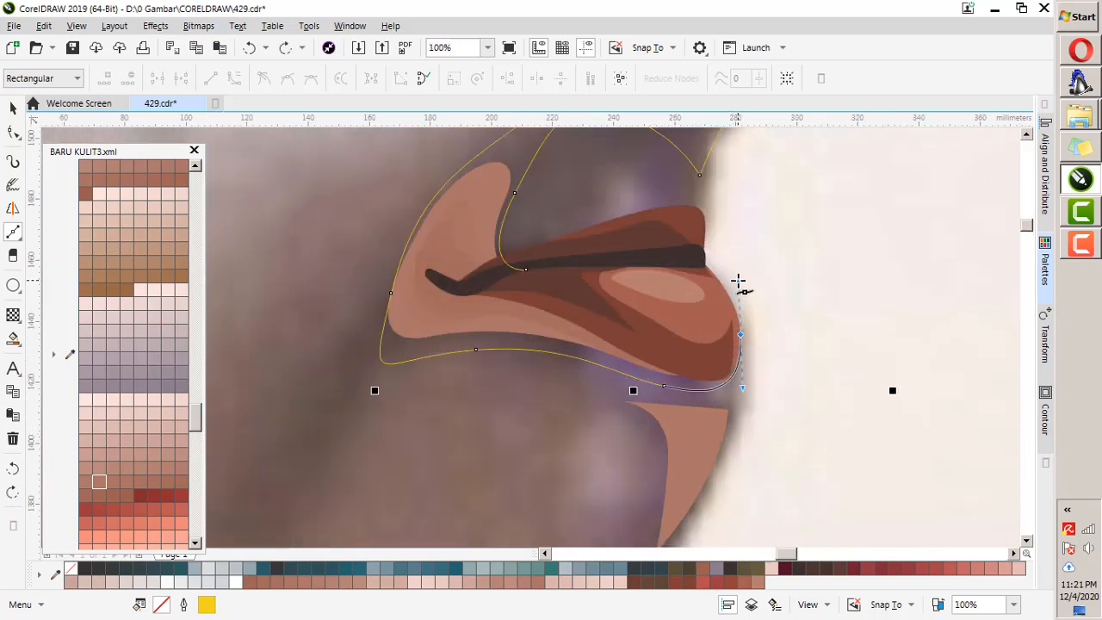
{"action": "left_click", "coordinate": [526, 270]}
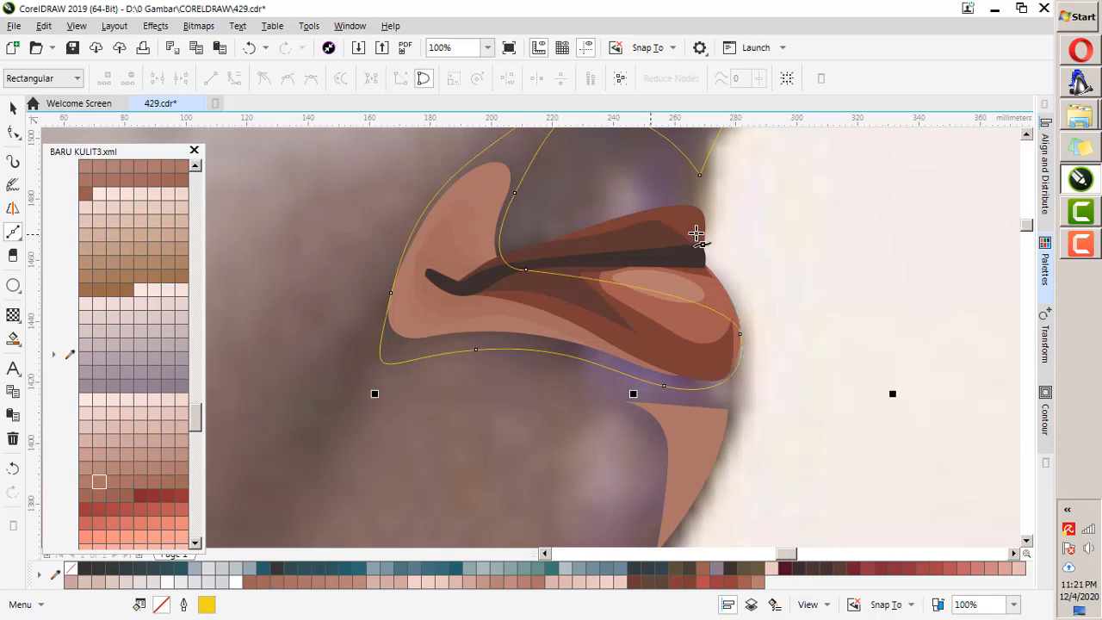
Draw a closed curved shadow outline beneath the lower lip, along the inner side of the filled chin shape.
{"action": "scroll", "coordinate": [696, 233], "scroll_direction": "down", "scroll_amount": 1}
{"action": "scroll", "coordinate": [671, 353], "scroll_direction": "up", "scroll_amount": 1}
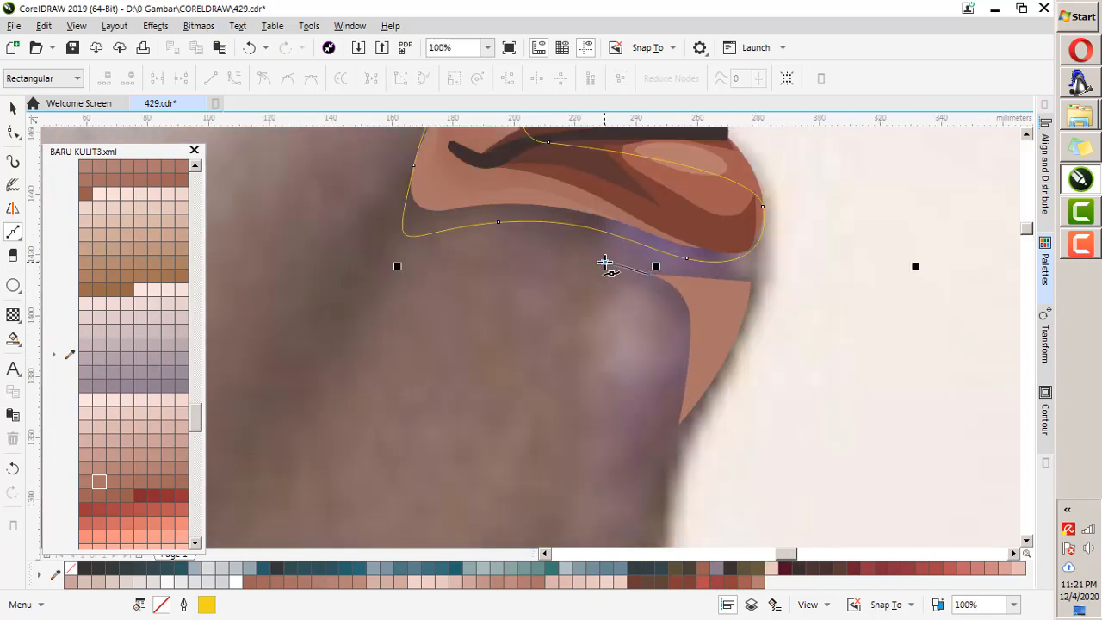
{"action": "left_click_drag", "start_coordinate": [602, 258], "coordinate": [647, 274]}
{"action": "left_click_drag", "start_coordinate": [657, 345], "coordinate": [654, 395]}
{"action": "left_click_drag", "start_coordinate": [604, 469], "coordinate": [604, 469]}
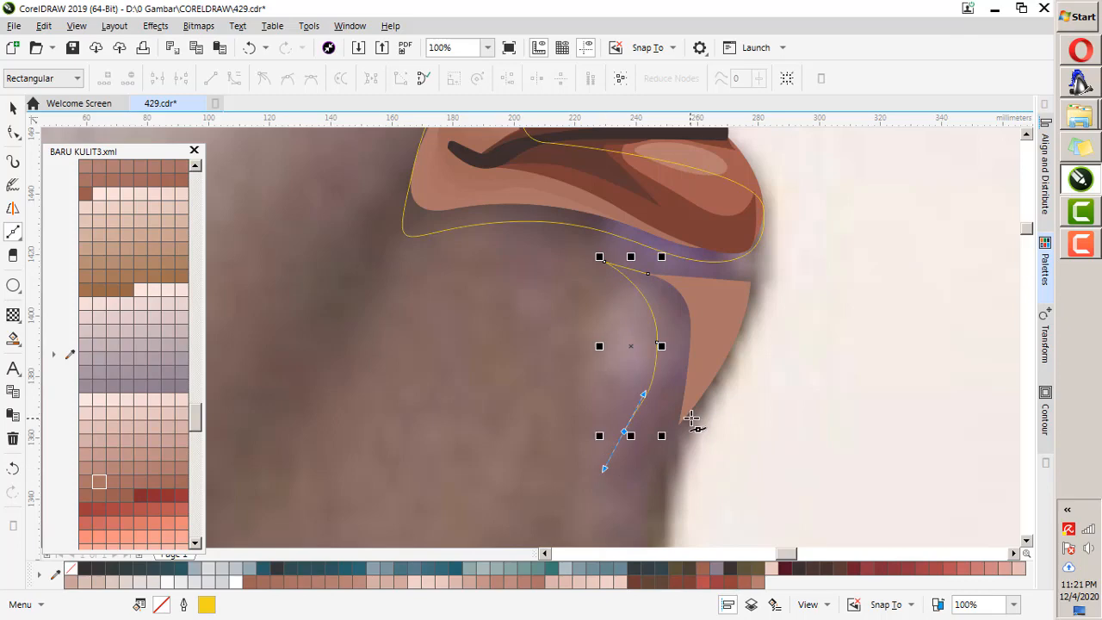
{"action": "left_click_drag", "start_coordinate": [678, 424], "coordinate": [707, 385]}
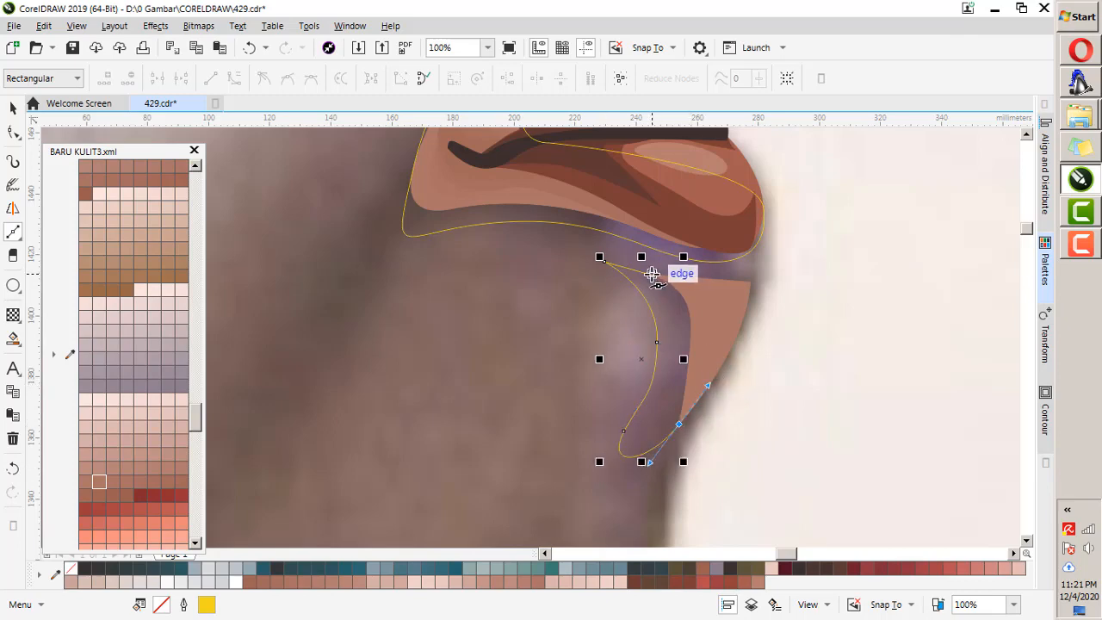
{"action": "left_click_drag", "start_coordinate": [651, 274], "coordinate": [730, 266]}
{"action": "scroll", "coordinate": [720, 264], "scroll_direction": "down", "scroll_amount": 2}
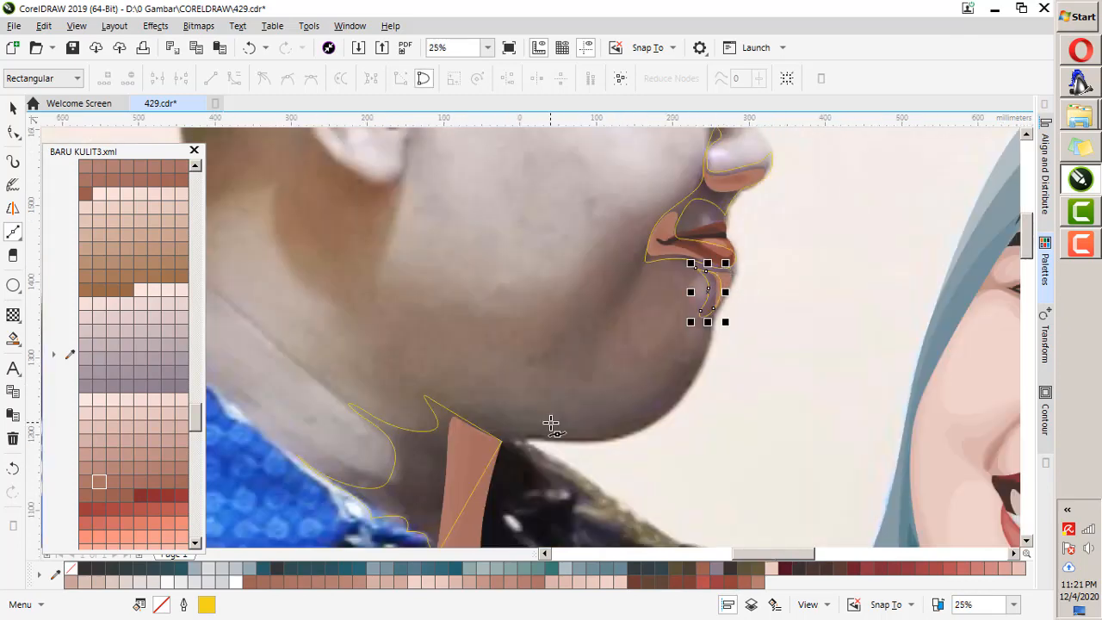
Start a shadow outline below the closed eye, tracing the under-eye folds and rising along the nose bridge.
{"action": "scroll", "coordinate": [648, 403], "scroll_direction": "down", "scroll_amount": 2}
{"action": "scroll", "coordinate": [659, 373], "scroll_direction": "up", "scroll_amount": 4}
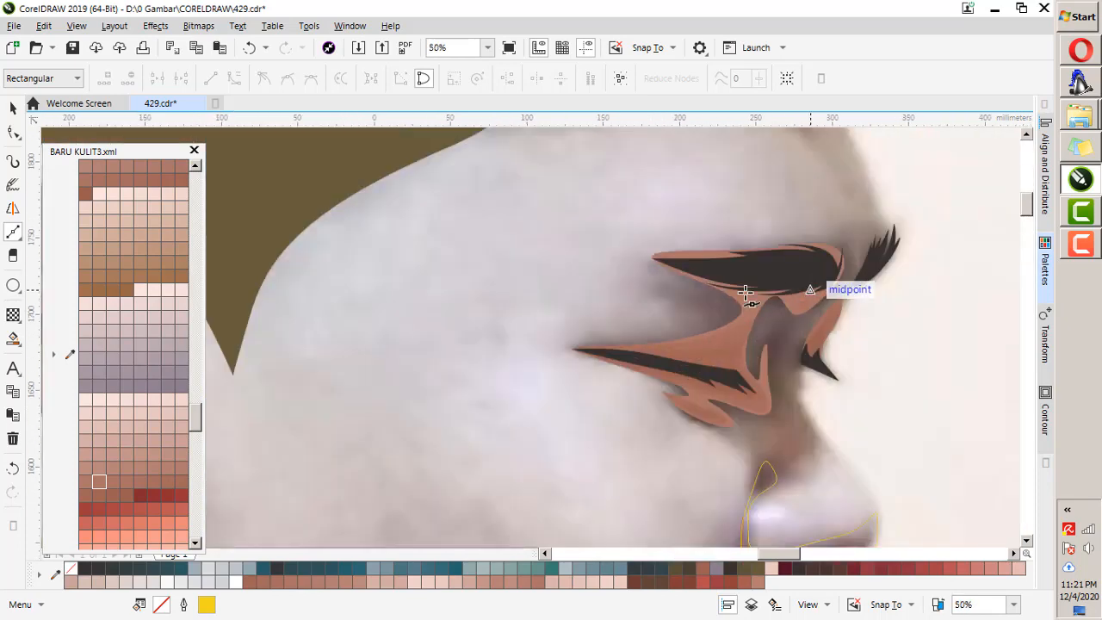
{"action": "scroll", "coordinate": [664, 408], "scroll_direction": "up", "scroll_amount": 2}
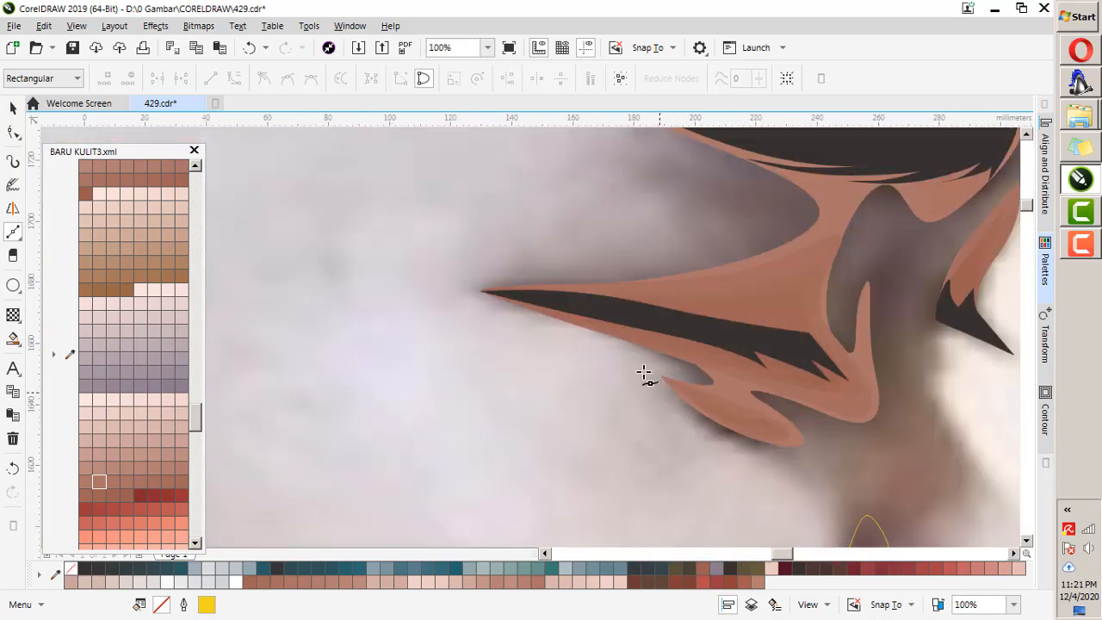
{"action": "left_click", "coordinate": [634, 343]}
{"action": "scroll", "coordinate": [685, 375], "scroll_direction": "up", "scroll_amount": 1}
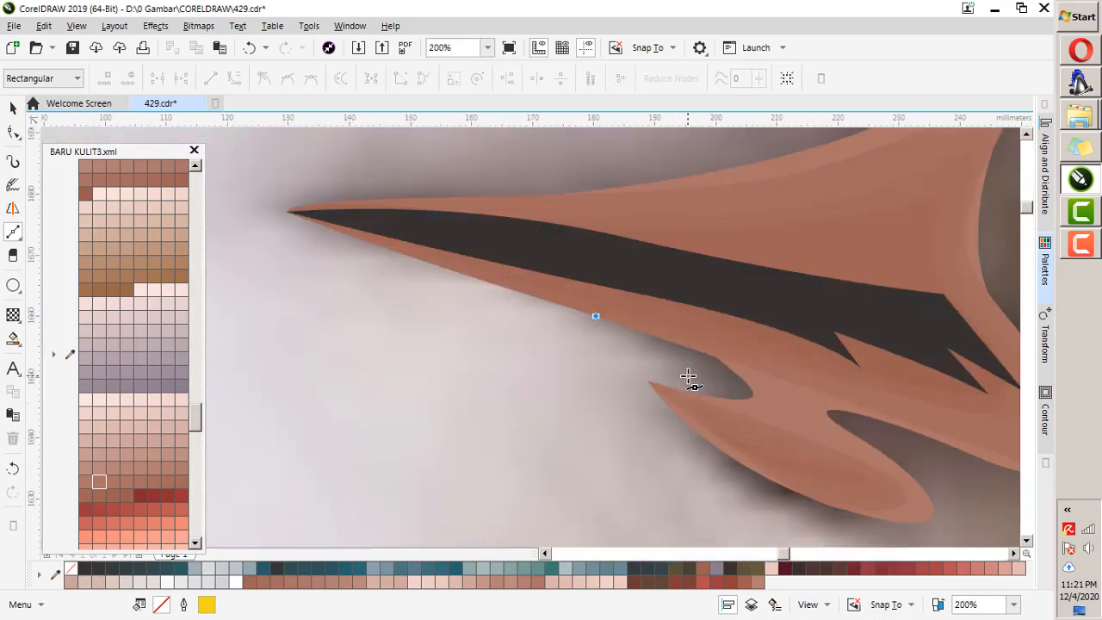
{"action": "left_click_drag", "start_coordinate": [658, 381], "coordinate": [634, 413]}
{"action": "scroll", "coordinate": [629, 413], "scroll_direction": "down", "scroll_amount": 1}
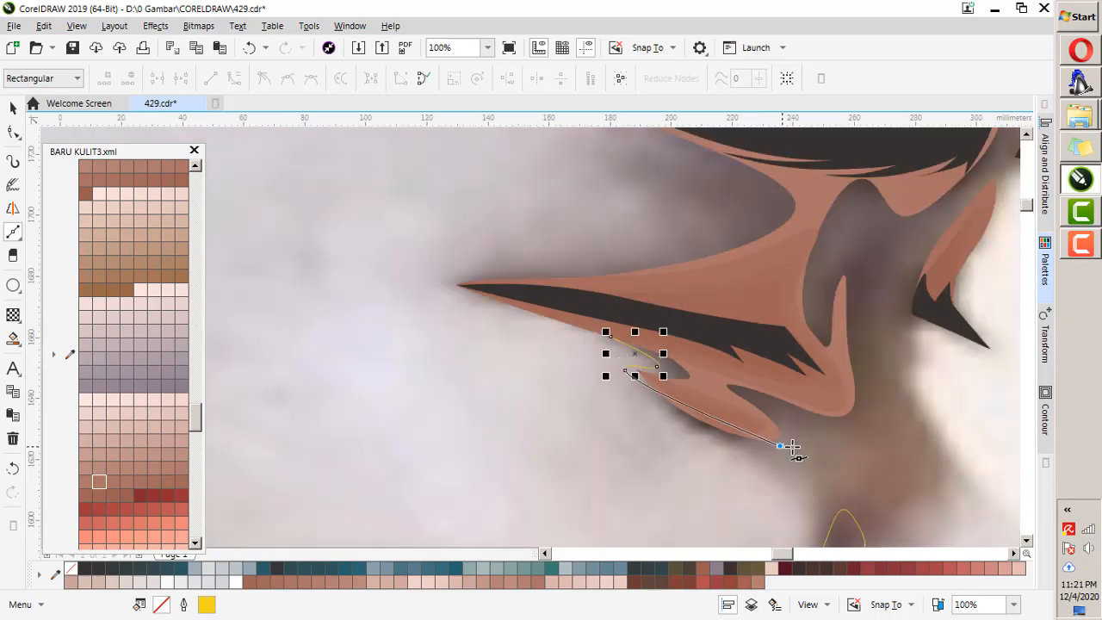
{"action": "left_click_drag", "start_coordinate": [873, 434], "coordinate": [910, 460]}
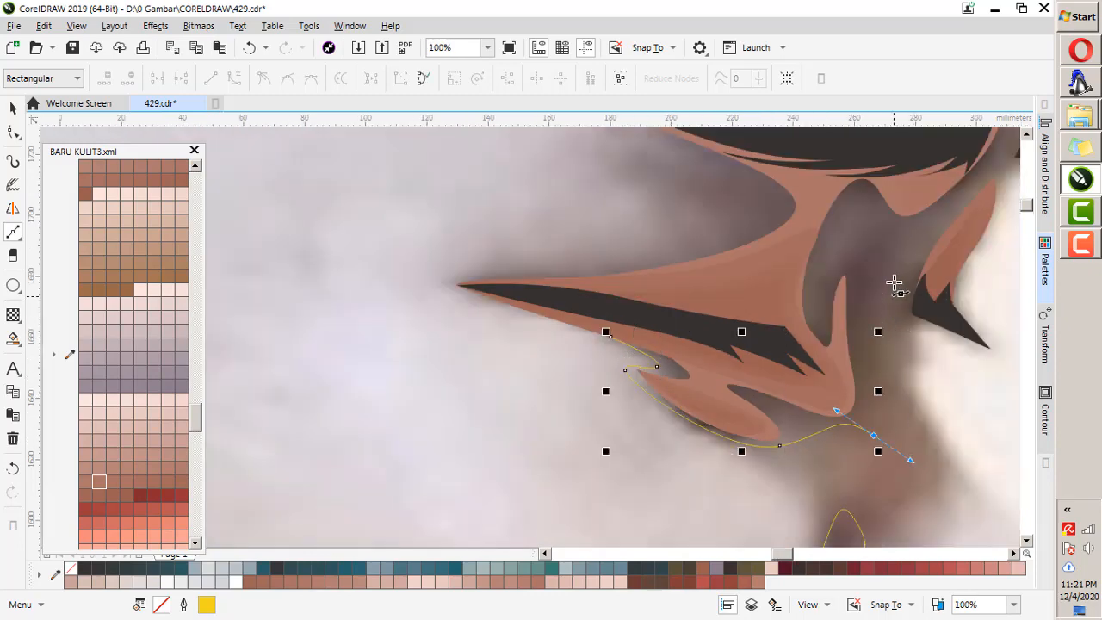
{"action": "left_click_drag", "start_coordinate": [895, 281], "coordinate": [940, 192]}
{"action": "scroll", "coordinate": [872, 302], "scroll_direction": "down", "scroll_amount": 1}
{"action": "scroll", "coordinate": [861, 287], "scroll_direction": "up", "scroll_amount": 1}
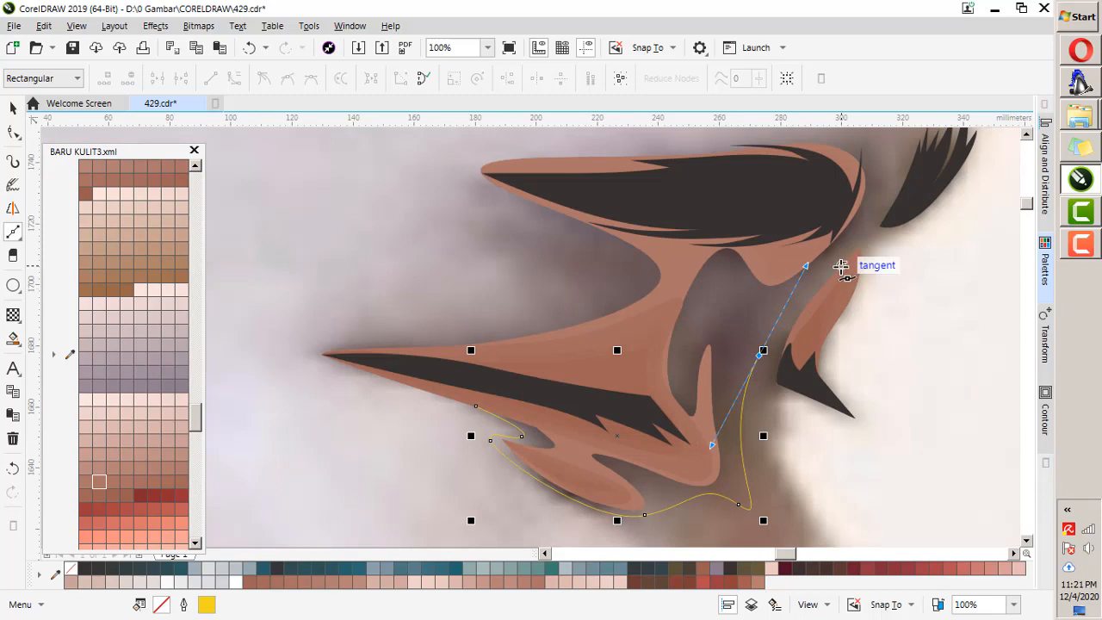
Extend the eye shadow outline around the top of the far eyelid and along the underside of the far eyebrow.
{"action": "left_click_drag", "start_coordinate": [840, 266], "coordinate": [811, 295]}
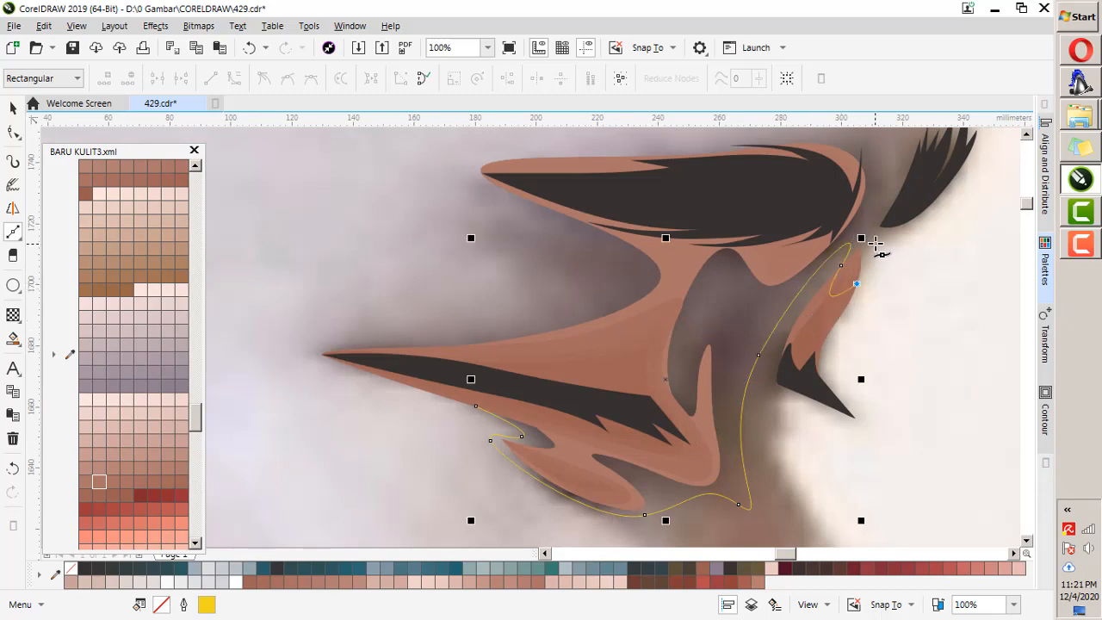
{"action": "left_click_drag", "start_coordinate": [875, 243], "coordinate": [881, 236]}
{"action": "scroll", "coordinate": [896, 291], "scroll_direction": "down", "scroll_amount": 1}
{"action": "scroll", "coordinate": [946, 194], "scroll_direction": "up", "scroll_amount": 1}
{"action": "left_click_drag", "start_coordinate": [912, 273], "coordinate": [935, 228]}
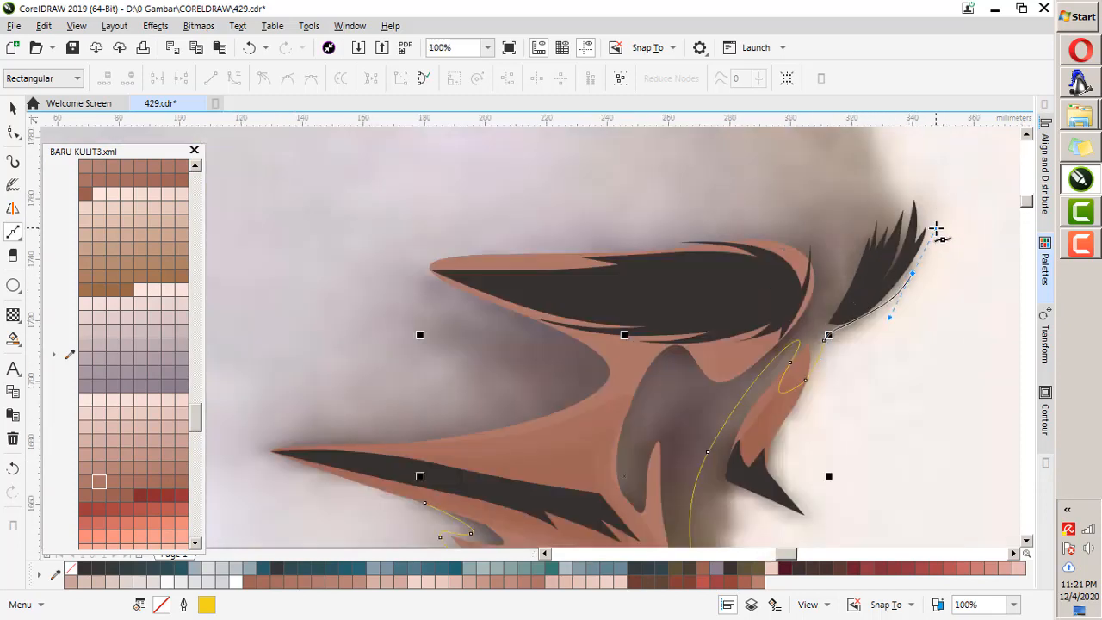
Trace over both eyebrows, back through the hollow to the outer eye corner, and close the eye shadow outline.
{"action": "left_click_drag", "start_coordinate": [887, 200], "coordinate": [787, 220]}
{"action": "left_click", "coordinate": [589, 247]}
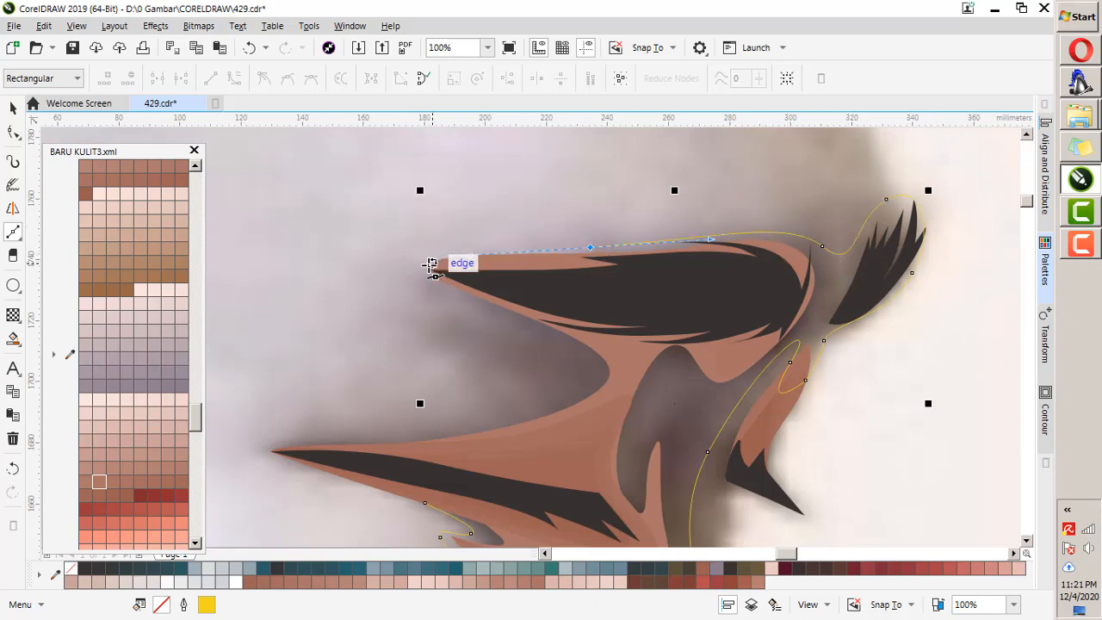
{"action": "left_click_drag", "start_coordinate": [430, 269], "coordinate": [420, 300]}
{"action": "left_click_drag", "start_coordinate": [542, 371], "coordinate": [541, 418]}
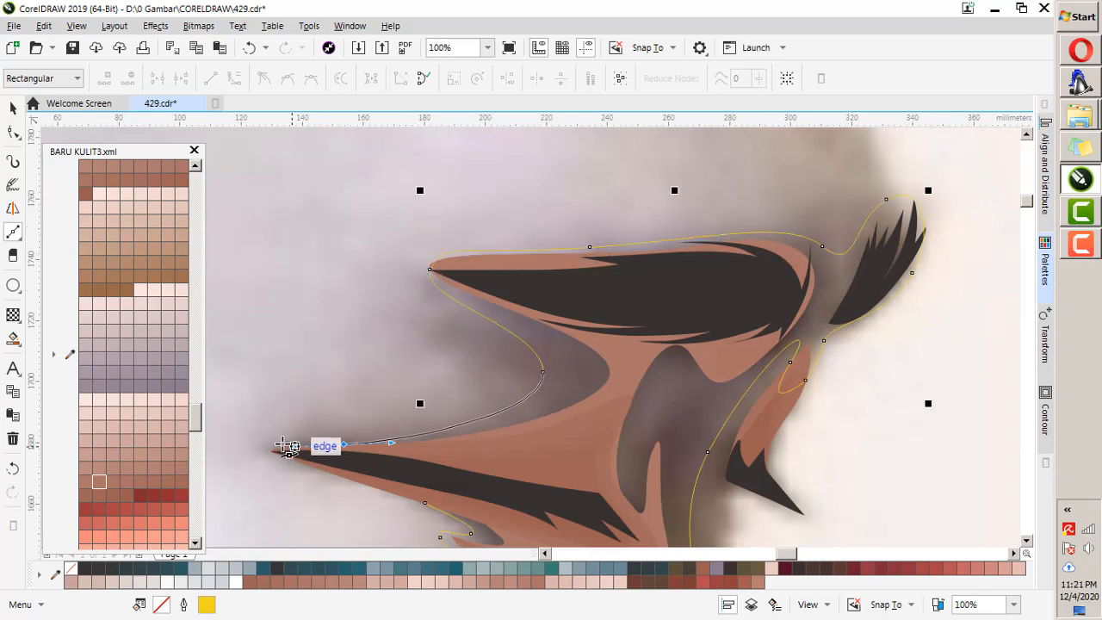
{"action": "left_click_drag", "start_coordinate": [271, 450], "coordinate": [416, 438]}
{"action": "left_click", "coordinate": [424, 504]}
{"action": "scroll", "coordinate": [570, 287], "scroll_direction": "down", "scroll_amount": 5}
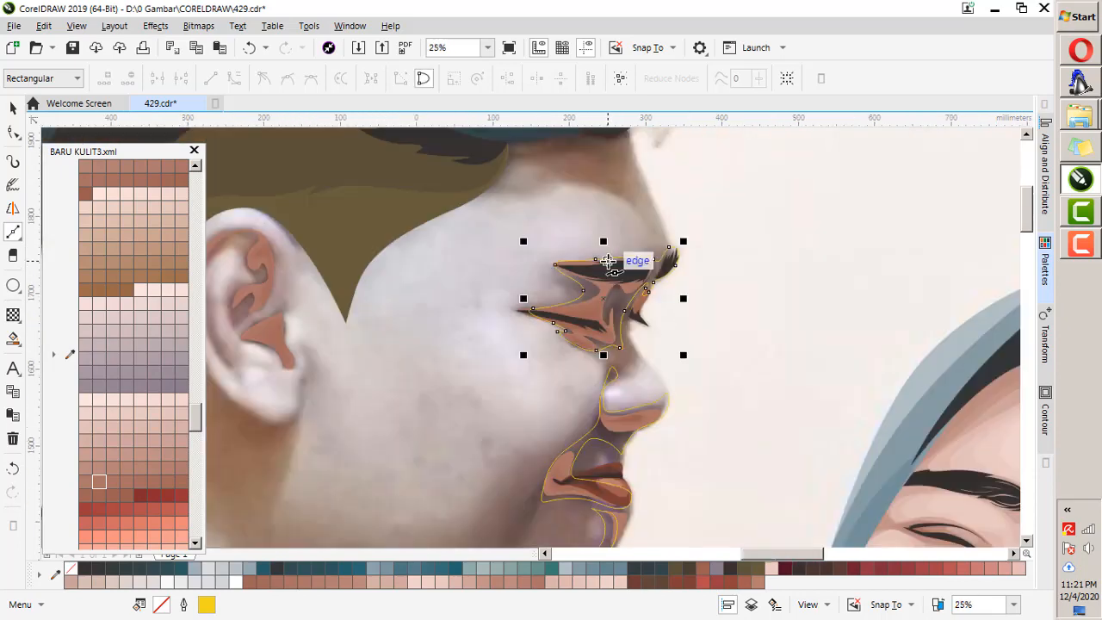
Start a shadow outline inside the man's ear, tracing the upper fold and the inner edge of the filled ear shape.
{"action": "scroll", "coordinate": [705, 256], "scroll_direction": "down", "scroll_amount": 2}
{"action": "scroll", "coordinate": [493, 258], "scroll_direction": "up", "scroll_amount": 4}
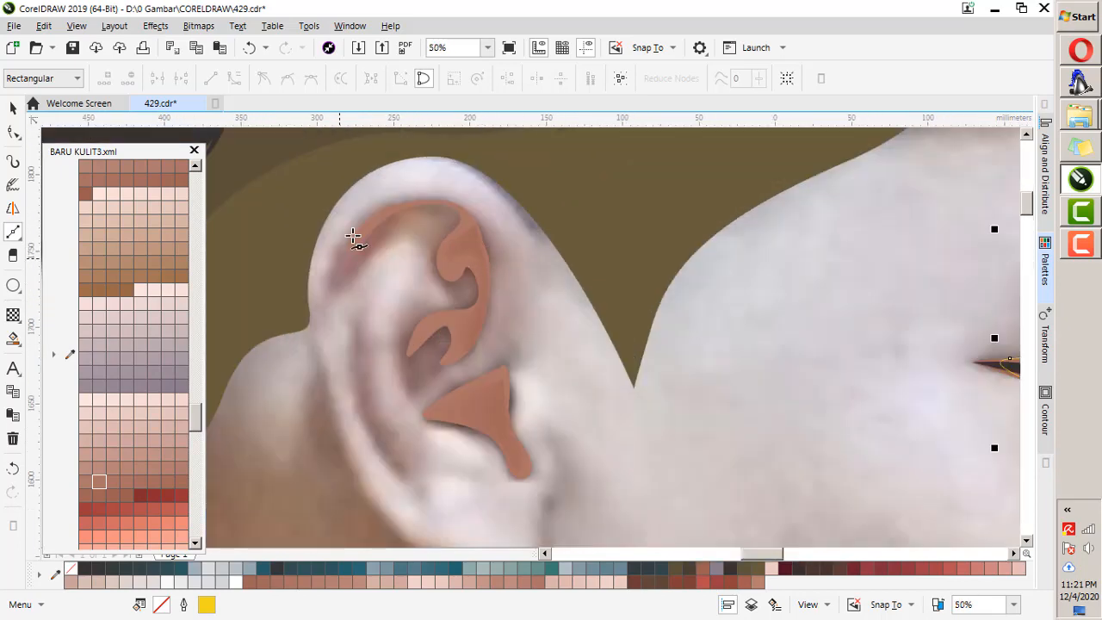
{"action": "left_click", "coordinate": [365, 220]}
{"action": "scroll", "coordinate": [353, 245], "scroll_direction": "up", "scroll_amount": 2}
{"action": "left_click_drag", "start_coordinate": [338, 351], "coordinate": [337, 351]}
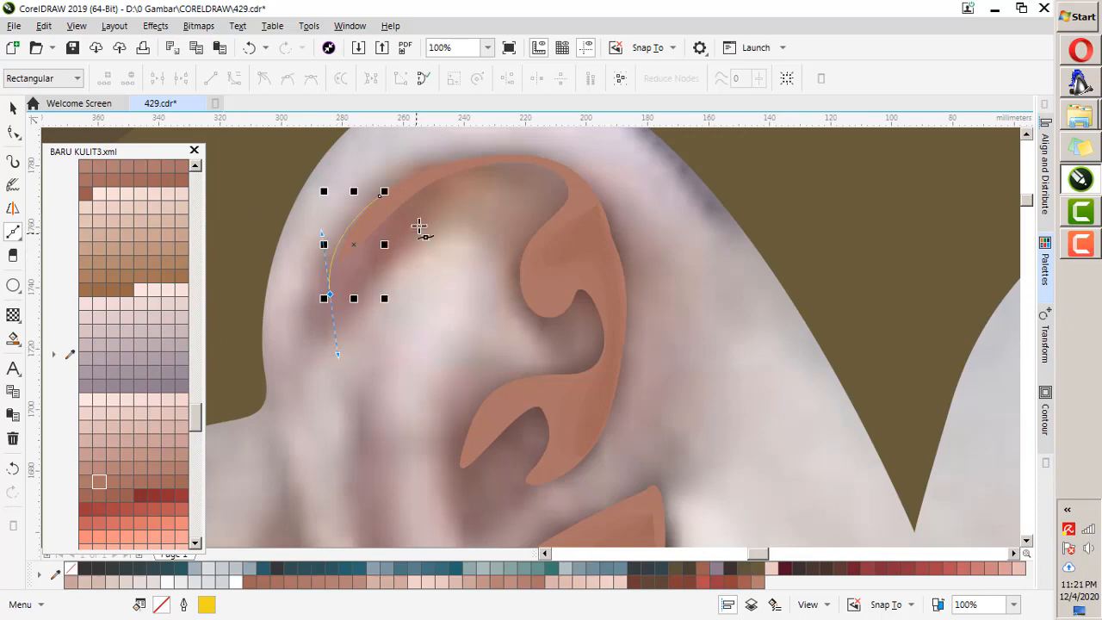
{"action": "left_click_drag", "start_coordinate": [427, 210], "coordinate": [454, 161]}
{"action": "left_click_drag", "start_coordinate": [544, 199], "coordinate": [543, 203]}
{"action": "left_click_drag", "start_coordinate": [531, 325], "coordinate": [436, 369]}
Trace around the lower hollow and outer side of the filled inner-ear shape, then close the outline along the upper fold.
{"action": "scroll", "coordinate": [484, 347], "scroll_direction": "down", "scroll_amount": 2}
{"action": "scroll", "coordinate": [465, 395], "scroll_direction": "up", "scroll_amount": 2}
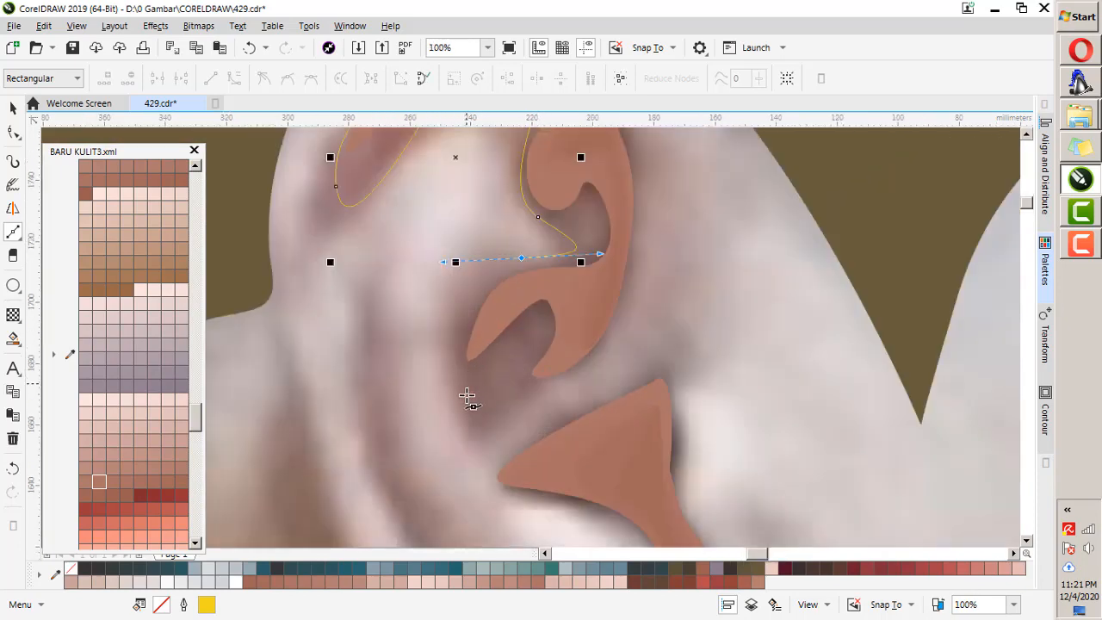
{"action": "left_click_drag", "start_coordinate": [601, 347], "coordinate": [642, 269]}
{"action": "scroll", "coordinate": [659, 273], "scroll_direction": "down", "scroll_amount": 2}
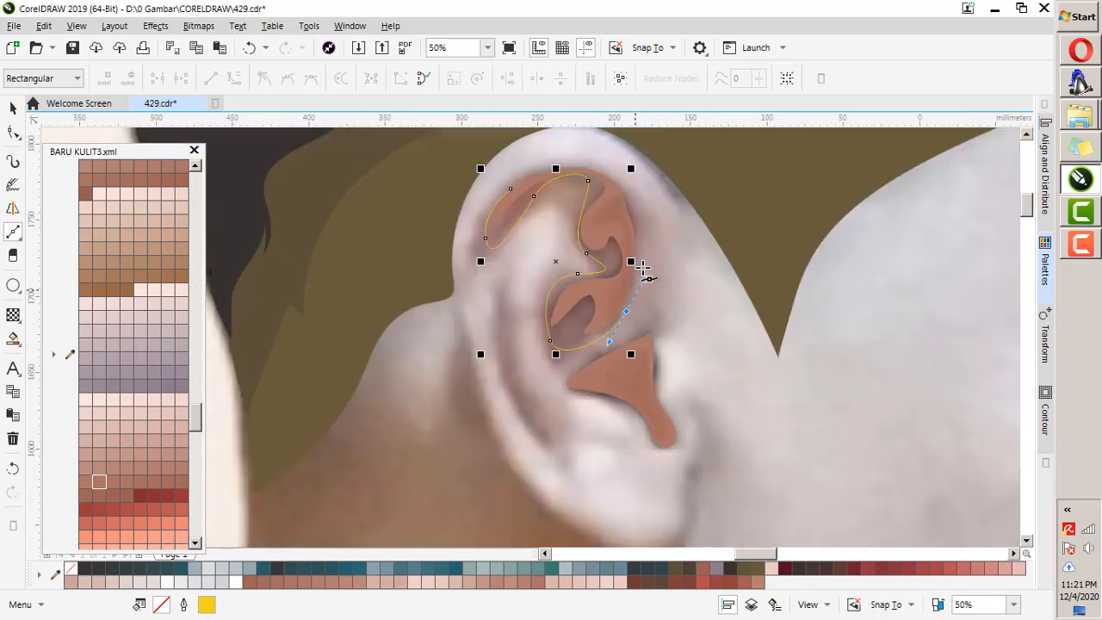
{"action": "mouse_move", "coordinate": [588, 172]}
{"action": "left_mouse_down"}
{"action": "mouse_move", "coordinate": [605, 164]}
{"action": "mouse_move", "coordinate": [568, 164]}
{"action": "left_mouse_up"}
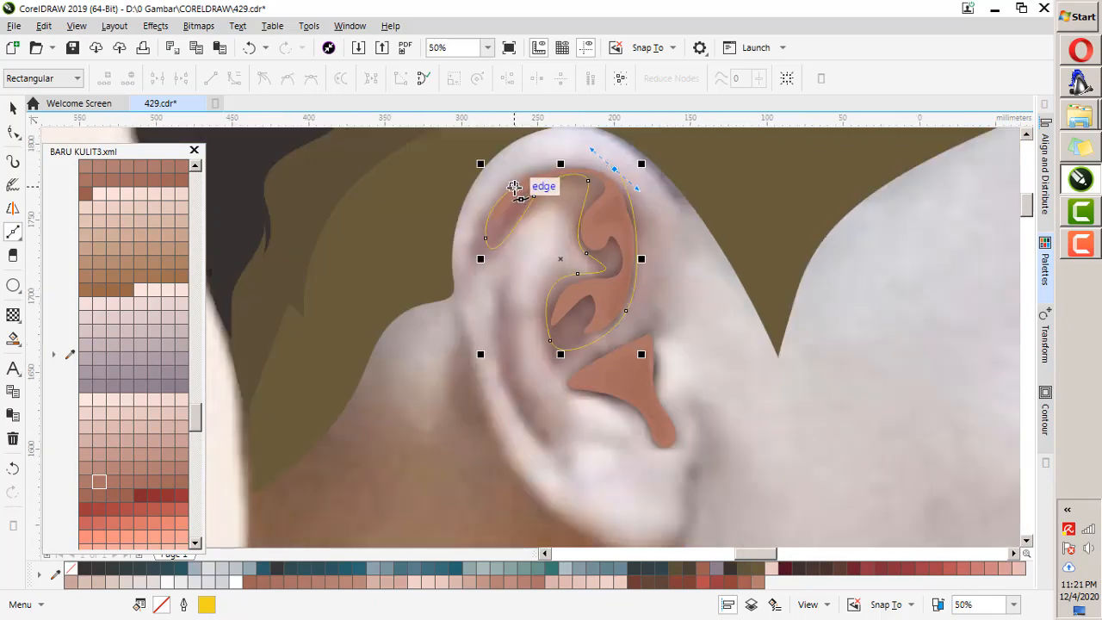
{"action": "scroll", "coordinate": [514, 187], "scroll_direction": "down", "scroll_amount": 2}
{"action": "scroll", "coordinate": [560, 305], "scroll_direction": "up", "scroll_amount": 2}
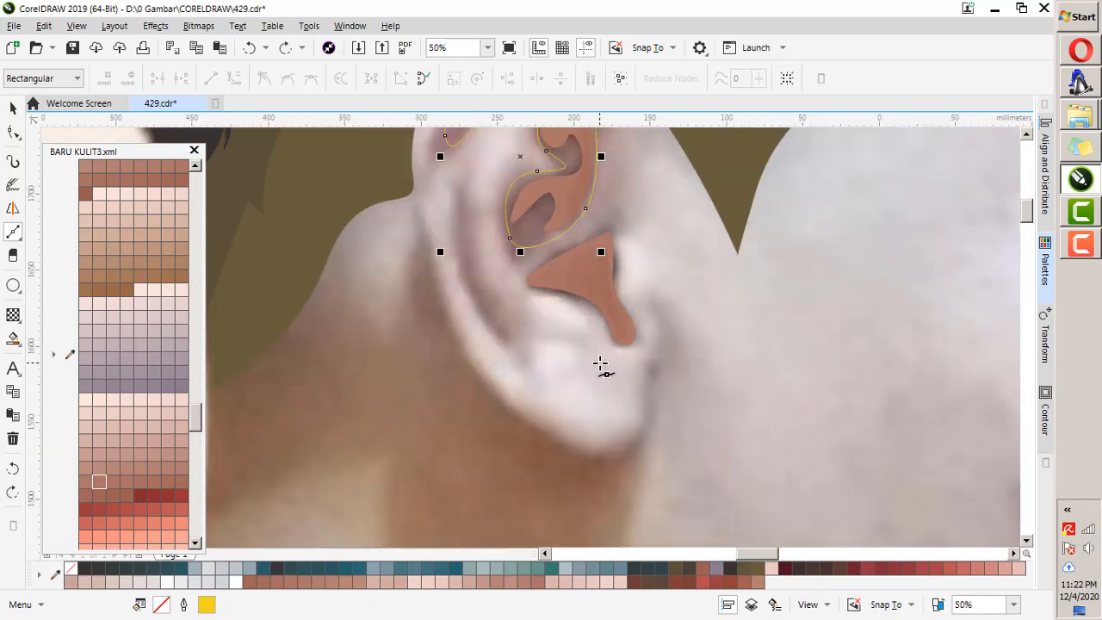
{"action": "scroll", "coordinate": [583, 241], "scroll_direction": "up", "scroll_amount": 2}
{"action": "left_click_drag", "start_coordinate": [619, 240], "coordinate": [577, 209]}
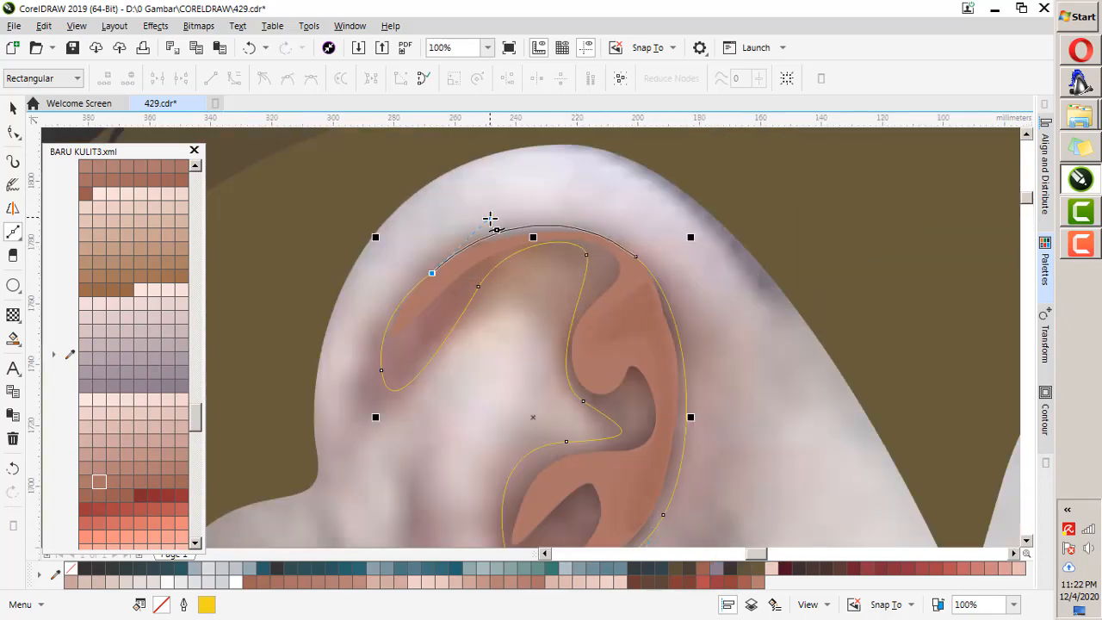
Draw a closed shadow outline around the filled triangular shape with a narrow tail in the lower ear.
{"action": "scroll", "coordinate": [550, 222], "scroll_direction": "down", "scroll_amount": 3}
{"action": "scroll", "coordinate": [590, 236], "scroll_direction": "up", "scroll_amount": 1}
{"action": "scroll", "coordinate": [591, 237], "scroll_direction": "up", "scroll_amount": 2}
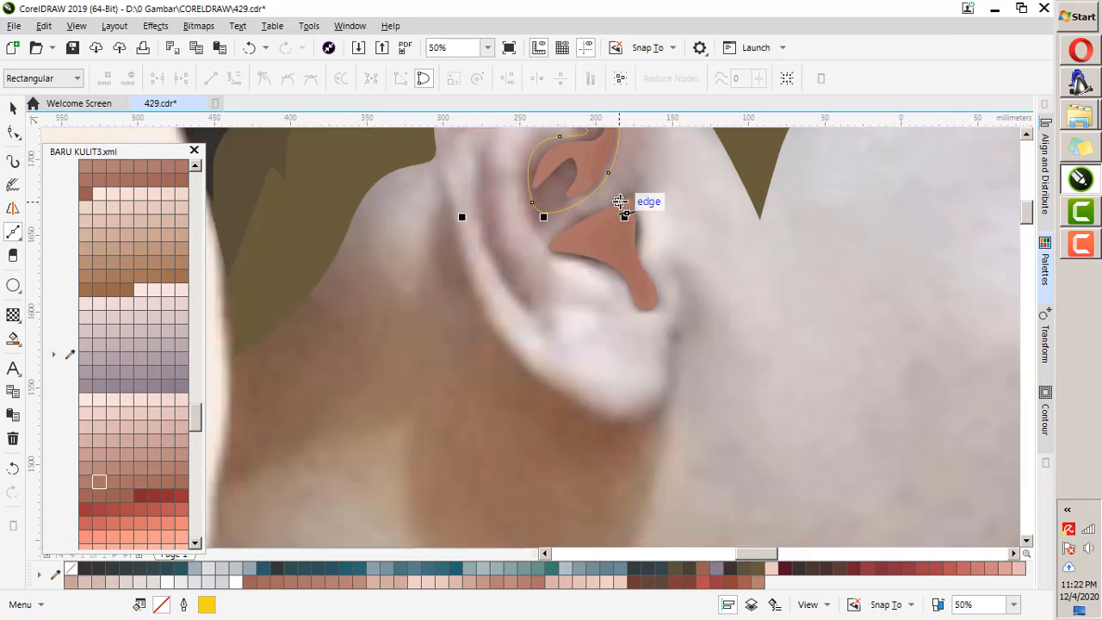
{"action": "left_click_drag", "start_coordinate": [549, 232], "coordinate": [499, 254]}
{"action": "left_click", "coordinate": [482, 308]}
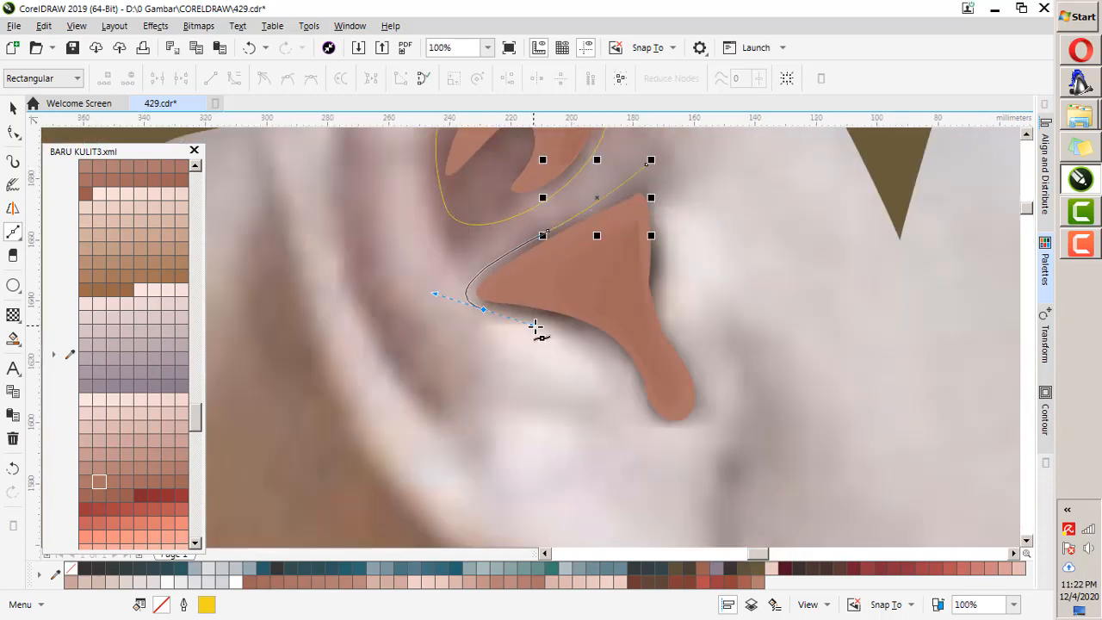
{"action": "left_click_drag", "start_coordinate": [630, 368], "coordinate": [647, 424]}
{"action": "left_click_drag", "start_coordinate": [687, 368], "coordinate": [644, 307]}
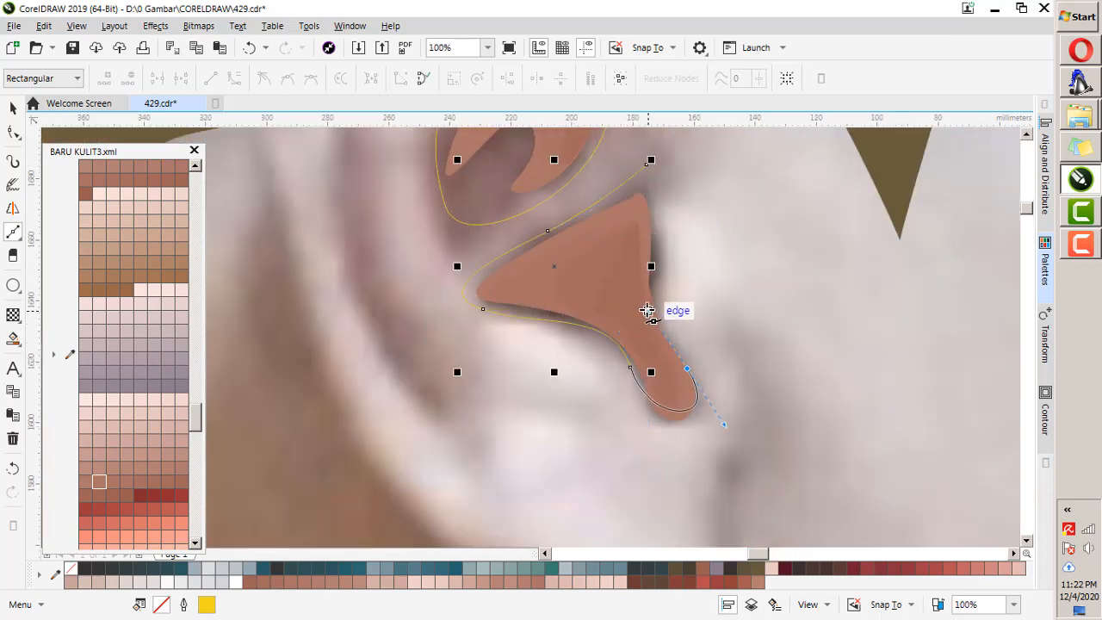
{"action": "scroll", "coordinate": [673, 149], "scroll_direction": "down", "scroll_amount": 1}
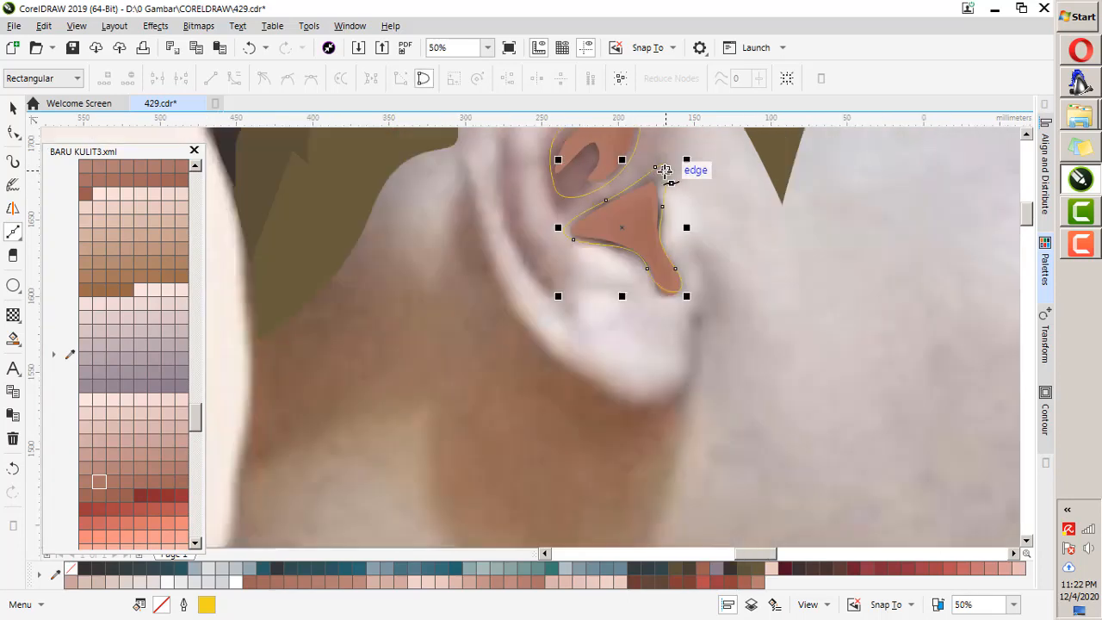
Draw a closed thin shadow outline along the ear's back edge and beneath the earlobe.
{"action": "left_click", "coordinate": [469, 182]}
{"action": "left_click_drag", "start_coordinate": [568, 368], "coordinate": [607, 400]}
{"action": "left_click", "coordinate": [653, 402]}
{"action": "left_click", "coordinate": [683, 369]}
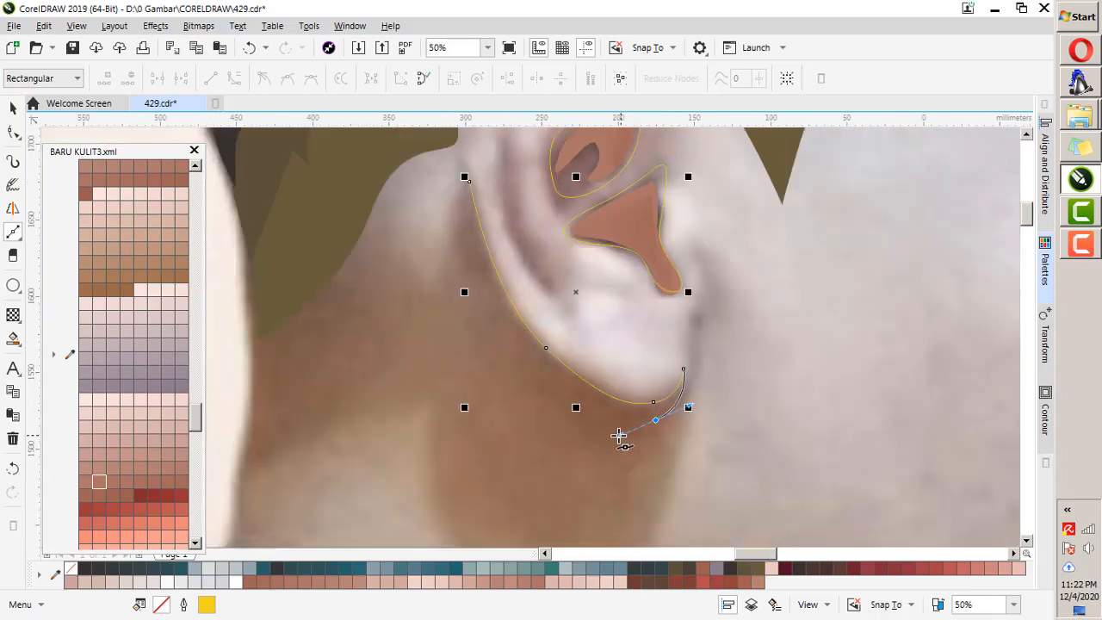
{"action": "left_click", "coordinate": [470, 181]}
{"action": "scroll", "coordinate": [516, 219], "scroll_direction": "down", "scroll_amount": 2}
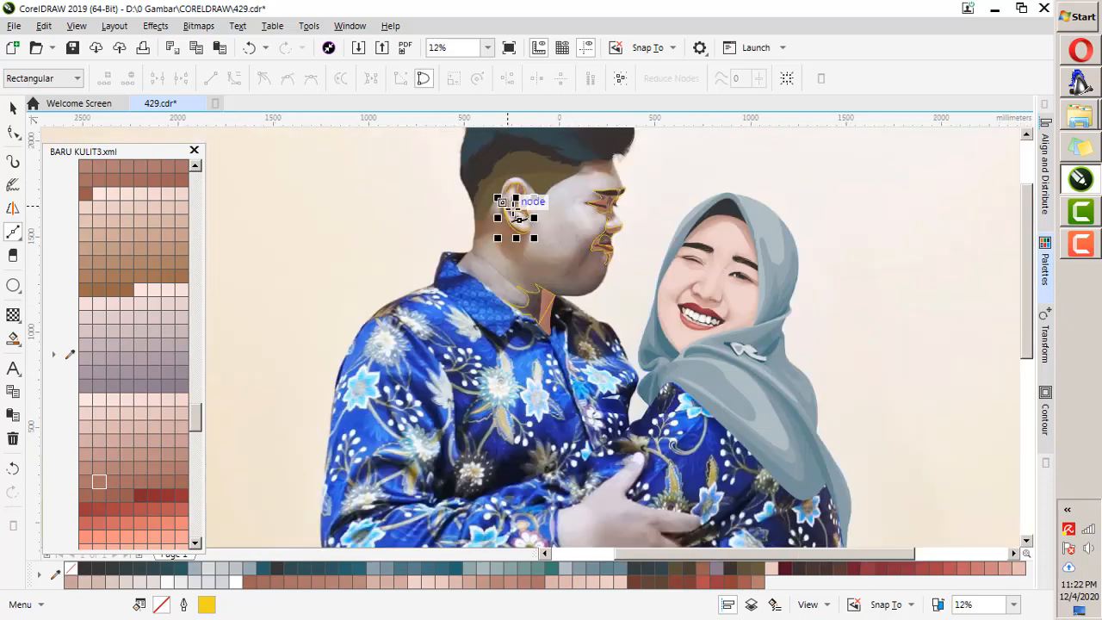
Select the traced shadow outlines on the man's ear, face and neck and colour their fill and outline R174 G122 B109.
{"action": "scroll", "coordinate": [526, 180], "scroll_direction": "up", "scroll_amount": 1}
{"action": "key", "text": "space"}
{"action": "left_click_drag", "start_coordinate": [444, 150], "coordinate": [444, 150]}
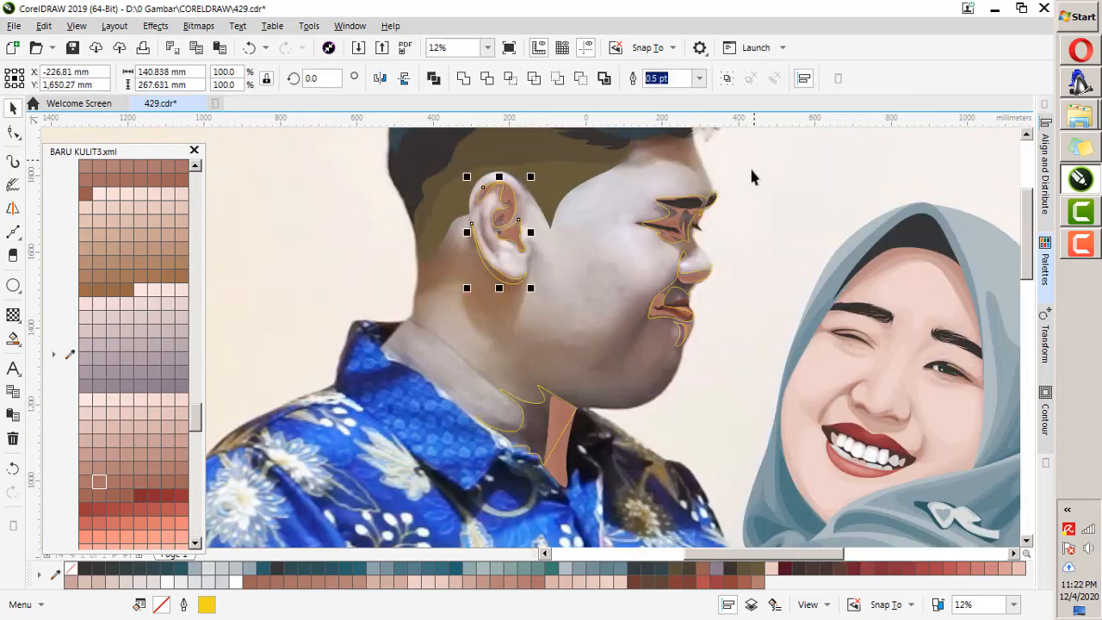
{"action": "left_click_drag", "start_coordinate": [609, 248], "coordinate": [610, 248]}
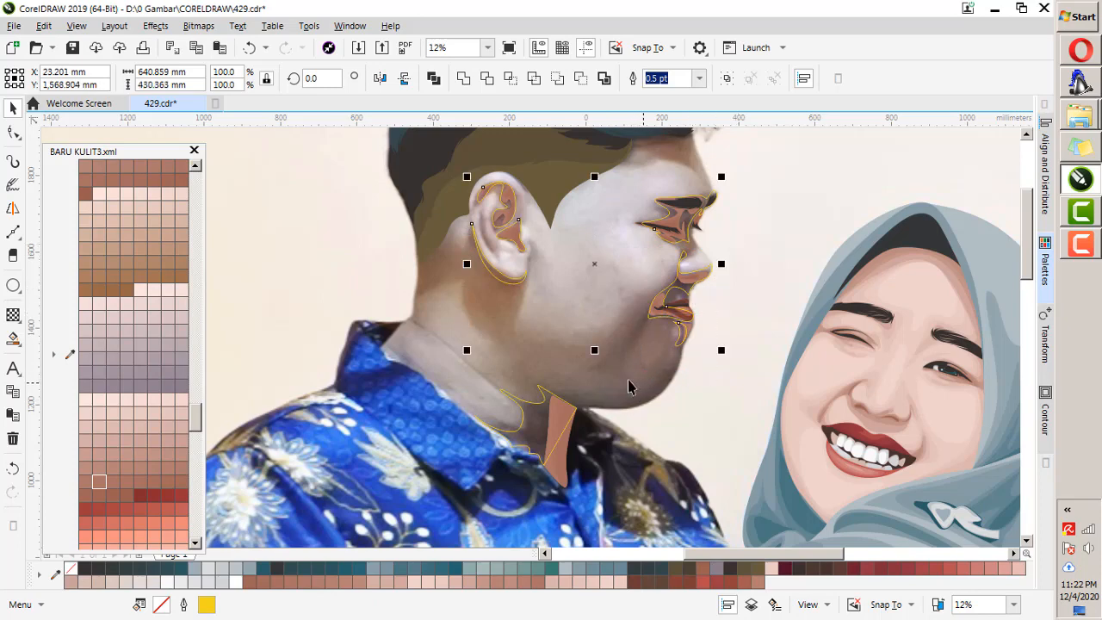
{"action": "left_click", "coordinate": [534, 419], "text": "shift"}
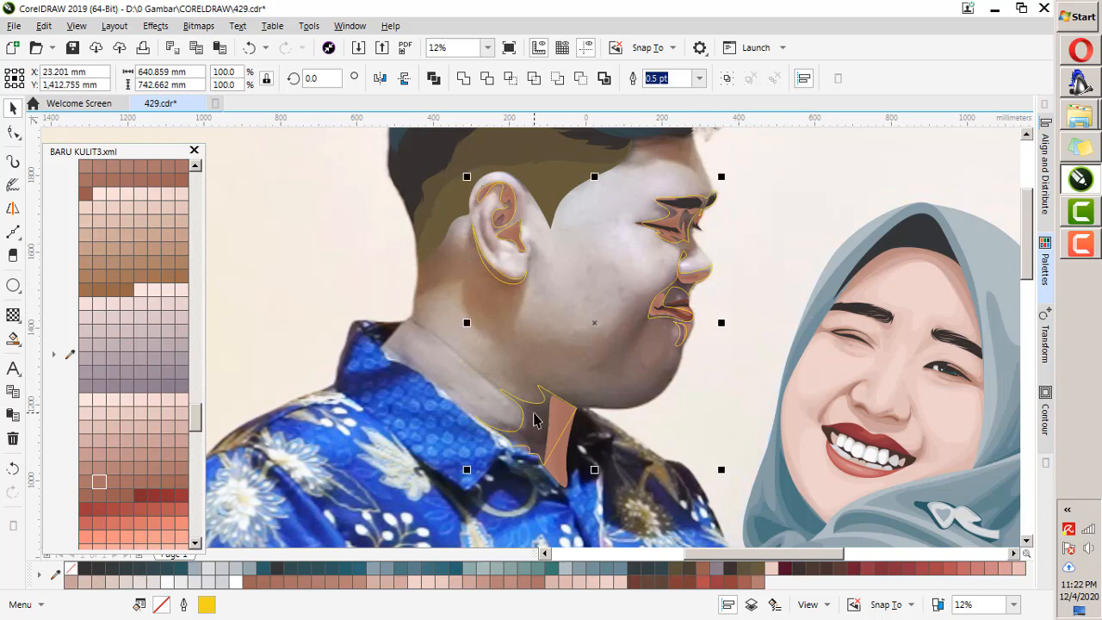
{"action": "left_click", "coordinate": [181, 470]}
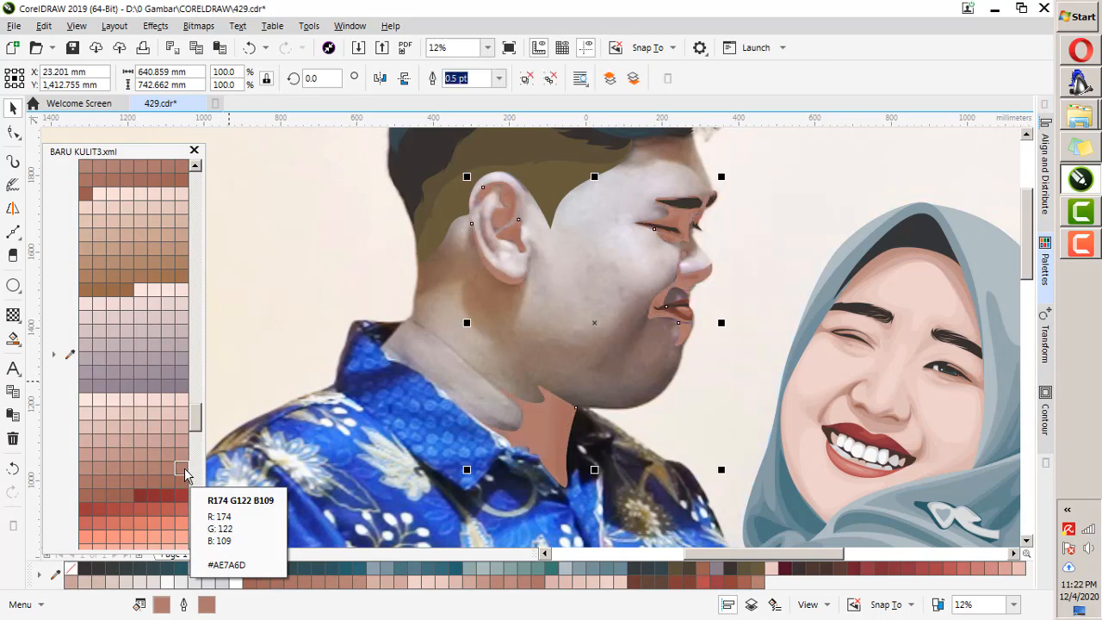
Draw a closed, wider shadow outline along the ear's back edge and beneath the earlobe, enclosing the lower side of the filled strip.
{"action": "scroll", "coordinate": [469, 203], "scroll_direction": "up", "scroll_amount": 2}
{"action": "key", "text": "F10"}
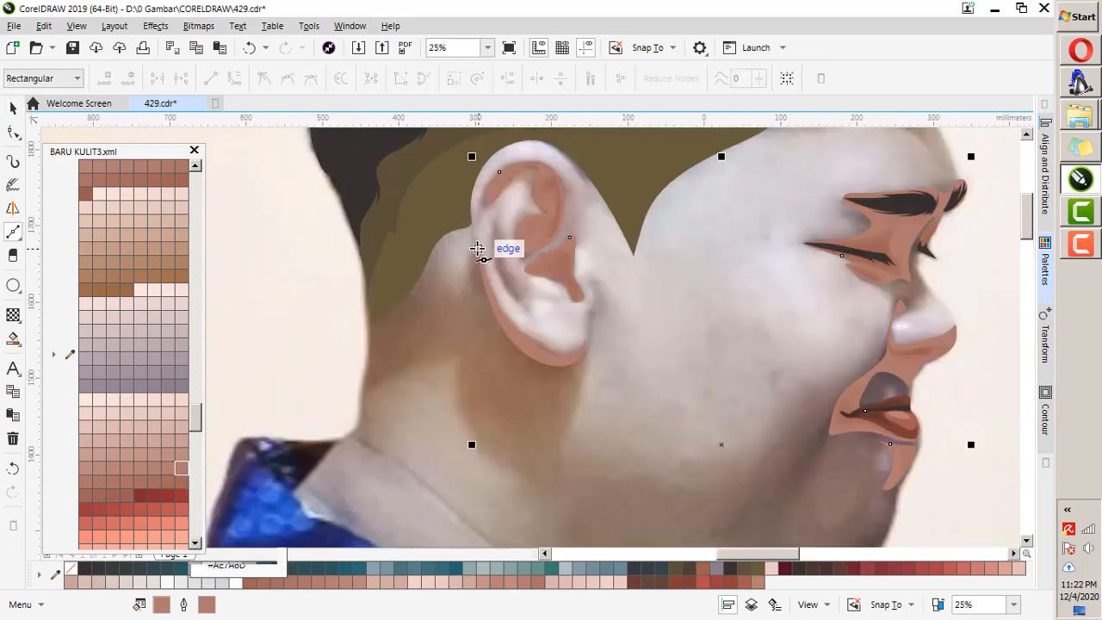
{"action": "left_click", "coordinate": [476, 248]}
{"action": "left_click_drag", "start_coordinate": [522, 374], "coordinate": [566, 393]}
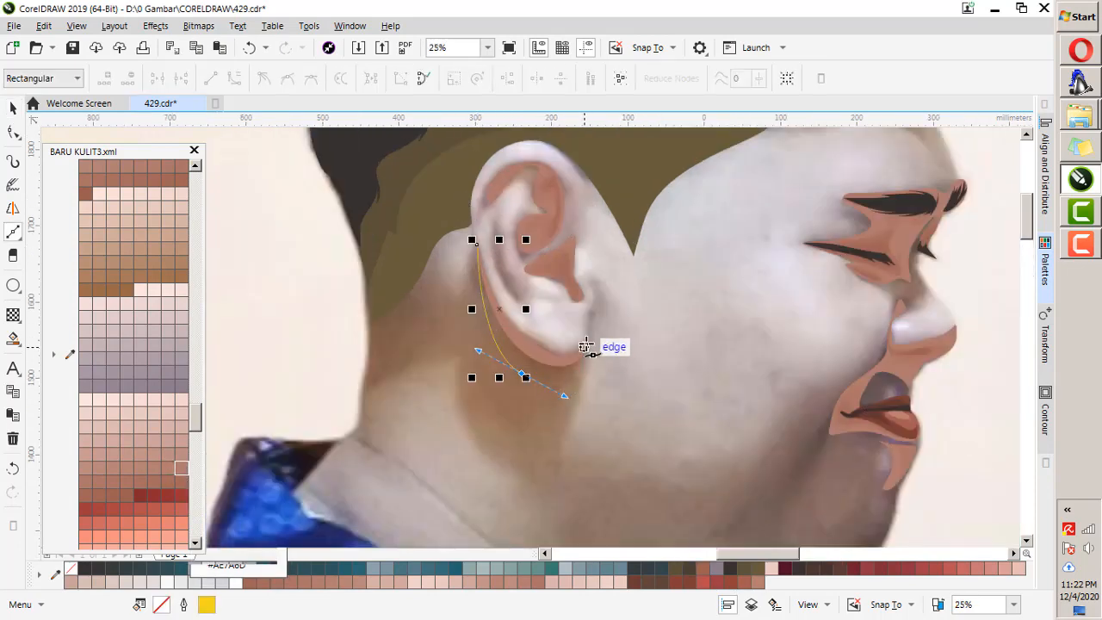
{"action": "left_click", "coordinate": [583, 340]}
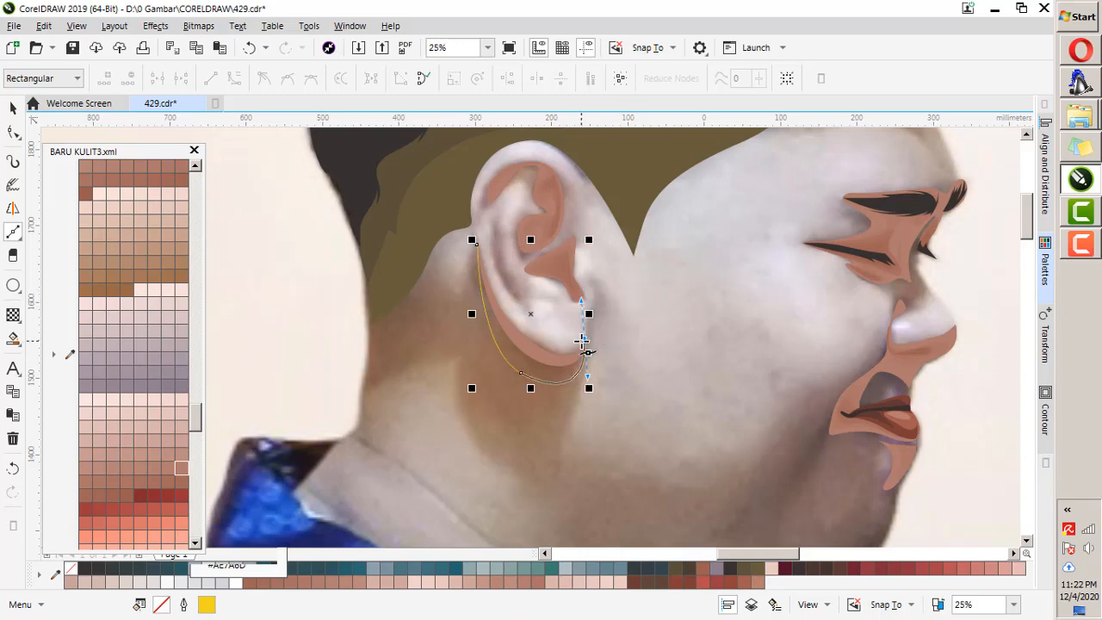
{"action": "scroll", "coordinate": [583, 342], "scroll_direction": "up", "scroll_amount": 2}
{"action": "left_click_drag", "start_coordinate": [527, 378], "coordinate": [469, 364]}
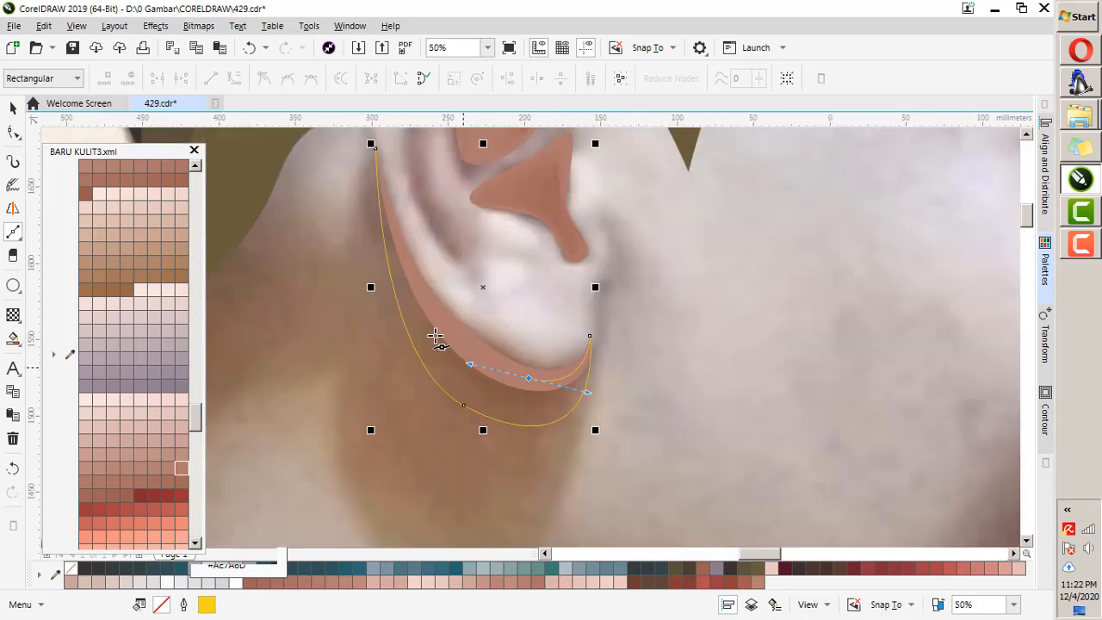
{"action": "scroll", "coordinate": [439, 275], "scroll_direction": "down", "scroll_amount": 2}
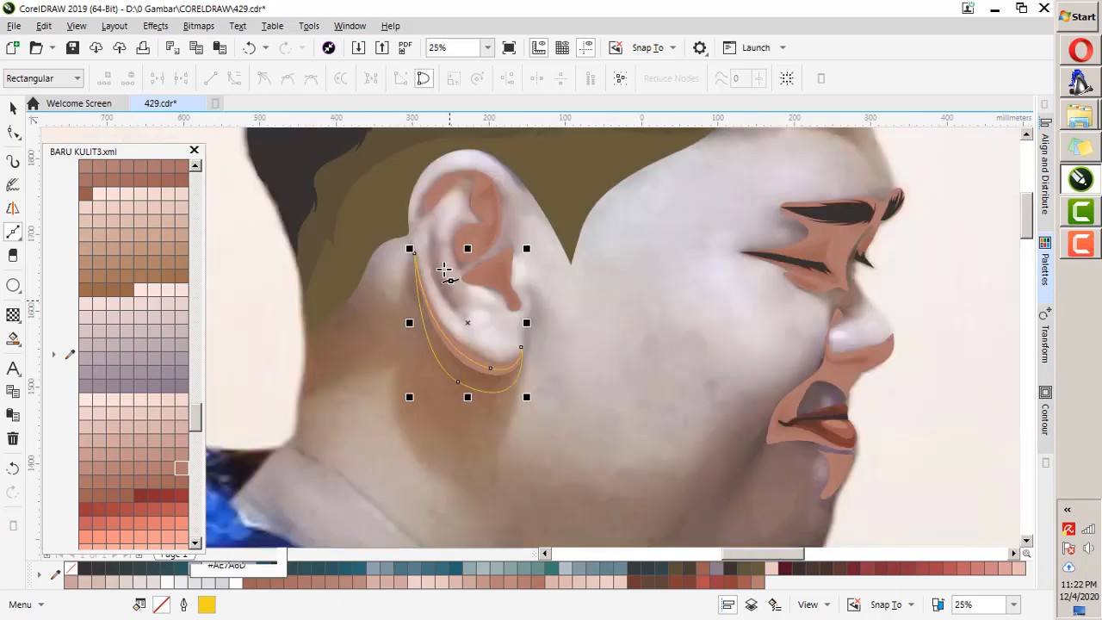
Draw a closed thin sliver-shaped shadow outline along the ear's inner fold, parallel to its back edge.
{"action": "scroll", "coordinate": [426, 215], "scroll_direction": "up", "scroll_amount": 2}
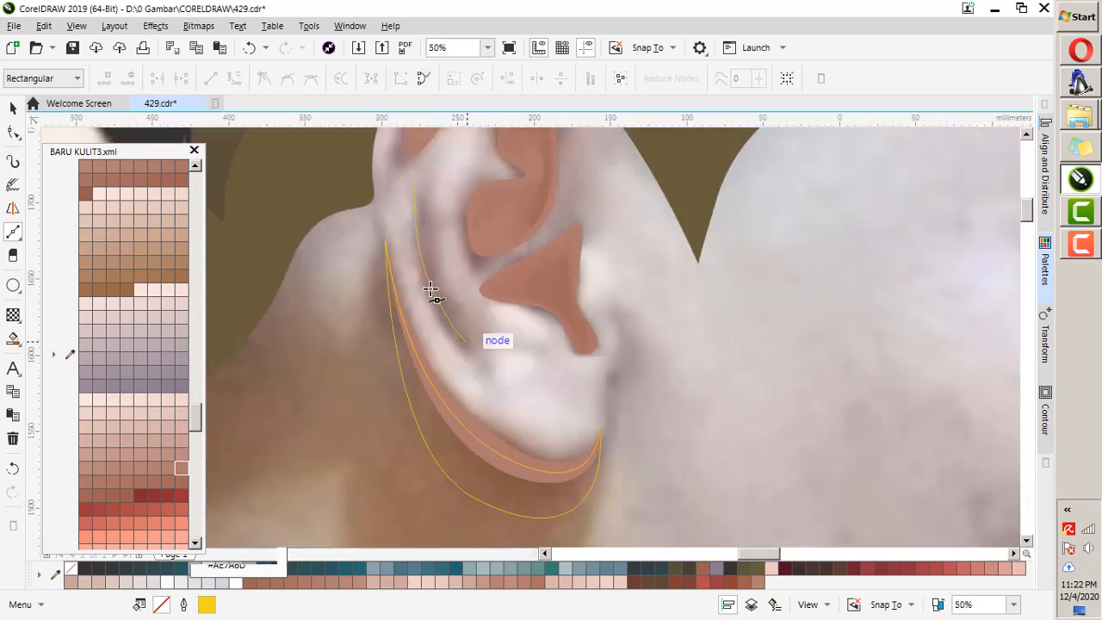
{"action": "double_click", "coordinate": [469, 342]}
{"action": "scroll", "coordinate": [475, 327], "scroll_direction": "down", "scroll_amount": 2}
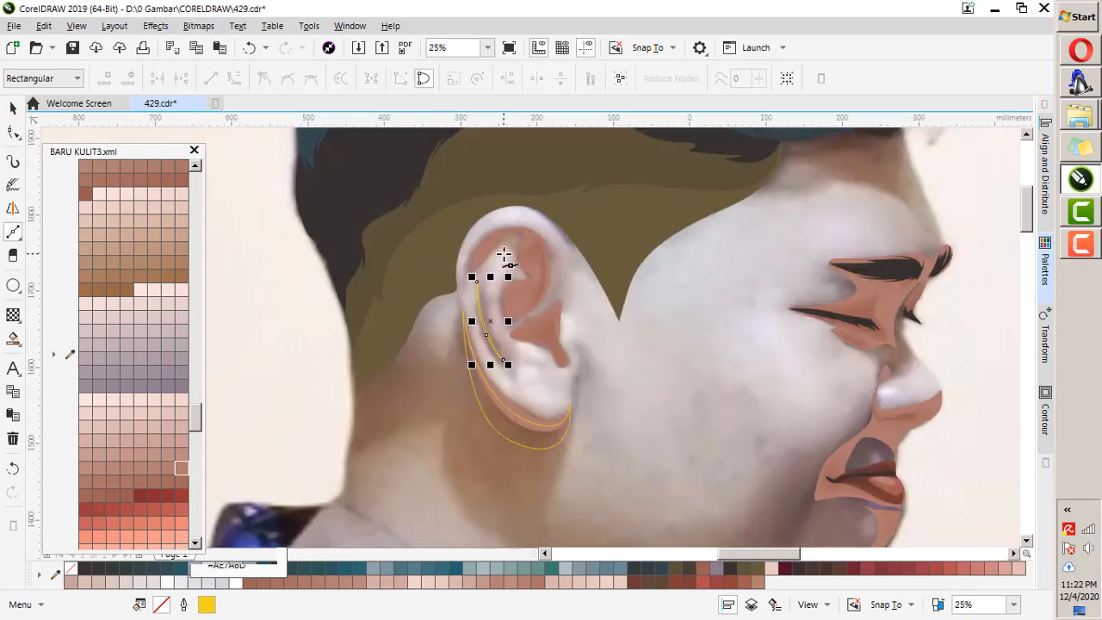
Draw a closed shadow outline around the filled inner-ear shape, from the upper fold around the hollow and back.
{"action": "scroll", "coordinate": [505, 253], "scroll_direction": "up", "scroll_amount": 2}
{"action": "left_click", "coordinate": [456, 287]}
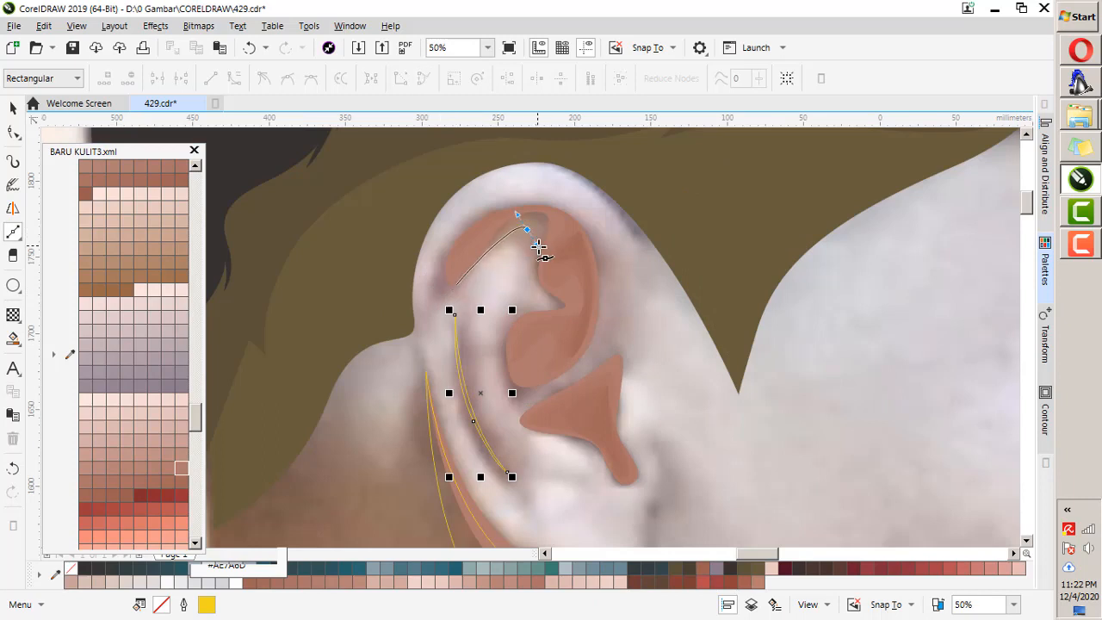
{"action": "left_click_drag", "start_coordinate": [548, 284], "coordinate": [497, 332]}
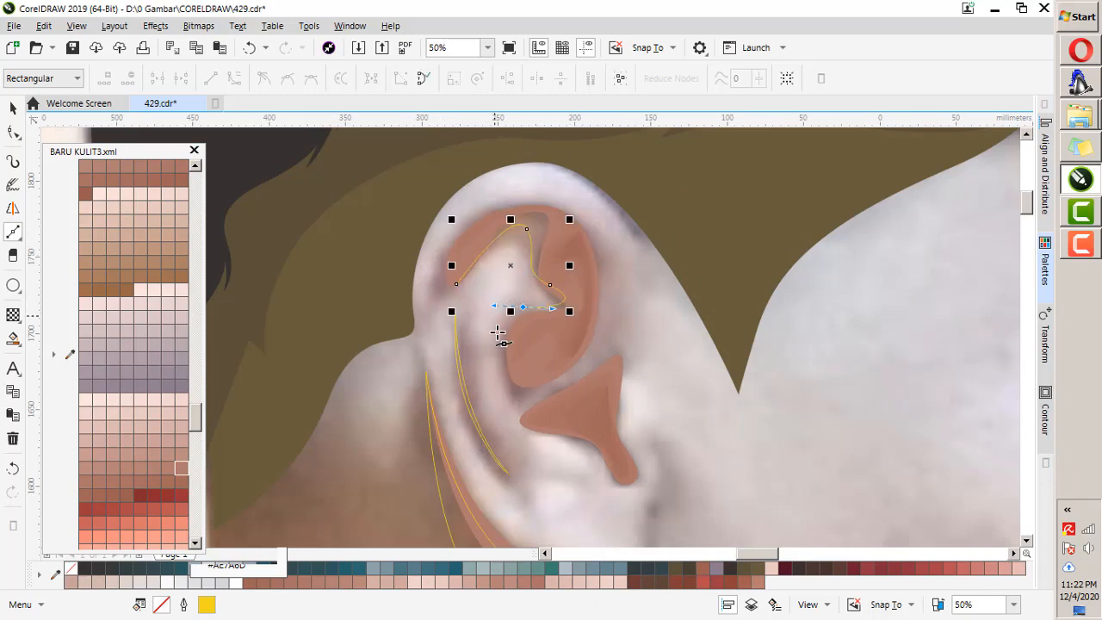
{"action": "left_click_drag", "start_coordinate": [502, 414], "coordinate": [508, 417]}
{"action": "left_click_drag", "start_coordinate": [586, 347], "coordinate": [618, 299]}
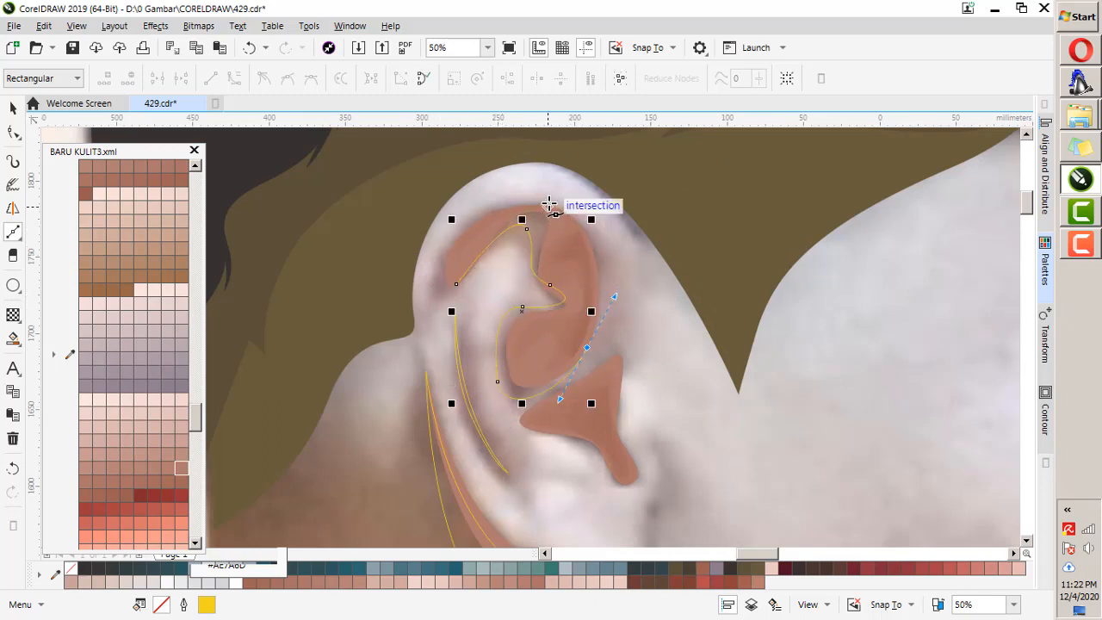
{"action": "left_click_drag", "start_coordinate": [548, 207], "coordinate": [490, 198]}
{"action": "left_click", "coordinate": [456, 284]}
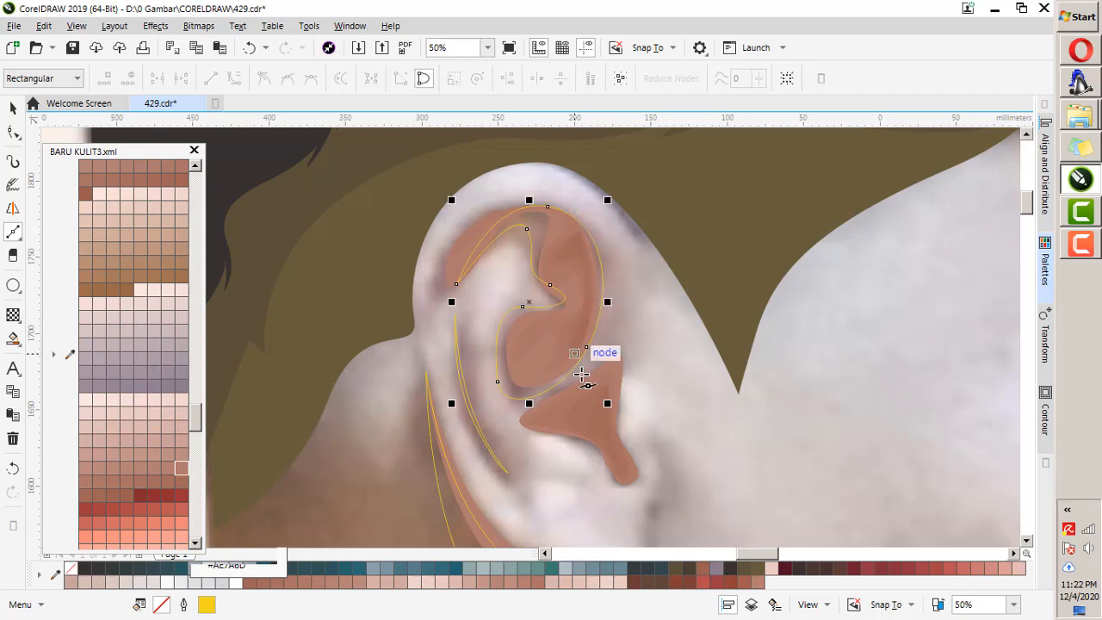
Draw a closed forehead shadow outline curving beneath the man's hairline and overlapping the hair along its upper side.
{"action": "scroll", "coordinate": [527, 297], "scroll_direction": "down", "scroll_amount": 3}
{"action": "scroll", "coordinate": [693, 337], "scroll_direction": "up", "scroll_amount": 4}
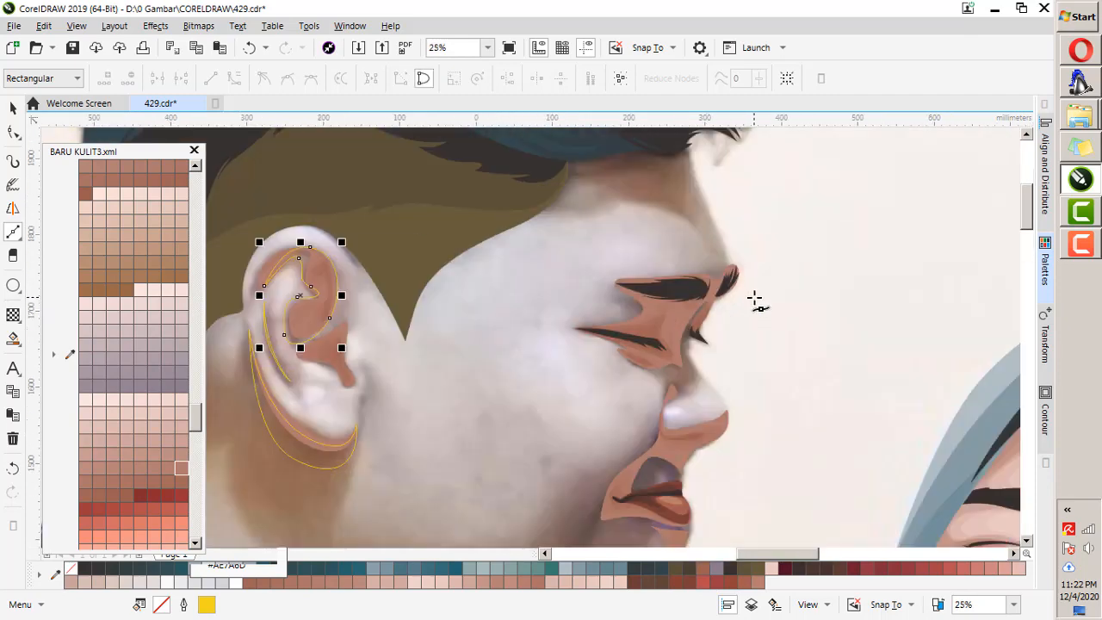
{"action": "scroll", "coordinate": [623, 233], "scroll_direction": "up", "scroll_amount": 2}
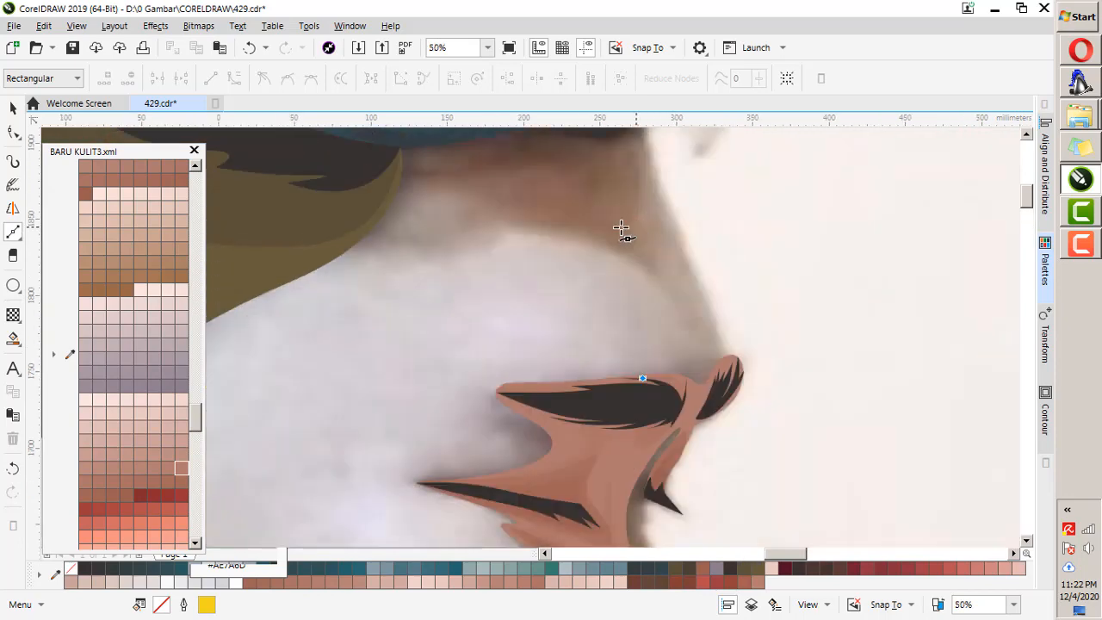
{"action": "left_click_drag", "start_coordinate": [573, 163], "coordinate": [656, 179]}
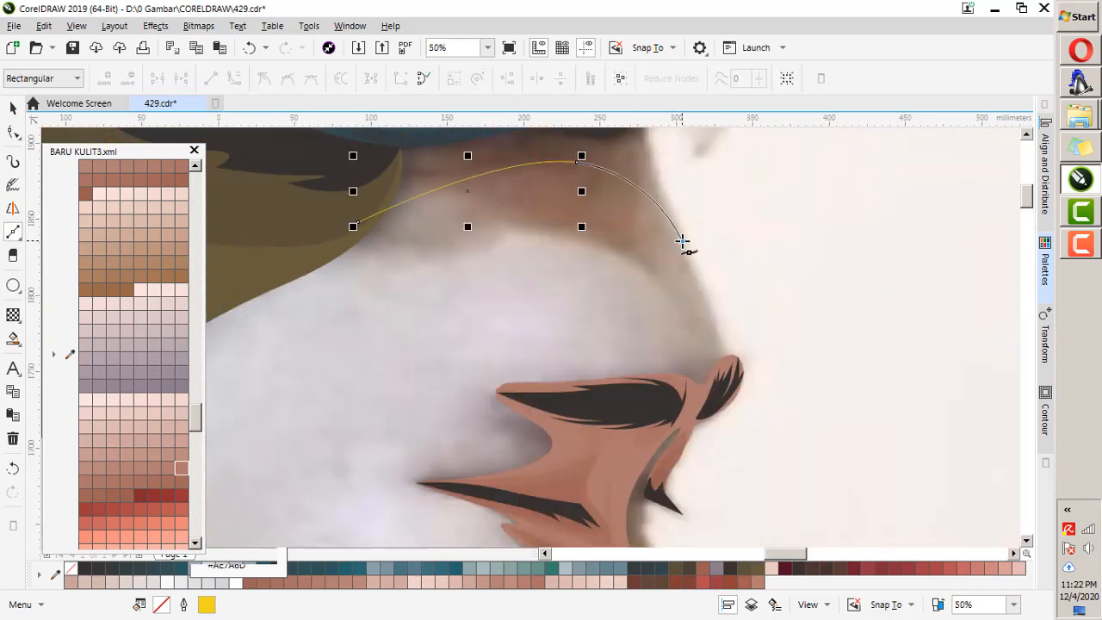
{"action": "left_click", "coordinate": [683, 241]}
{"action": "scroll", "coordinate": [659, 172], "scroll_direction": "down", "scroll_amount": 2}
{"action": "scroll", "coordinate": [663, 198], "scroll_direction": "up", "scroll_amount": 2}
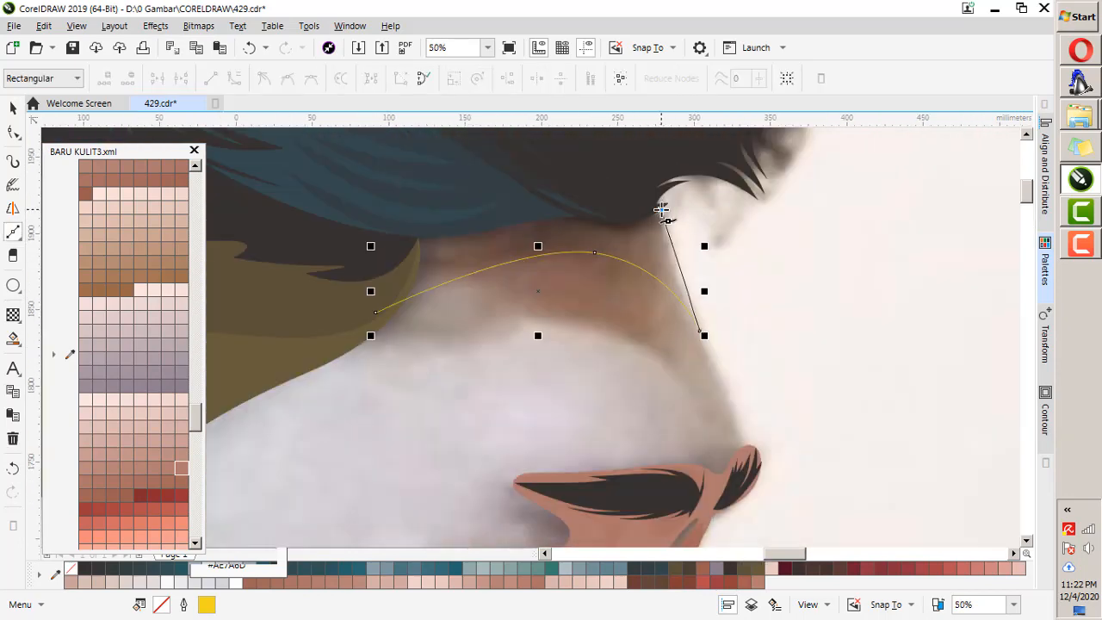
{"action": "left_click", "coordinate": [660, 210]}
{"action": "left_click_drag", "start_coordinate": [445, 209], "coordinate": [331, 220]}
{"action": "left_click", "coordinate": [376, 313]}
{"action": "scroll", "coordinate": [592, 204], "scroll_direction": "down", "scroll_amount": 2}
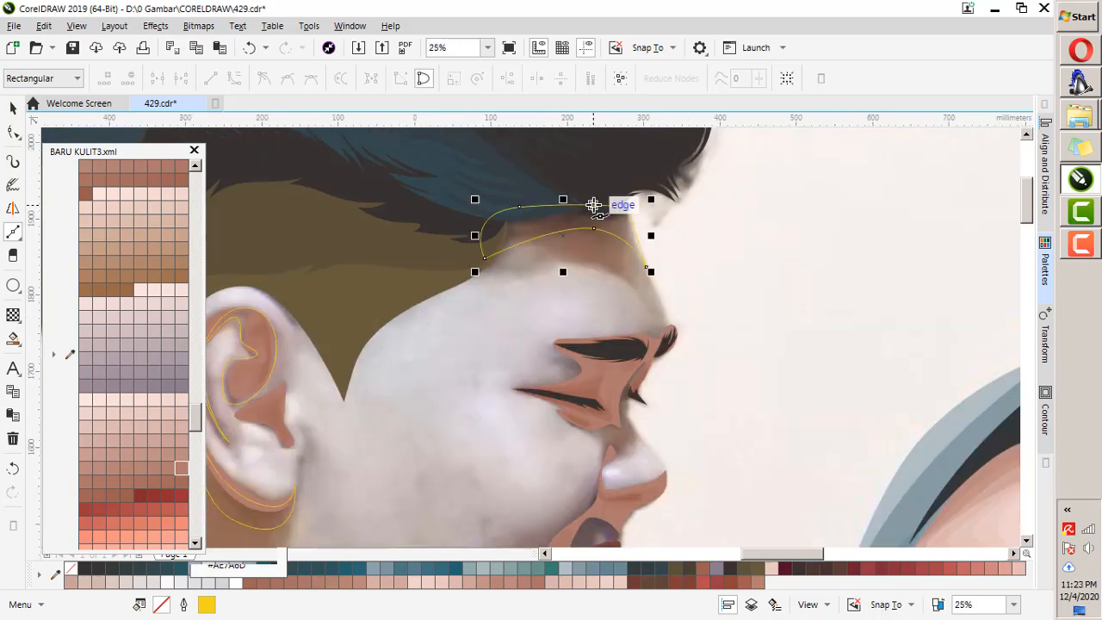
Start a face shadow outline at the far eyelashes, tracing down the nose bridge and around the nostril side to below the nose.
{"action": "scroll", "coordinate": [615, 333], "scroll_direction": "up", "scroll_amount": 2}
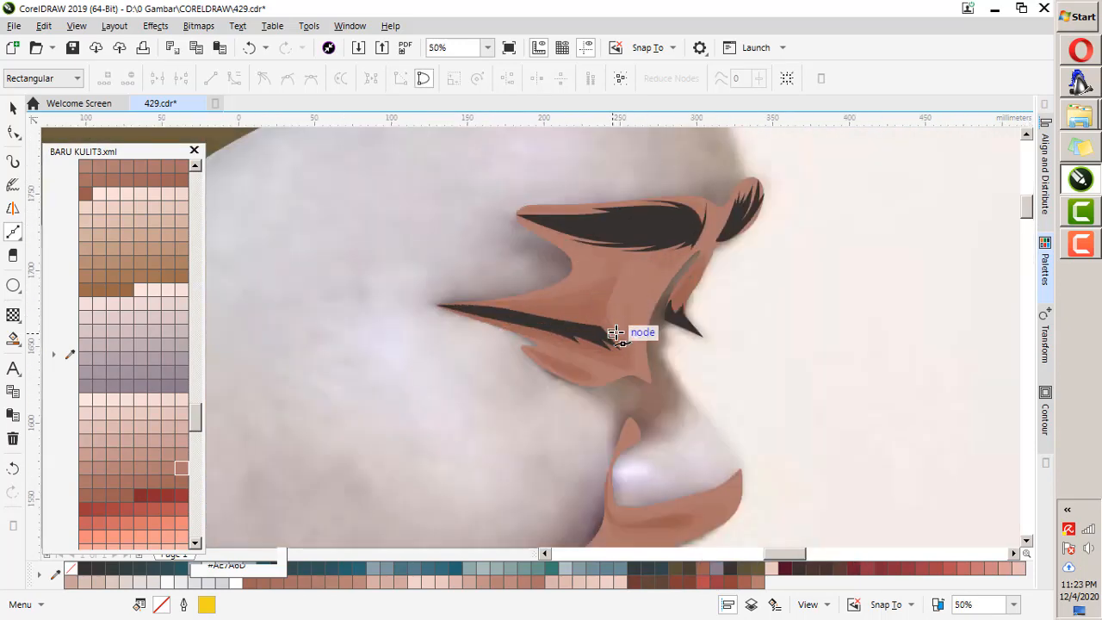
{"action": "left_click", "coordinate": [663, 320]}
{"action": "left_click_drag", "start_coordinate": [682, 395], "coordinate": [686, 403]}
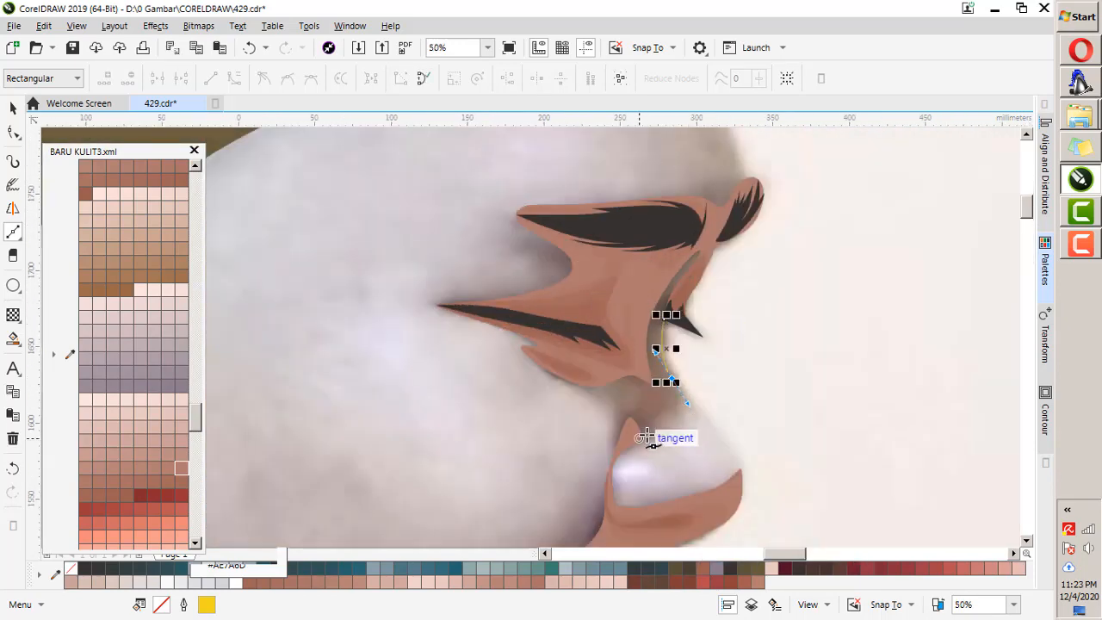
{"action": "left_click_drag", "start_coordinate": [622, 451], "coordinate": [606, 461]}
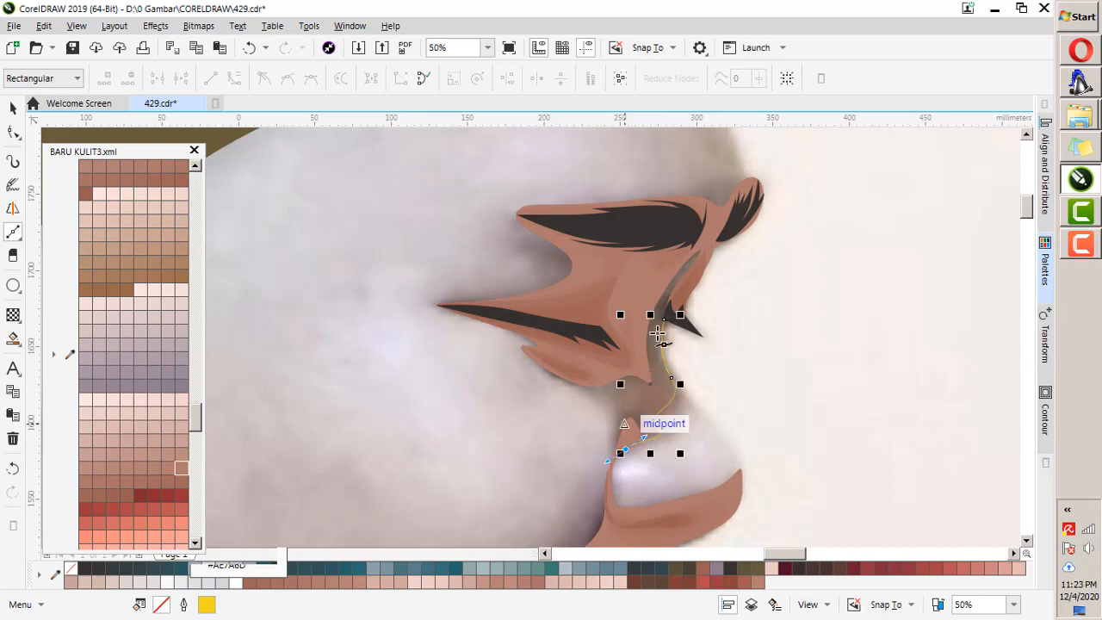
{"action": "scroll", "coordinate": [645, 415], "scroll_direction": "down", "scroll_amount": 2}
{"action": "scroll", "coordinate": [639, 375], "scroll_direction": "up", "scroll_amount": 2}
{"action": "left_click_drag", "start_coordinate": [632, 407], "coordinate": [654, 418]}
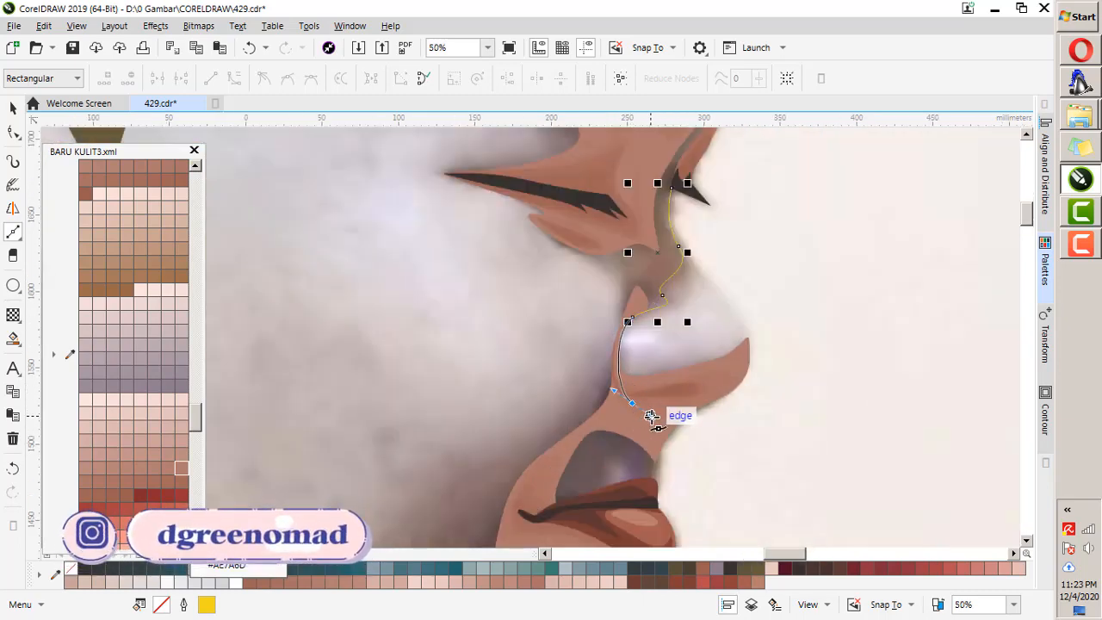
Continue the face shadow outline down to the upper lip and curve it back over the grey hollow above the lip.
{"action": "scroll", "coordinate": [628, 247], "scroll_direction": "down", "scroll_amount": 2}
{"action": "scroll", "coordinate": [640, 378], "scroll_direction": "up", "scroll_amount": 2}
{"action": "scroll", "coordinate": [640, 379], "scroll_direction": "up", "scroll_amount": 2}
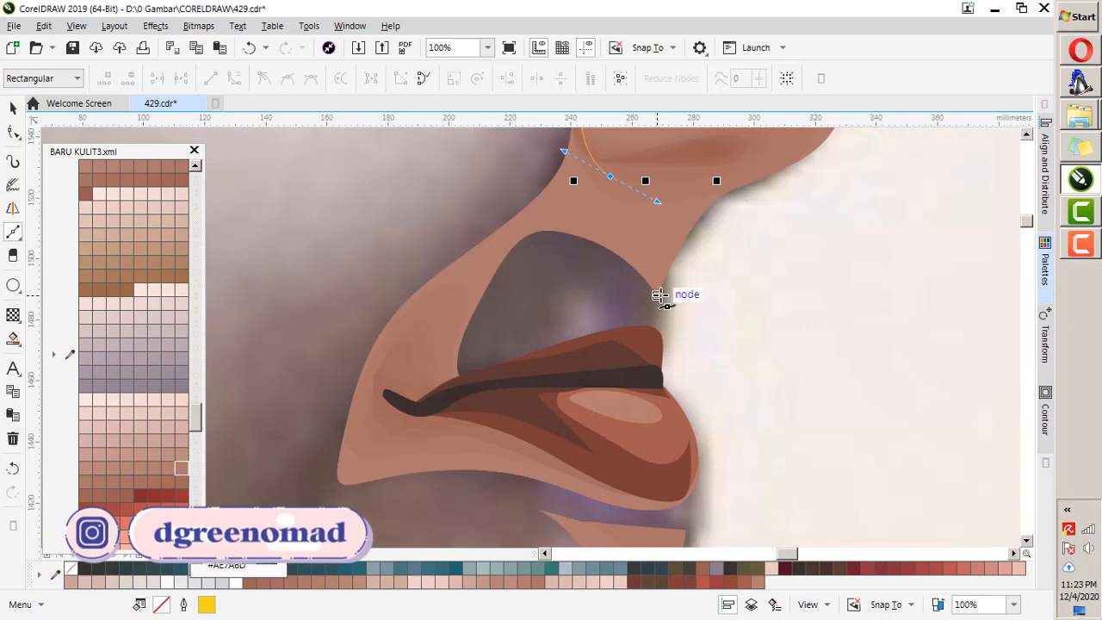
{"action": "left_click_drag", "start_coordinate": [656, 294], "coordinate": [647, 342]}
{"action": "left_click", "coordinate": [561, 263]}
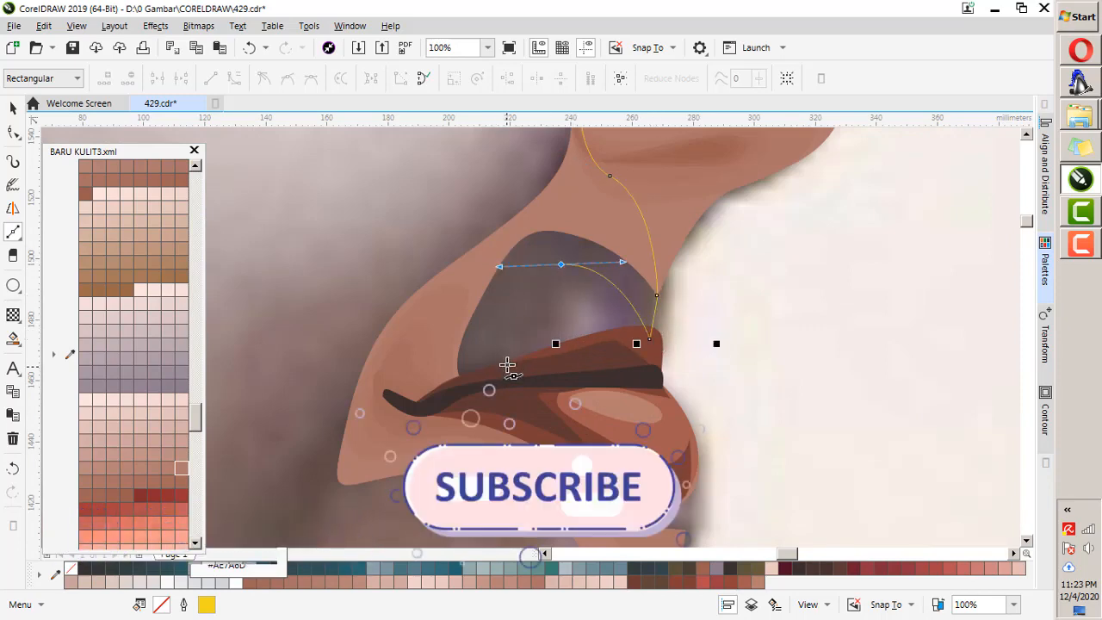
Carry the outline around the mouth, out to a point on the lower cheek, and back up along the smile crease.
{"action": "scroll", "coordinate": [598, 345], "scroll_direction": "down", "scroll_amount": 4}
{"action": "scroll", "coordinate": [603, 288], "scroll_direction": "up", "scroll_amount": 2}
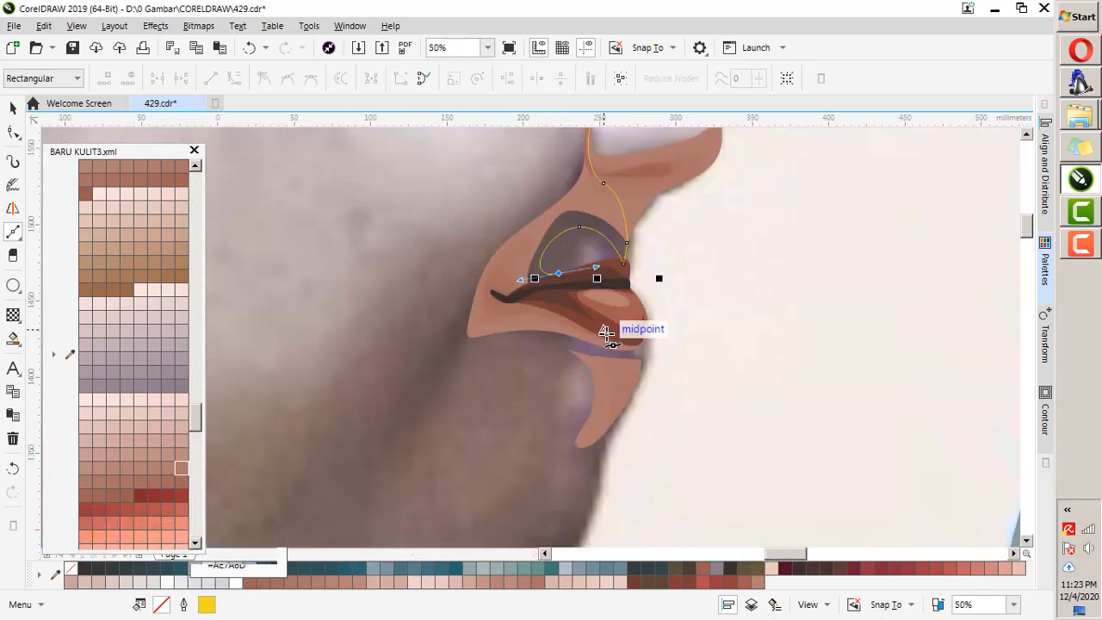
{"action": "left_click_drag", "start_coordinate": [573, 336], "coordinate": [418, 410]}
{"action": "left_click_drag", "start_coordinate": [450, 362], "coordinate": [406, 384]}
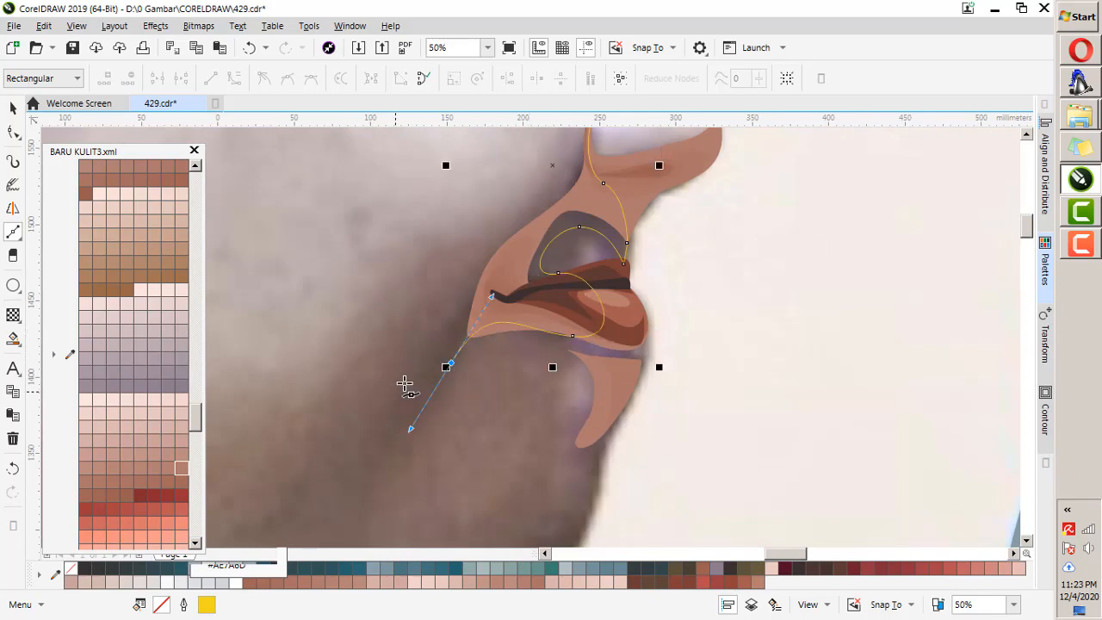
{"action": "left_click_drag", "start_coordinate": [532, 214], "coordinate": [564, 202]}
{"action": "scroll", "coordinate": [564, 202], "scroll_direction": "down", "scroll_amount": 2}
{"action": "scroll", "coordinate": [580, 210], "scroll_direction": "up", "scroll_amount": 2}
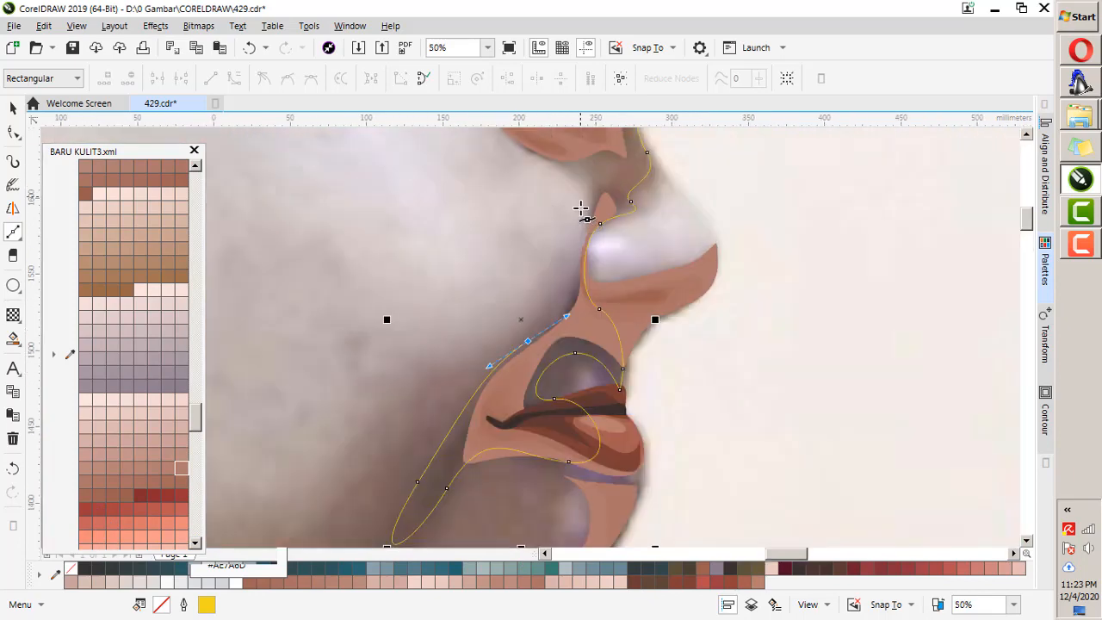
Trace the outline up beside the nose, along the under-eye shadow, and around the eye's outer corner onto the upper lid.
{"action": "scroll", "coordinate": [593, 183], "scroll_direction": "down", "scroll_amount": 2}
{"action": "scroll", "coordinate": [590, 229], "scroll_direction": "up", "scroll_amount": 2}
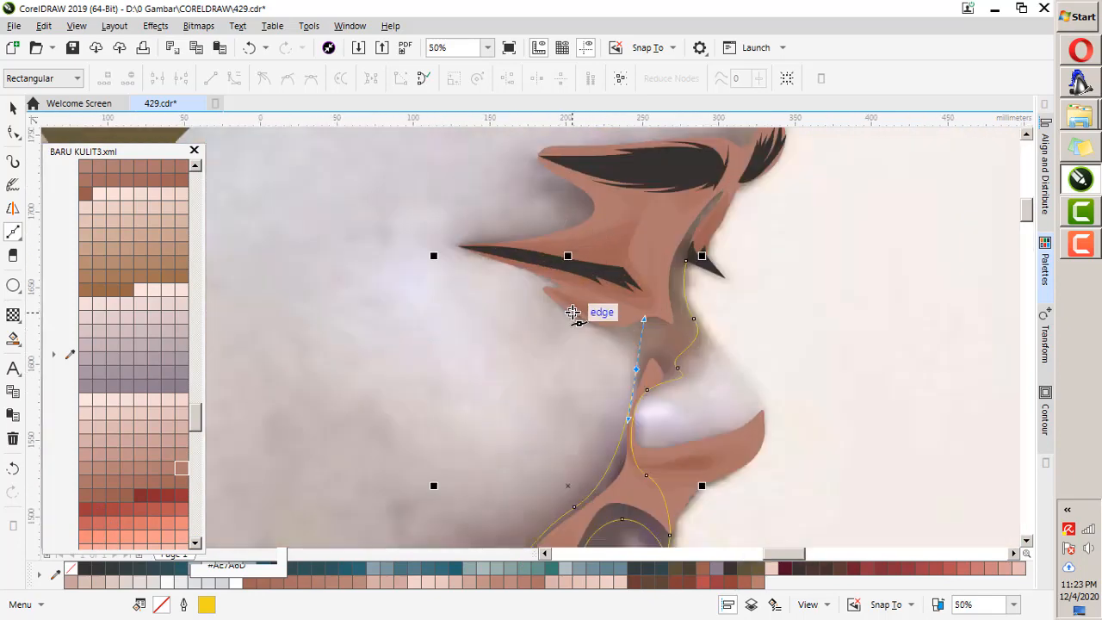
{"action": "left_click", "coordinate": [458, 246]}
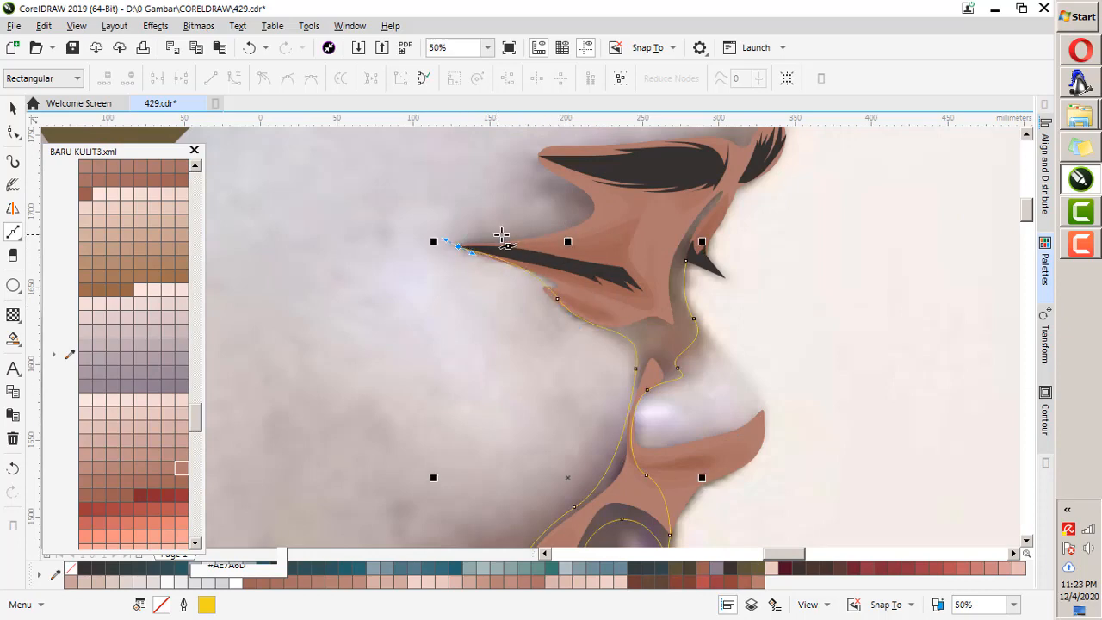
{"action": "left_click_drag", "start_coordinate": [510, 234], "coordinate": [555, 236]}
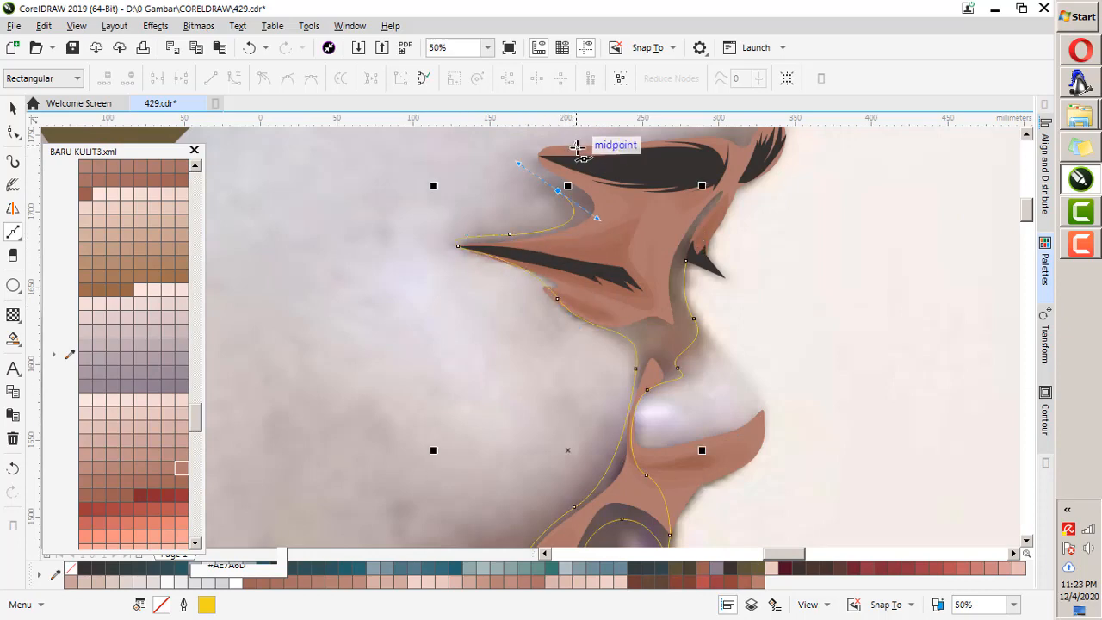
Trace the outline over the eyebrow to the brow ridge, then close it at its start by the far eyelashes.
{"action": "scroll", "coordinate": [633, 384], "scroll_direction": "down", "scroll_amount": 2}
{"action": "scroll", "coordinate": [674, 202], "scroll_direction": "up", "scroll_amount": 2}
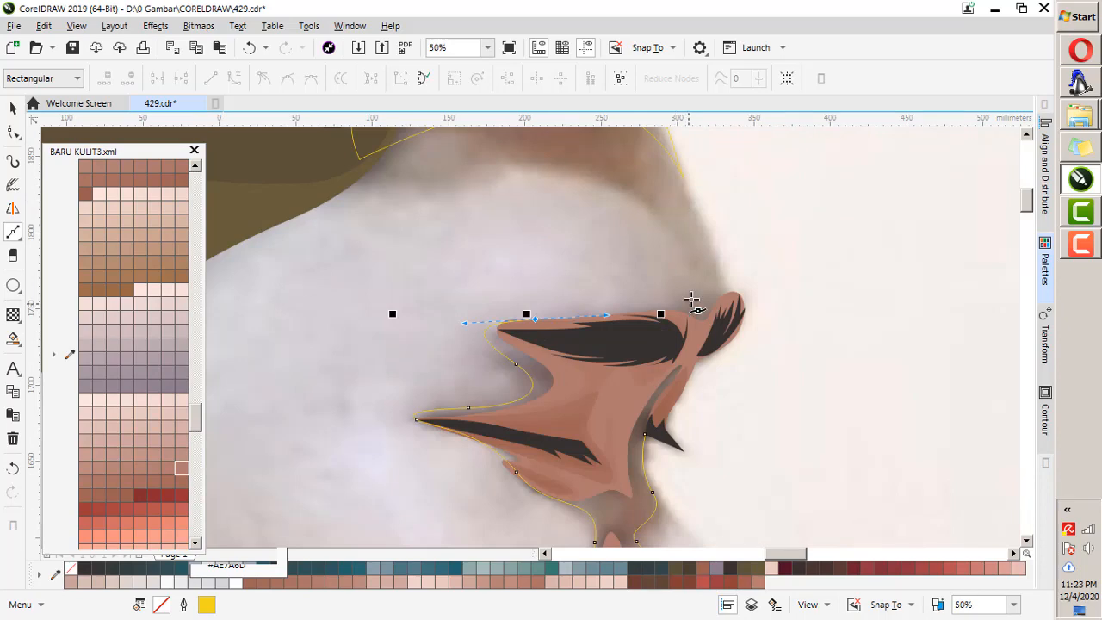
{"action": "left_click_drag", "start_coordinate": [696, 284], "coordinate": [714, 273]}
{"action": "left_click", "coordinate": [724, 295]}
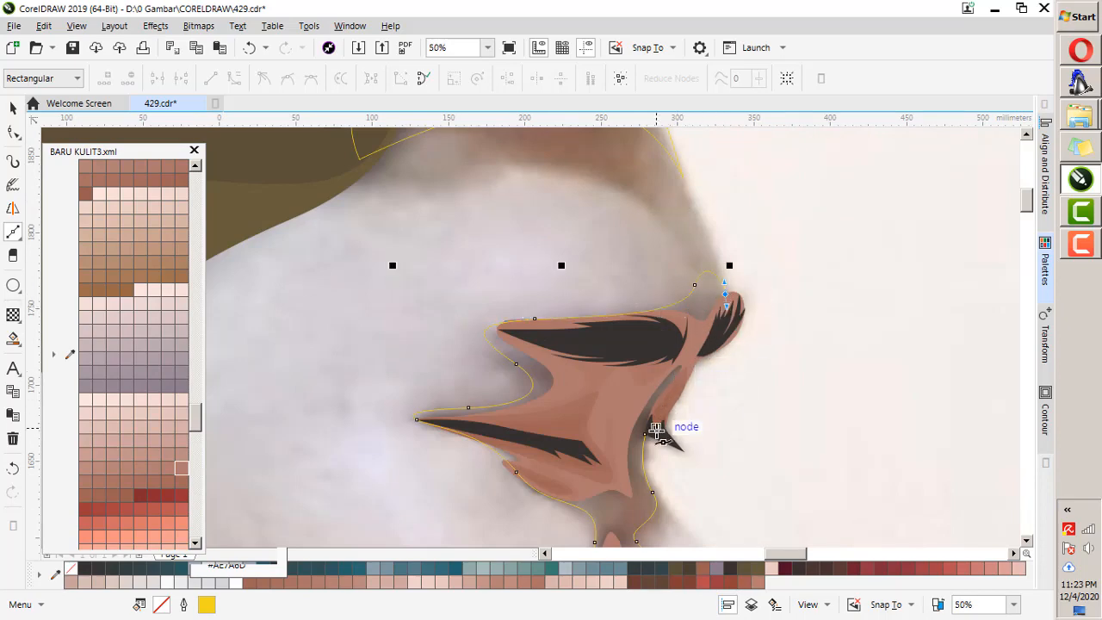
{"action": "scroll", "coordinate": [681, 373], "scroll_direction": "down", "scroll_amount": 4}
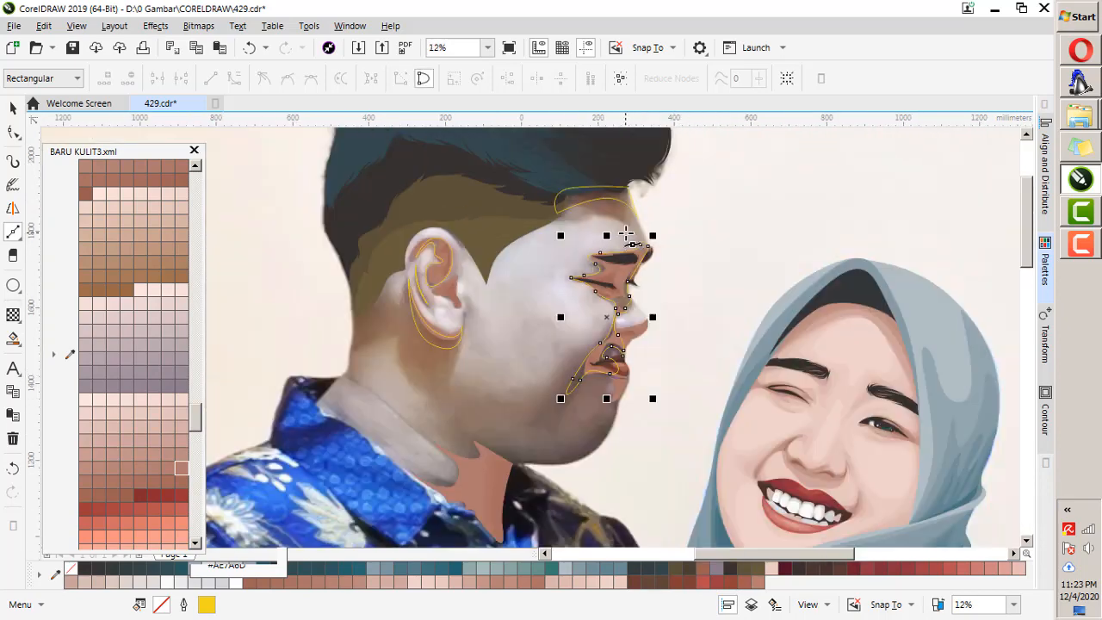
Group the new face shadow outline with the forehead and ear shadow outlines.
{"action": "key", "text": "space"}
{"action": "left_click", "coordinate": [631, 207], "text": "shift"}
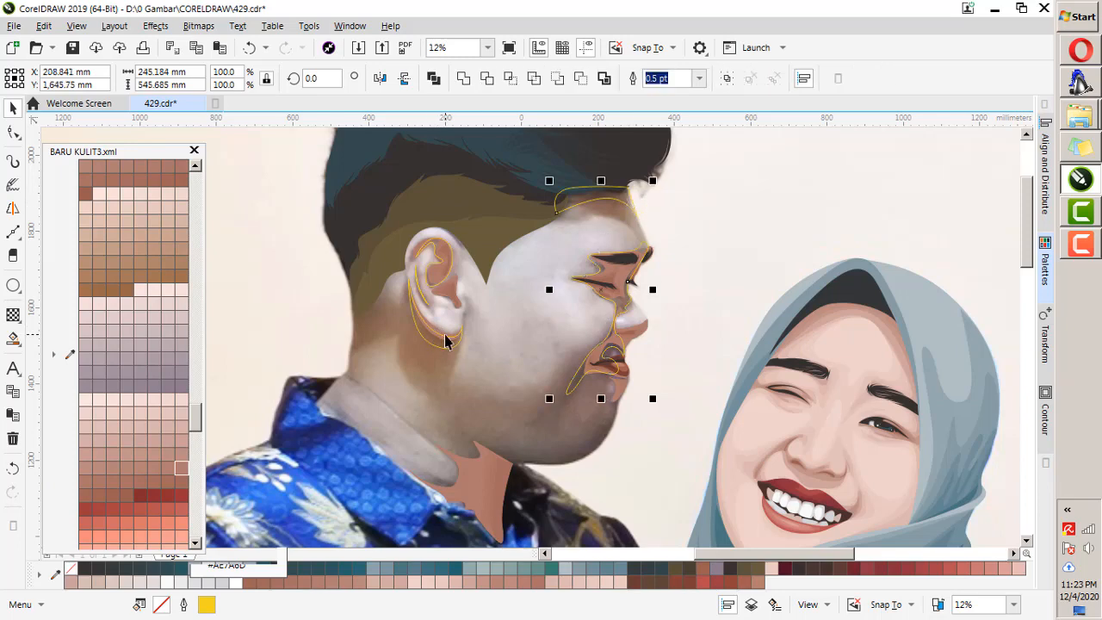
{"action": "left_click", "coordinate": [409, 314], "text": "shift"}
{"action": "key", "text": "ctrl+g"}
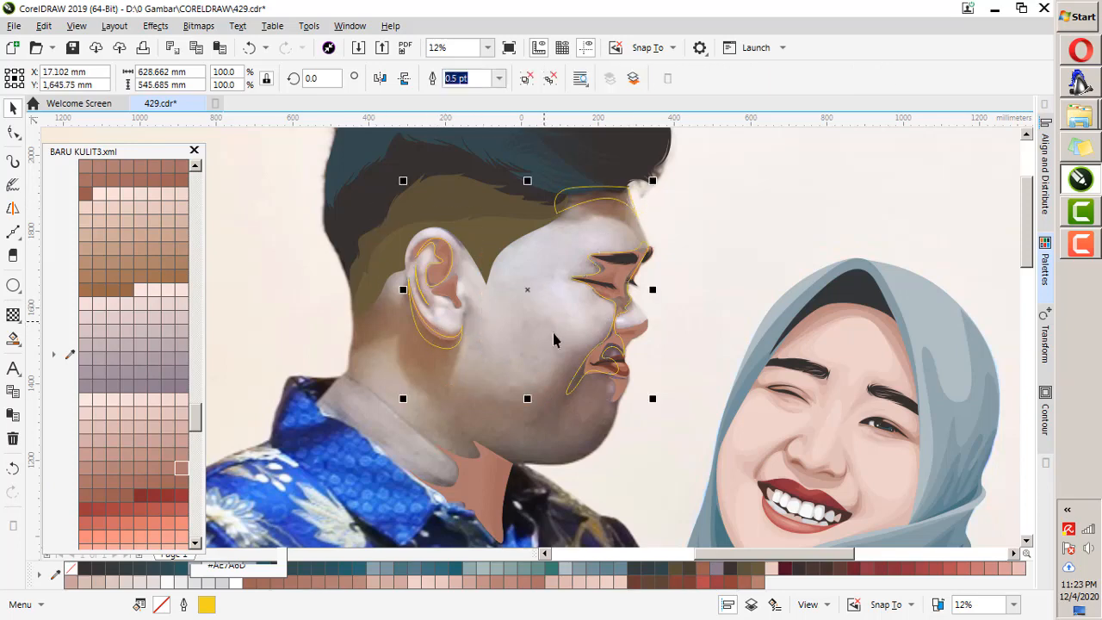
Start a neck shadow outline where the neck meets the far collar and trace it along the jaw's underside up to the chin.
{"action": "scroll", "coordinate": [541, 379], "scroll_direction": "down", "scroll_amount": 1}
{"action": "scroll", "coordinate": [515, 405], "scroll_direction": "up", "scroll_amount": 2}
{"action": "key", "text": "space"}
{"action": "left_click", "coordinate": [578, 449]}
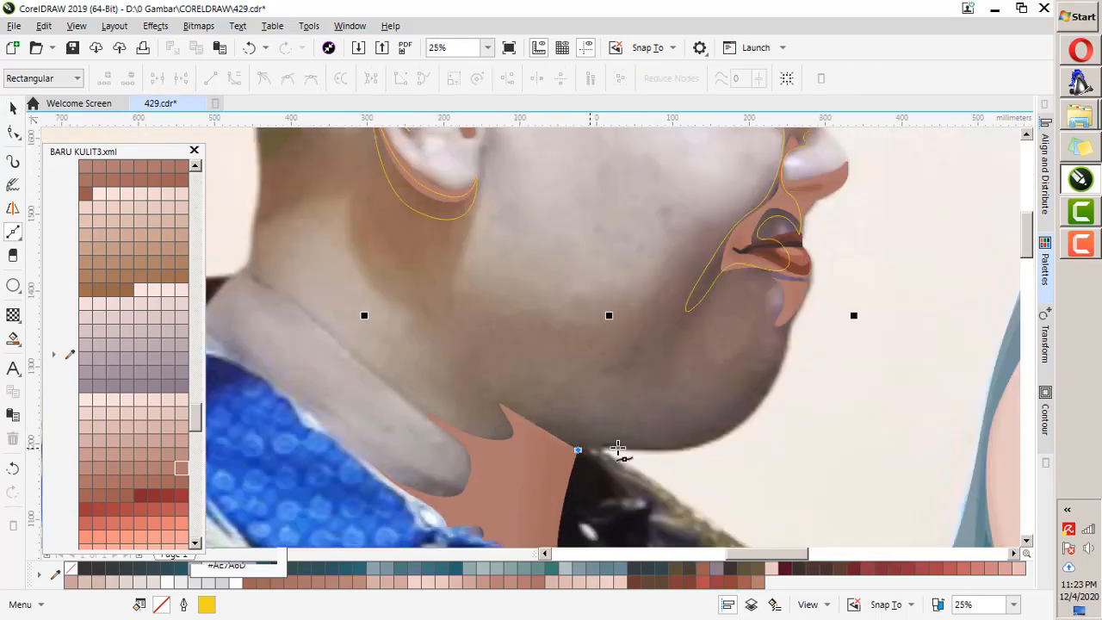
{"action": "left_click_drag", "start_coordinate": [699, 448], "coordinate": [699, 448]}
{"action": "left_click_drag", "start_coordinate": [757, 413], "coordinate": [778, 388]}
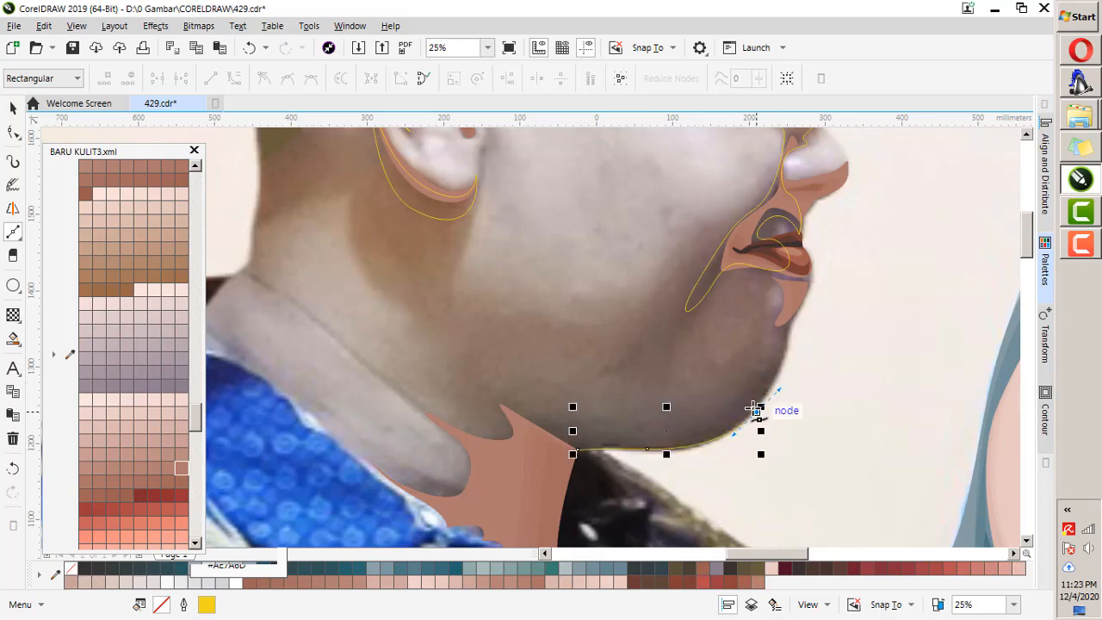
{"action": "key", "text": "ctrl+z"}
{"action": "key", "text": "ctrl+shift+z"}
{"action": "left_click", "coordinate": [782, 362]}
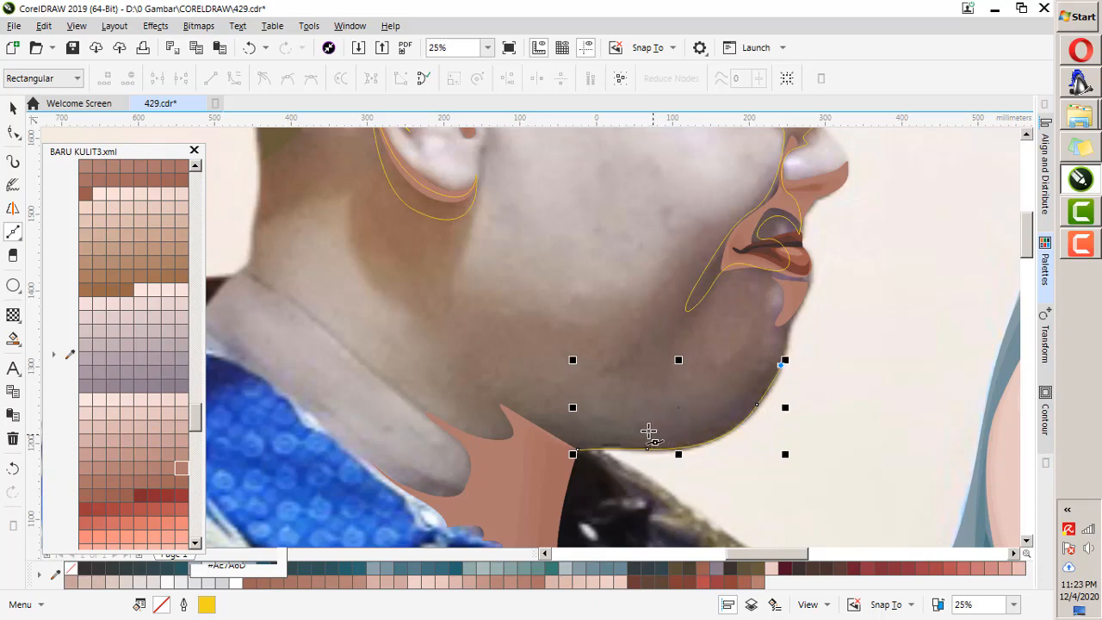
Trace the outline back under the jaw, around the jaw fold and neck crease, along the collar edge, and close it at its start.
{"action": "left_click_drag", "start_coordinate": [643, 429], "coordinate": [487, 404]}
{"action": "left_click_drag", "start_coordinate": [316, 318], "coordinate": [463, 475]}
{"action": "left_click_drag", "start_coordinate": [314, 416], "coordinate": [307, 411]}
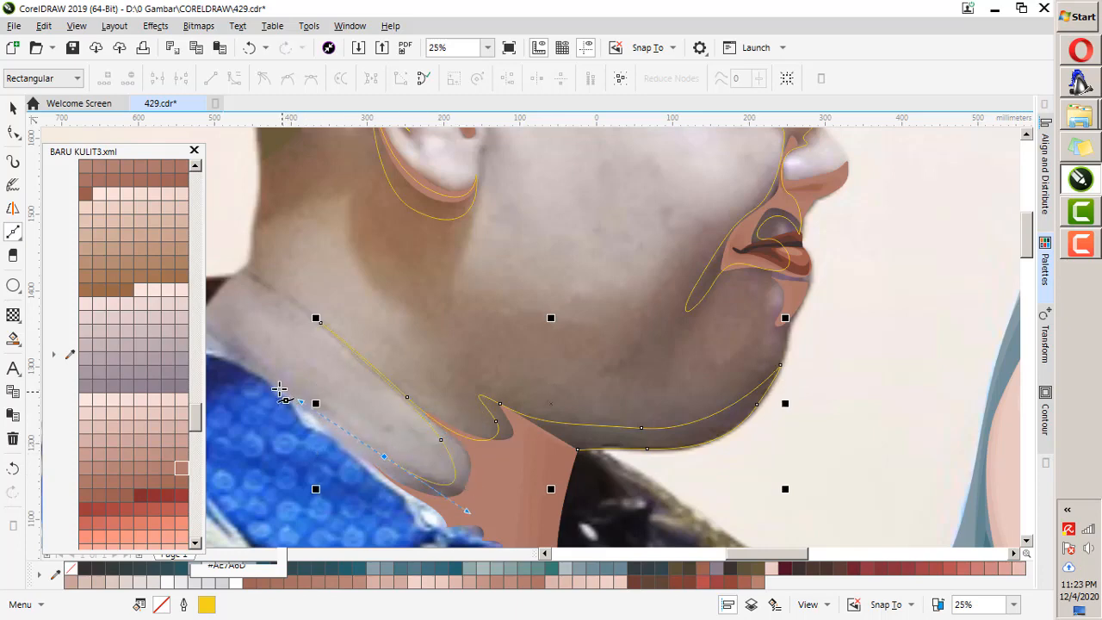
{"action": "left_click", "coordinate": [267, 376]}
{"action": "left_click", "coordinate": [404, 491]}
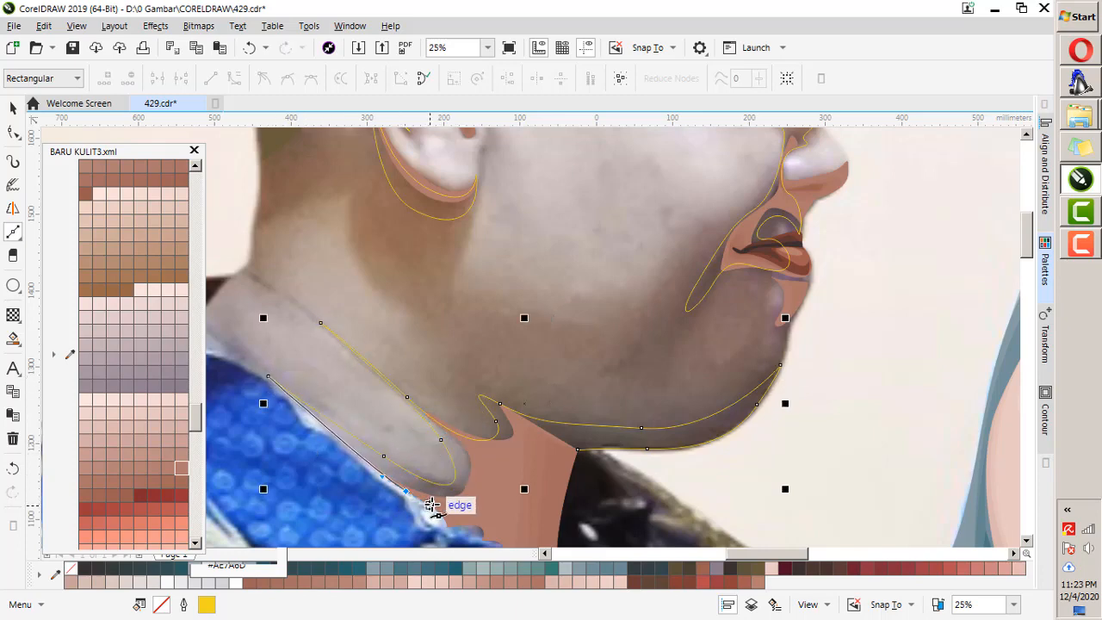
{"action": "left_click_drag", "start_coordinate": [576, 448], "coordinate": [580, 452]}
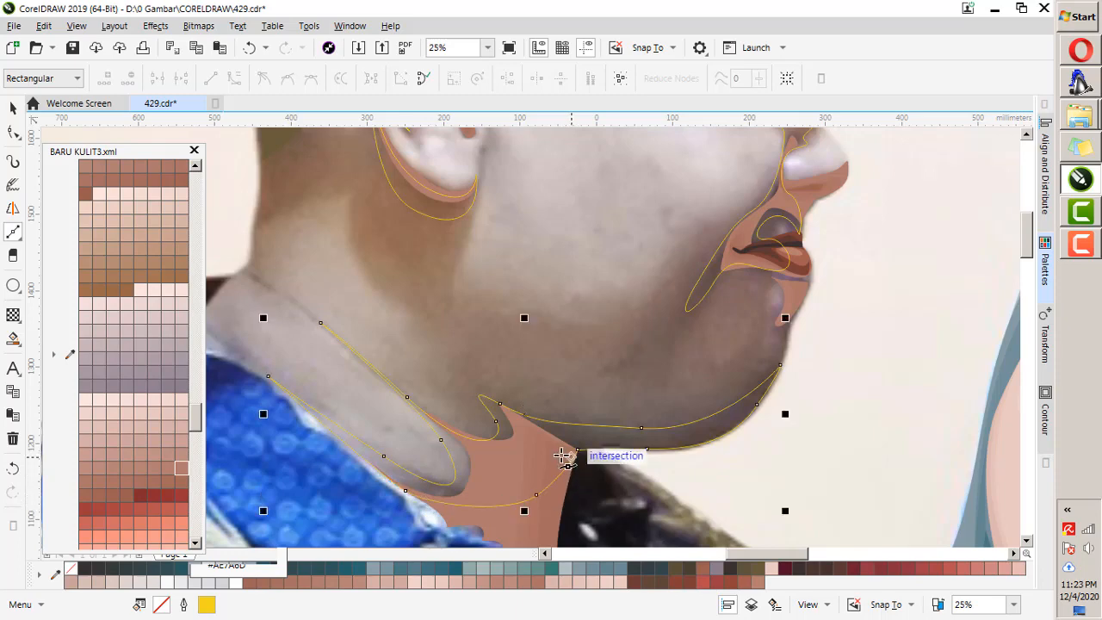
Group the neck shadow with the face and ear shadow outlines and colour them all brown #B27F72.
{"action": "key", "text": "space"}
{"action": "scroll", "coordinate": [608, 399], "scroll_direction": "down", "scroll_amount": 2}
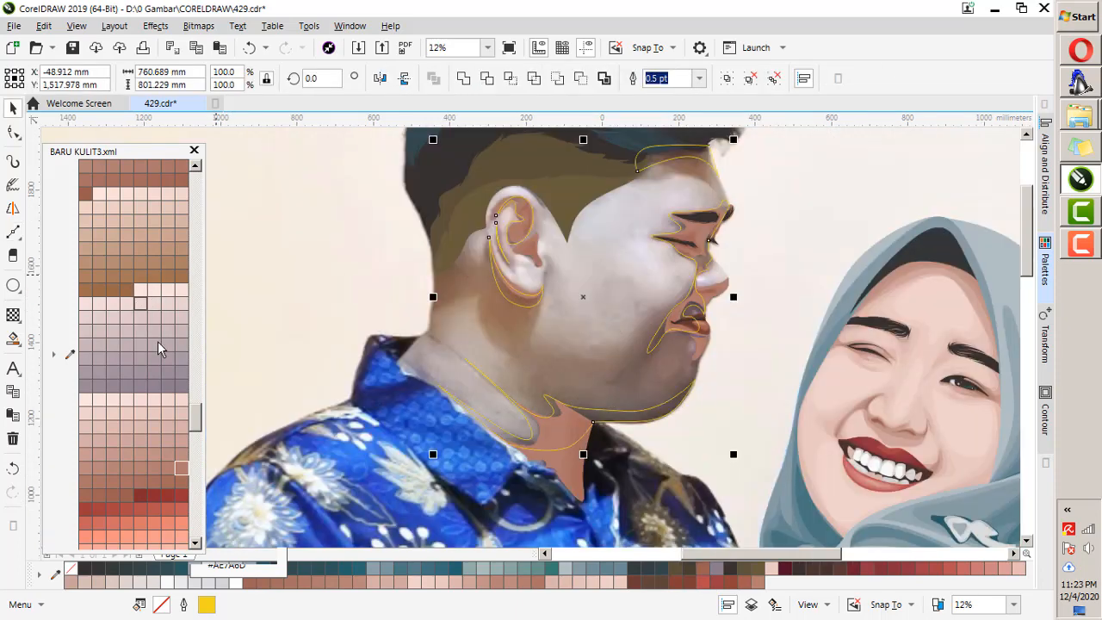
{"action": "left_click", "coordinate": [155, 472]}
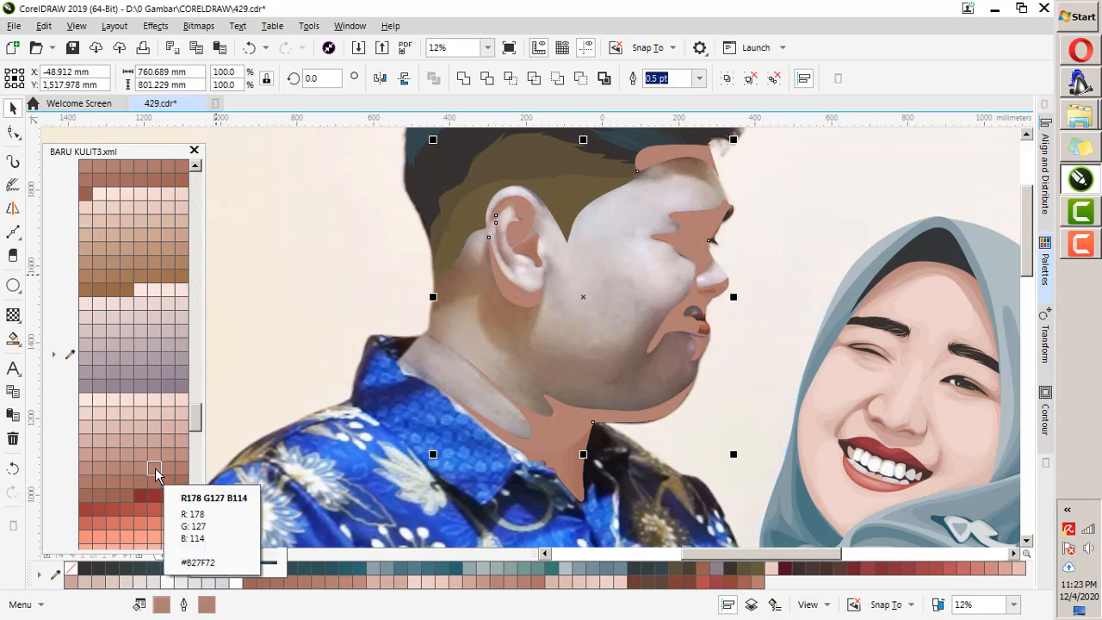
Trace a wider crescent outline around the shadow behind the ear and under the earlobe, following the lobe's edge back up.
{"action": "scroll", "coordinate": [455, 414], "scroll_direction": "up", "scroll_amount": 2}
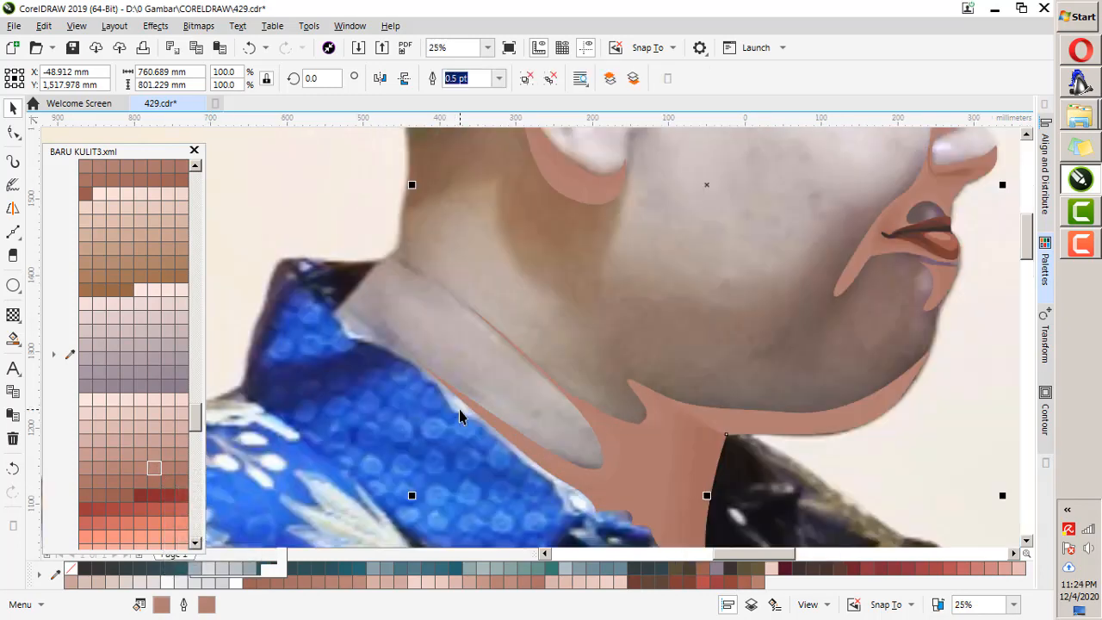
{"action": "key", "text": "space"}
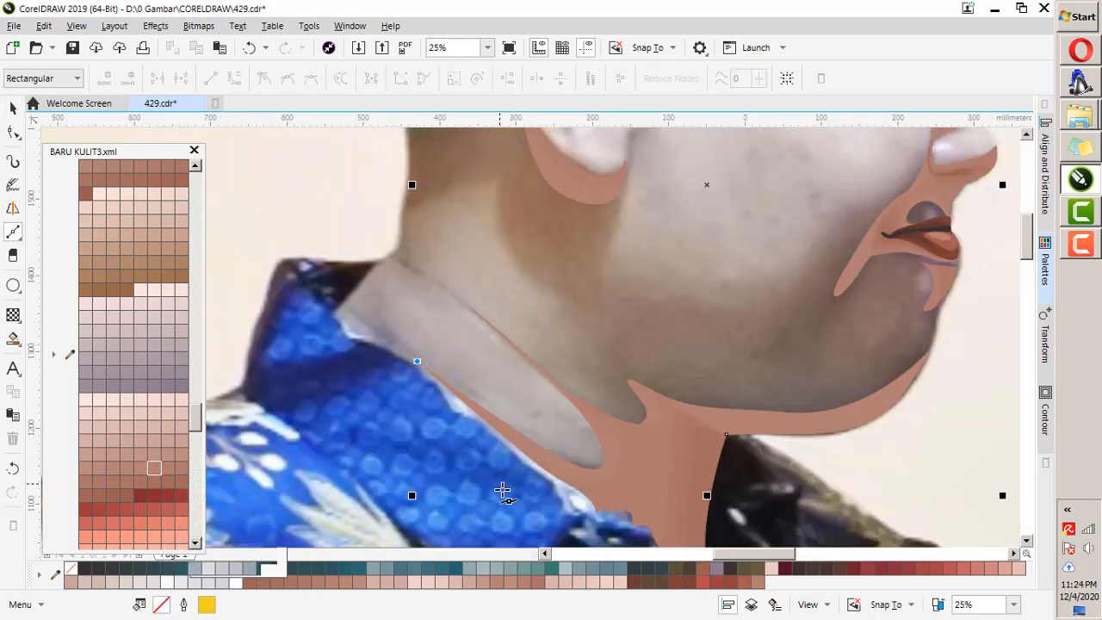
{"action": "scroll", "coordinate": [503, 490], "scroll_direction": "down", "scroll_amount": 2}
{"action": "scroll", "coordinate": [516, 393], "scroll_direction": "up", "scroll_amount": 2}
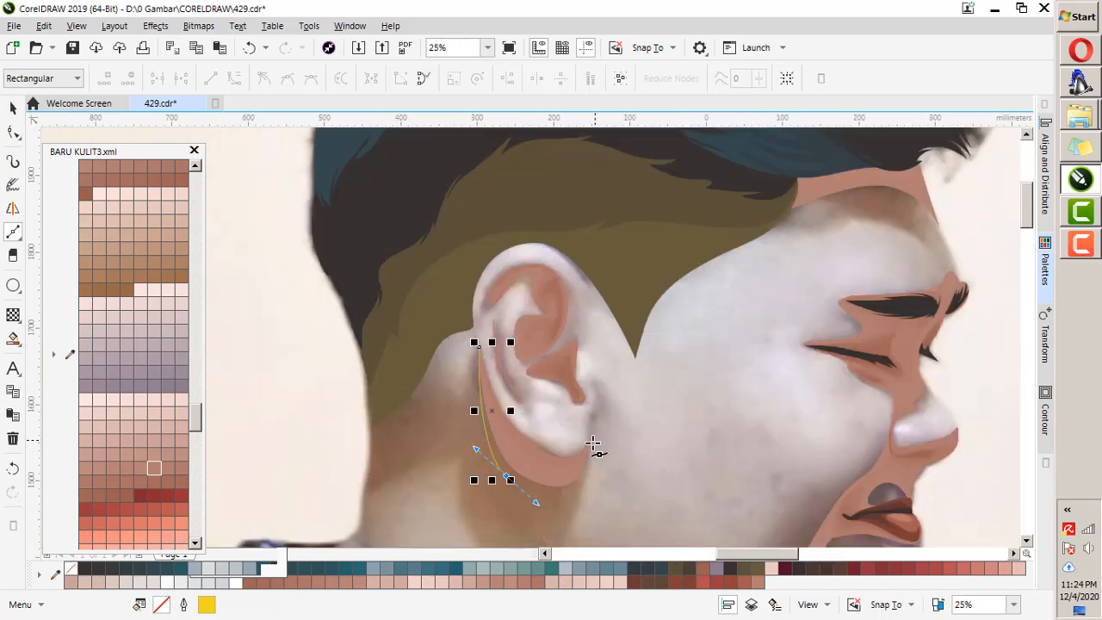
{"action": "left_click_drag", "start_coordinate": [586, 441], "coordinate": [574, 377]}
{"action": "left_click", "coordinate": [585, 441]}
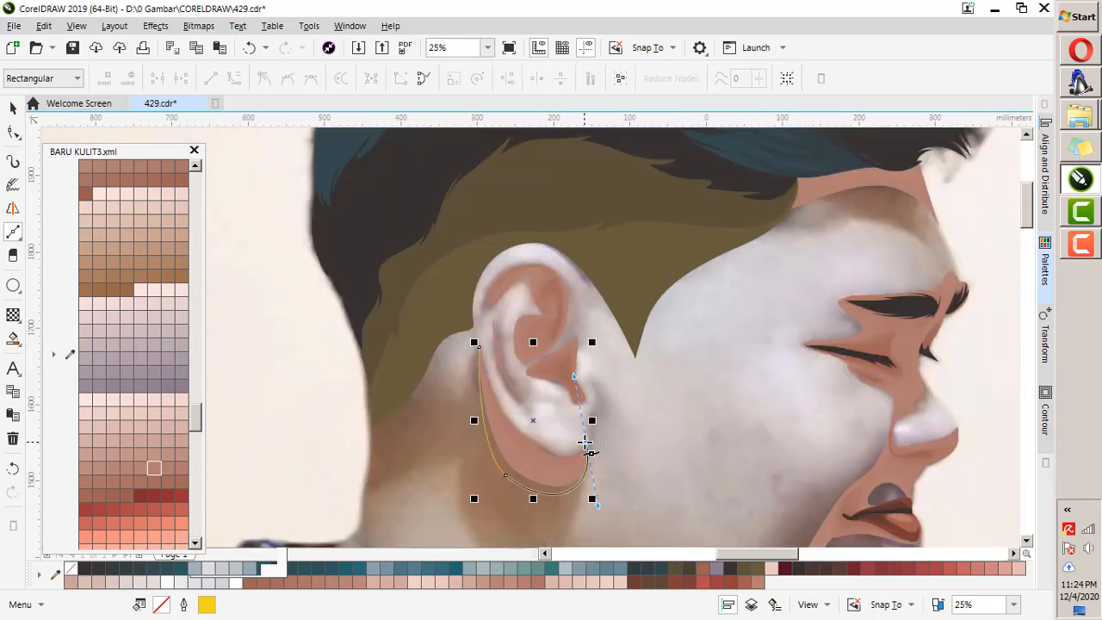
{"action": "left_click_drag", "start_coordinate": [546, 465], "coordinate": [508, 453]}
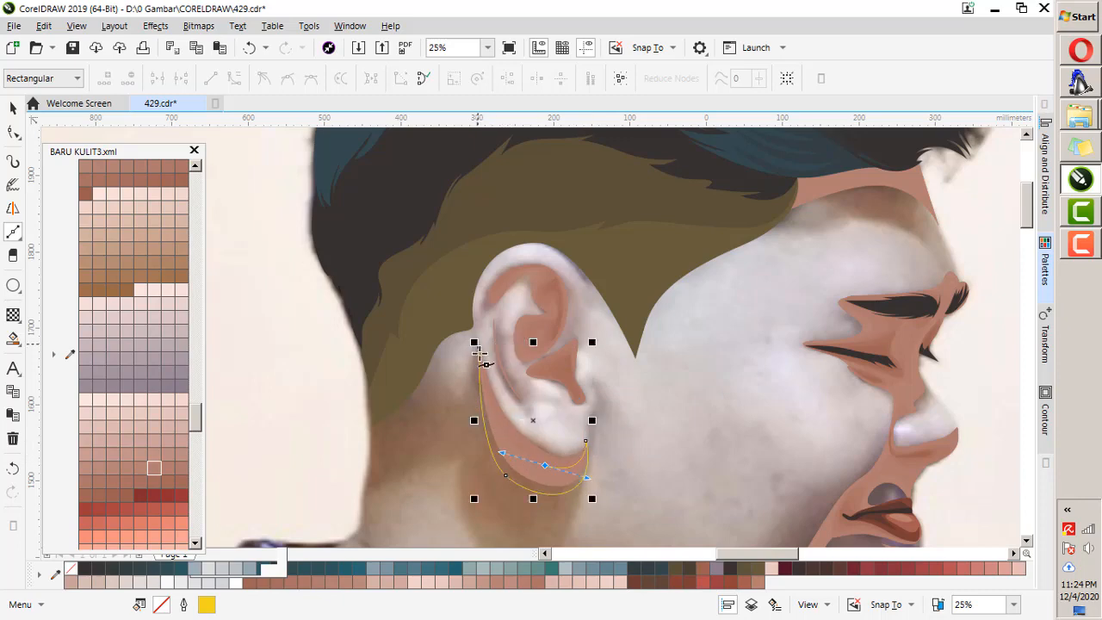
Trace a closed narrow outline around the dark crease inside the ear's outer rim.
{"action": "scroll", "coordinate": [497, 343], "scroll_direction": "up", "scroll_amount": 1}
{"action": "left_click", "coordinate": [487, 285]}
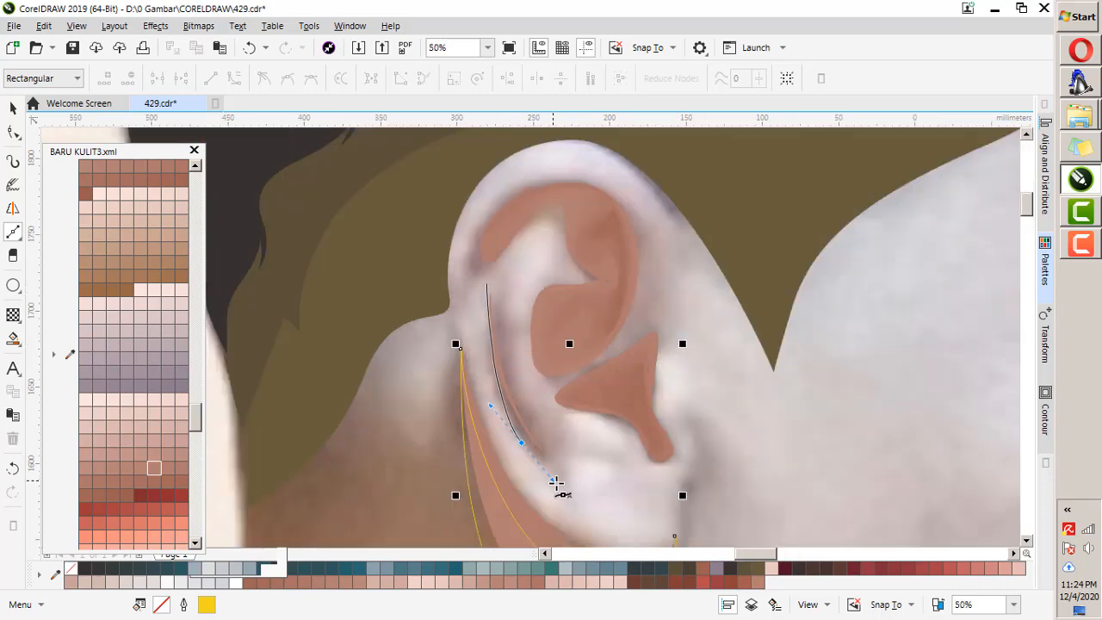
{"action": "left_click_drag", "start_coordinate": [540, 419], "coordinate": [573, 458]}
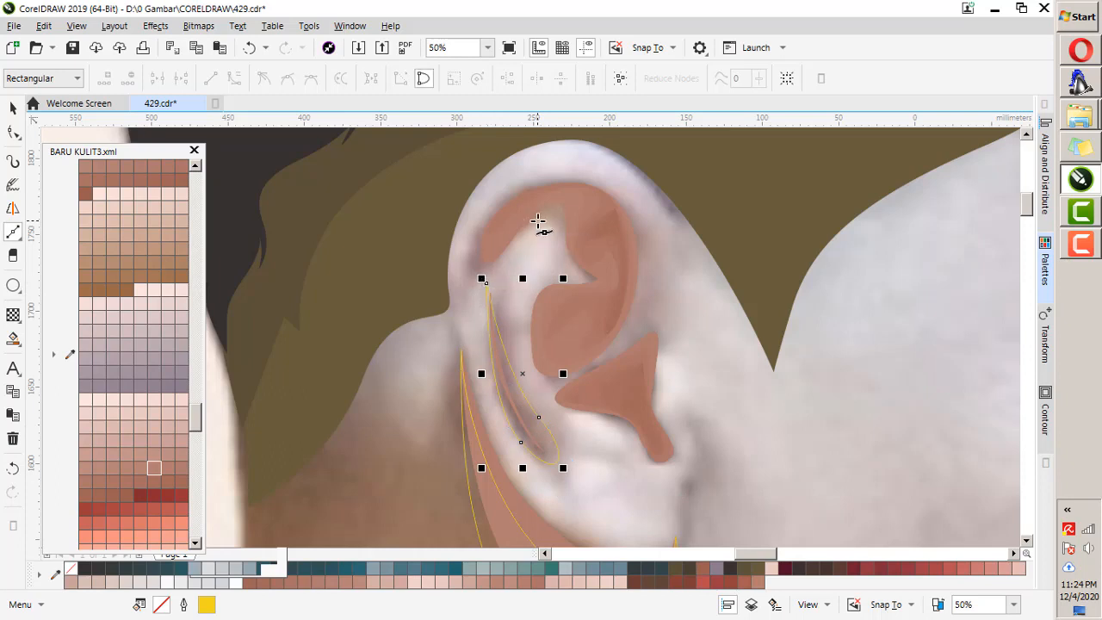
Trace a closed outline around the inner ear hollow, along the upper rim, down past the tragus, and back up the inner fold.
{"action": "left_click", "coordinate": [531, 215]}
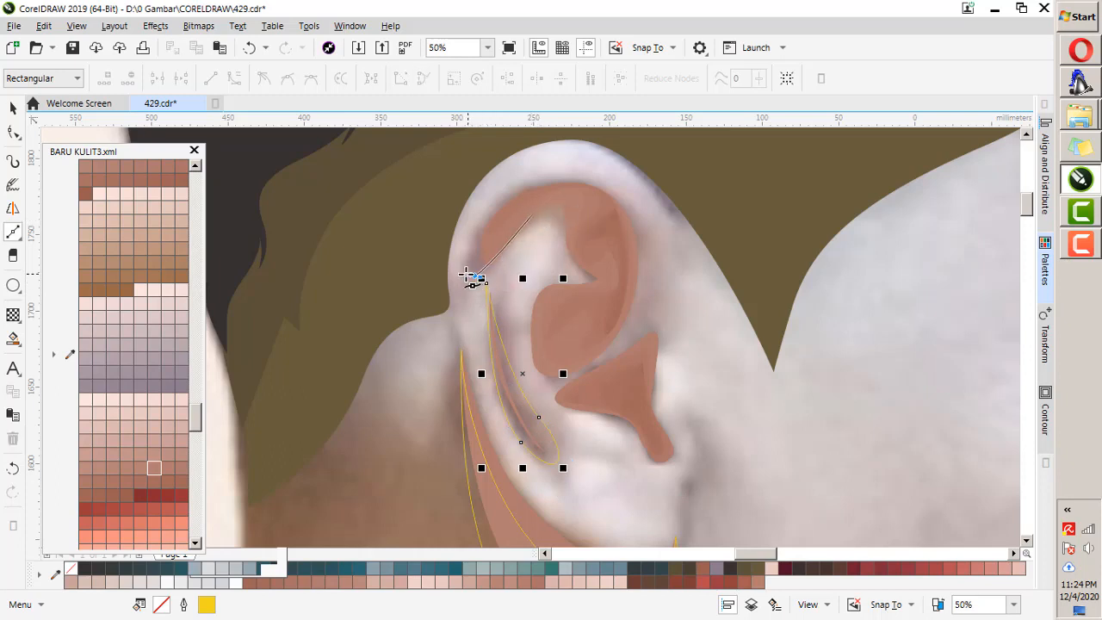
{"action": "left_click_drag", "start_coordinate": [466, 274], "coordinate": [461, 271]}
{"action": "left_click_drag", "start_coordinate": [536, 179], "coordinate": [588, 166]}
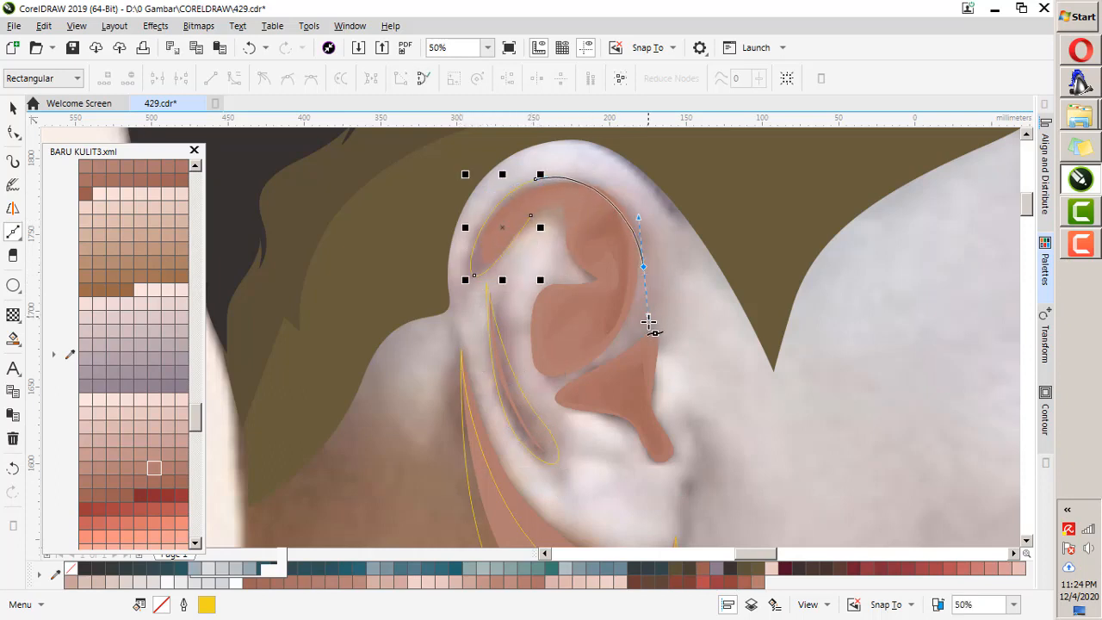
{"action": "left_click_drag", "start_coordinate": [648, 321], "coordinate": [652, 328]}
{"action": "left_click", "coordinate": [665, 345]}
{"action": "left_click_drag", "start_coordinate": [656, 419], "coordinate": [669, 445]}
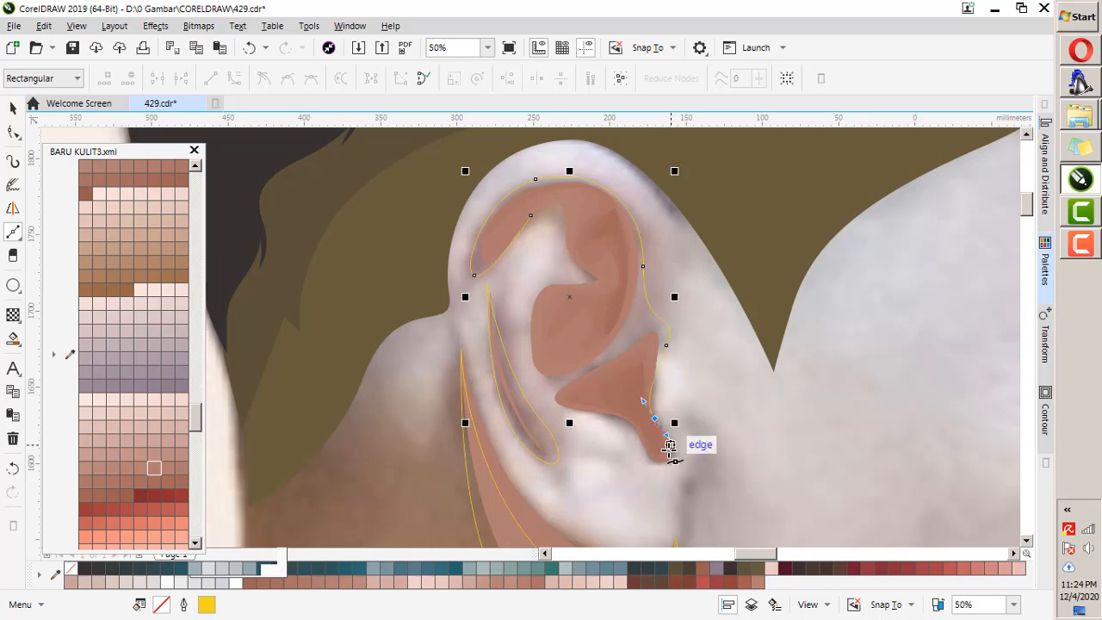
{"action": "left_click_drag", "start_coordinate": [598, 412], "coordinate": [546, 409]}
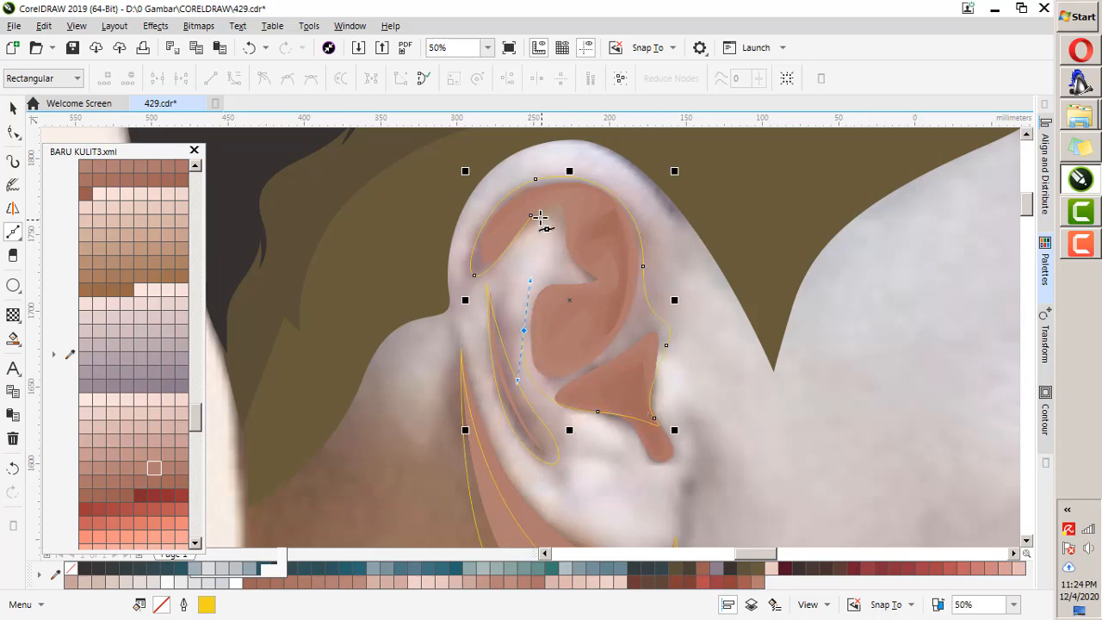
{"action": "scroll", "coordinate": [585, 198], "scroll_direction": "down", "scroll_amount": 5}
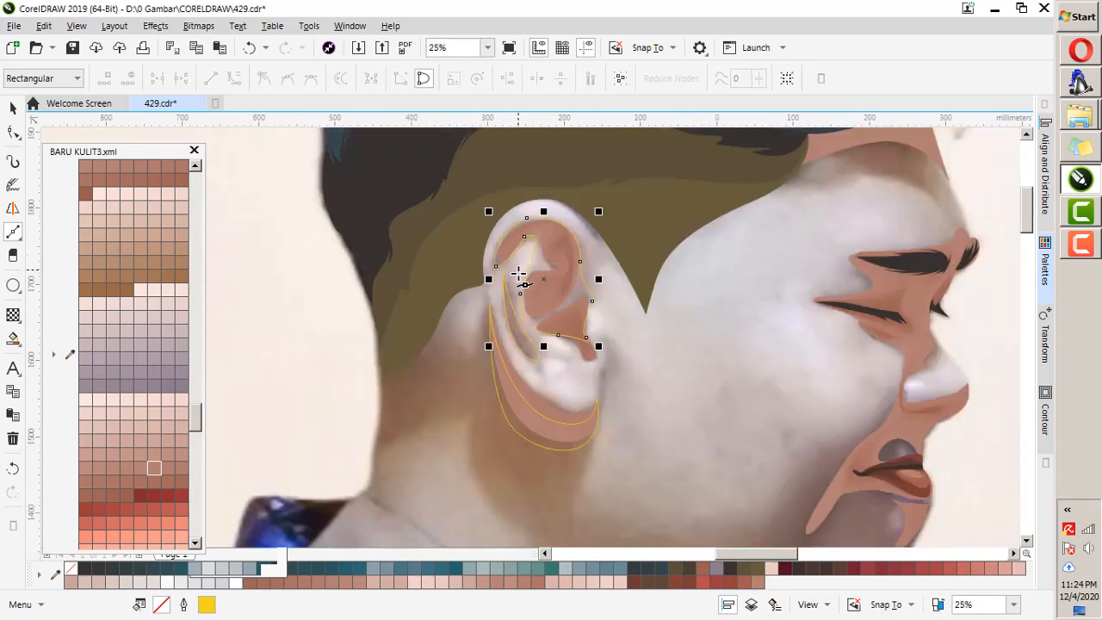
Start a larger face shadow outline at the forehead hairline and curve it down over the eyebrow to the eye's outer corner.
{"action": "scroll", "coordinate": [611, 307], "scroll_direction": "up", "scroll_amount": 5}
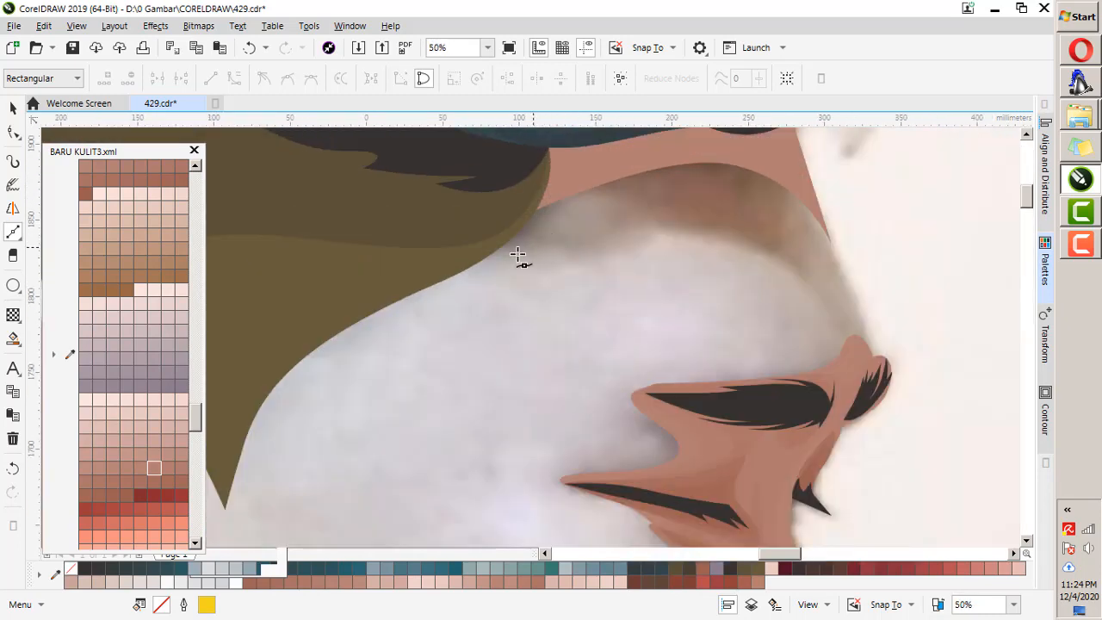
{"action": "left_click_drag", "start_coordinate": [738, 216], "coordinate": [840, 278]}
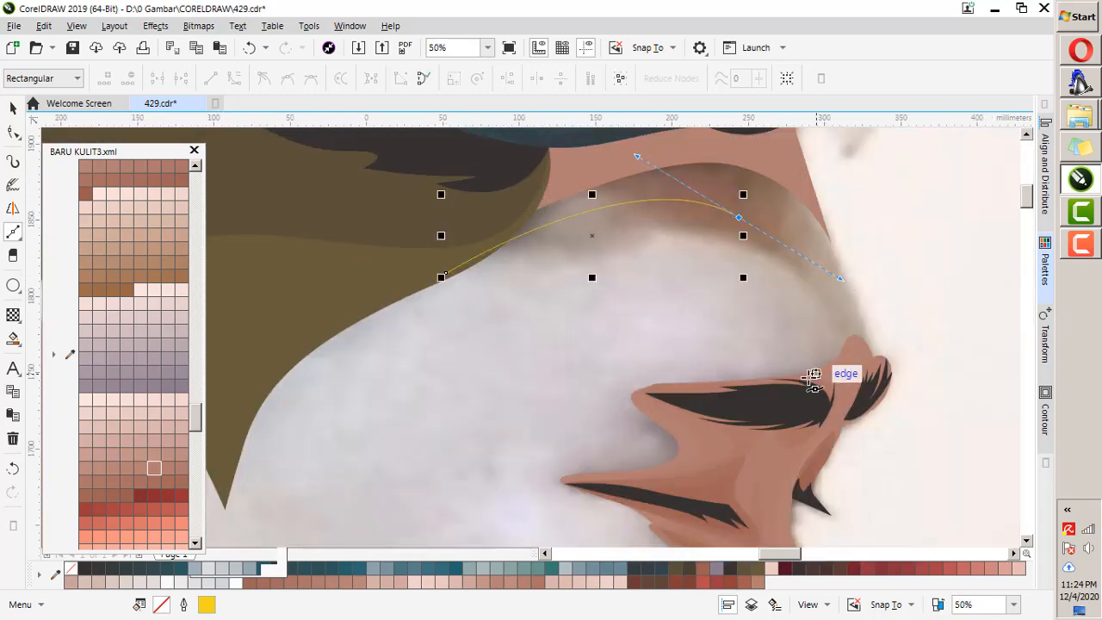
{"action": "scroll", "coordinate": [634, 361], "scroll_direction": "down", "scroll_amount": 2}
{"action": "scroll", "coordinate": [622, 359], "scroll_direction": "up", "scroll_amount": 2}
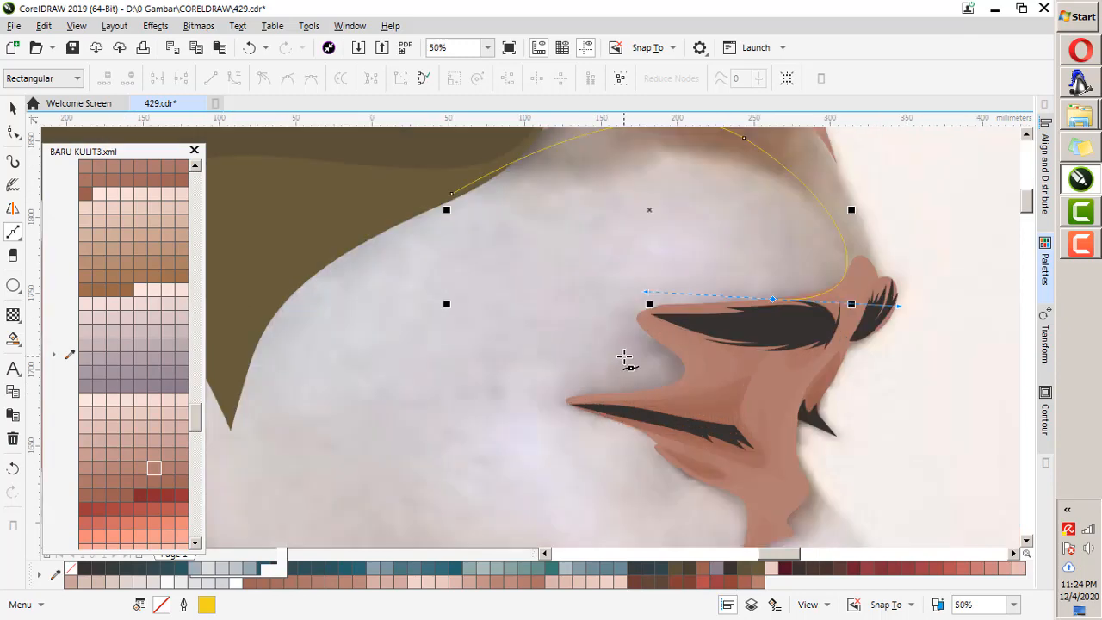
{"action": "left_click_drag", "start_coordinate": [623, 355], "coordinate": [566, 423]}
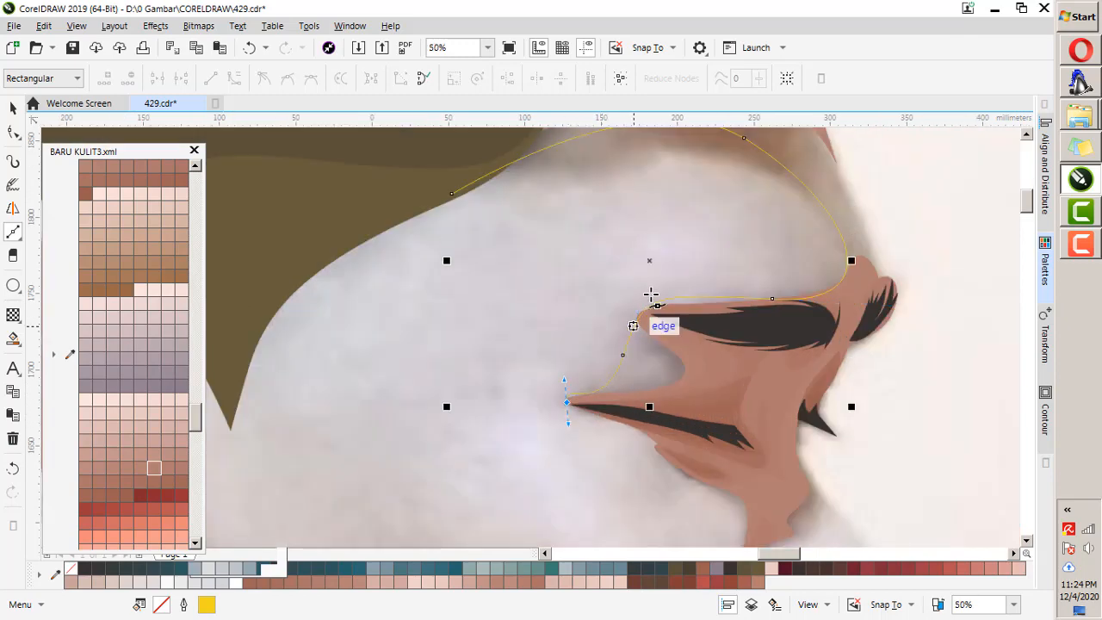
Continue the outline under the eye, down beside the nose and smile crease, and around the lower cheek to below the lower lip.
{"action": "scroll", "coordinate": [651, 287], "scroll_direction": "down", "scroll_amount": 1}
{"action": "scroll", "coordinate": [673, 402], "scroll_direction": "up", "scroll_amount": 1}
{"action": "left_click_drag", "start_coordinate": [675, 356], "coordinate": [722, 371]}
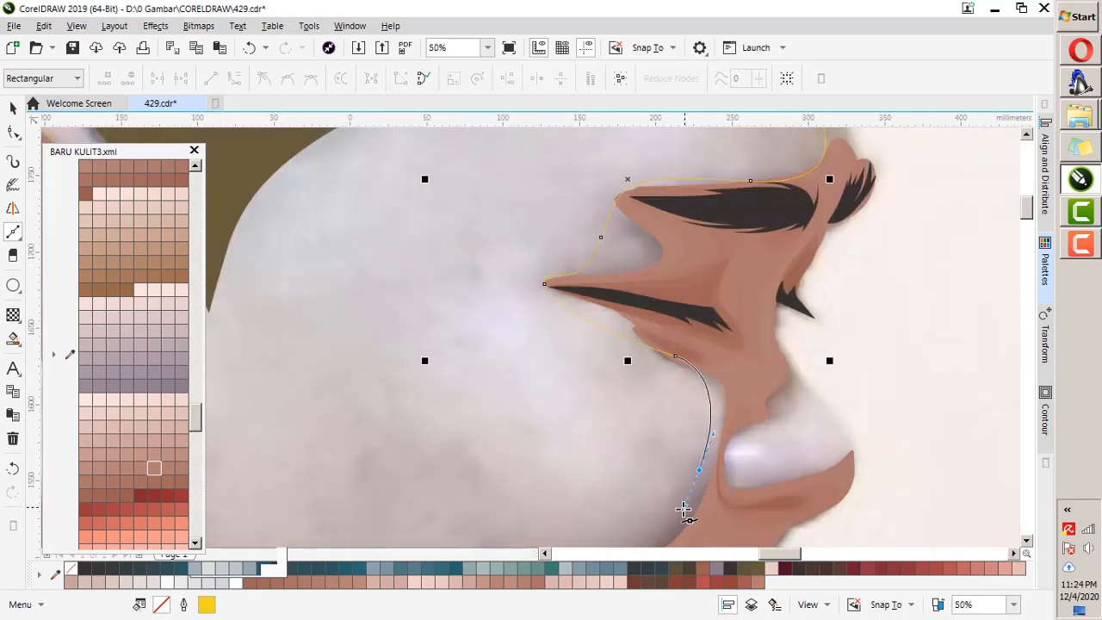
{"action": "left_click_drag", "start_coordinate": [682, 510], "coordinate": [684, 506]}
{"action": "scroll", "coordinate": [684, 506], "scroll_direction": "down", "scroll_amount": 2}
{"action": "scroll", "coordinate": [698, 349], "scroll_direction": "up", "scroll_amount": 1}
{"action": "left_click_drag", "start_coordinate": [674, 362], "coordinate": [779, 394]}
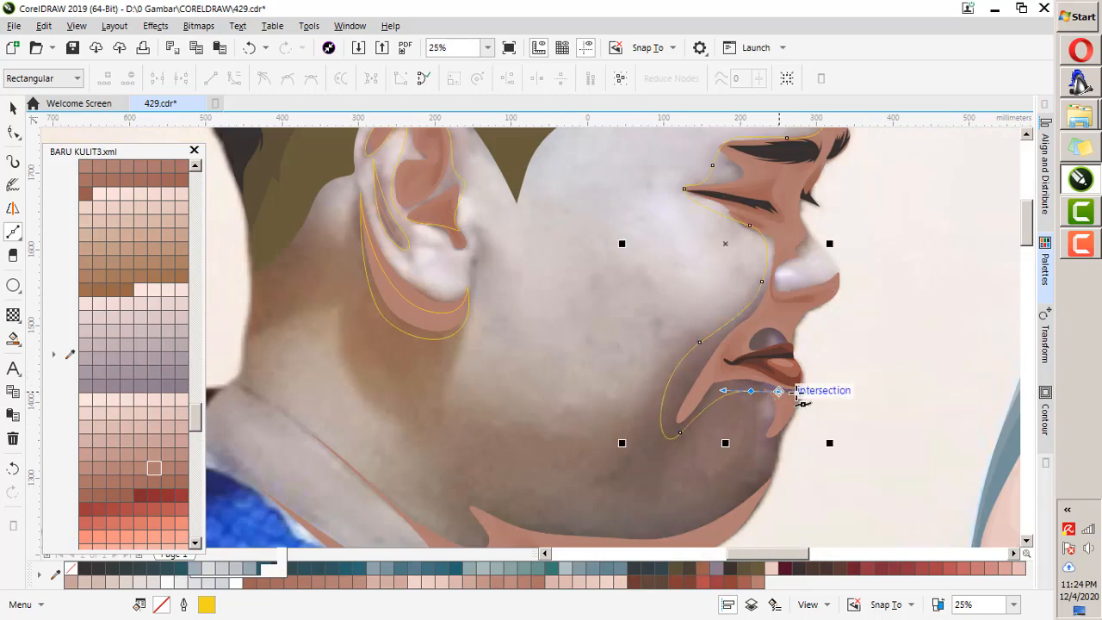
Carry the outline around the chin's front, back above the jawline, and around the fold where the jaw meets the neck.
{"action": "scroll", "coordinate": [802, 392], "scroll_direction": "up", "scroll_amount": 1}
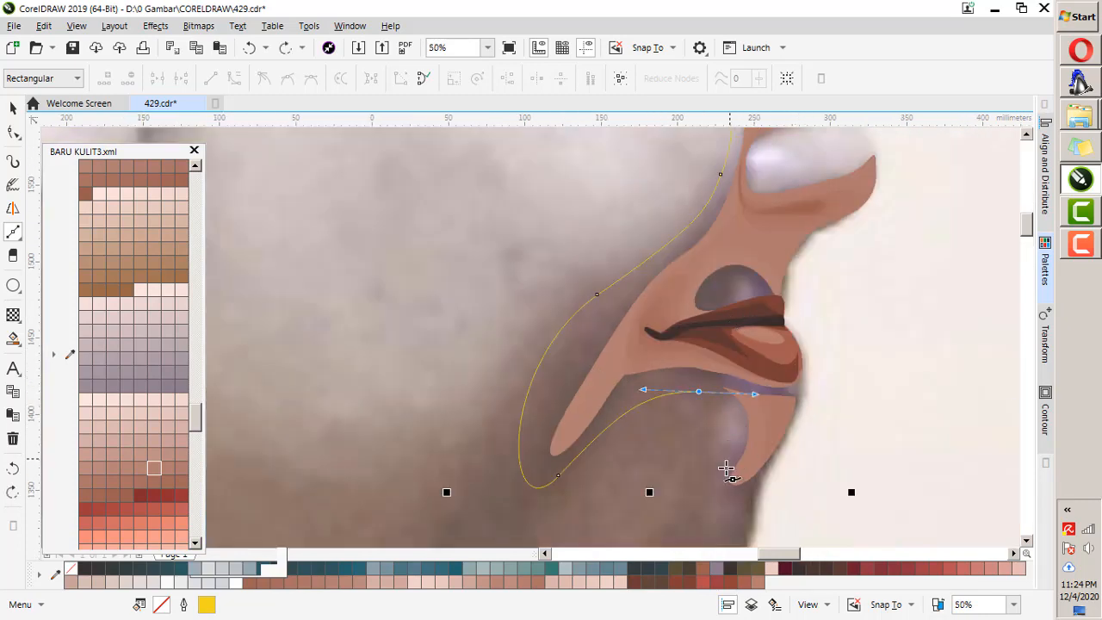
{"action": "scroll", "coordinate": [705, 478], "scroll_direction": "down", "scroll_amount": 1}
{"action": "left_click_drag", "start_coordinate": [564, 486], "coordinate": [442, 465]}
{"action": "left_click_drag", "start_coordinate": [417, 419], "coordinate": [386, 410]}
{"action": "left_click_drag", "start_coordinate": [420, 473], "coordinate": [444, 501]}
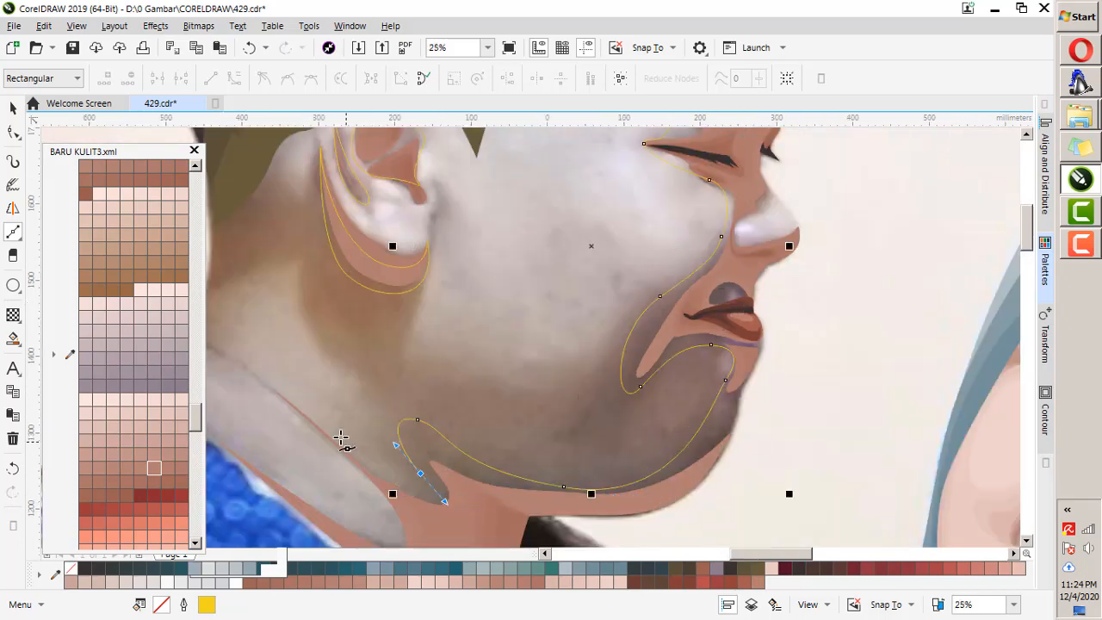
Trace the outline along the neck crease and back, around the neck roll, across the neck, and under the jaw to the chin.
{"action": "scroll", "coordinate": [520, 439], "scroll_direction": "down", "scroll_amount": 1}
{"action": "scroll", "coordinate": [388, 422], "scroll_direction": "up", "scroll_amount": 1}
{"action": "left_click", "coordinate": [373, 394]}
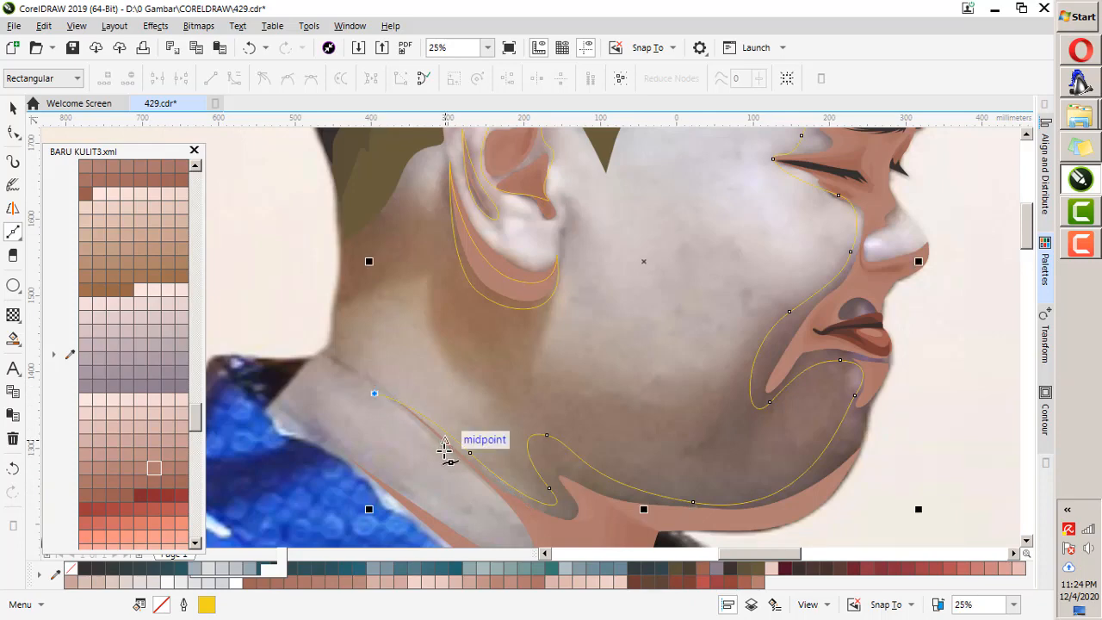
{"action": "left_click", "coordinate": [469, 452]}
{"action": "scroll", "coordinate": [504, 422], "scroll_direction": "down", "scroll_amount": 1}
{"action": "scroll", "coordinate": [525, 498], "scroll_direction": "up", "scroll_amount": 1}
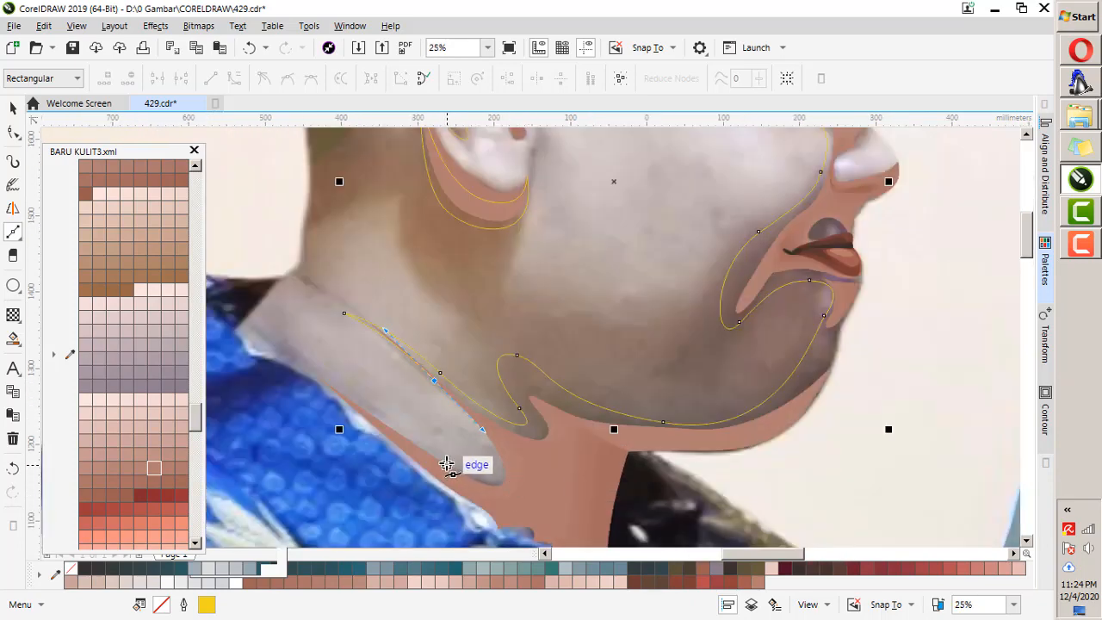
{"action": "left_click", "coordinate": [445, 464]}
{"action": "left_click_drag", "start_coordinate": [508, 506], "coordinate": [553, 506]}
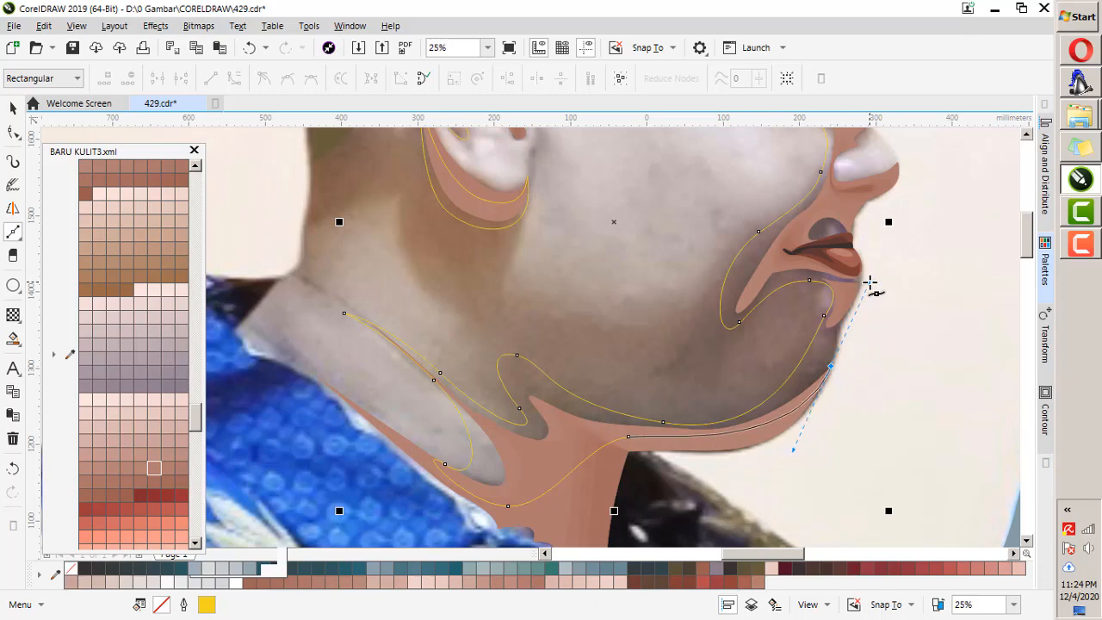
Continue the face shadow outline up the front of the chin, past the lips, to the underside of the nose.
{"action": "scroll", "coordinate": [885, 315], "scroll_direction": "down", "scroll_amount": 1}
{"action": "scroll", "coordinate": [718, 437], "scroll_direction": "up", "scroll_amount": 3}
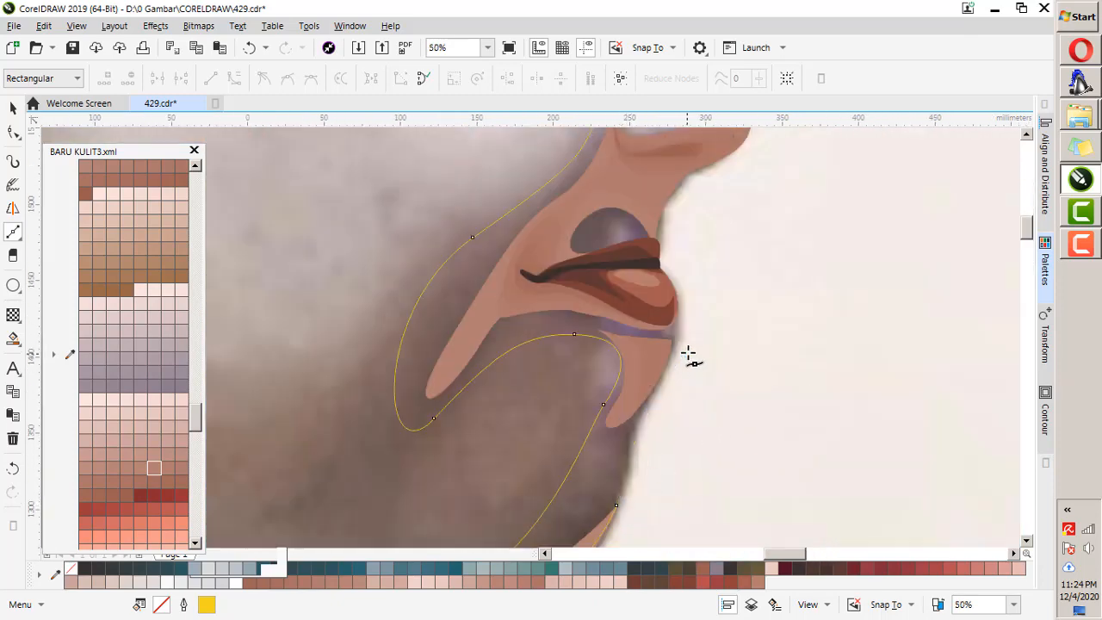
{"action": "left_click_drag", "start_coordinate": [666, 274], "coordinate": [711, 259]}
{"action": "scroll", "coordinate": [680, 301], "scroll_direction": "down", "scroll_amount": 1}
{"action": "scroll", "coordinate": [673, 278], "scroll_direction": "up", "scroll_amount": 1}
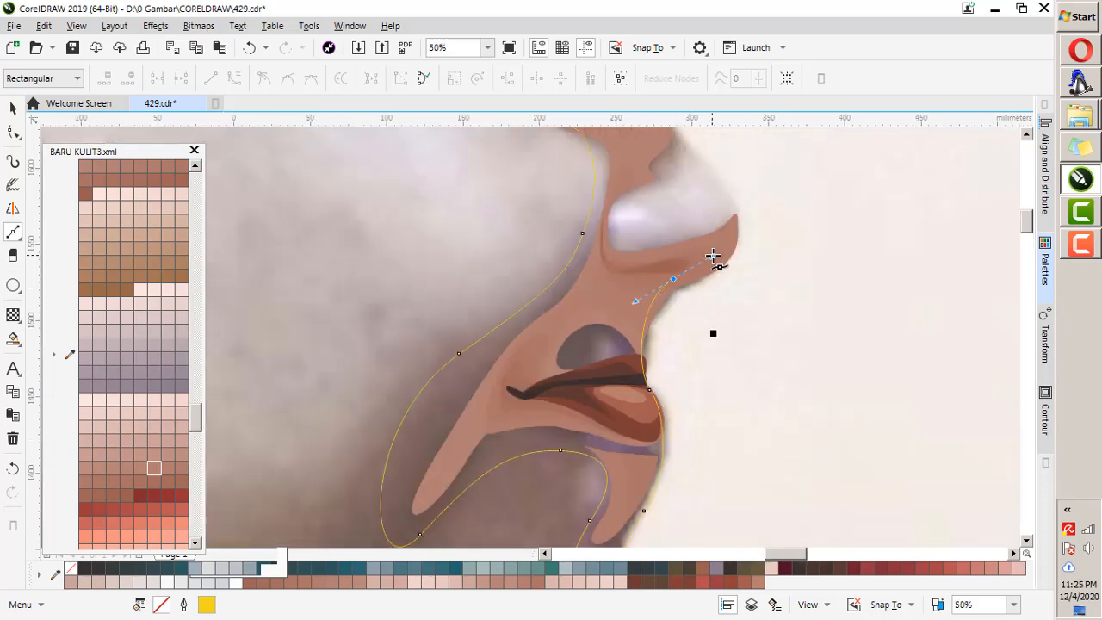
{"action": "scroll", "coordinate": [713, 256], "scroll_direction": "down", "scroll_amount": 1}
{"action": "scroll", "coordinate": [695, 253], "scroll_direction": "up", "scroll_amount": 1}
{"action": "scroll", "coordinate": [678, 232], "scroll_direction": "up", "scroll_amount": 1}
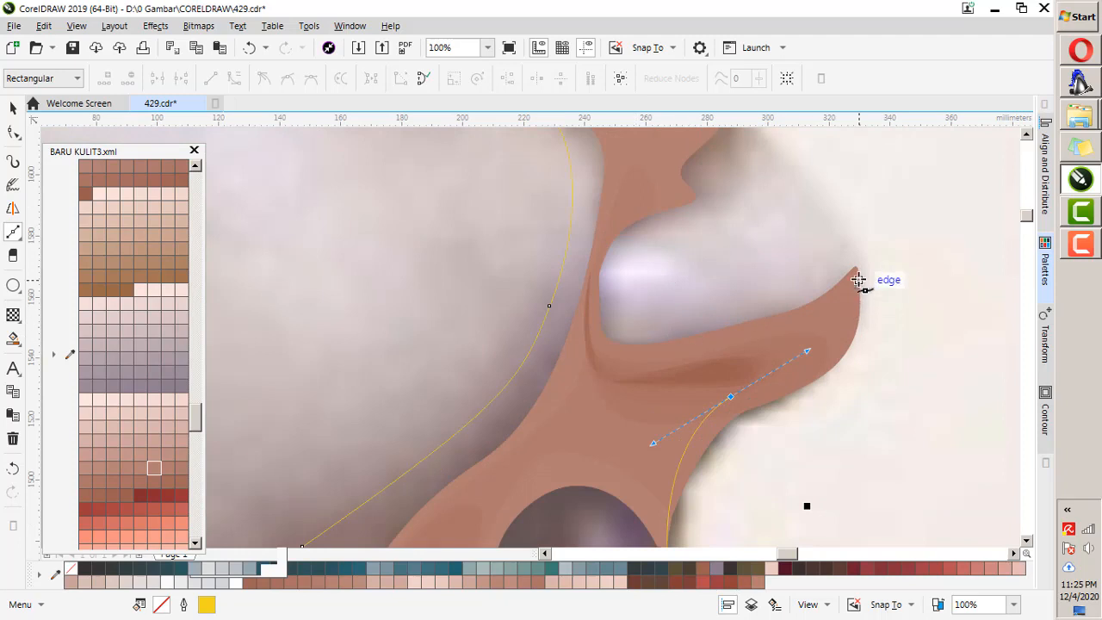
Carry the outline around the nose tip, back along the nostril's lower edge, and forward over the light nostril area.
{"action": "left_click", "coordinate": [841, 358]}
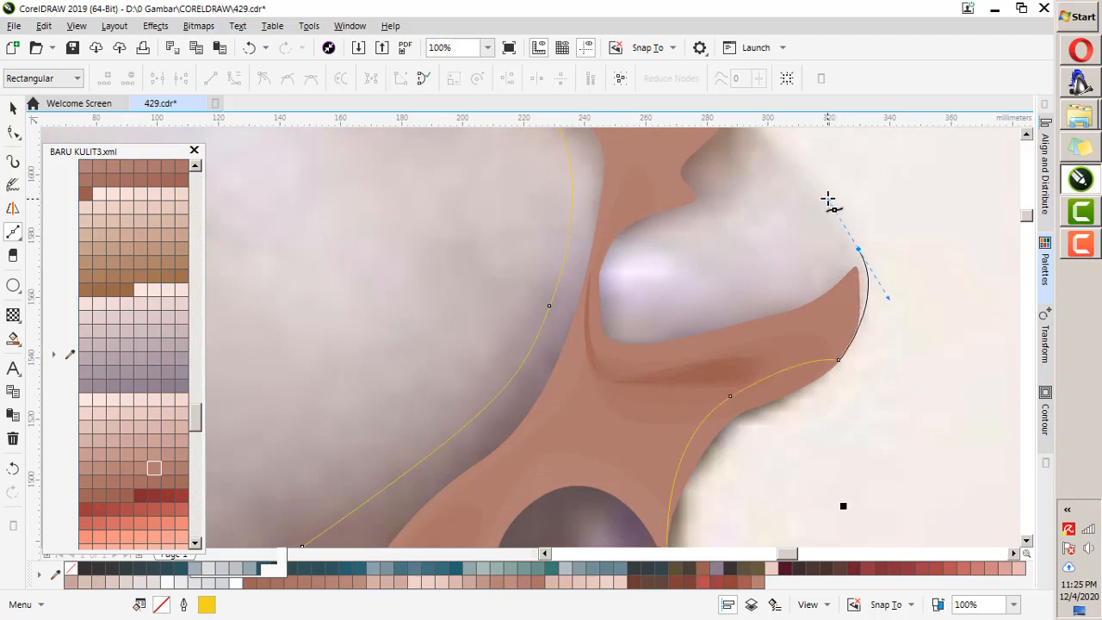
{"action": "left_click_drag", "start_coordinate": [711, 331], "coordinate": [605, 334]}
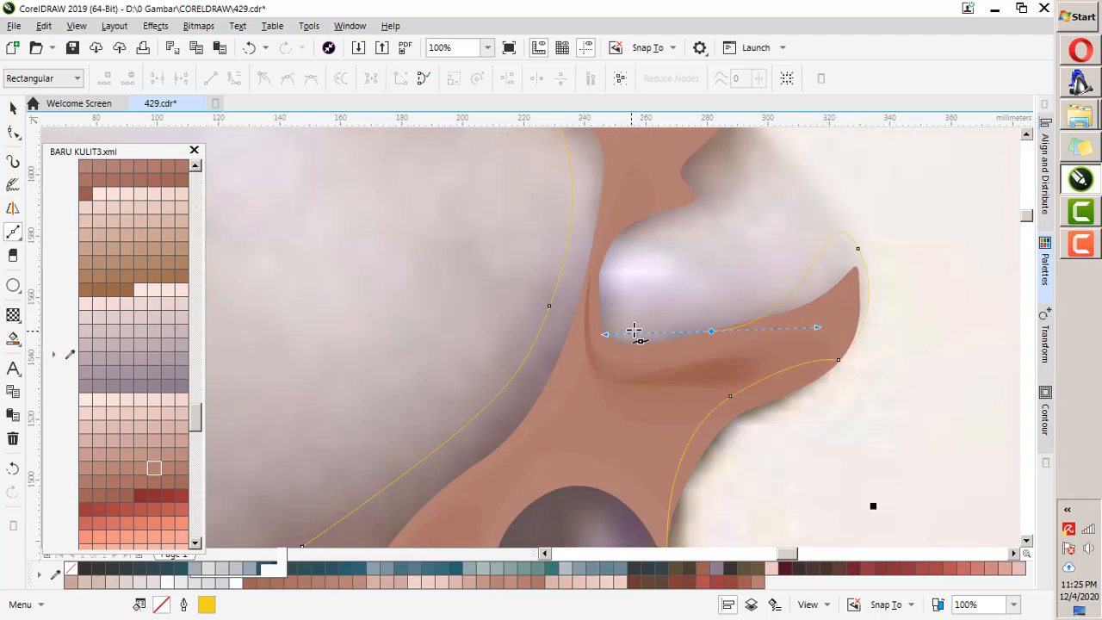
{"action": "scroll", "coordinate": [684, 375], "scroll_direction": "up", "scroll_amount": 3}
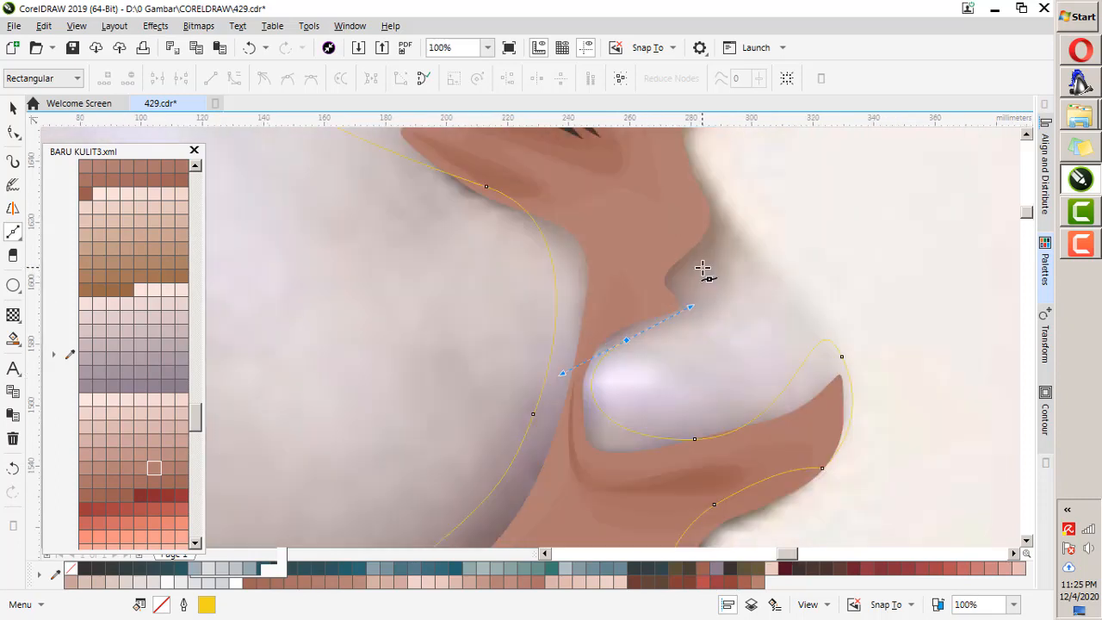
{"action": "scroll", "coordinate": [809, 315], "scroll_direction": "up", "scroll_amount": 4}
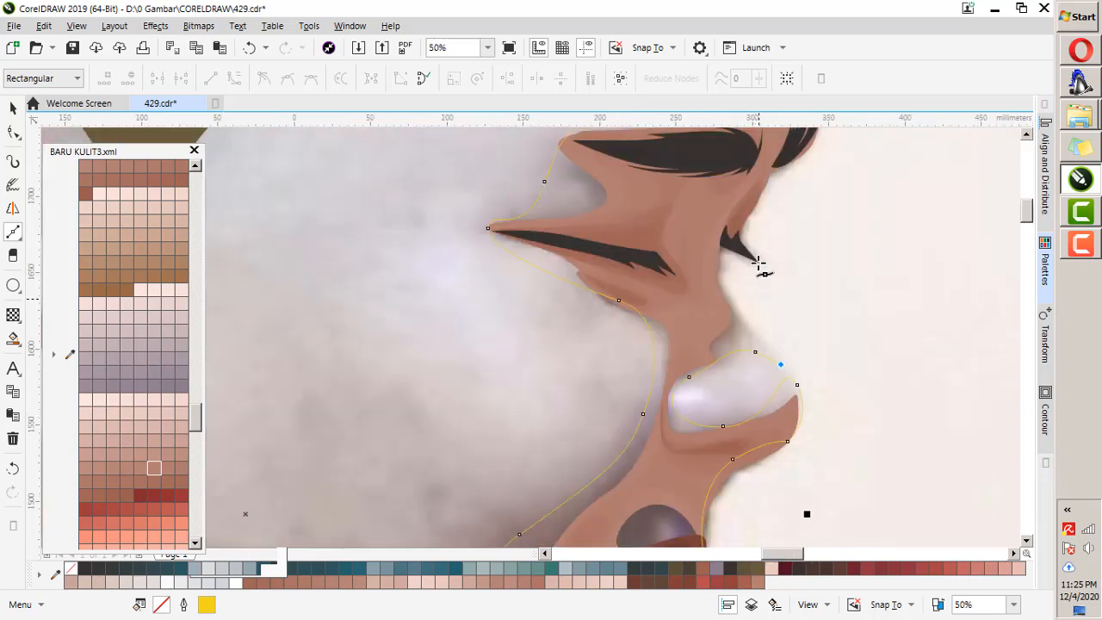
Run the outline up the nose bridge, past the far eye and brow, and up the forehead, closing it at the hairline.
{"action": "left_click", "coordinate": [711, 238]}
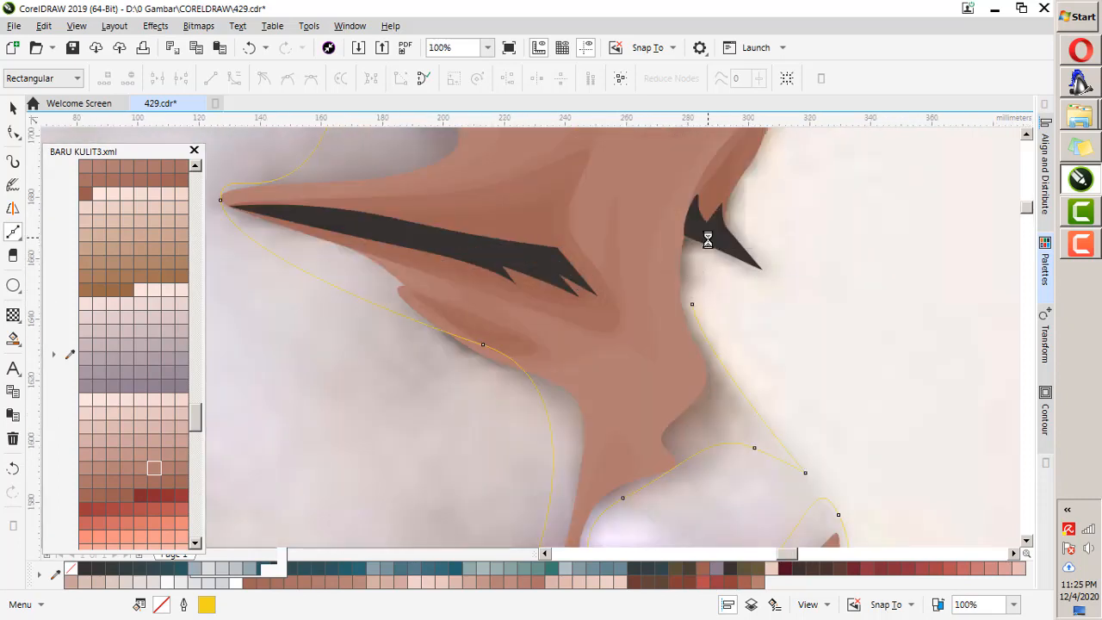
{"action": "scroll", "coordinate": [737, 327], "scroll_direction": "down", "scroll_amount": 1}
{"action": "scroll", "coordinate": [739, 313], "scroll_direction": "down", "scroll_amount": 1}
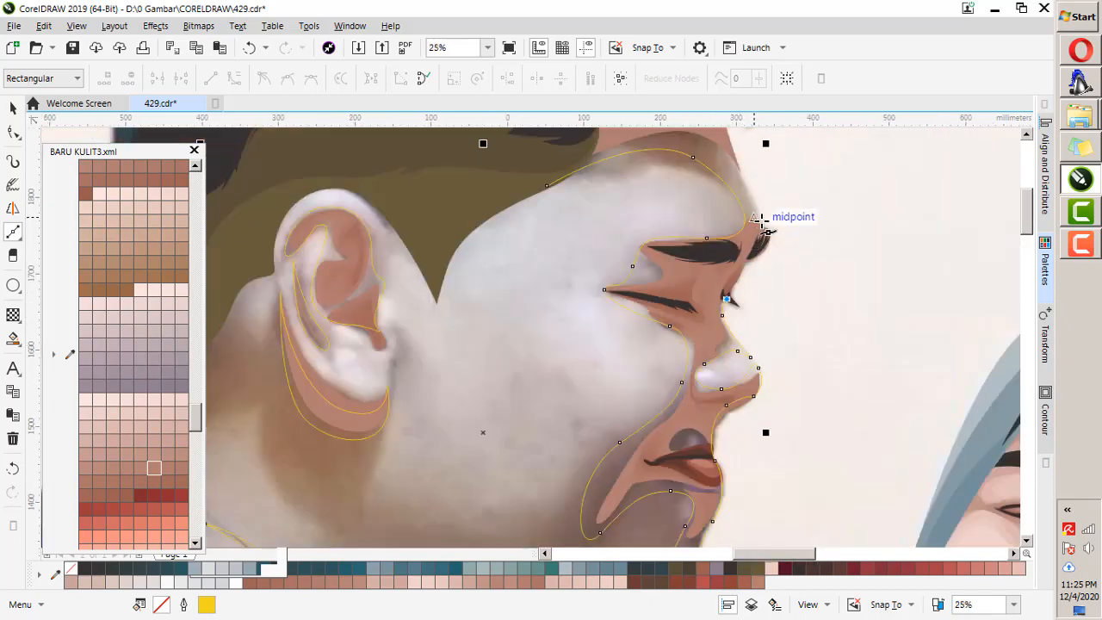
{"action": "scroll", "coordinate": [754, 241], "scroll_direction": "down", "scroll_amount": 1}
{"action": "scroll", "coordinate": [757, 220], "scroll_direction": "up", "scroll_amount": 2}
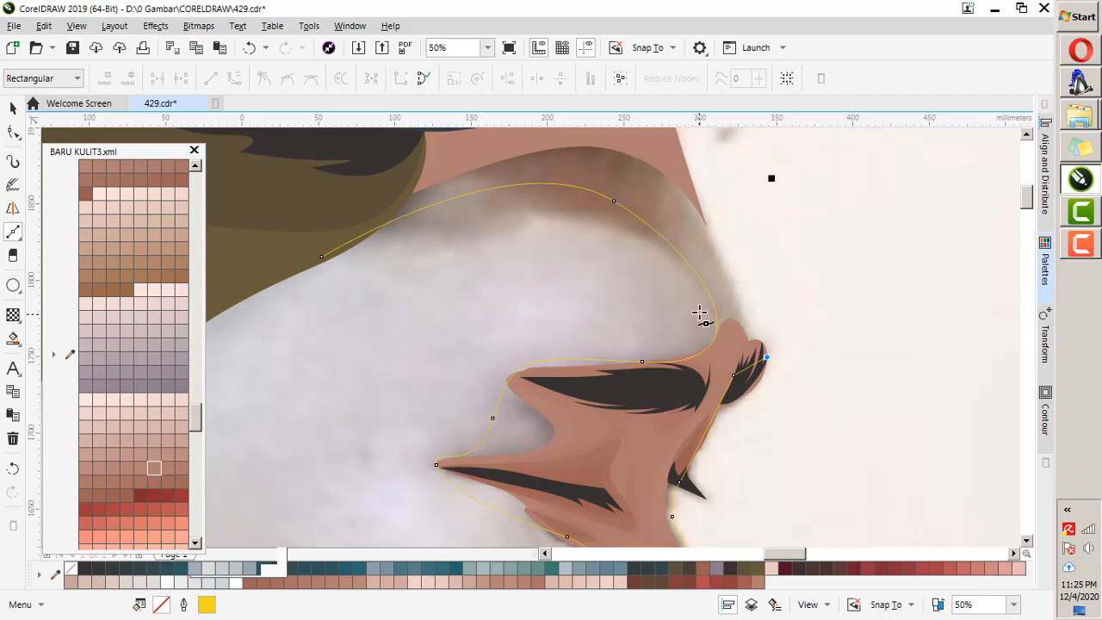
{"action": "scroll", "coordinate": [731, 334], "scroll_direction": "down", "scroll_amount": 1}
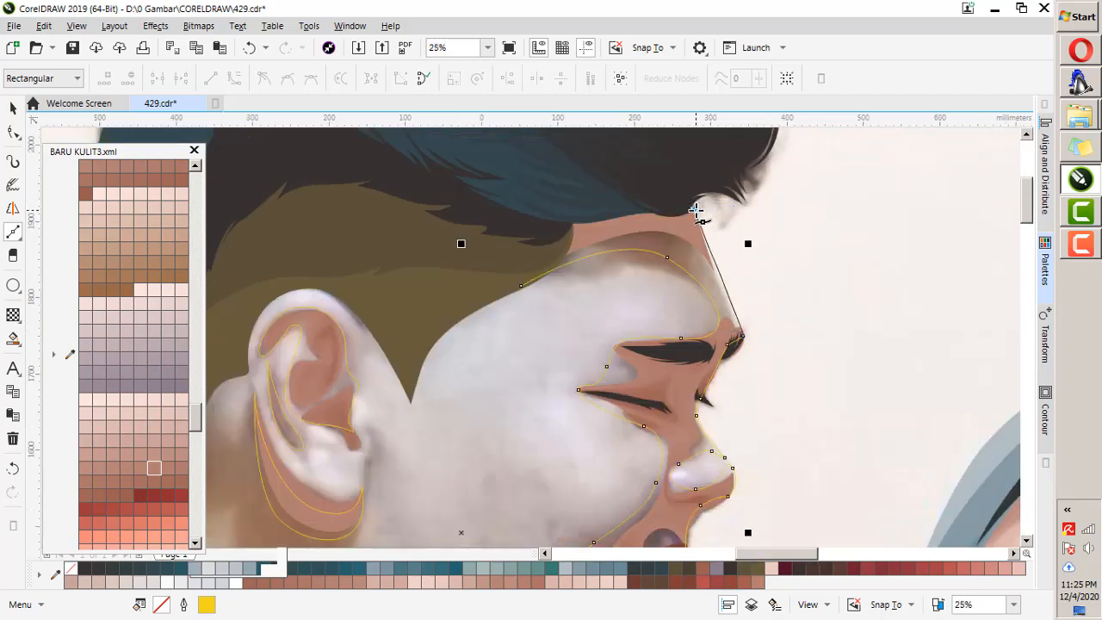
{"action": "scroll", "coordinate": [637, 214], "scroll_direction": "down", "scroll_amount": 1}
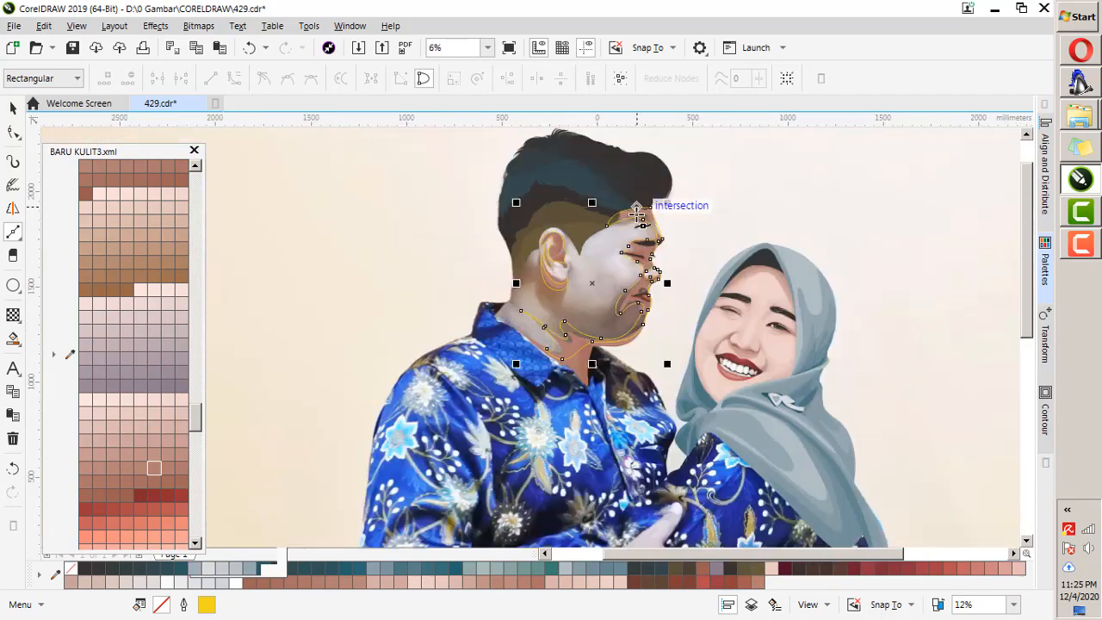
Select the new face, neck and ear shadow outlines and give them the same brownish-pink skin tone for fill and outline.
{"action": "scroll", "coordinate": [595, 245], "scroll_direction": "up", "scroll_amount": 1}
{"action": "key", "text": "space"}
{"action": "left_click_drag", "start_coordinate": [467, 207], "coordinate": [470, 222]}
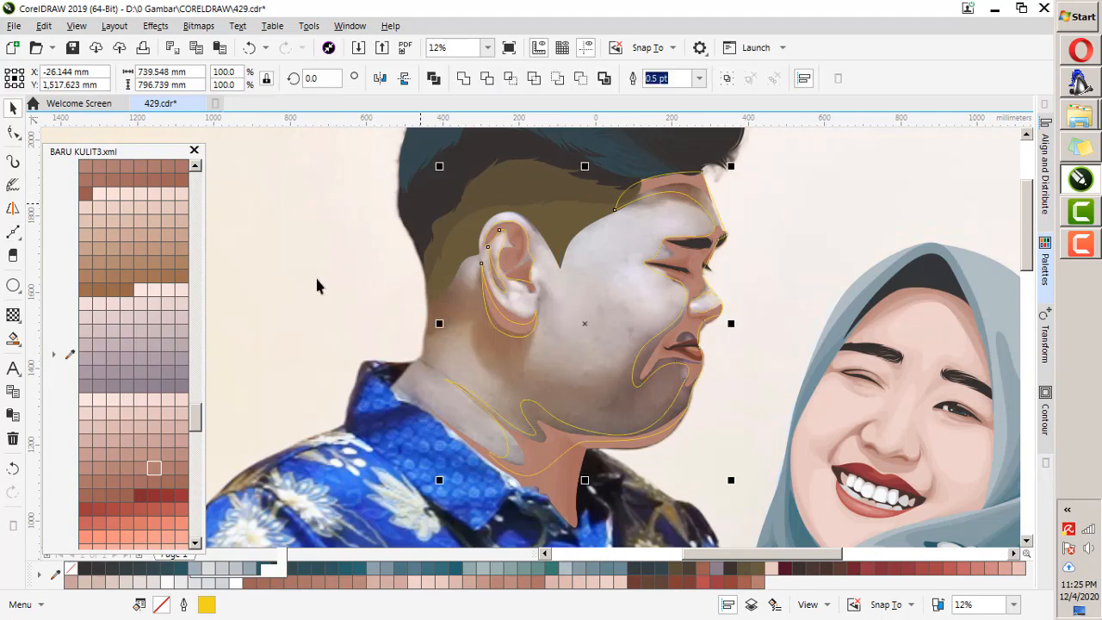
{"action": "left_click", "coordinate": [127, 470]}
{"action": "right_click", "coordinate": [127, 470]}
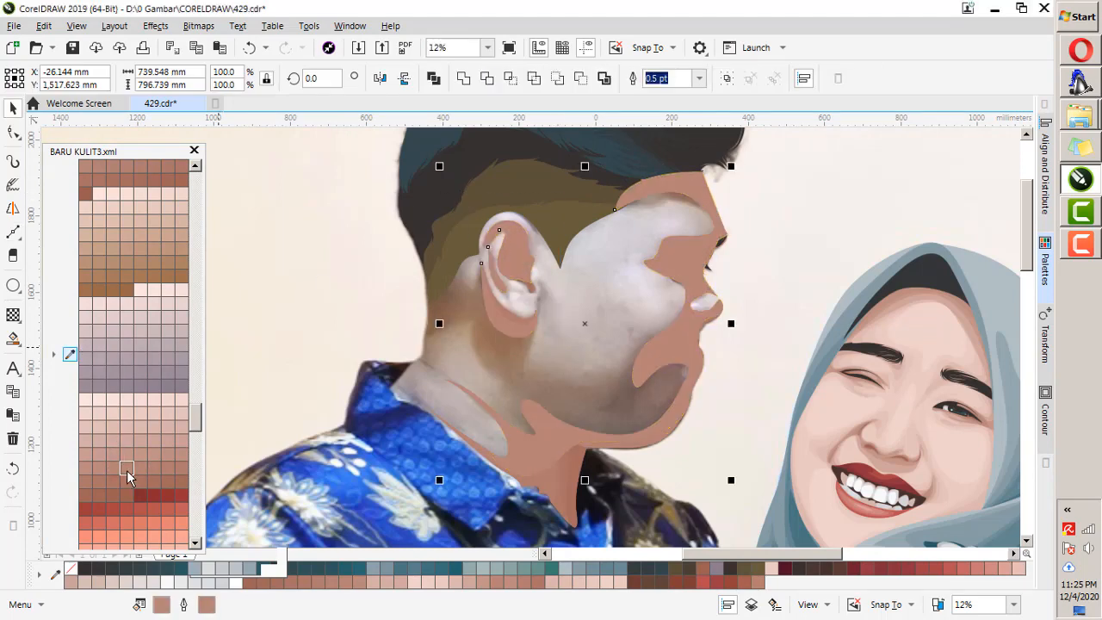
Start a neck shadow outline behind the ear, curve it around the small bump, and follow the hairline down the nape.
{"action": "scroll", "coordinate": [453, 296], "scroll_direction": "up", "scroll_amount": 1}
{"action": "key", "text": "F10"}
{"action": "left_click", "coordinate": [492, 267]}
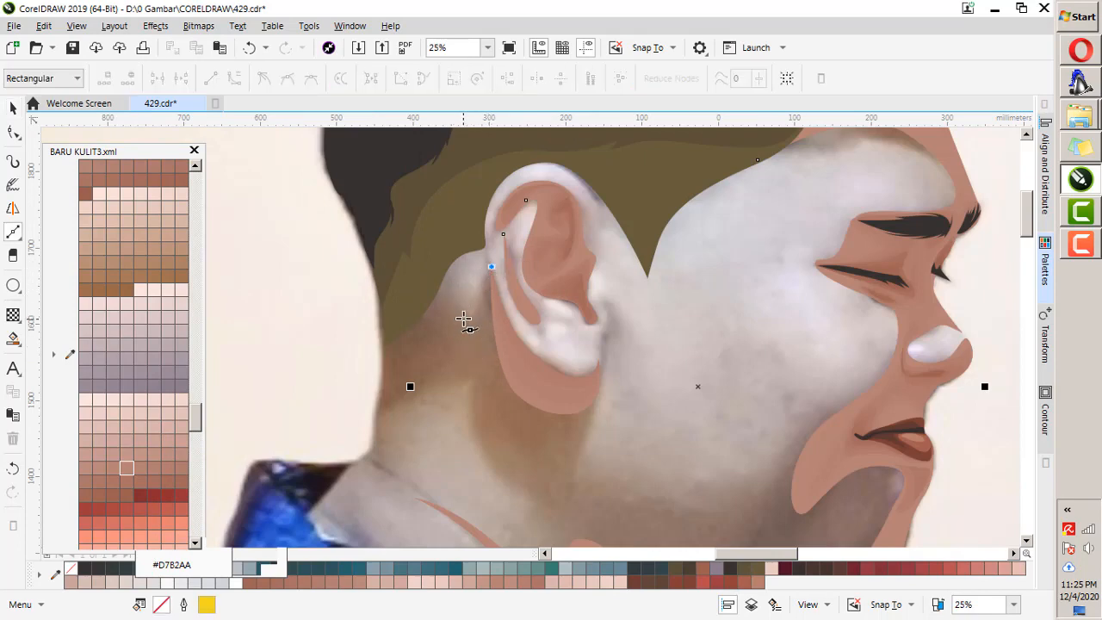
{"action": "left_click_drag", "start_coordinate": [463, 318], "coordinate": [434, 315]}
{"action": "left_click", "coordinate": [450, 266]}
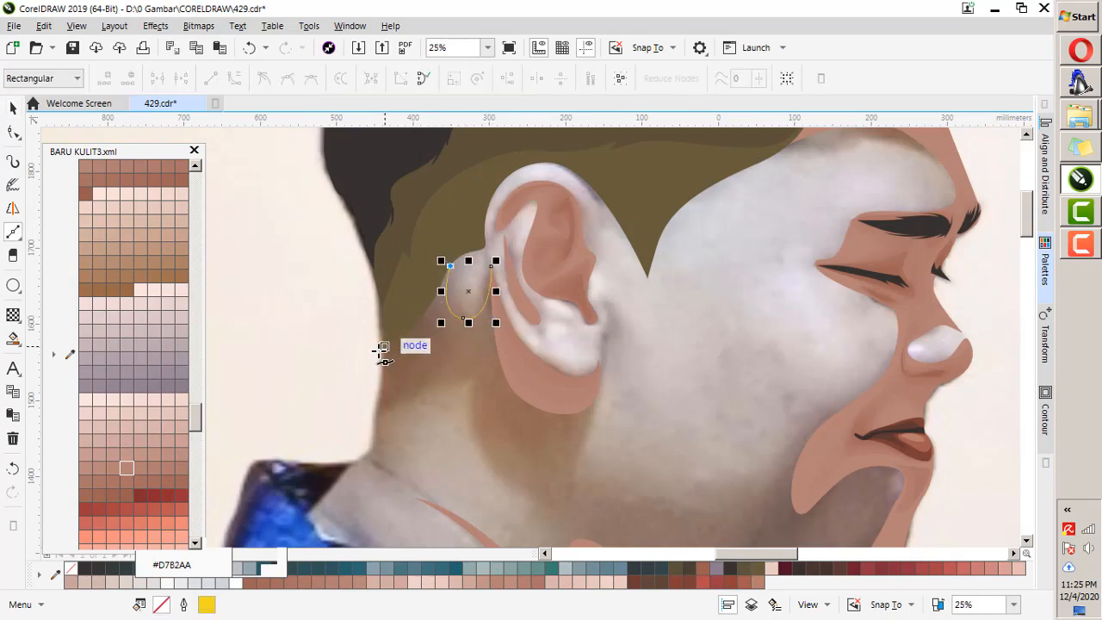
{"action": "left_click_drag", "start_coordinate": [382, 348], "coordinate": [384, 347]}
{"action": "left_click", "coordinate": [380, 422]}
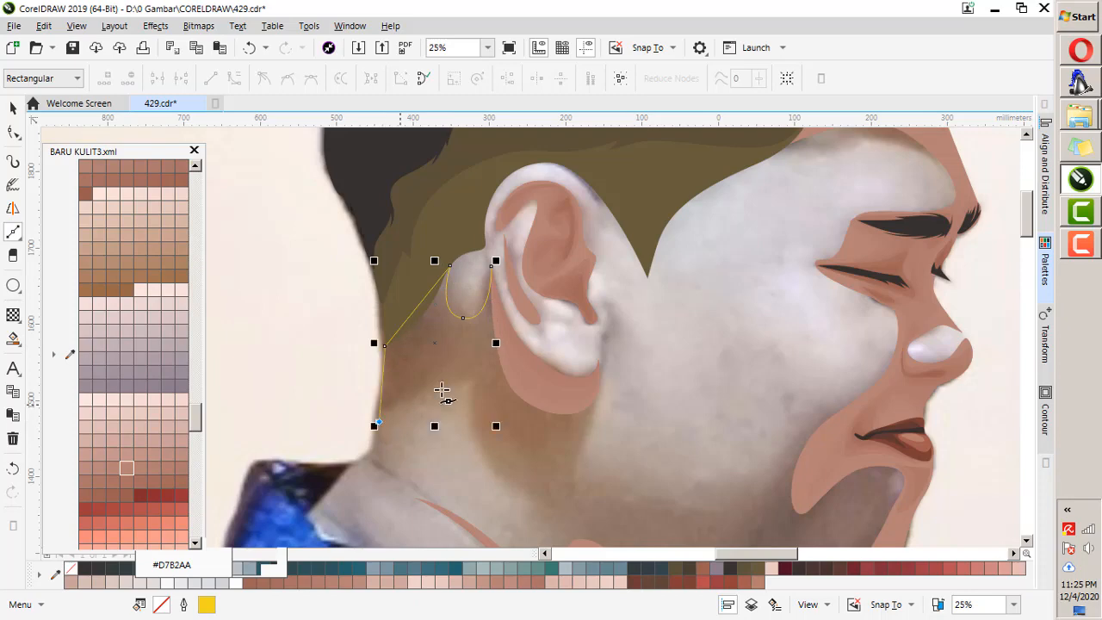
Carry the outline forward below the ear shadow, up in front of the lobe, and back under the lobe to its start.
{"action": "left_click_drag", "start_coordinate": [475, 405], "coordinate": [499, 489]}
{"action": "left_click", "coordinate": [599, 383]}
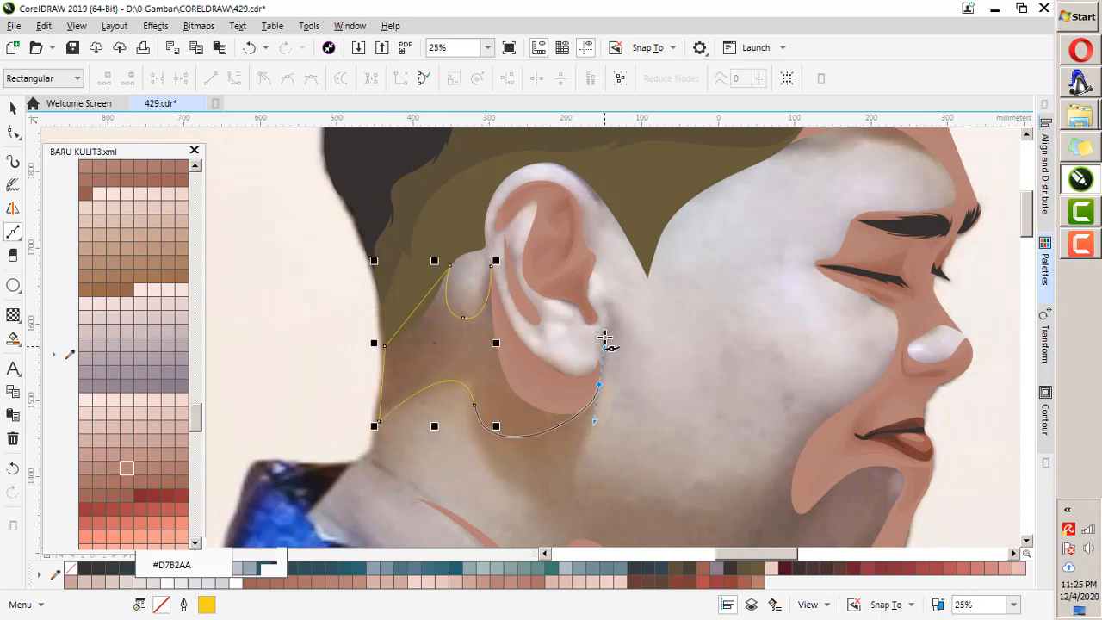
{"action": "left_click", "coordinate": [612, 304]}
{"action": "scroll", "coordinate": [602, 310], "scroll_direction": "up", "scroll_amount": 1}
{"action": "left_click_drag", "start_coordinate": [597, 365], "coordinate": [590, 417]}
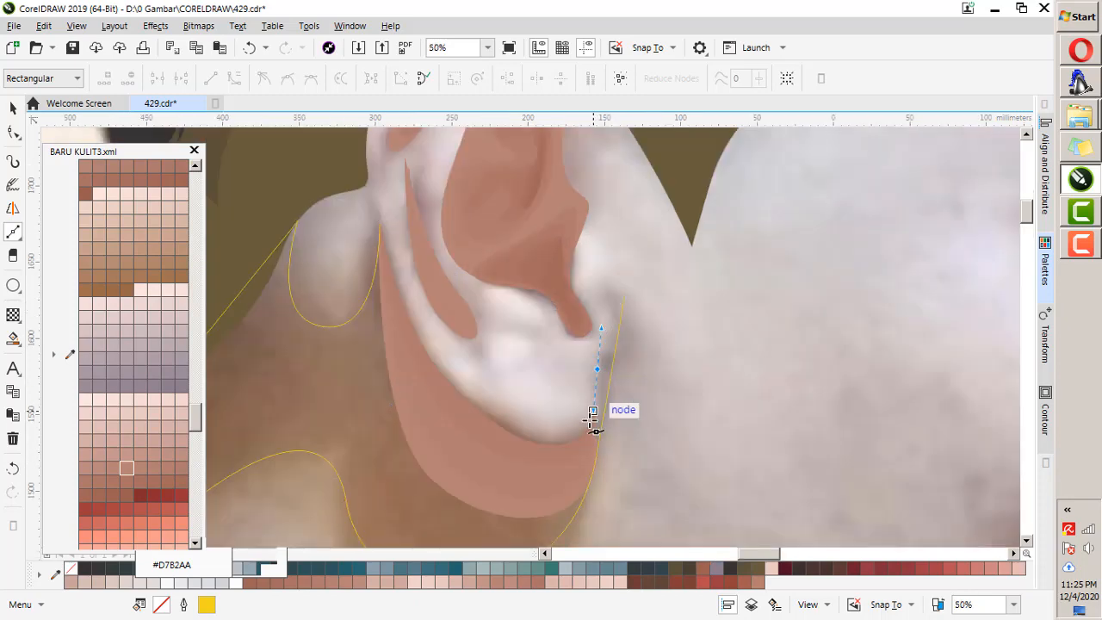
{"action": "left_click_drag", "start_coordinate": [528, 450], "coordinate": [469, 437]}
{"action": "scroll", "coordinate": [468, 435], "scroll_direction": "down", "scroll_amount": 1}
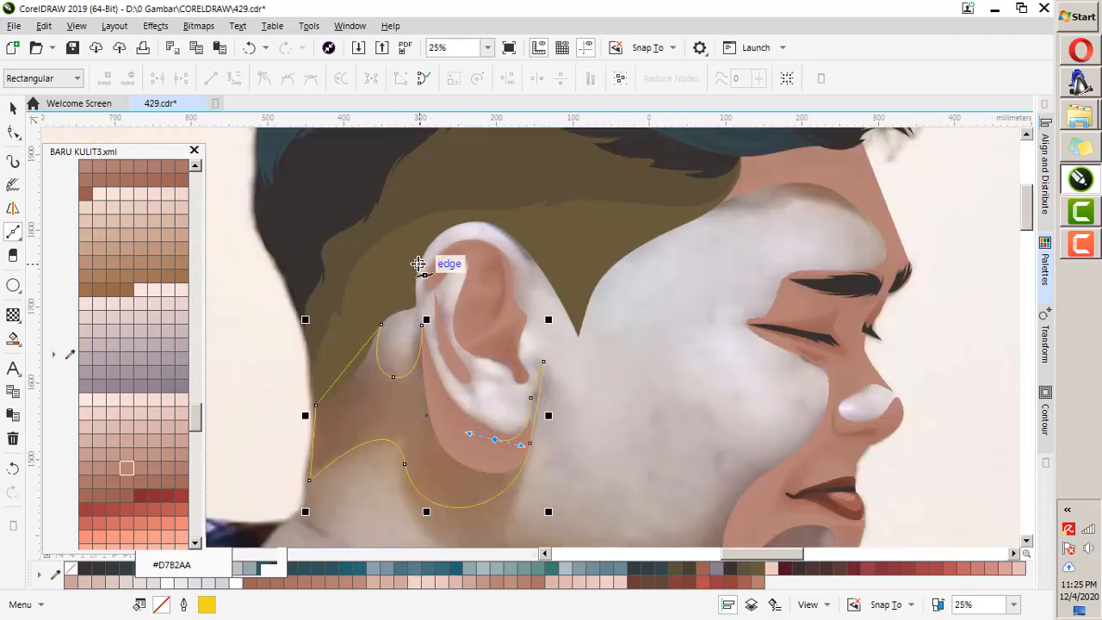
{"action": "scroll", "coordinate": [431, 269], "scroll_direction": "up", "scroll_amount": 1}
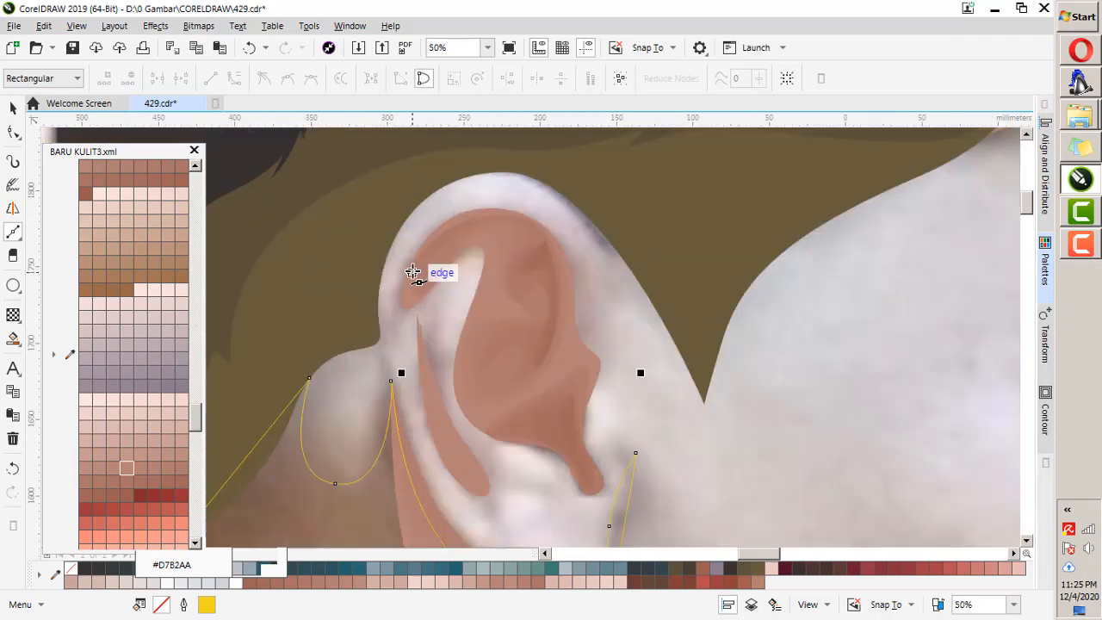
Start an ear shadow outline at the upper rim, curving it down around the inner fold and across above the lobe.
{"action": "left_click", "coordinate": [412, 272]}
{"action": "left_click_drag", "start_coordinate": [429, 435], "coordinate": [477, 509]}
{"action": "left_click_drag", "start_coordinate": [492, 466], "coordinate": [477, 432]}
{"action": "key", "text": "ctrl+z"}
{"action": "left_click_drag", "start_coordinate": [499, 502], "coordinate": [522, 499]}
{"action": "left_click_drag", "start_coordinate": [528, 444], "coordinate": [622, 466]}
Continue the ear outline up its front edge, out over the sideburn hair, and back along the upper rim, closing it.
{"action": "left_click_drag", "start_coordinate": [631, 333], "coordinate": [705, 402]}
{"action": "left_click_drag", "start_coordinate": [656, 189], "coordinate": [626, 148]}
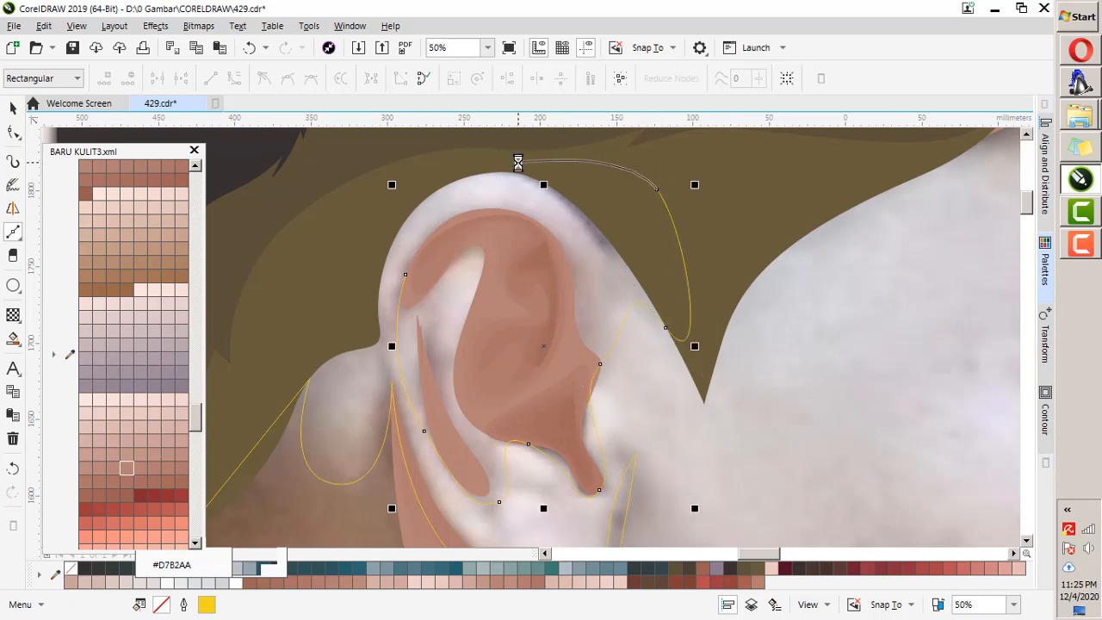
{"action": "left_click_drag", "start_coordinate": [518, 162], "coordinate": [607, 268]}
{"action": "left_click_drag", "start_coordinate": [465, 211], "coordinate": [381, 237]}
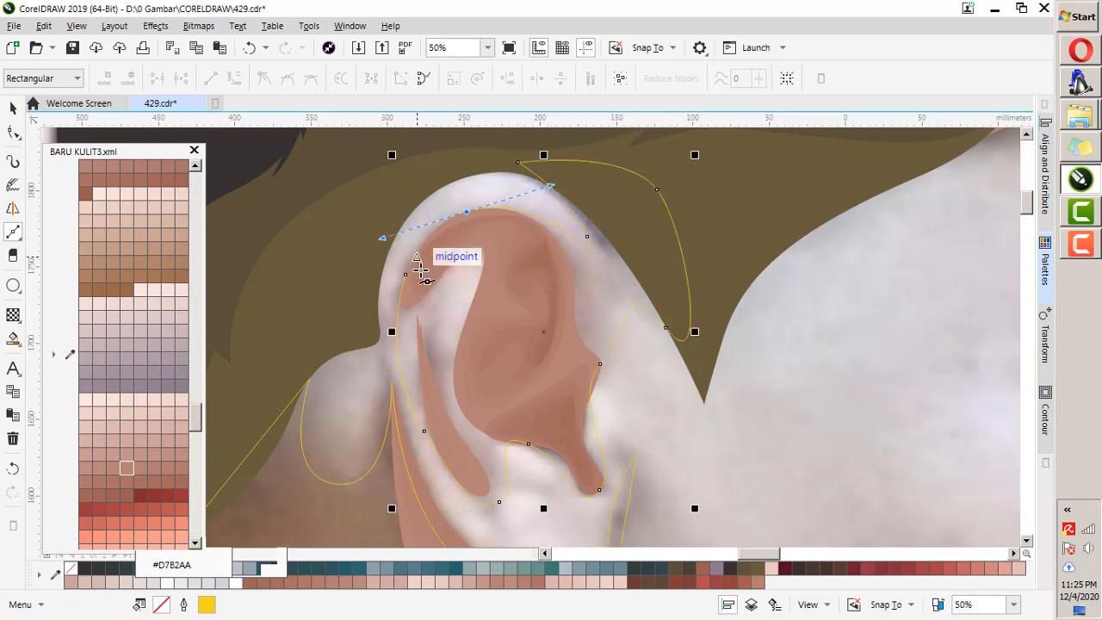
{"action": "left_click", "coordinate": [407, 272]}
{"action": "scroll", "coordinate": [499, 217], "scroll_direction": "down", "scroll_amount": 5}
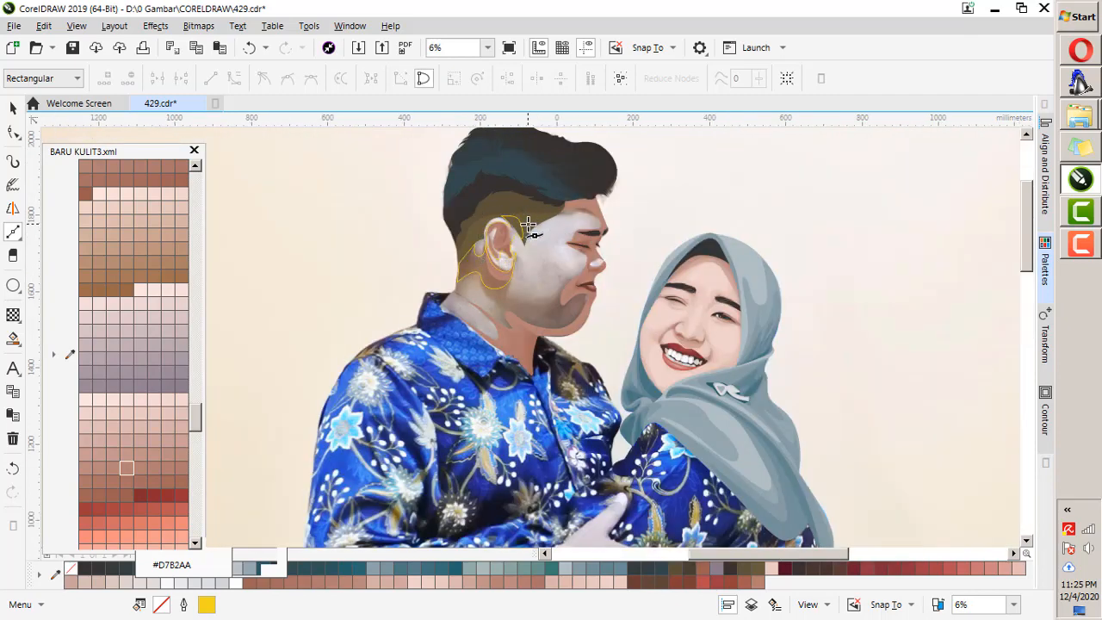
Start a larger face shadow outline at the temple hairline, passing over the forehead and brow to below the eye's outer corner.
{"action": "scroll", "coordinate": [528, 226], "scroll_direction": "up", "scroll_amount": 3}
{"action": "left_click", "coordinate": [515, 235]}
{"action": "left_click_drag", "start_coordinate": [688, 196], "coordinate": [749, 207]}
{"action": "left_click_drag", "start_coordinate": [719, 262], "coordinate": [625, 302]}
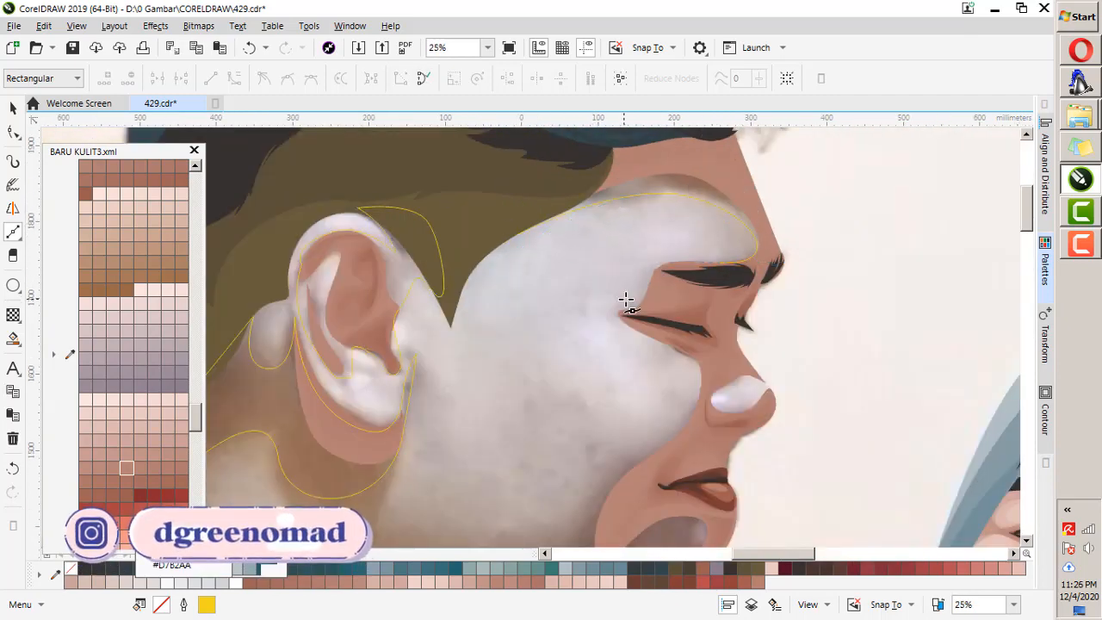
{"action": "key", "text": "ctrl+z"}
{"action": "left_click", "coordinate": [639, 278]}
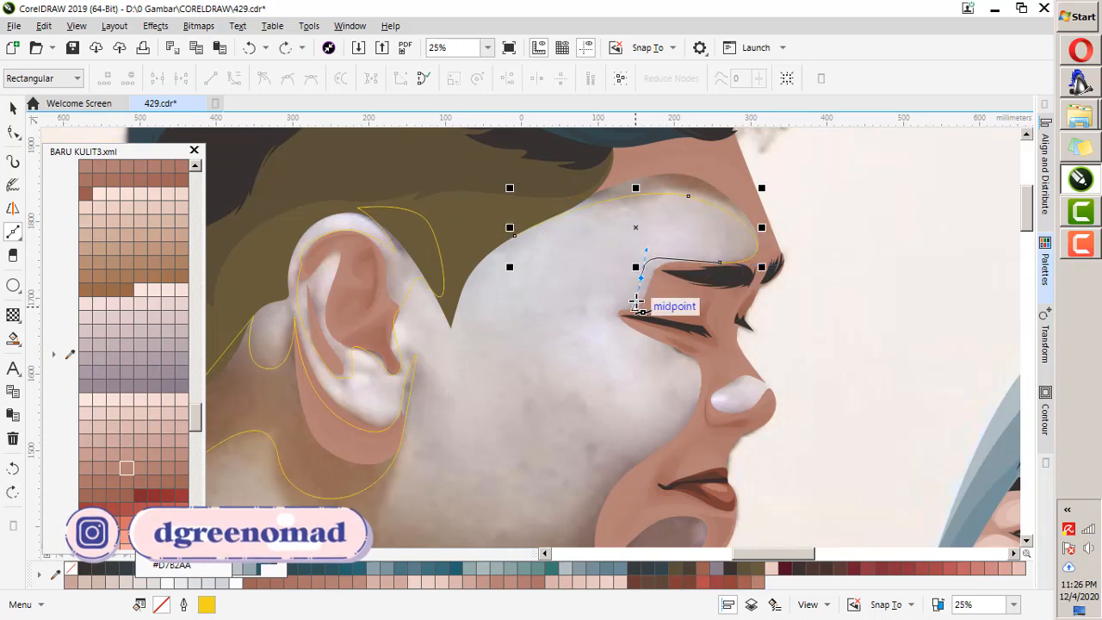
{"action": "left_click_drag", "start_coordinate": [629, 333], "coordinate": [664, 357]}
Continue the face outline around the cheek beside the nose and back along the lower cheek to the neck below the ear.
{"action": "scroll", "coordinate": [665, 357], "scroll_direction": "down", "scroll_amount": 1}
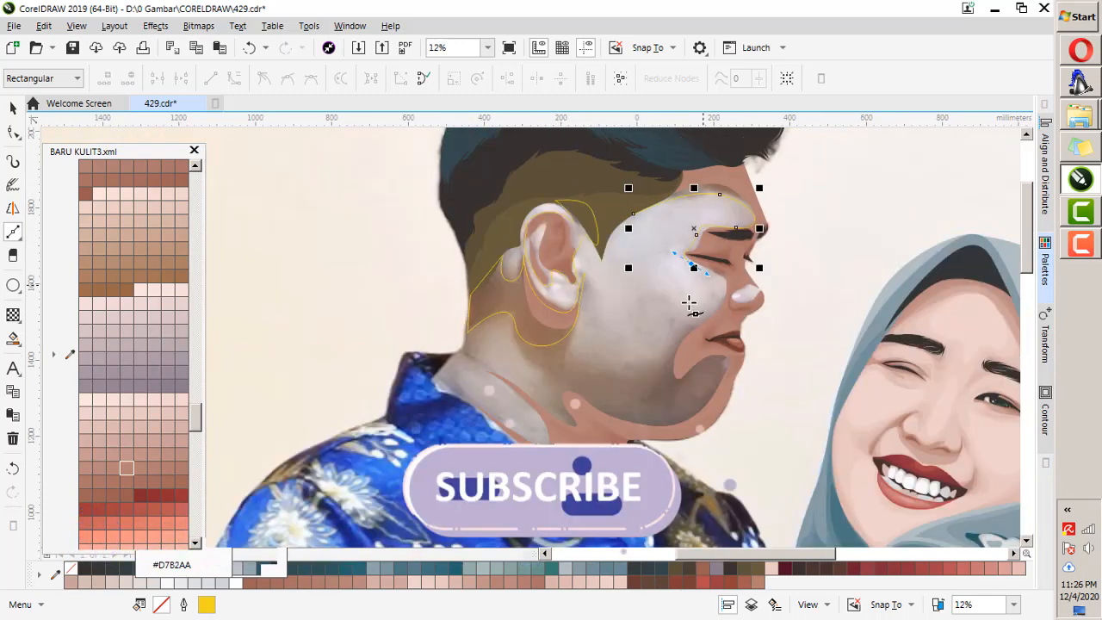
{"action": "scroll", "coordinate": [699, 301], "scroll_direction": "up", "scroll_amount": 1}
{"action": "left_click_drag", "start_coordinate": [722, 333], "coordinate": [649, 405]}
{"action": "scroll", "coordinate": [680, 347], "scroll_direction": "down", "scroll_amount": 1}
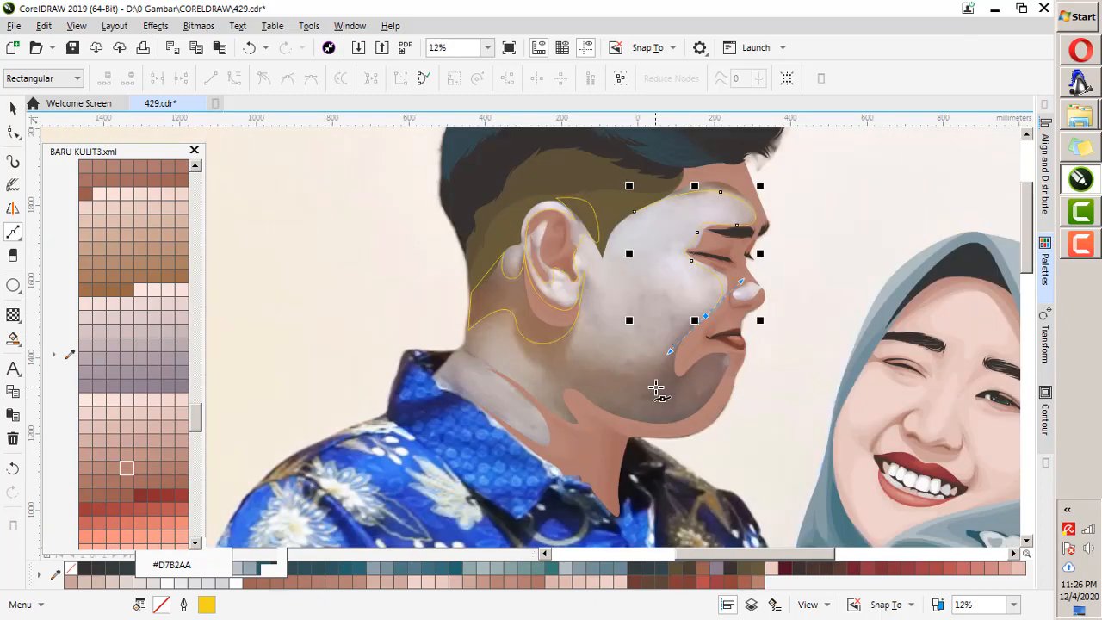
{"action": "scroll", "coordinate": [622, 345], "scroll_direction": "up", "scroll_amount": 1}
{"action": "key", "text": "Escape"}
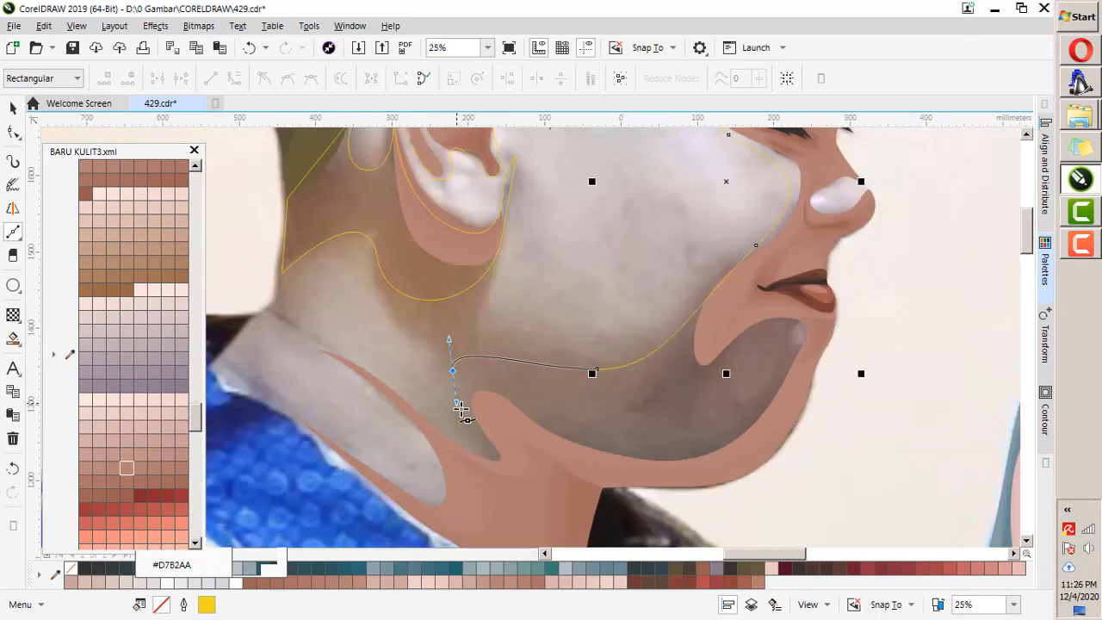
Trace the outline back across the neck to the nape, then loop it around the light neck roll to the collar.
{"action": "left_click_drag", "start_coordinate": [460, 409], "coordinate": [464, 416]}
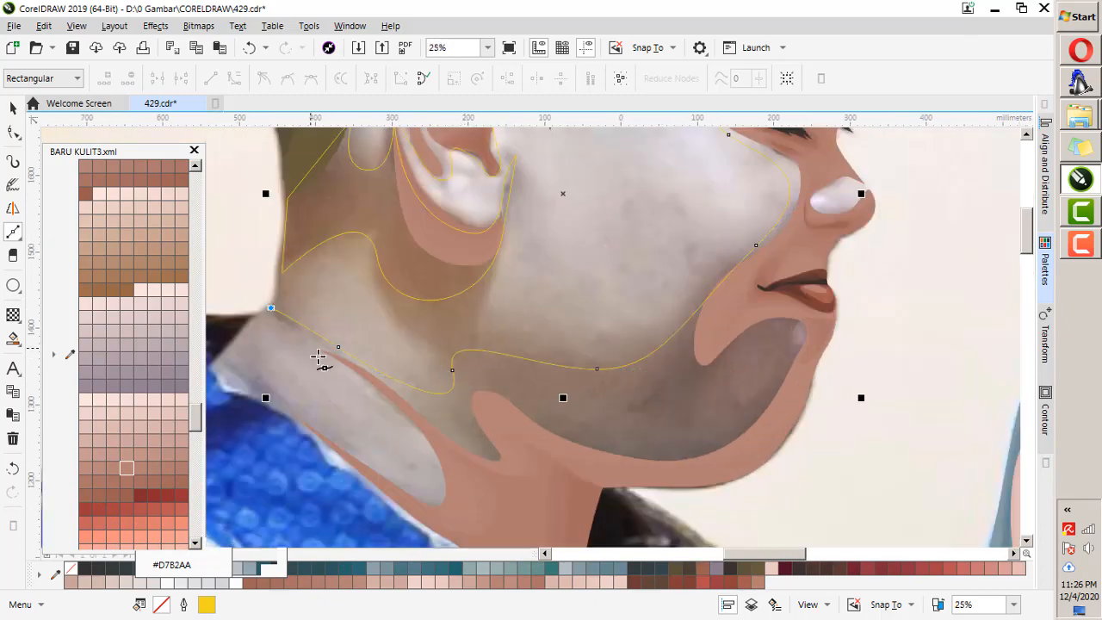
{"action": "left_click_drag", "start_coordinate": [388, 406], "coordinate": [396, 411]}
{"action": "left_click_drag", "start_coordinate": [394, 458], "coordinate": [350, 455]}
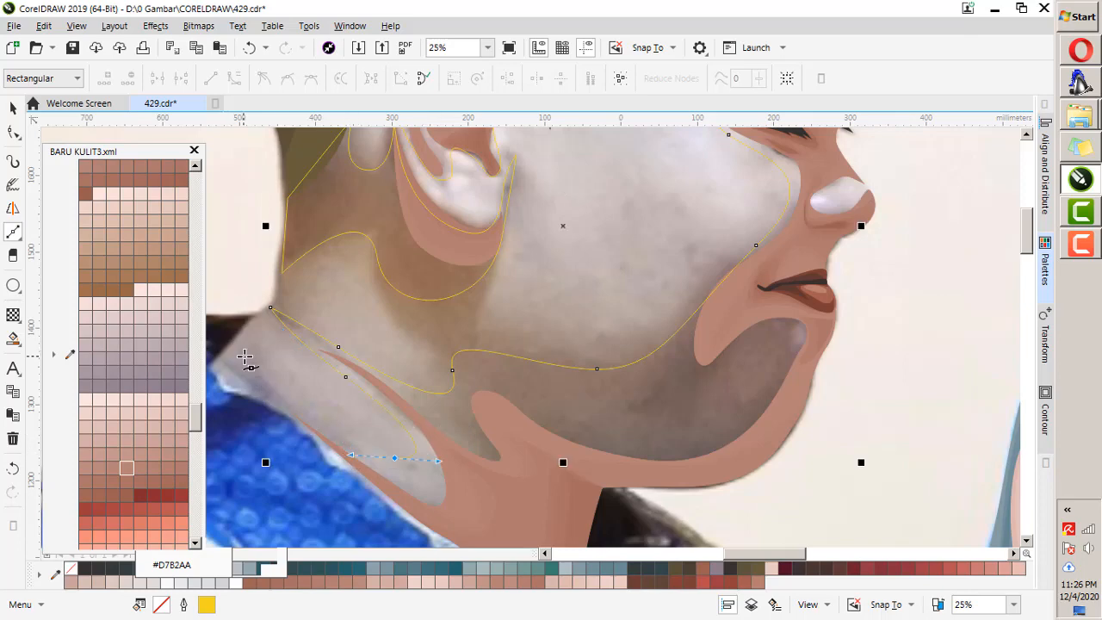
{"action": "left_click_drag", "start_coordinate": [256, 325], "coordinate": [259, 307]}
{"action": "scroll", "coordinate": [439, 295], "scroll_direction": "down", "scroll_amount": 1}
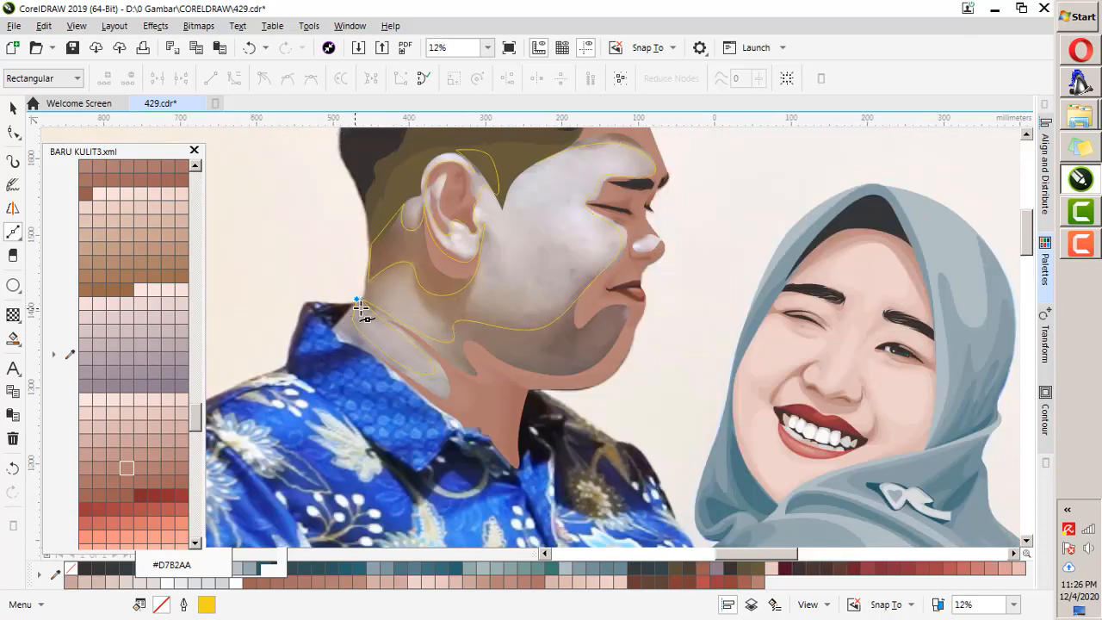
Continue the face outline along the shirt collar edge to the base of the neck, then under the jaw to the chin.
{"action": "scroll", "coordinate": [370, 305], "scroll_direction": "up", "scroll_amount": 2}
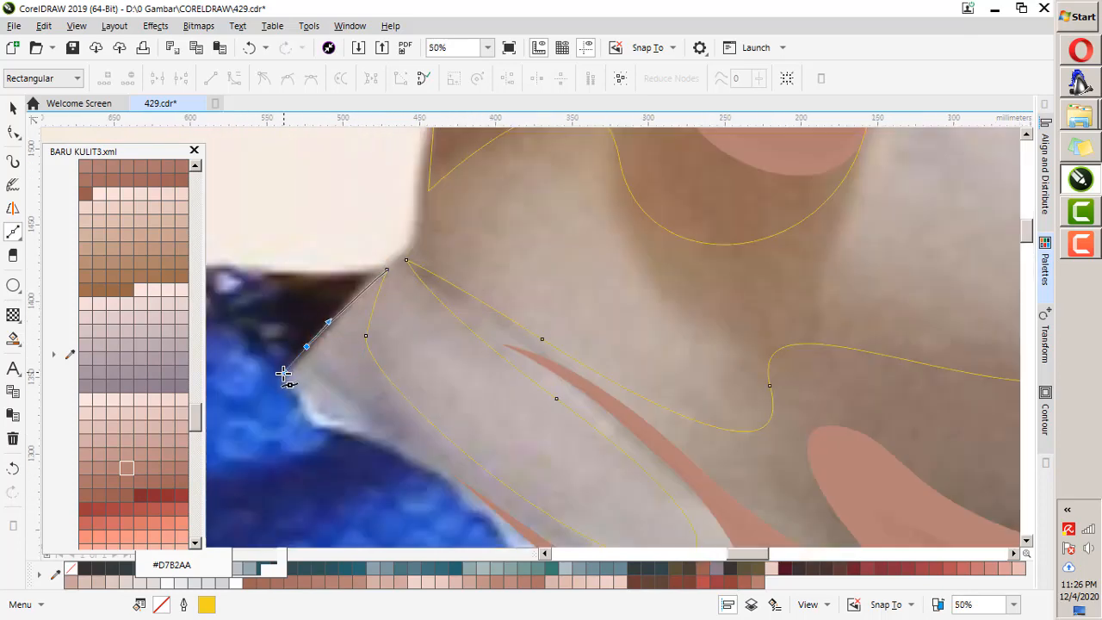
{"action": "scroll", "coordinate": [431, 247], "scroll_direction": "down", "scroll_amount": 1}
{"action": "scroll", "coordinate": [467, 376], "scroll_direction": "up", "scroll_amount": 1}
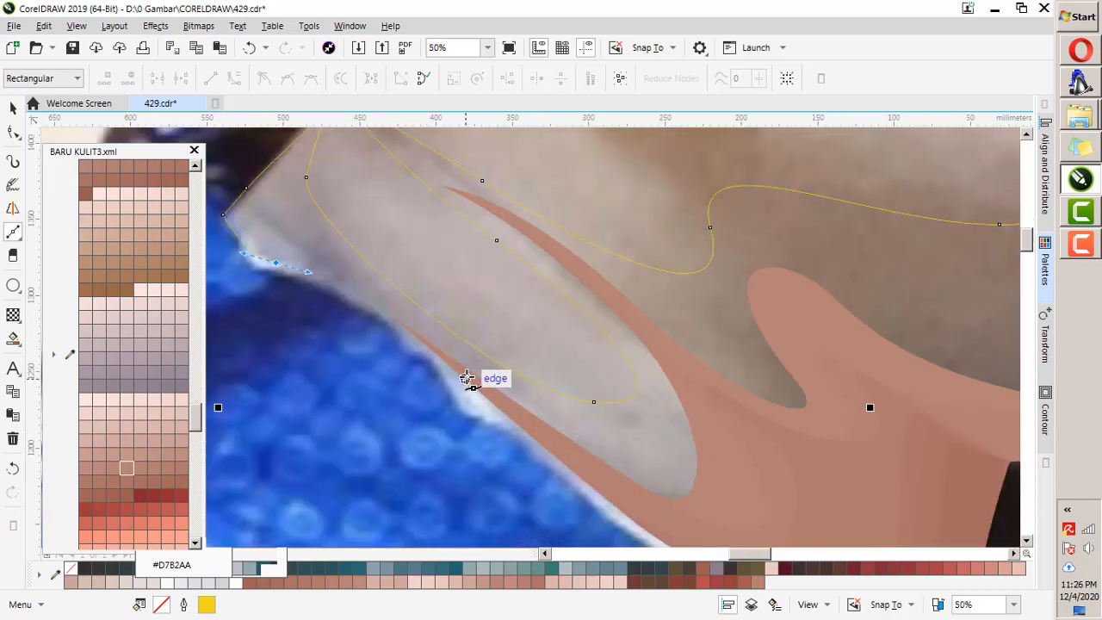
{"action": "left_click_drag", "start_coordinate": [465, 378], "coordinate": [532, 456]}
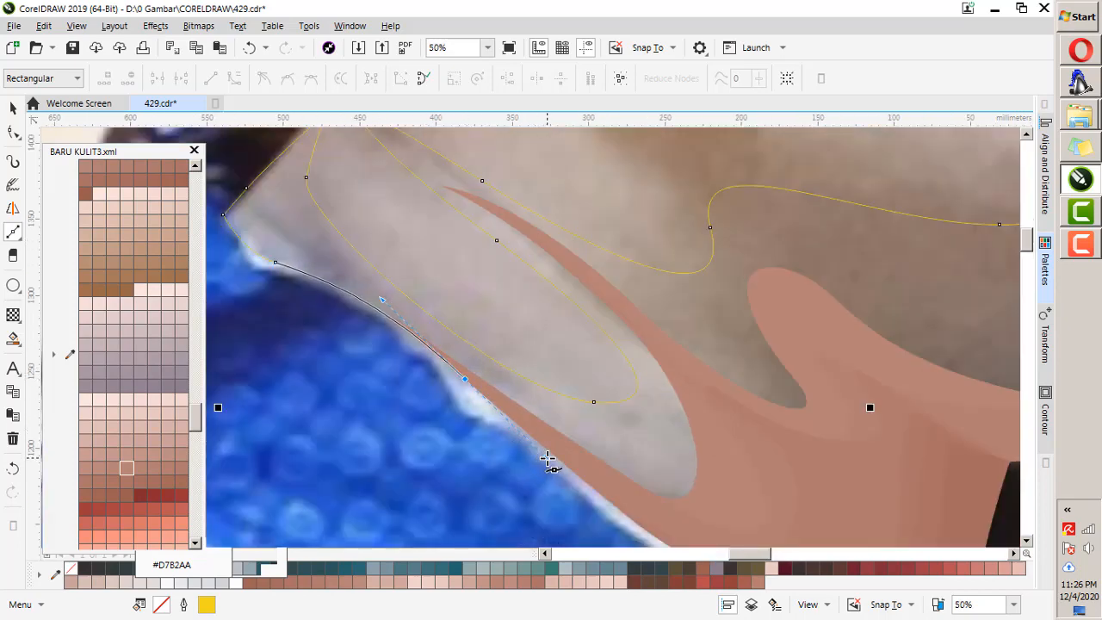
{"action": "scroll", "coordinate": [550, 413], "scroll_direction": "down", "scroll_amount": 1}
{"action": "left_click", "coordinate": [670, 469]}
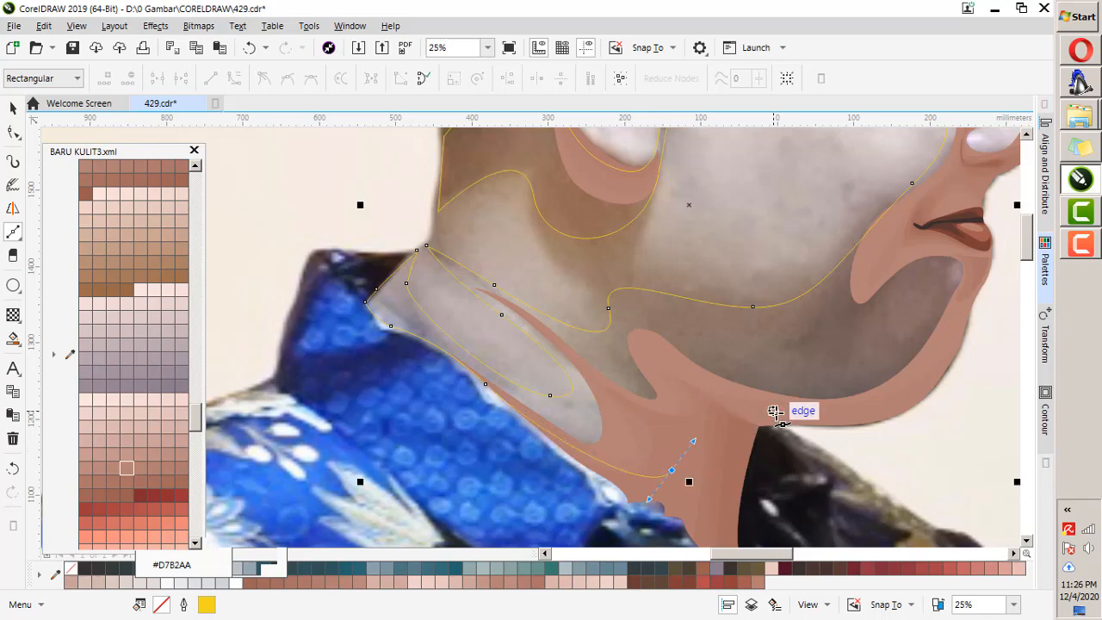
{"action": "left_click_drag", "start_coordinate": [774, 411], "coordinate": [826, 416]}
{"action": "scroll", "coordinate": [915, 342], "scroll_direction": "down", "scroll_amount": 1}
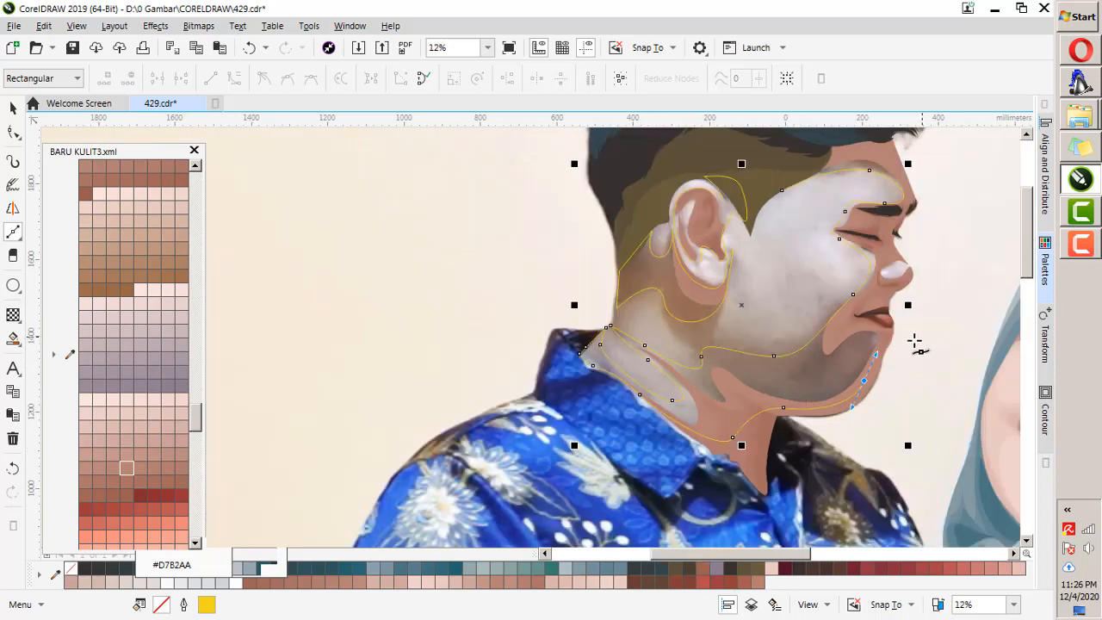
Trace the outline up from the chin, across the lips just inside the profile, to the area beneath the nostril.
{"action": "scroll", "coordinate": [915, 331], "scroll_direction": "up", "scroll_amount": 2}
{"action": "left_click_drag", "start_coordinate": [911, 318], "coordinate": [911, 276]}
{"action": "scroll", "coordinate": [909, 279], "scroll_direction": "down", "scroll_amount": 1}
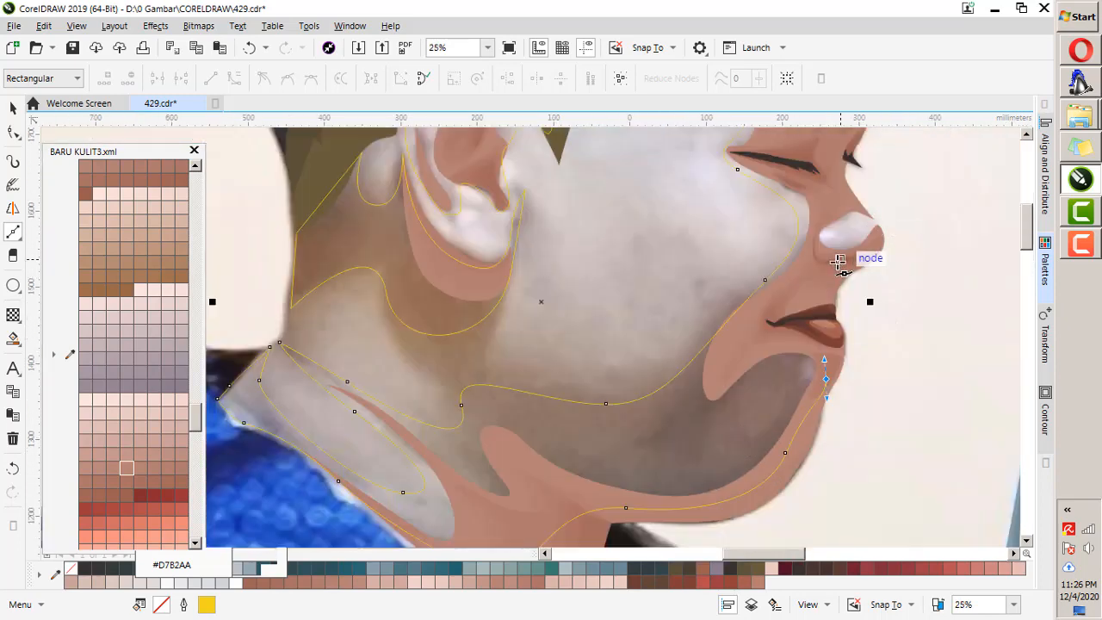
{"action": "scroll", "coordinate": [836, 262], "scroll_direction": "up", "scroll_amount": 1}
{"action": "left_click_drag", "start_coordinate": [801, 296], "coordinate": [839, 267]}
{"action": "scroll", "coordinate": [807, 365], "scroll_direction": "up", "scroll_amount": 1}
{"action": "scroll", "coordinate": [812, 233], "scroll_direction": "down", "scroll_amount": 2}
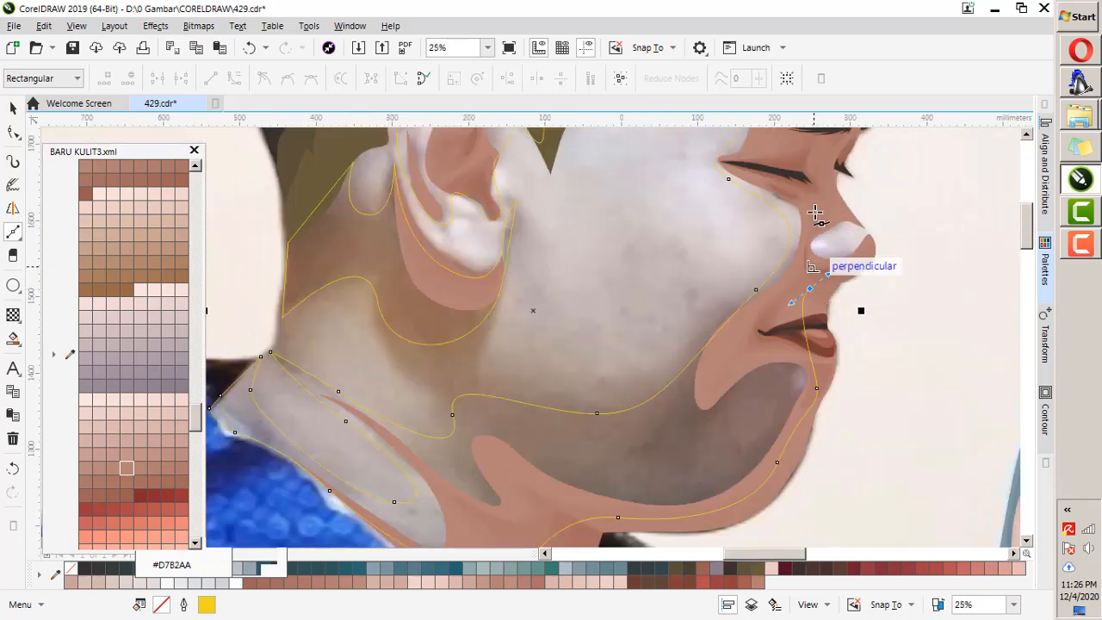
Loop the outline around the light nose highlight, out to the nose tip, and onto the nose's front edge.
{"action": "scroll", "coordinate": [819, 216], "scroll_direction": "up", "scroll_amount": 1}
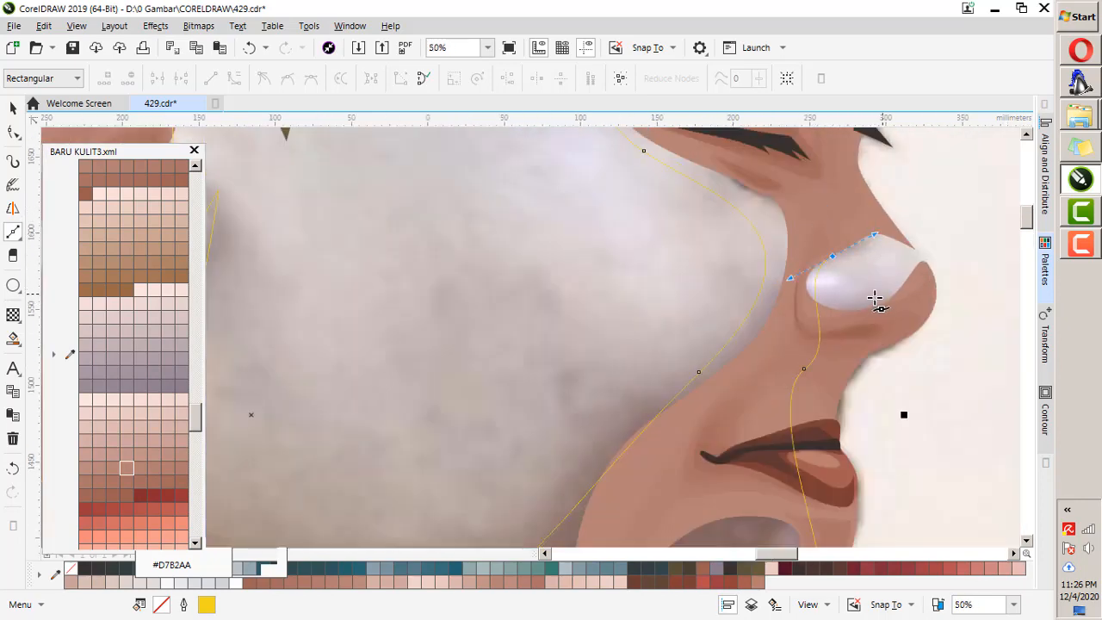
{"action": "mouse_move", "coordinate": [864, 309]}
{"action": "left_mouse_down"}
{"action": "mouse_move", "coordinate": [848, 319]}
{"action": "mouse_move", "coordinate": [871, 326]}
{"action": "left_mouse_up"}
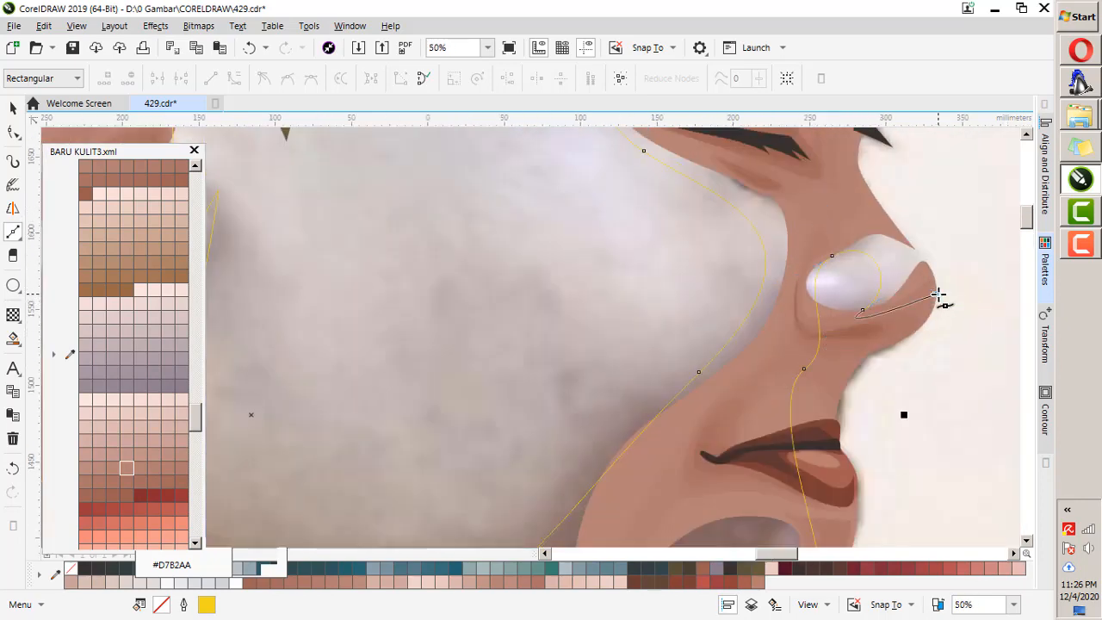
{"action": "scroll", "coordinate": [938, 295], "scroll_direction": "down", "scroll_amount": 1}
{"action": "scroll", "coordinate": [915, 287], "scroll_direction": "up", "scroll_amount": 2}
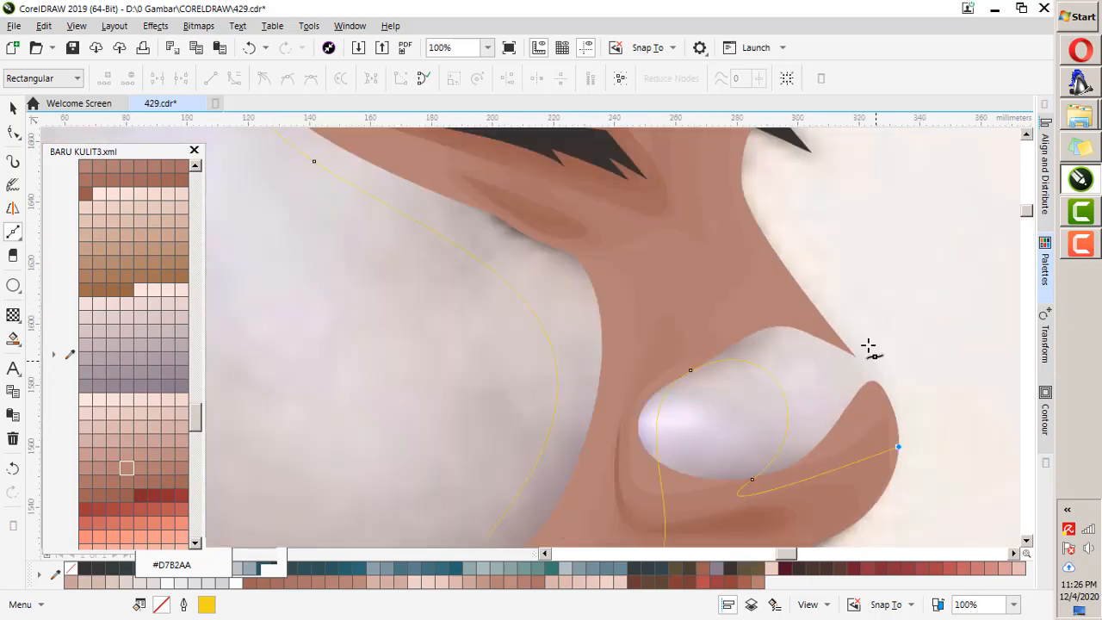
{"action": "left_click_drag", "start_coordinate": [800, 276], "coordinate": [761, 242]}
{"action": "scroll", "coordinate": [792, 362], "scroll_direction": "down", "scroll_amount": 1}
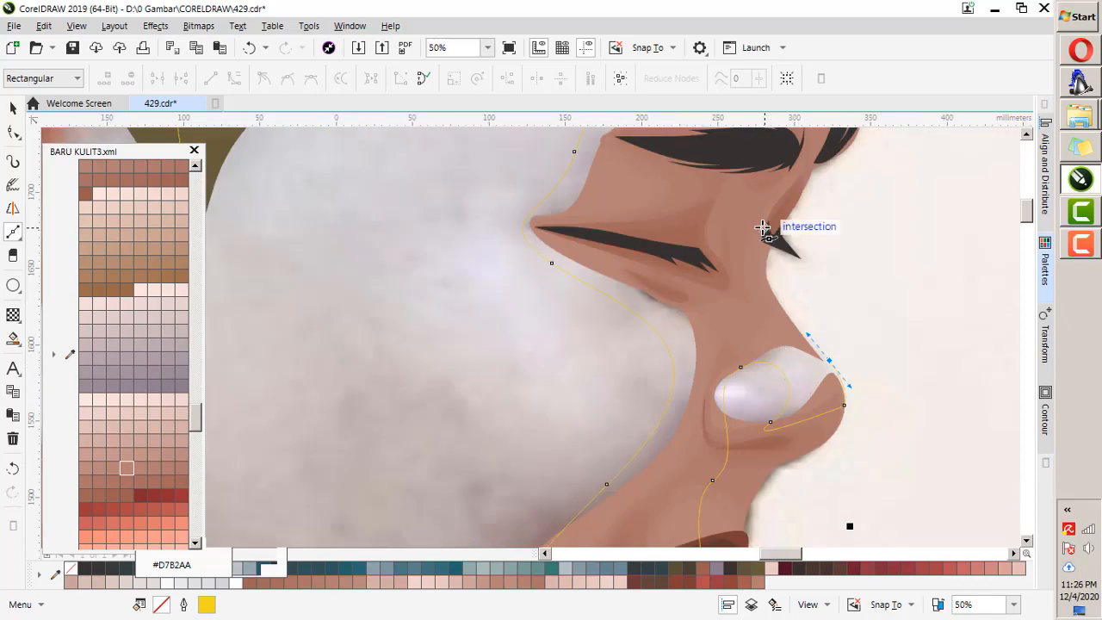
Continue the outline up the nose bridge and forehead, then back along the hairline, closing it at the temple.
{"action": "left_click_drag", "start_coordinate": [771, 248], "coordinate": [784, 201]}
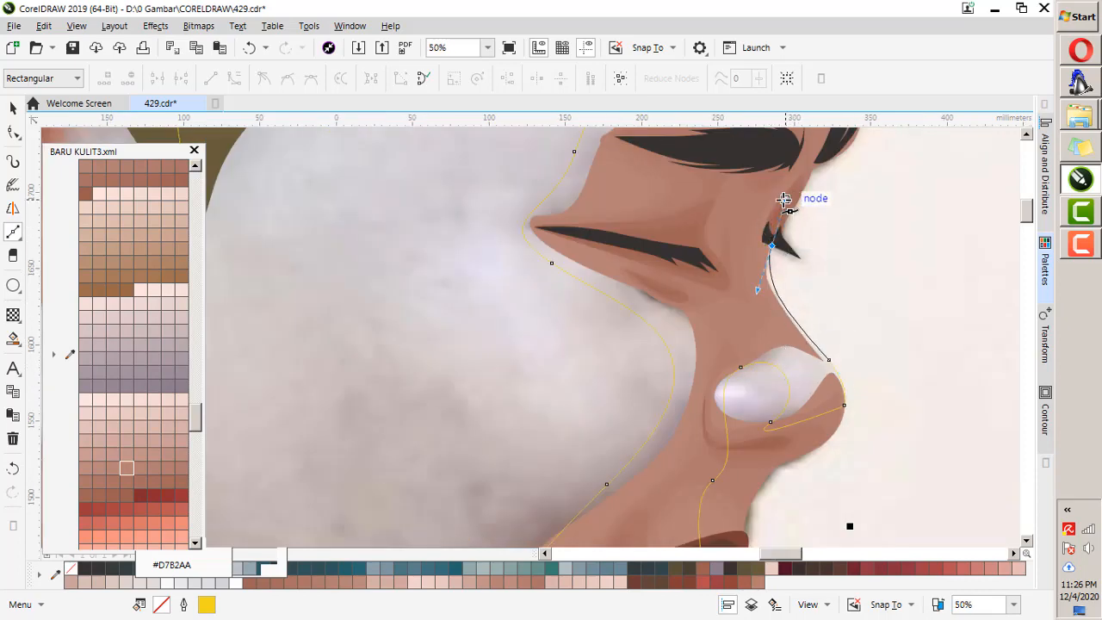
{"action": "scroll", "coordinate": [775, 310], "scroll_direction": "down", "scroll_amount": 2}
{"action": "scroll", "coordinate": [794, 320], "scroll_direction": "up", "scroll_amount": 2}
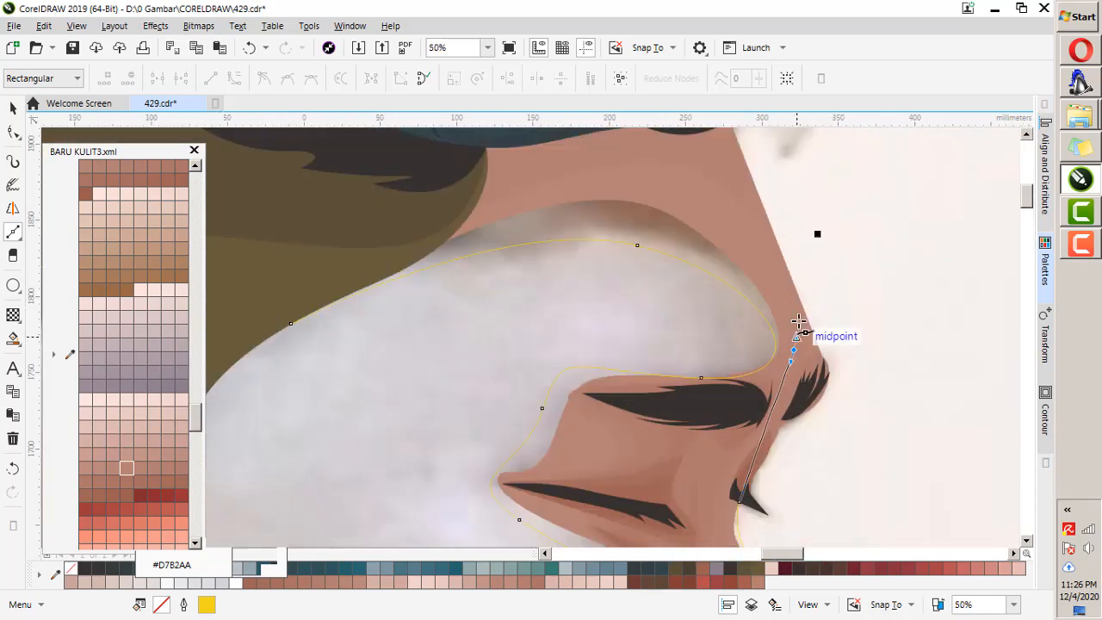
{"action": "scroll", "coordinate": [745, 239], "scroll_direction": "down", "scroll_amount": 2}
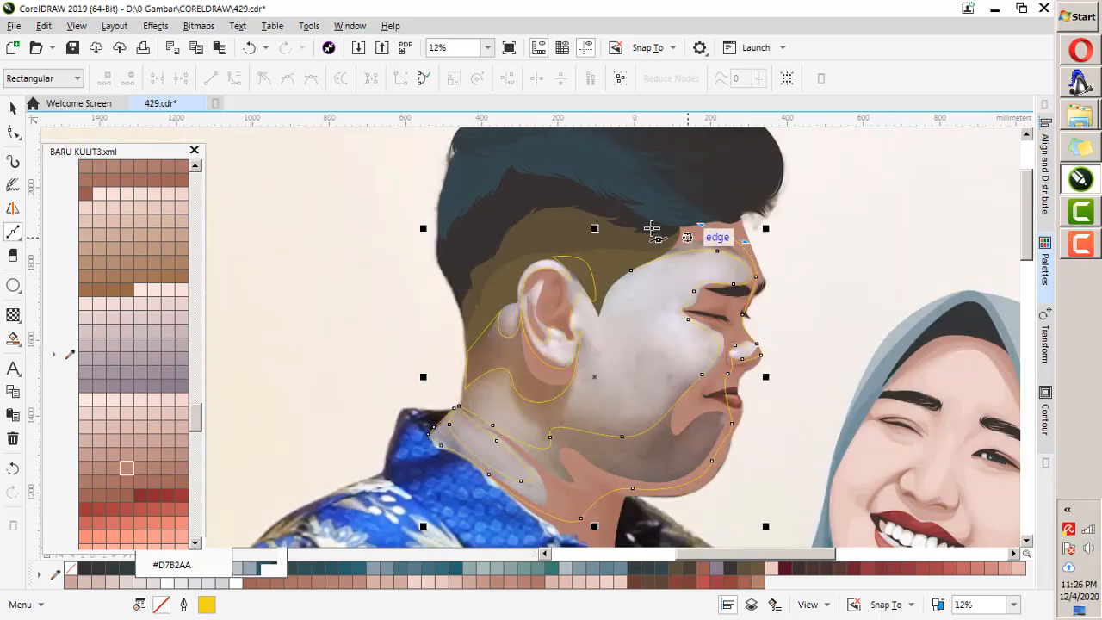
{"action": "left_click", "coordinate": [630, 270]}
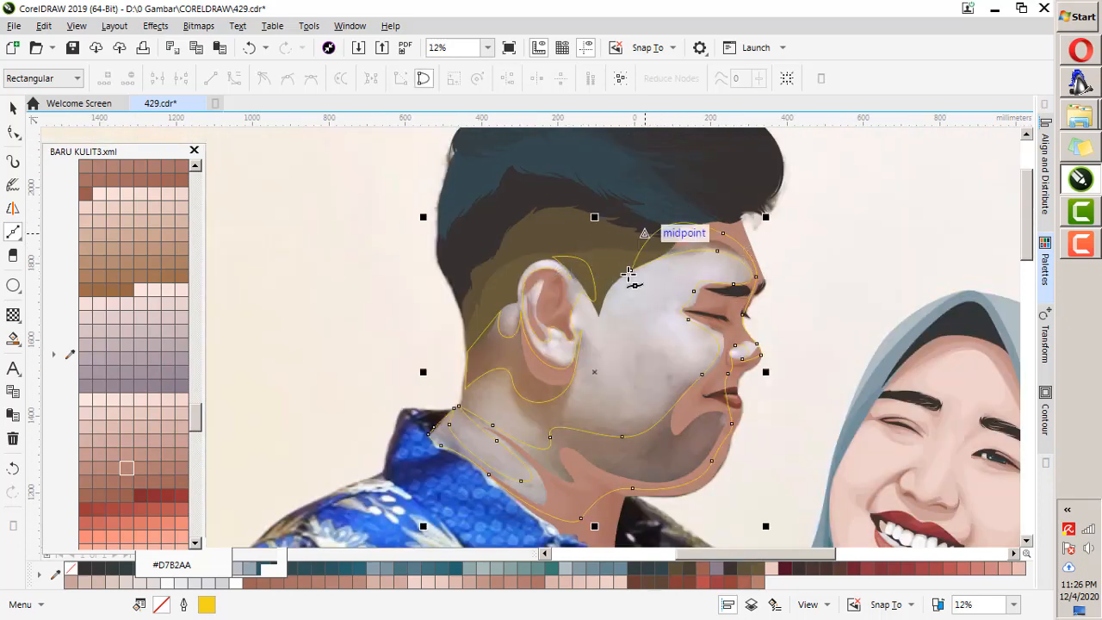
Select the new face, ear and behind-ear outlines and colour their fill and outline with the muted brownish-pink skin swatch.
{"action": "key", "text": "space"}
{"action": "left_click", "coordinate": [582, 299], "text": "shift"}
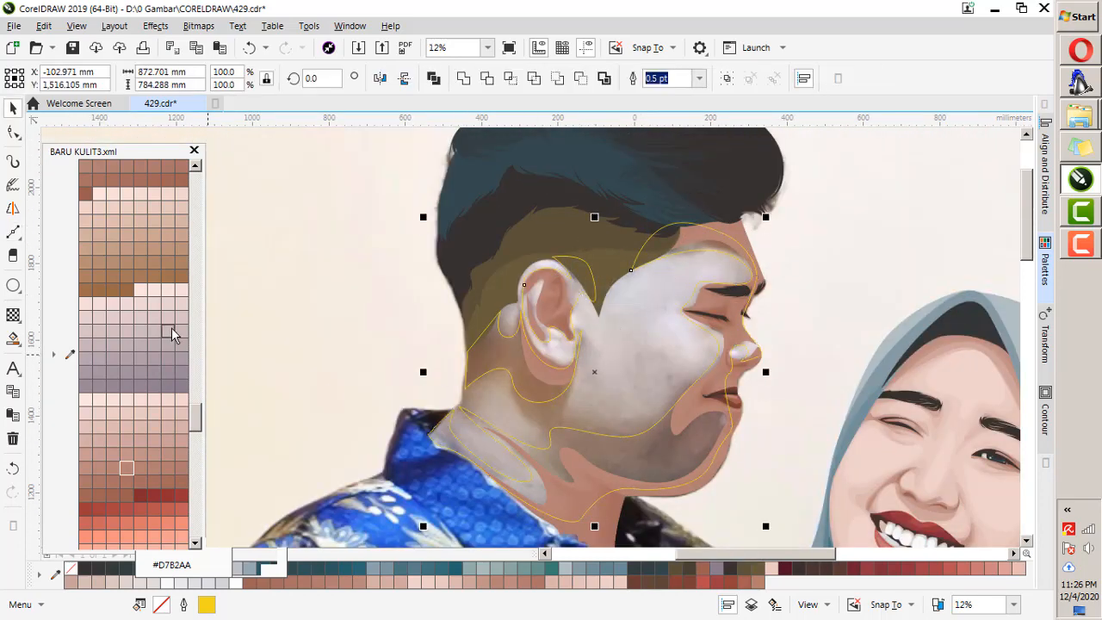
{"action": "left_click", "coordinate": [99, 467]}
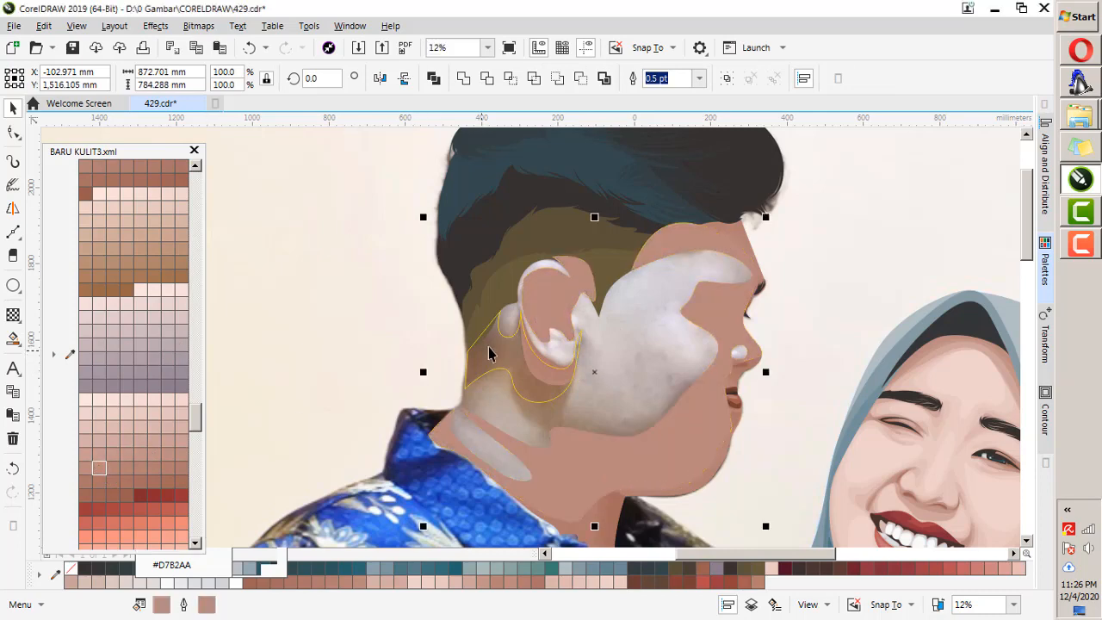
{"action": "left_click", "coordinate": [96, 469]}
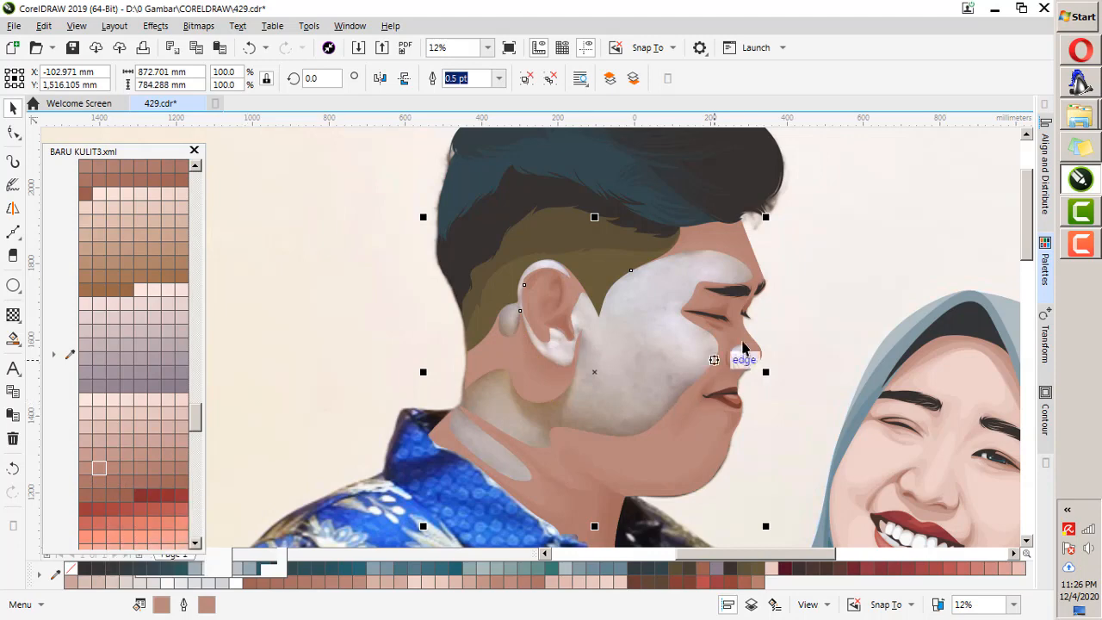
Start another, smaller face outline below the eye, curving along the lower cheek and up to the front of the earlobe.
{"action": "key", "text": "F10"}
{"action": "scroll", "coordinate": [737, 359], "scroll_direction": "up", "scroll_amount": 1}
{"action": "key", "text": "Escape"}
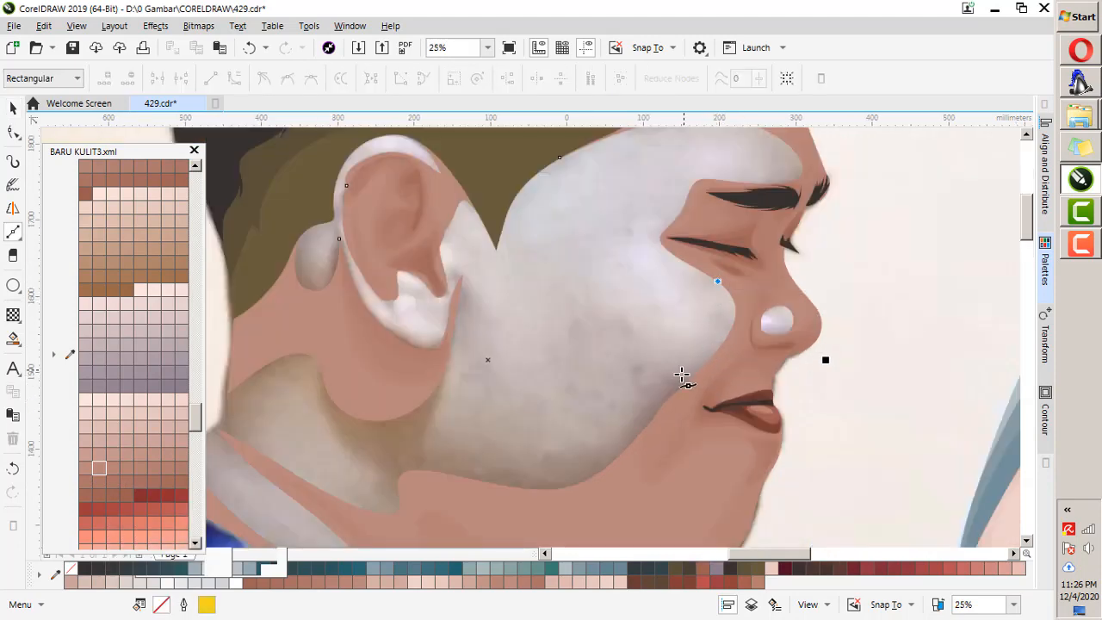
{"action": "left_click_drag", "start_coordinate": [617, 421], "coordinate": [620, 415]}
{"action": "left_click_drag", "start_coordinate": [504, 462], "coordinate": [463, 417]}
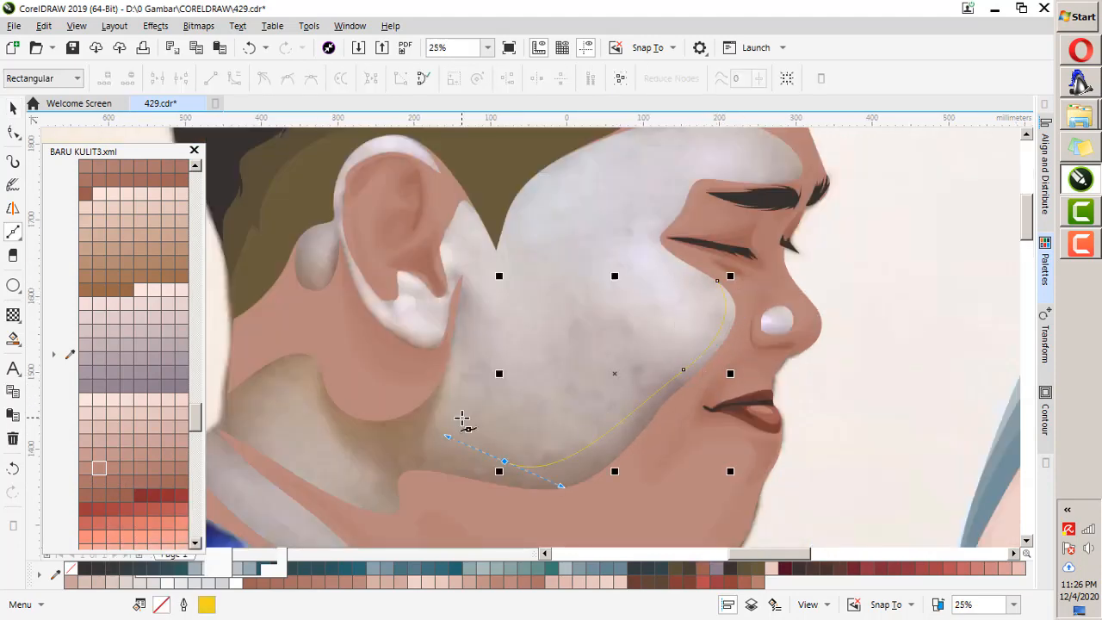
{"action": "left_click", "coordinate": [462, 279]}
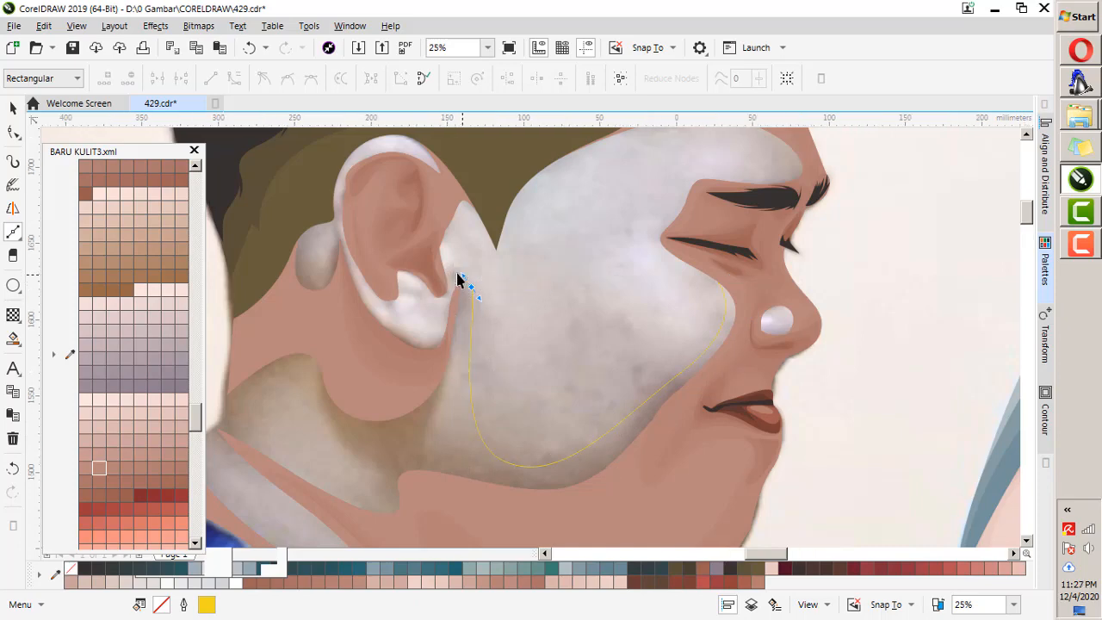
Continue the outline around the underside of the earlobe and up the back edge of the ear.
{"action": "scroll", "coordinate": [460, 279], "scroll_direction": "up", "scroll_amount": 2}
{"action": "left_click_drag", "start_coordinate": [427, 354], "coordinate": [429, 352]}
{"action": "left_click_drag", "start_coordinate": [372, 400], "coordinate": [308, 380]}
{"action": "scroll", "coordinate": [408, 417], "scroll_direction": "down", "scroll_amount": 2}
{"action": "left_click_drag", "start_coordinate": [310, 290], "coordinate": [305, 238]}
{"action": "scroll", "coordinate": [504, 197], "scroll_direction": "down", "scroll_amount": 1}
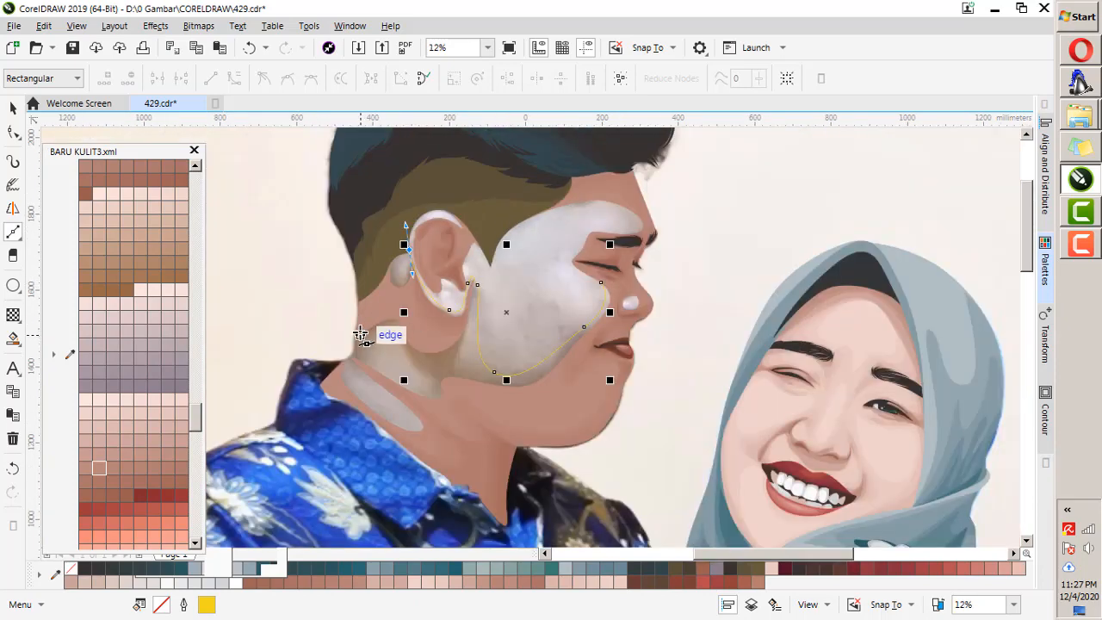
Trace the outline from behind the ear down the hairline and nape to the collar, then back up to the neck fold.
{"action": "scroll", "coordinate": [359, 332], "scroll_direction": "up", "scroll_amount": 1}
{"action": "left_click_drag", "start_coordinate": [395, 216], "coordinate": [367, 278]}
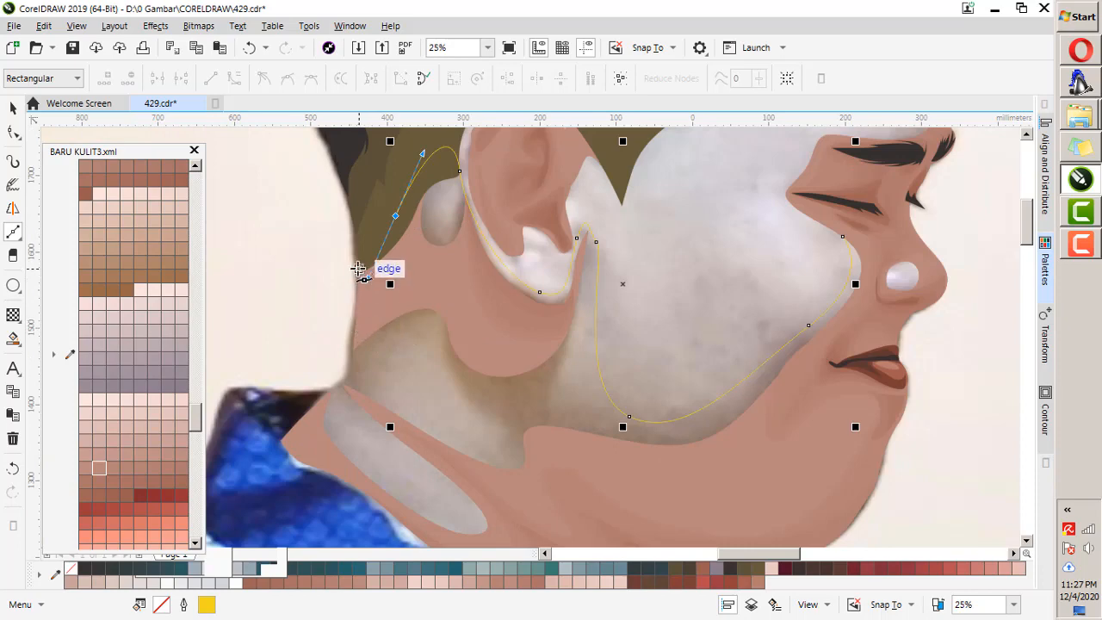
{"action": "left_click_drag", "start_coordinate": [334, 390], "coordinate": [315, 428]}
{"action": "mouse_move", "coordinate": [356, 486]}
{"action": "left_mouse_down"}
{"action": "mouse_move", "coordinate": [388, 510]}
{"action": "mouse_move", "coordinate": [367, 470]}
{"action": "left_mouse_up"}
{"action": "left_click_drag", "start_coordinate": [362, 409], "coordinate": [396, 408]}
Loop the outline around the light patch on the side of the neck, then around the neck roll back towards the collar.
{"action": "left_click_drag", "start_coordinate": [399, 331], "coordinate": [396, 318]}
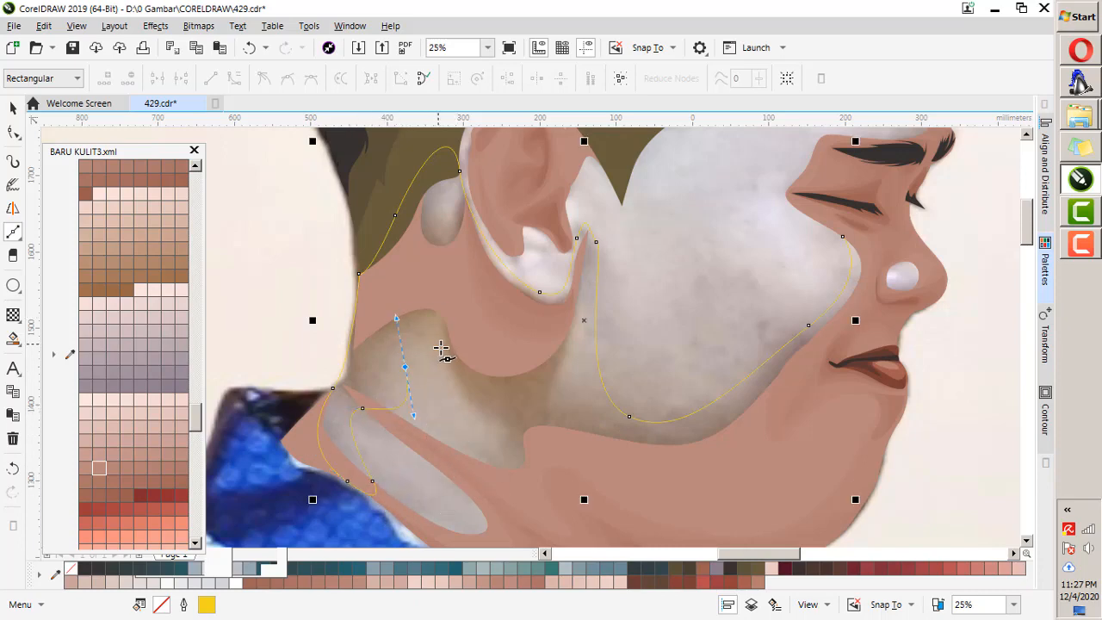
{"action": "left_click_drag", "start_coordinate": [442, 442], "coordinate": [397, 421]}
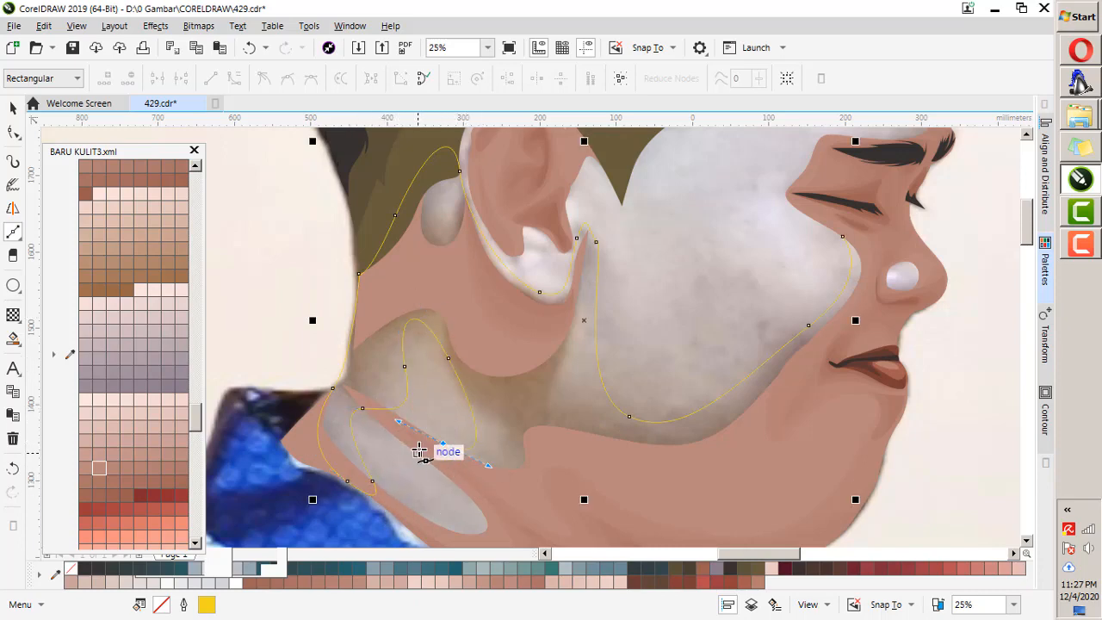
{"action": "left_click_drag", "start_coordinate": [427, 509], "coordinate": [393, 499]}
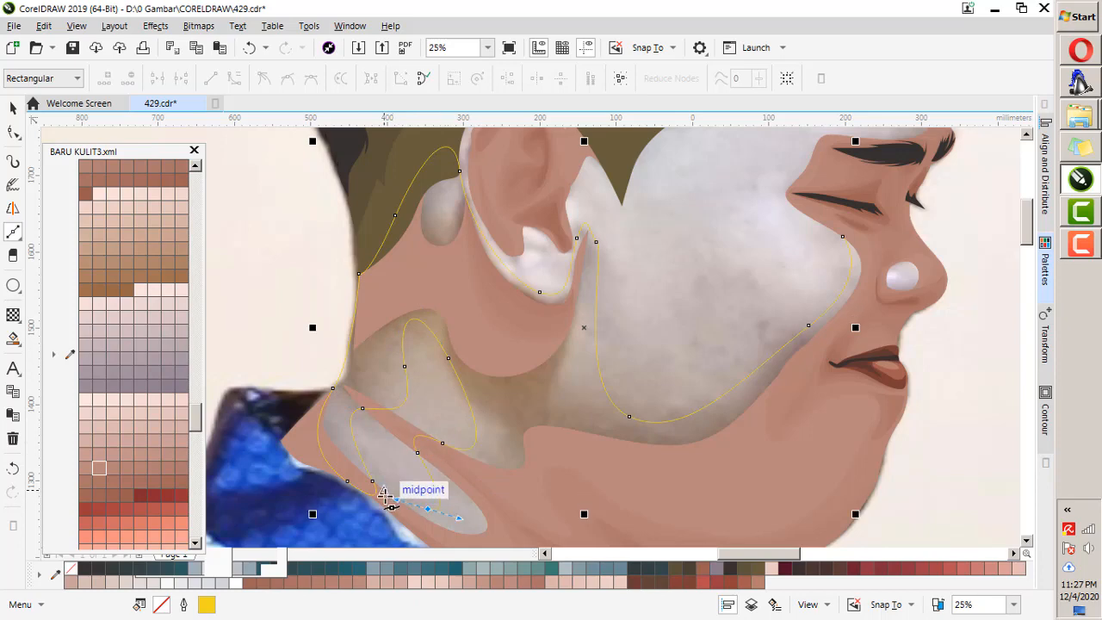
{"action": "left_click", "coordinate": [384, 491]}
Sweep the outline across the lower neck and jaw, then up past the mouth to the nose tip.
{"action": "scroll", "coordinate": [406, 468], "scroll_direction": "down", "scroll_amount": 1}
{"action": "scroll", "coordinate": [474, 521], "scroll_direction": "up", "scroll_amount": 1}
{"action": "left_click_drag", "start_coordinate": [470, 499], "coordinate": [560, 487]}
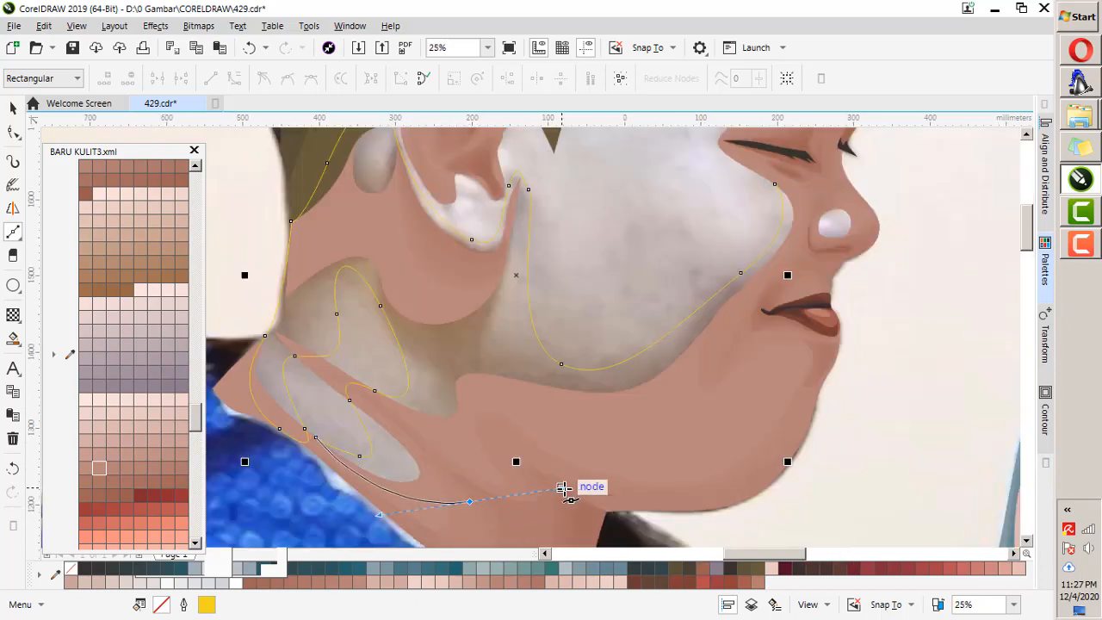
{"action": "left_click_drag", "start_coordinate": [714, 442], "coordinate": [771, 418]}
{"action": "scroll", "coordinate": [747, 454], "scroll_direction": "down", "scroll_amount": 1}
{"action": "scroll", "coordinate": [799, 327], "scroll_direction": "up", "scroll_amount": 1}
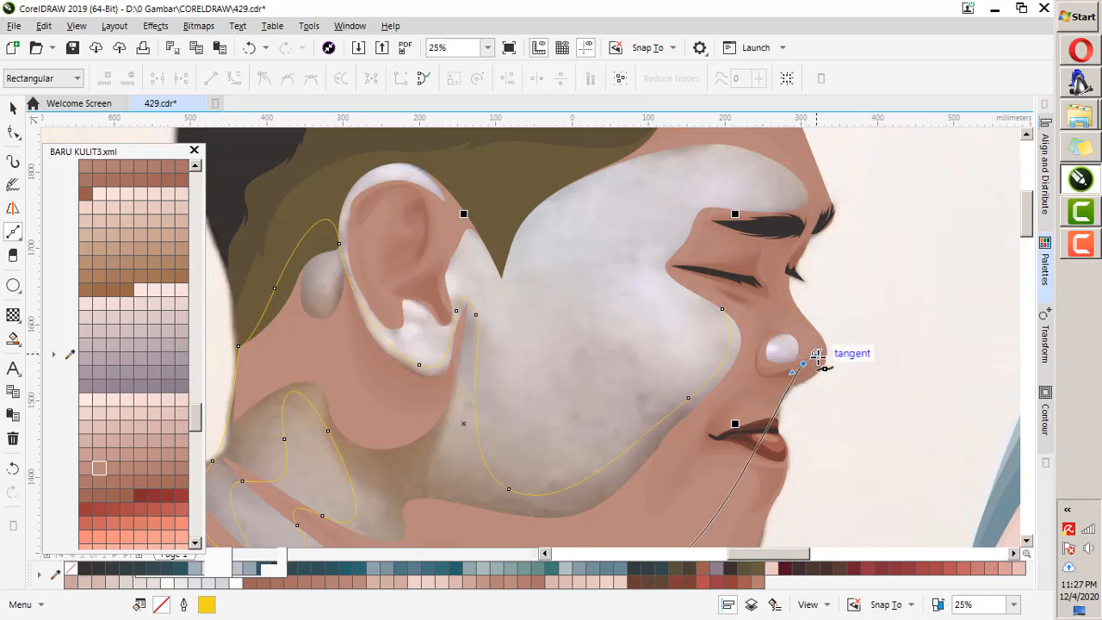
Continue the outline up the nose bridge and between the brows, then over the forehead and back to the temple hair.
{"action": "left_click_drag", "start_coordinate": [785, 314], "coordinate": [779, 302]}
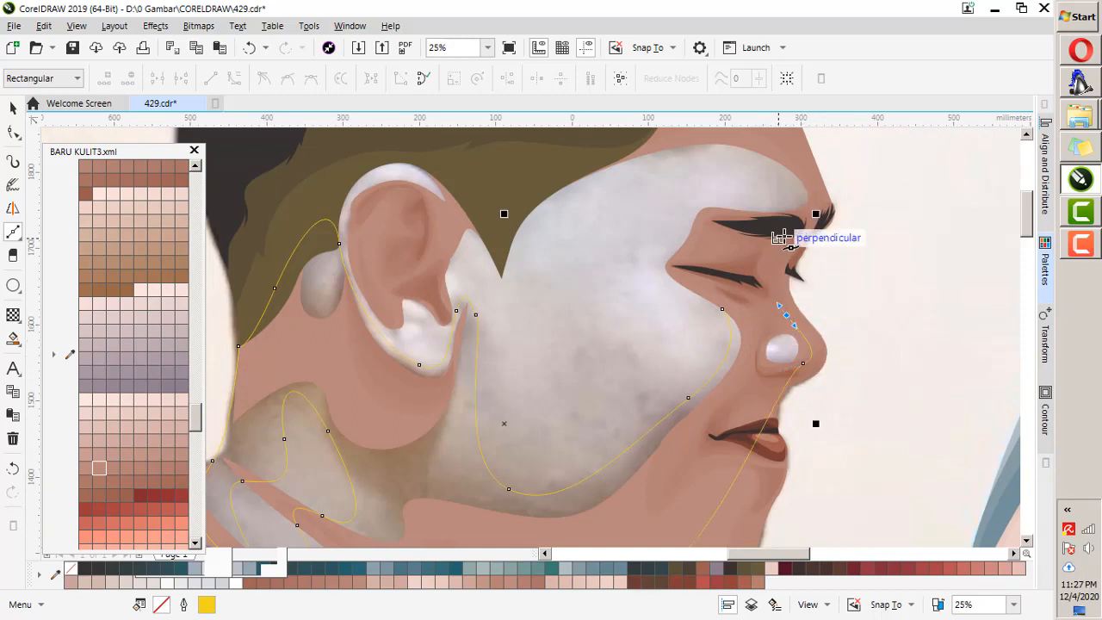
{"action": "left_click", "coordinate": [783, 143]}
{"action": "scroll", "coordinate": [770, 141], "scroll_direction": "up", "scroll_amount": 2}
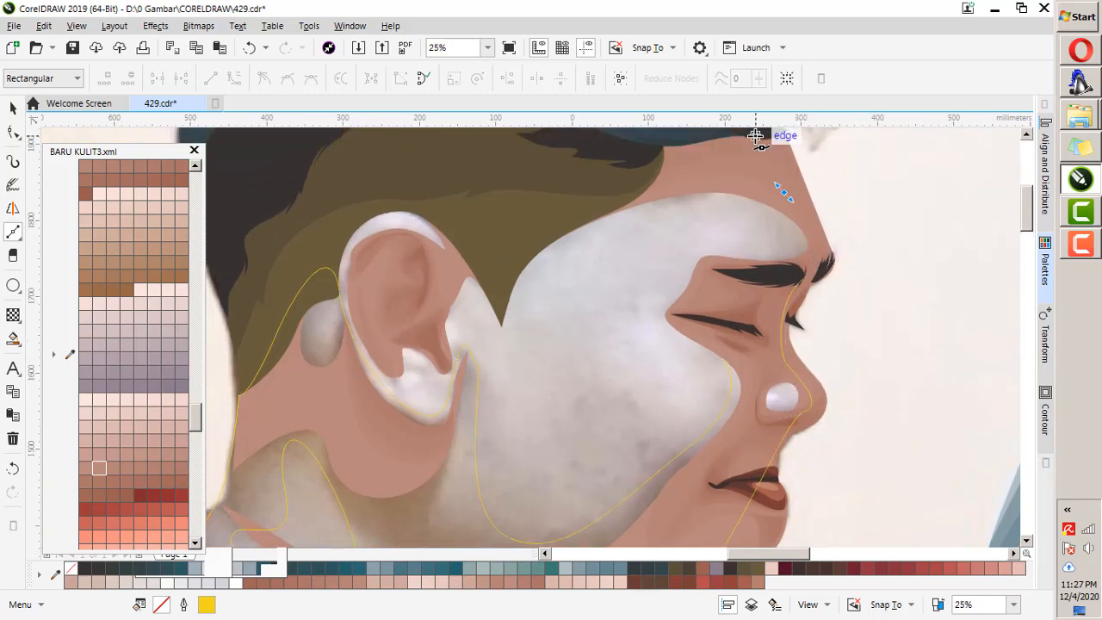
{"action": "left_click_drag", "start_coordinate": [568, 194], "coordinate": [533, 215]}
{"action": "left_click", "coordinate": [534, 253]}
Trace the outline along the upper forehead highlight, down around to the brow, and close it at its starting point below the eye.
{"action": "left_click", "coordinate": [702, 205]}
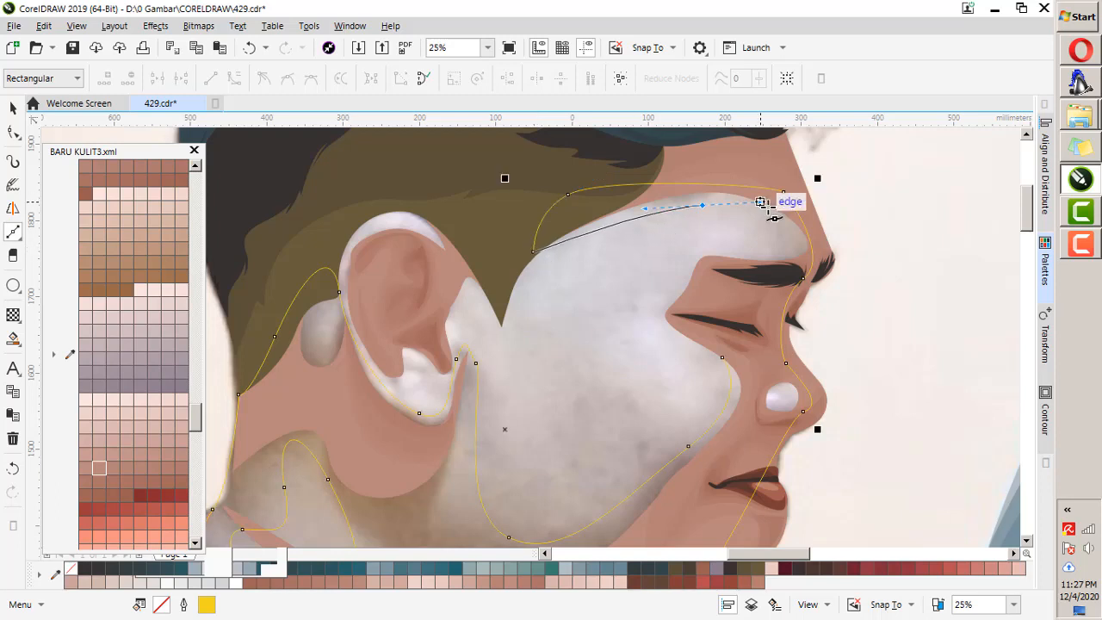
{"action": "left_click_drag", "start_coordinate": [707, 256], "coordinate": [641, 235]}
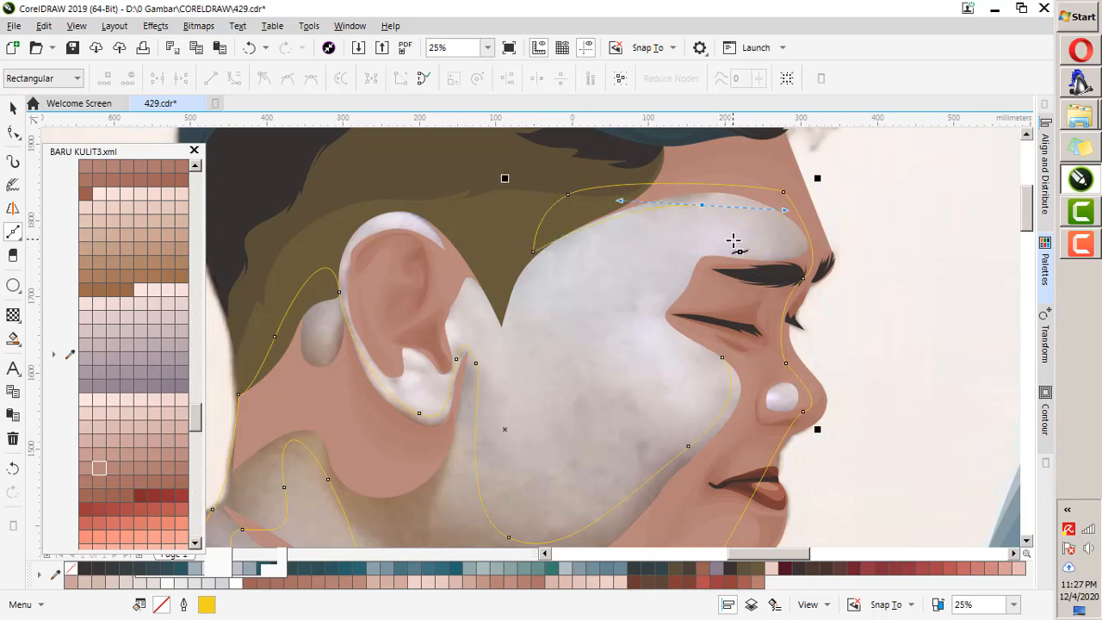
{"action": "left_click", "coordinate": [734, 257]}
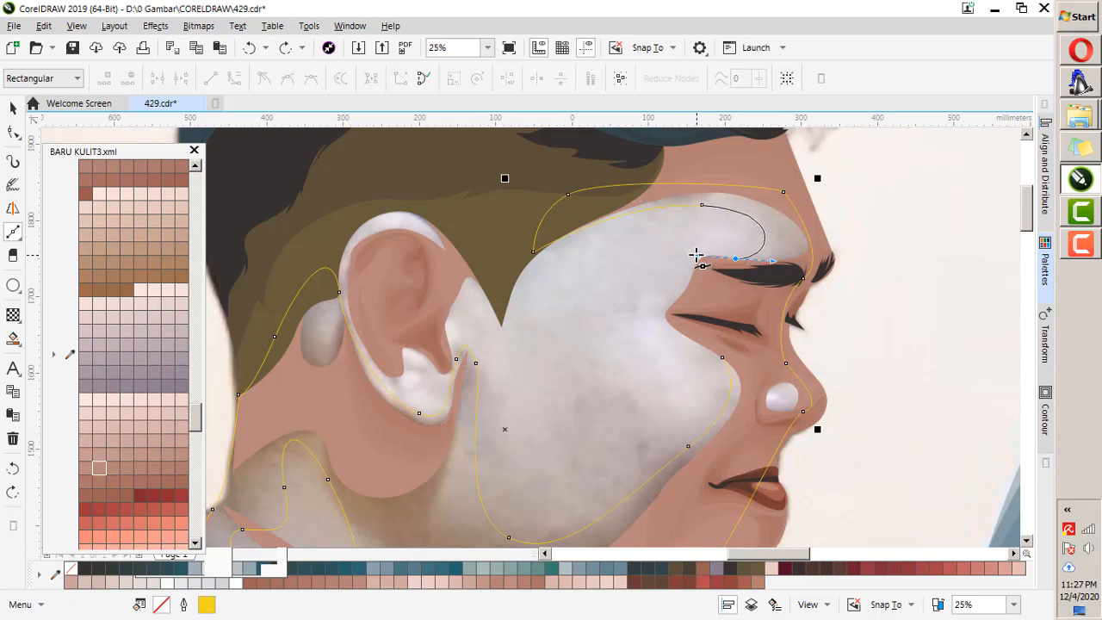
{"action": "key", "text": "ctrl+z"}
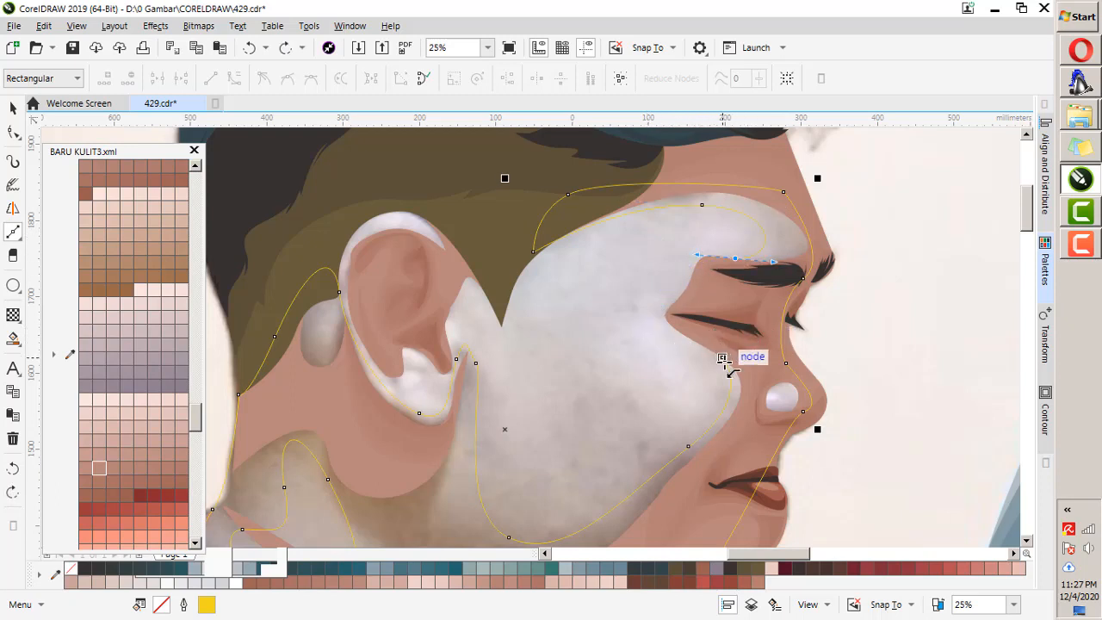
{"action": "left_click", "coordinate": [722, 357]}
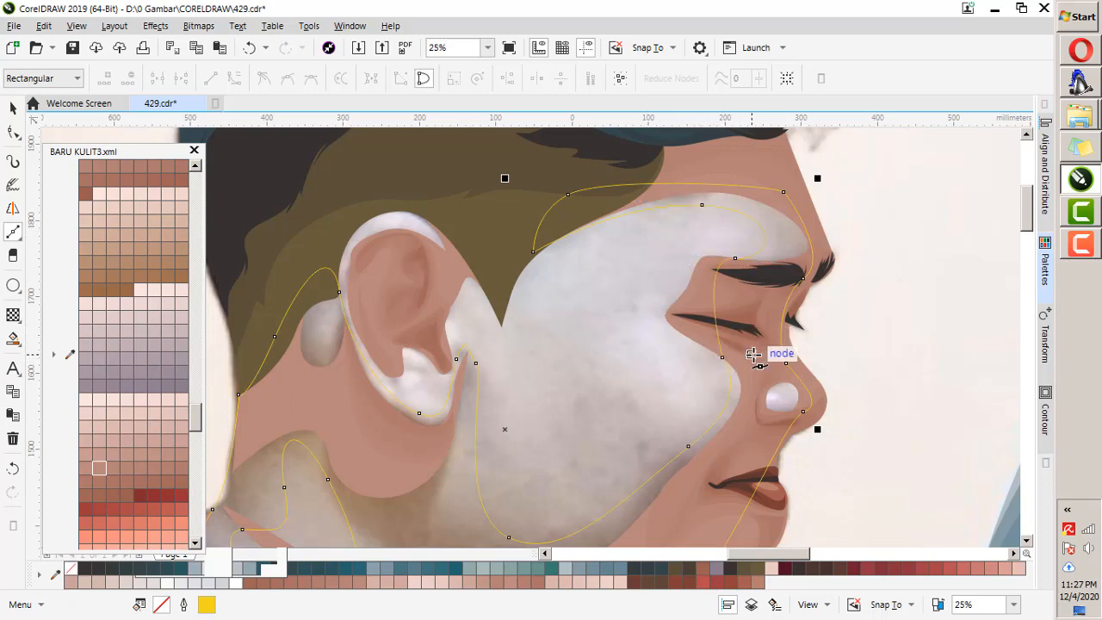
Fill and outline the closed face-and-neck outline with a medium brownish-pink skin tone.
{"action": "left_click", "coordinate": [184, 456]}
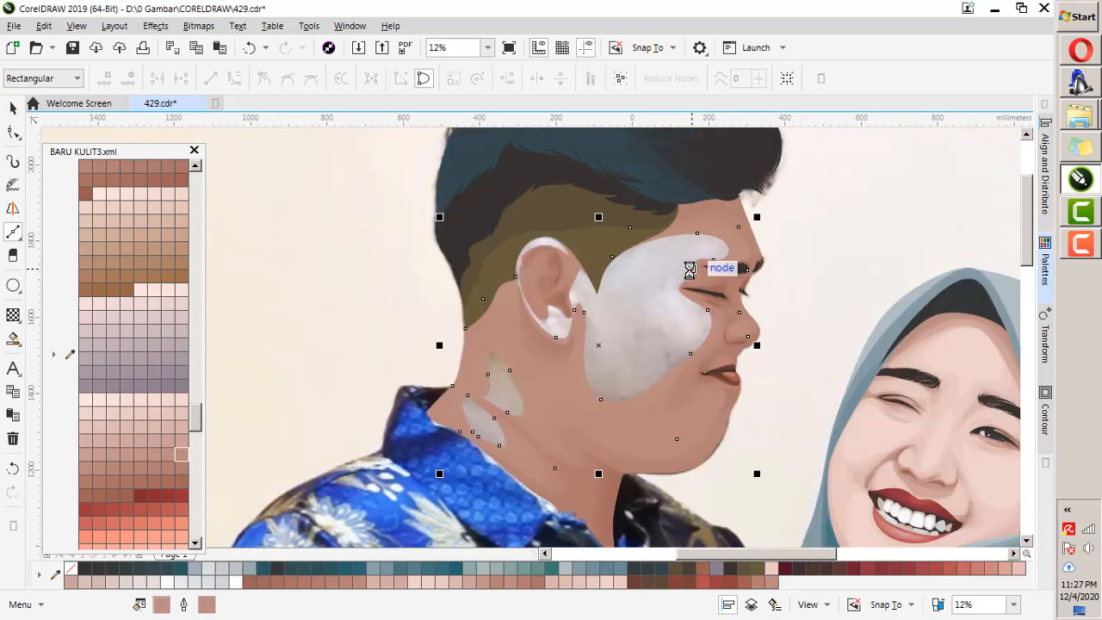
{"action": "scroll", "coordinate": [637, 267], "scroll_direction": "down", "scroll_amount": 2}
{"action": "scroll", "coordinate": [631, 264], "scroll_direction": "up", "scroll_amount": 2}
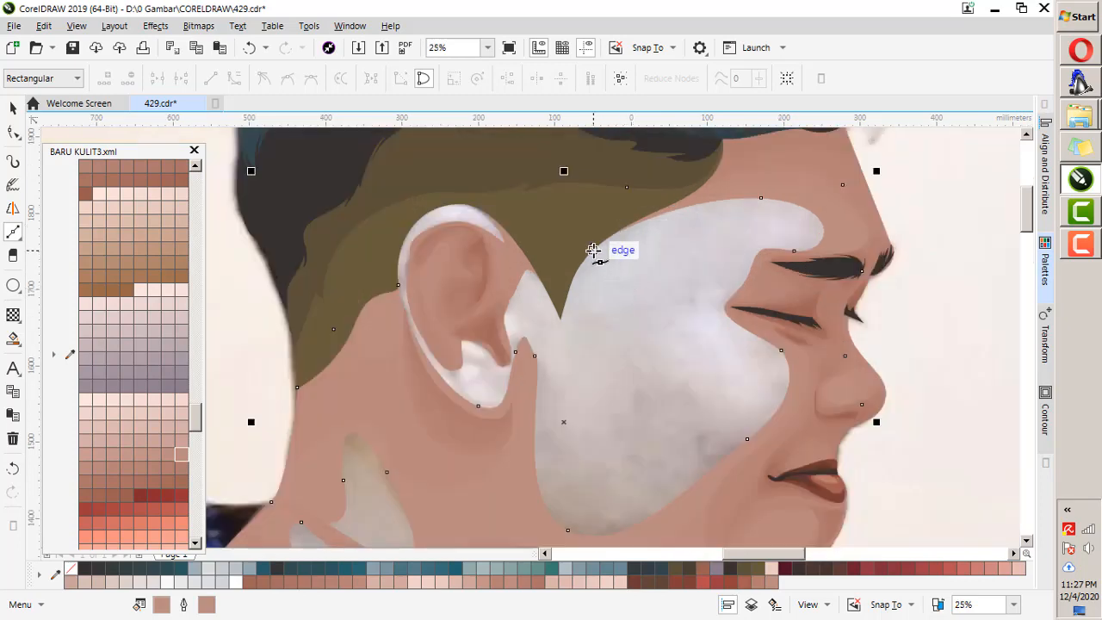
Start a new outline at the temple and trace it inside the light cheek patch, past the outer eye corner and back to the earlobe.
{"action": "left_click_drag", "start_coordinate": [710, 215], "coordinate": [757, 241]}
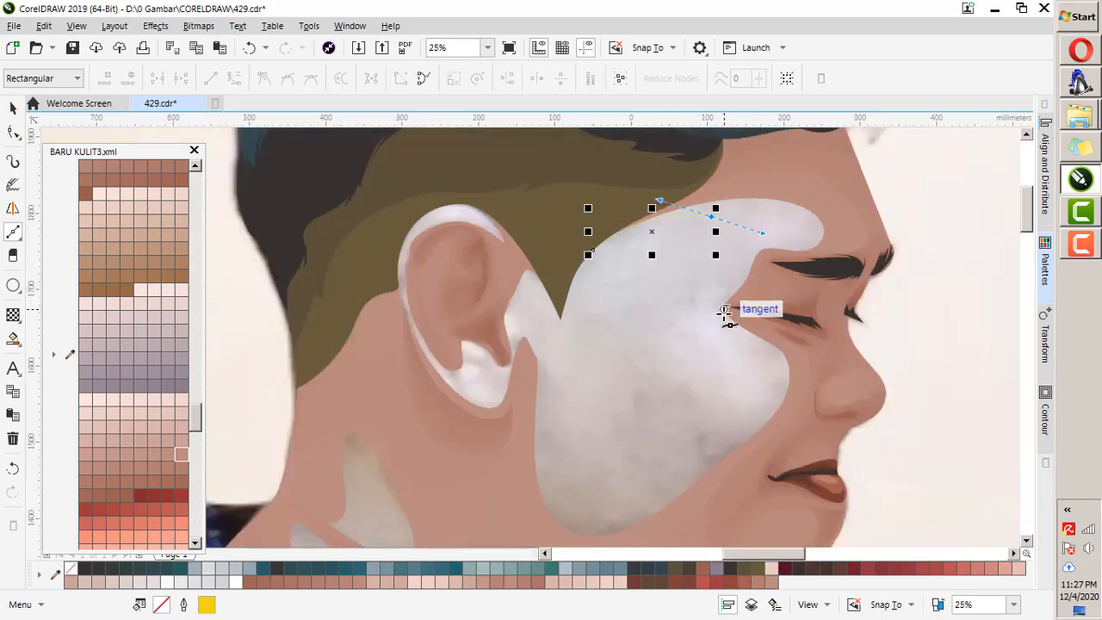
{"action": "left_click_drag", "start_coordinate": [721, 326], "coordinate": [762, 363]}
{"action": "left_click_drag", "start_coordinate": [657, 488], "coordinate": [629, 514]}
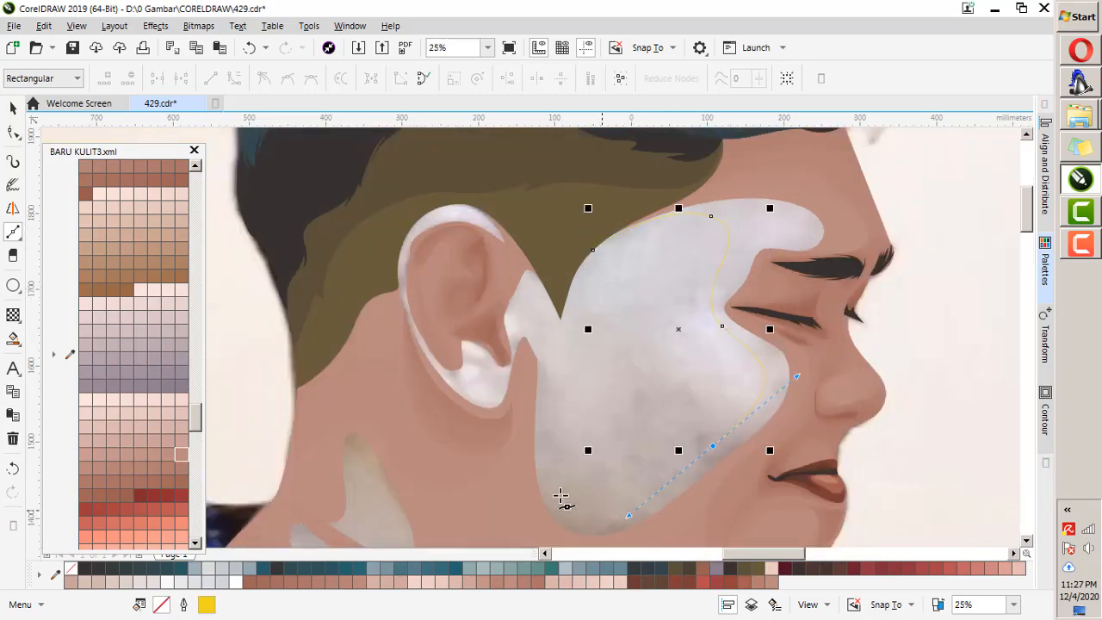
{"action": "left_click_drag", "start_coordinate": [536, 358], "coordinate": [522, 301]}
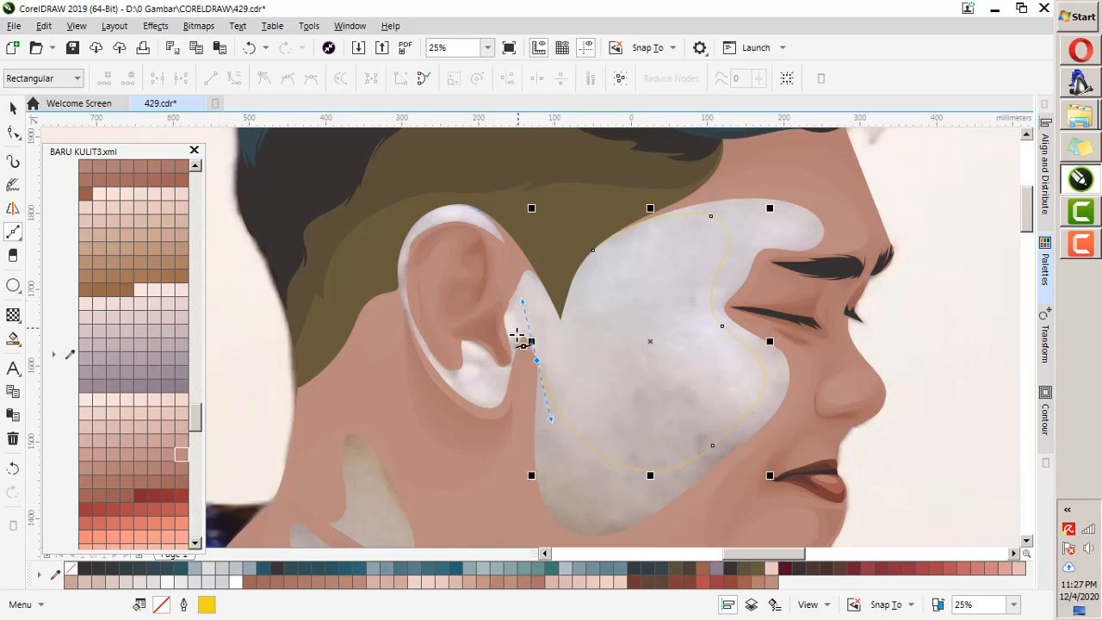
Continue the outline under the ear, over the side and back of the neck, and around to the lower neck.
{"action": "scroll", "coordinate": [524, 333], "scroll_direction": "down", "scroll_amount": 1}
{"action": "left_click_drag", "start_coordinate": [490, 412], "coordinate": [385, 429]}
{"action": "scroll", "coordinate": [426, 415], "scroll_direction": "up", "scroll_amount": 1}
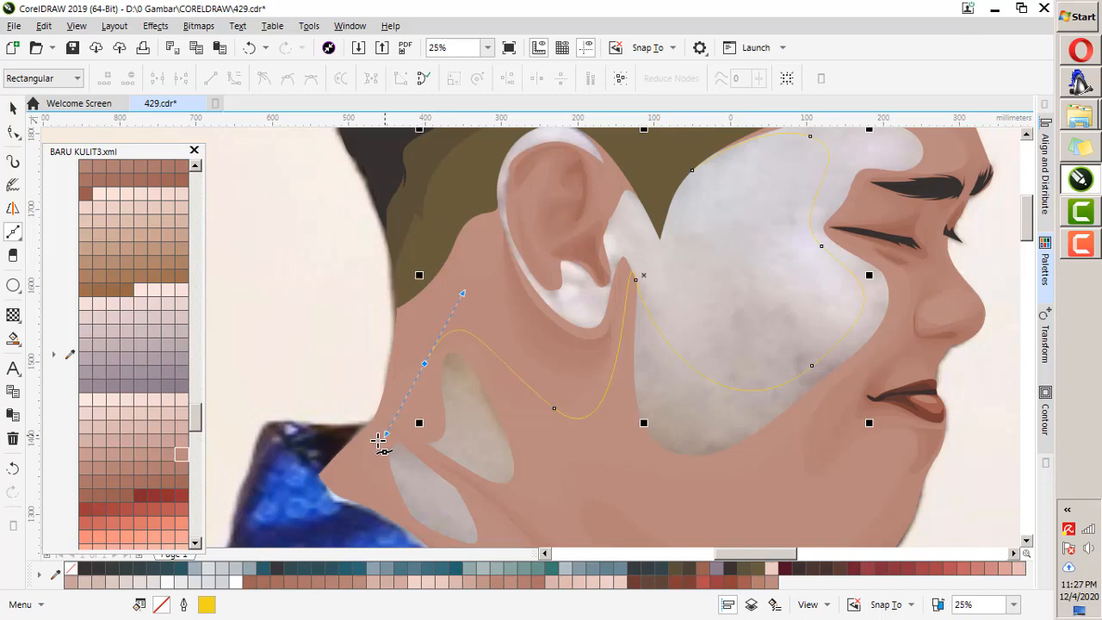
{"action": "left_click_drag", "start_coordinate": [374, 479], "coordinate": [377, 506]}
{"action": "scroll", "coordinate": [425, 358], "scroll_direction": "down", "scroll_amount": 1}
{"action": "scroll", "coordinate": [490, 479], "scroll_direction": "up", "scroll_amount": 1}
{"action": "left_click_drag", "start_coordinate": [460, 462], "coordinate": [511, 470]}
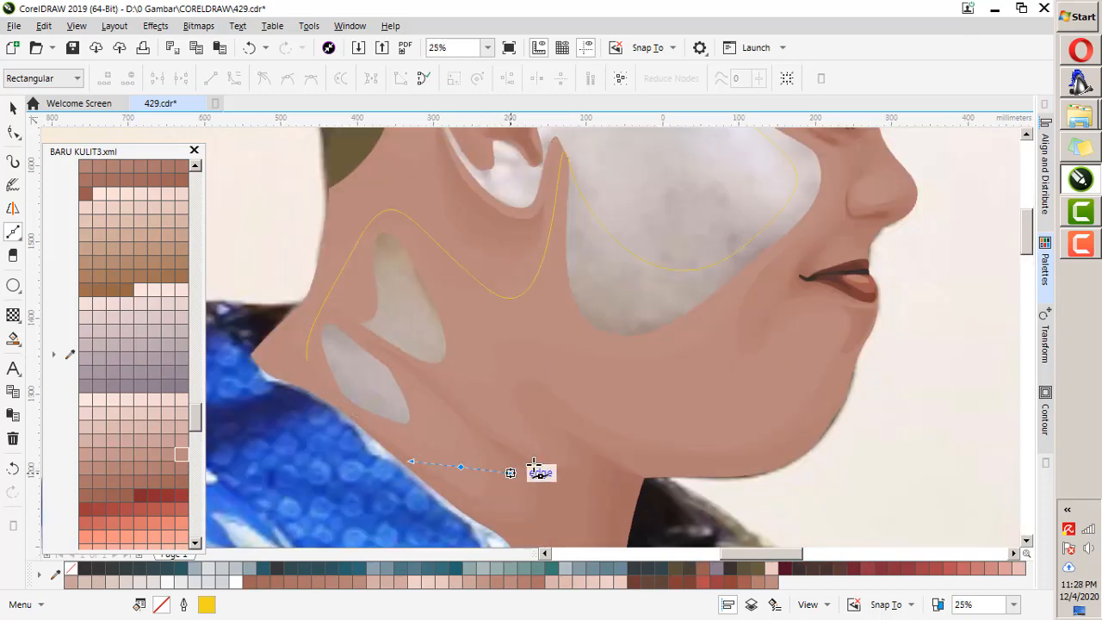
Carry the outline past the mouth and over the forehead, close it at the temple, and colour it R191 G145 B133.
{"action": "scroll", "coordinate": [594, 452], "scroll_direction": "down", "scroll_amount": 1}
{"action": "left_click_drag", "start_coordinate": [706, 365], "coordinate": [725, 308]}
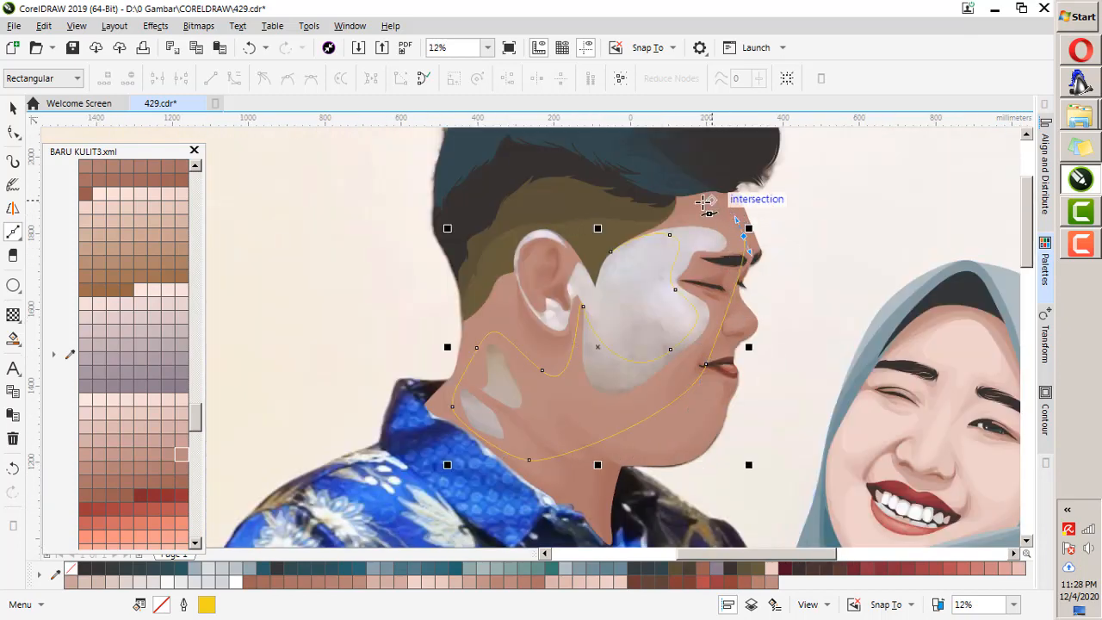
{"action": "left_click_drag", "start_coordinate": [691, 204], "coordinate": [641, 203]}
{"action": "left_click", "coordinate": [610, 250]}
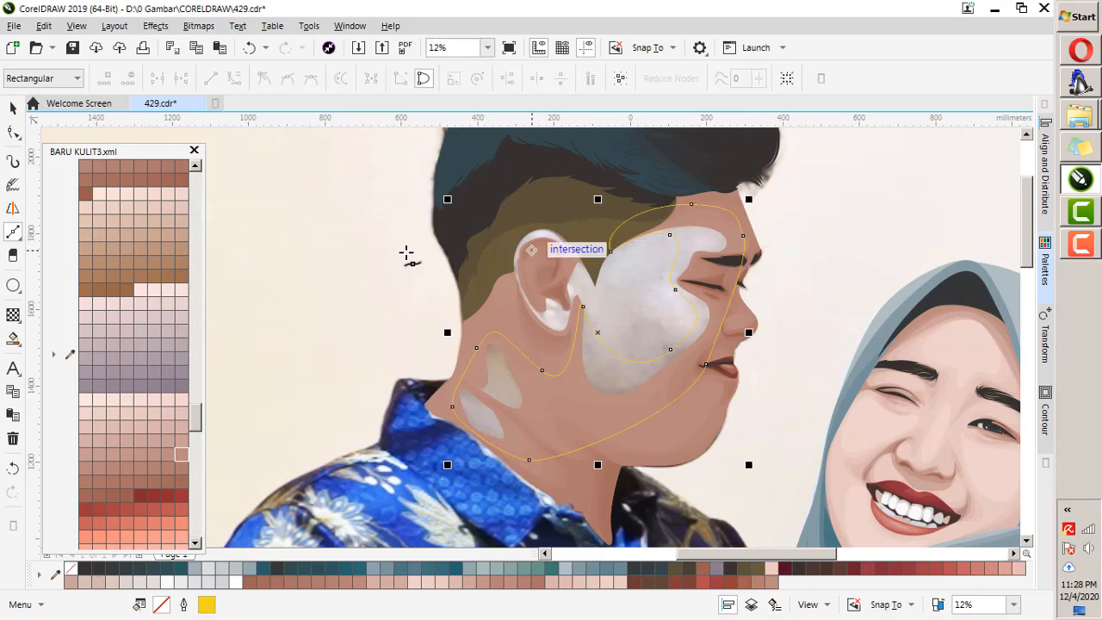
{"action": "left_click", "coordinate": [155, 456]}
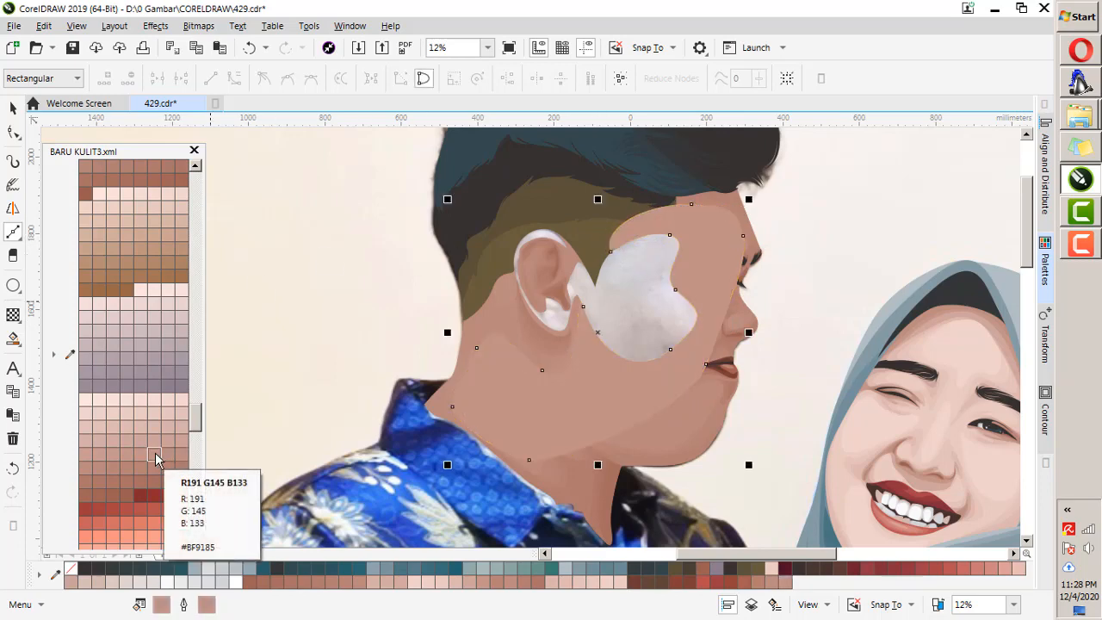
Draw a closed rounded outline enclosing the ear and the entire light cheek patch, from the hair above the ear to below the cheek.
{"action": "scroll", "coordinate": [644, 267], "scroll_direction": "up", "scroll_amount": 1}
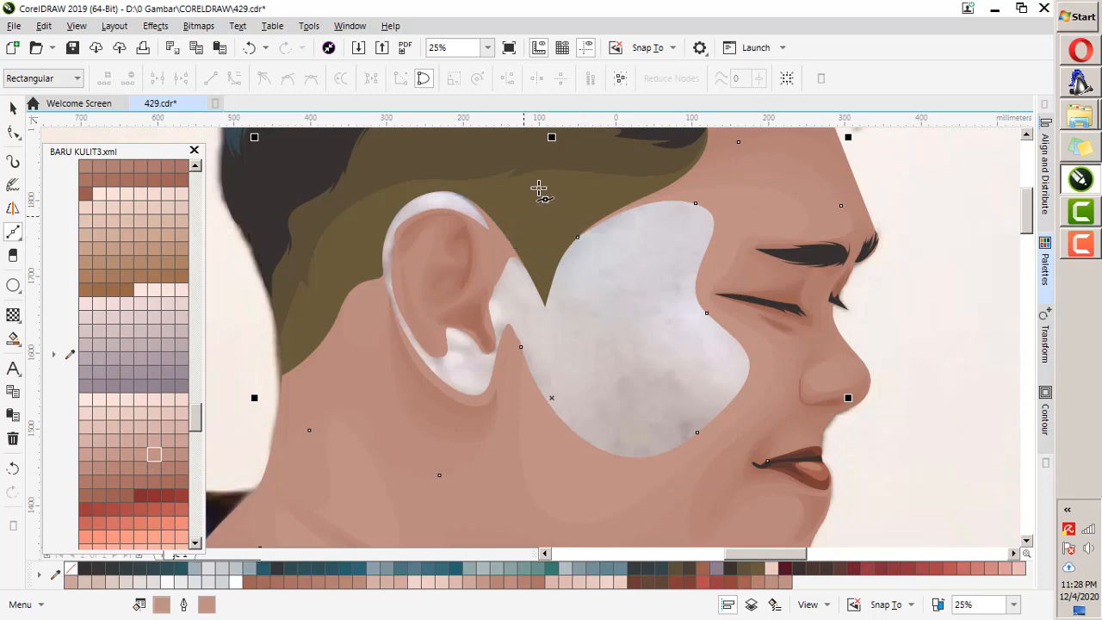
{"action": "left_click_drag", "start_coordinate": [488, 157], "coordinate": [405, 192]}
{"action": "left_click_drag", "start_coordinate": [360, 252], "coordinate": [349, 335]}
{"action": "left_click_drag", "start_coordinate": [622, 482], "coordinate": [759, 471]}
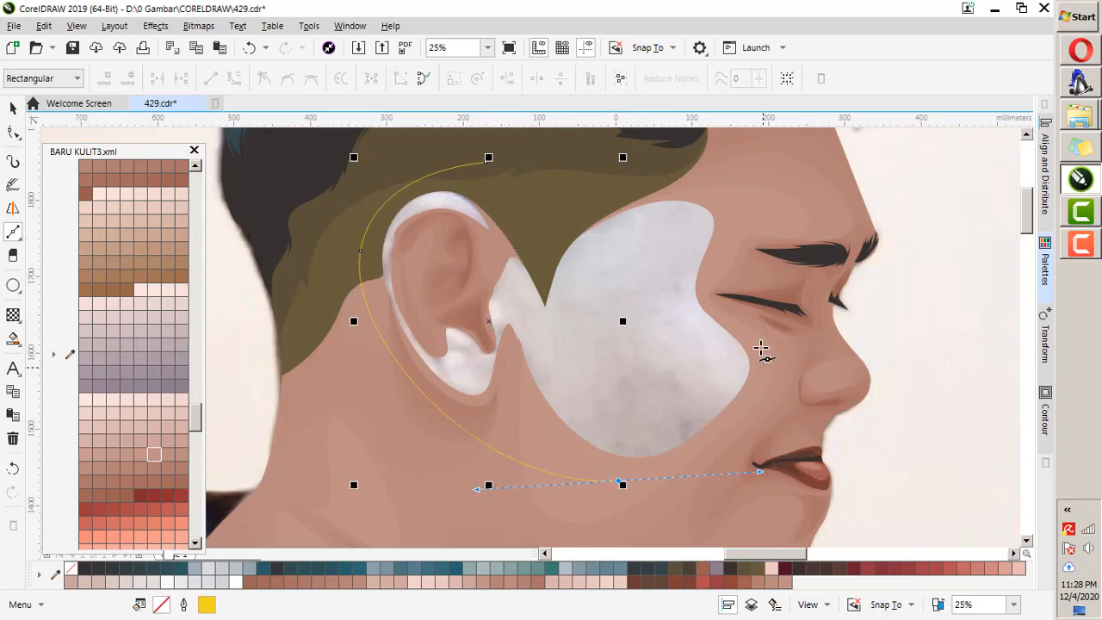
{"action": "left_click_drag", "start_coordinate": [761, 336], "coordinate": [738, 221]}
{"action": "left_click", "coordinate": [718, 181]}
{"action": "left_click", "coordinate": [484, 163]}
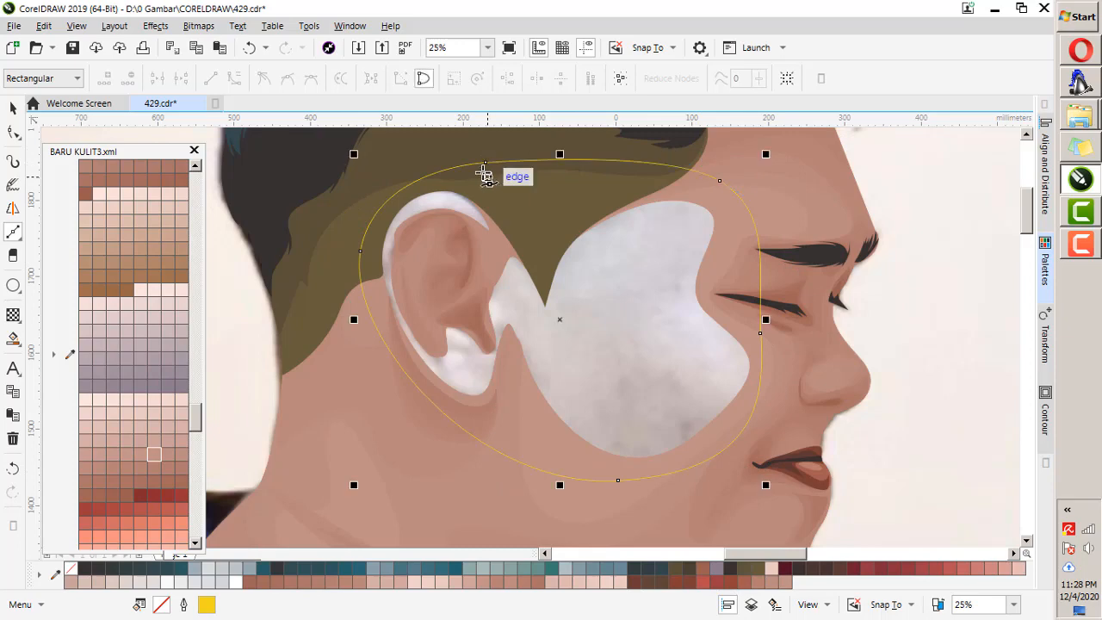
Fill and outline the rounded cheek shape with R230 G199 B191 and move it behind the other skin layers.
{"action": "left_click", "coordinate": [159, 418]}
{"action": "right_click", "coordinate": [160, 418]}
{"action": "key", "text": "ctrl+Page_Down"}
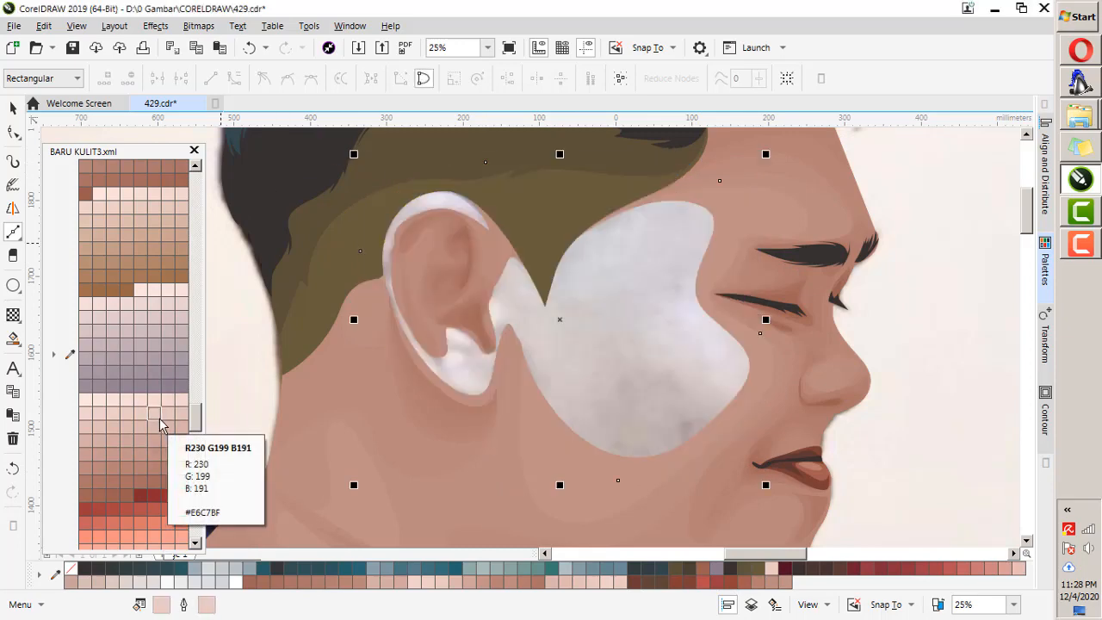
Sample the light skin tone on the woman's forehead as a reference for the man's skin colours.
{"action": "scroll", "coordinate": [557, 384], "scroll_direction": "down", "scroll_amount": 2}
{"action": "left_click", "coordinate": [981, 437]}
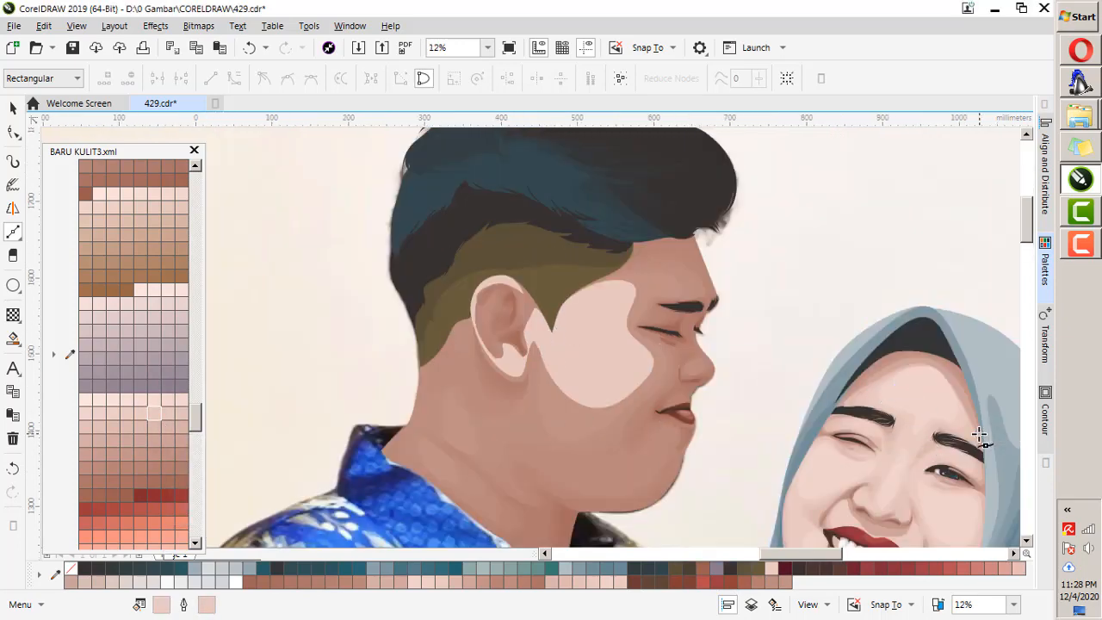
{"action": "scroll", "coordinate": [981, 437], "scroll_direction": "up", "scroll_amount": 2}
{"action": "left_click", "coordinate": [69, 354]}
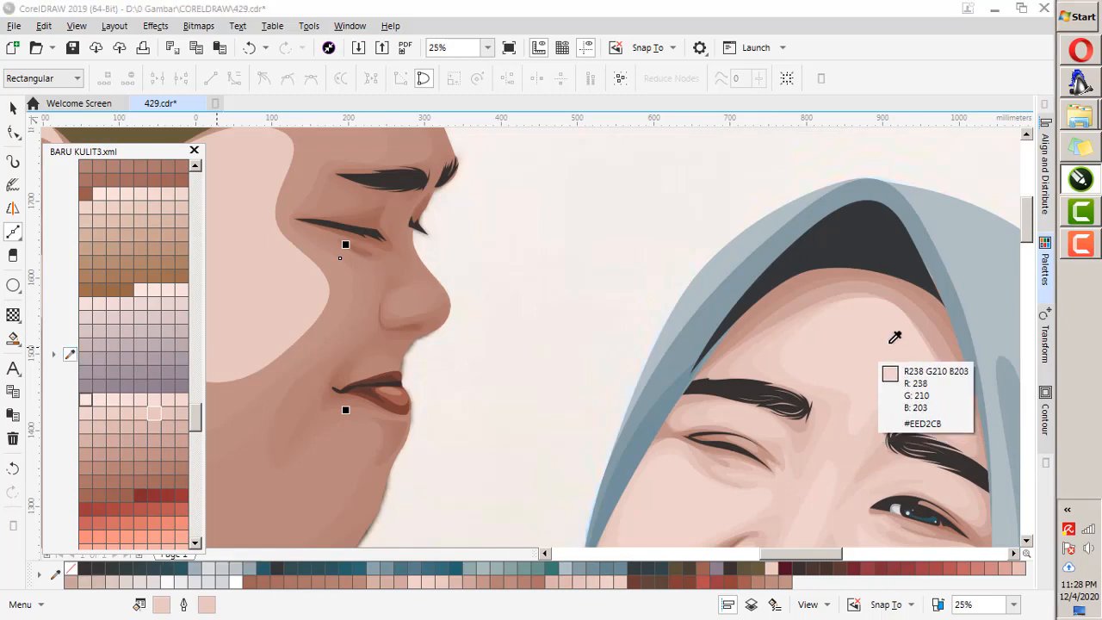
{"action": "left_click", "coordinate": [870, 337]}
{"action": "scroll", "coordinate": [680, 336], "scroll_direction": "down", "scroll_amount": 1}
{"action": "scroll", "coordinate": [392, 329], "scroll_direction": "up", "scroll_amount": 2}
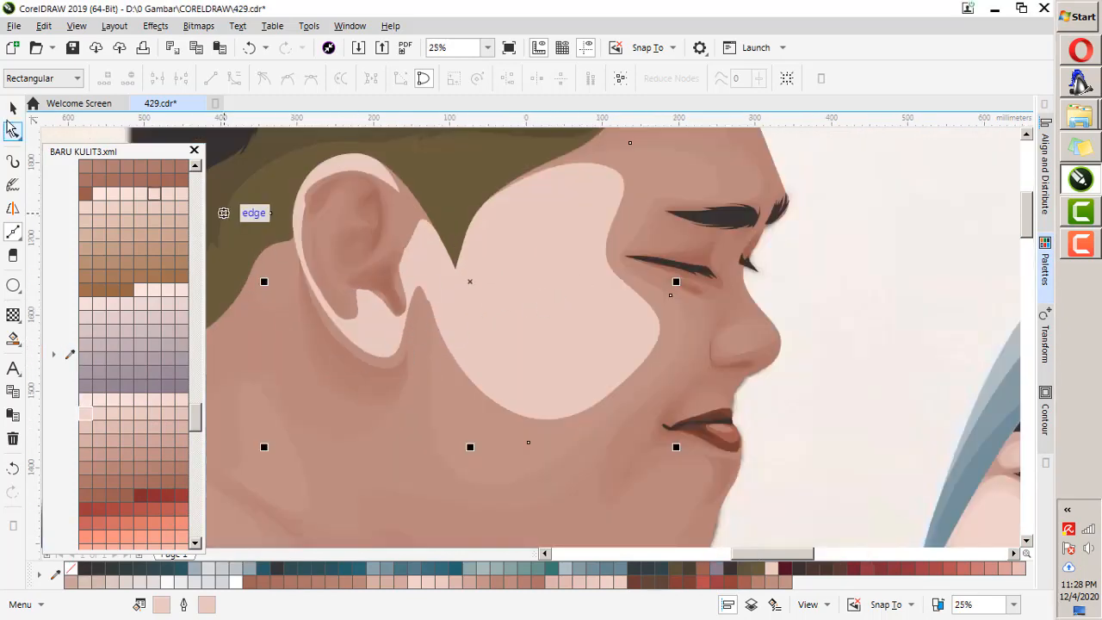
Sample the man's cheek highlight colour, and recolour the layer directly around the highlight with a slightly darker light pink.
{"action": "key", "text": "space"}
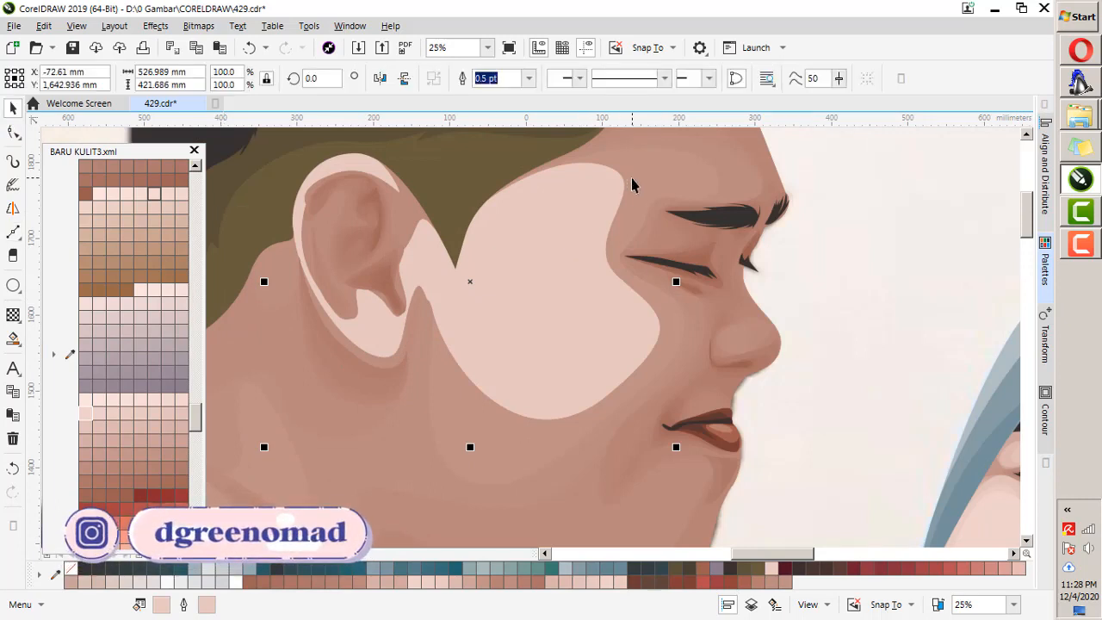
{"action": "left_click", "coordinate": [69, 353]}
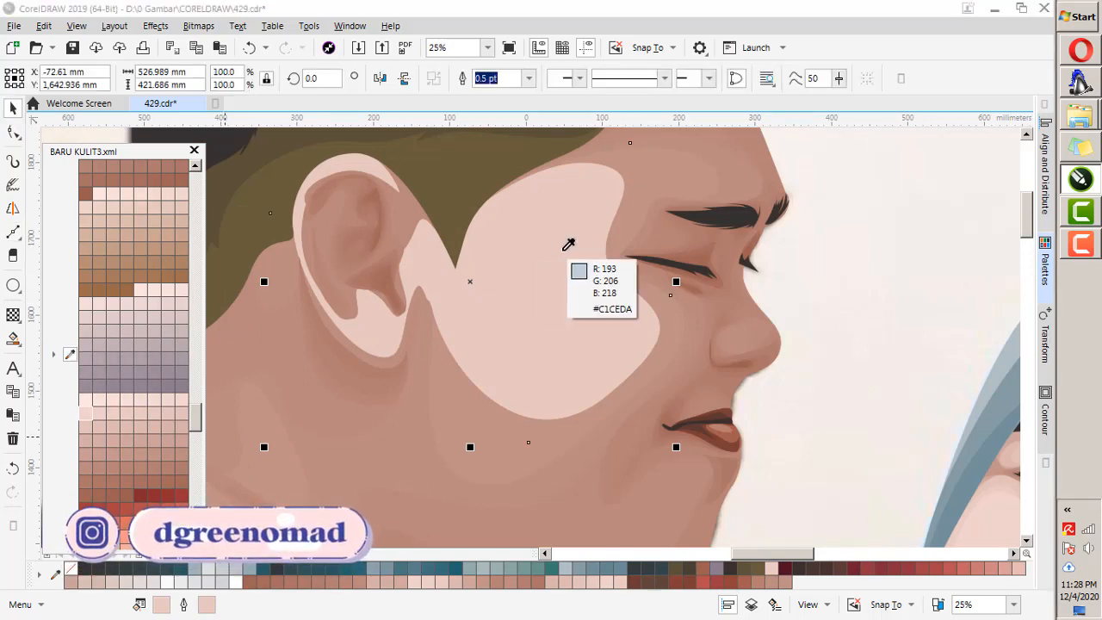
{"action": "left_click", "coordinate": [583, 259]}
{"action": "left_click", "coordinate": [643, 183]}
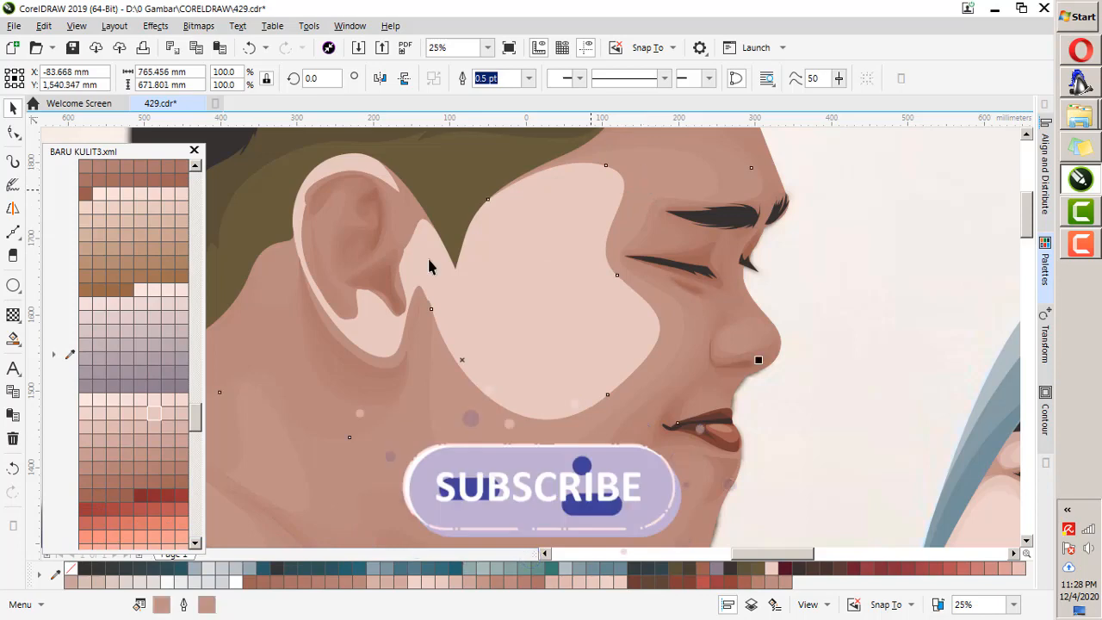
{"action": "left_click", "coordinate": [183, 414]}
{"action": "right_click", "coordinate": [183, 414]}
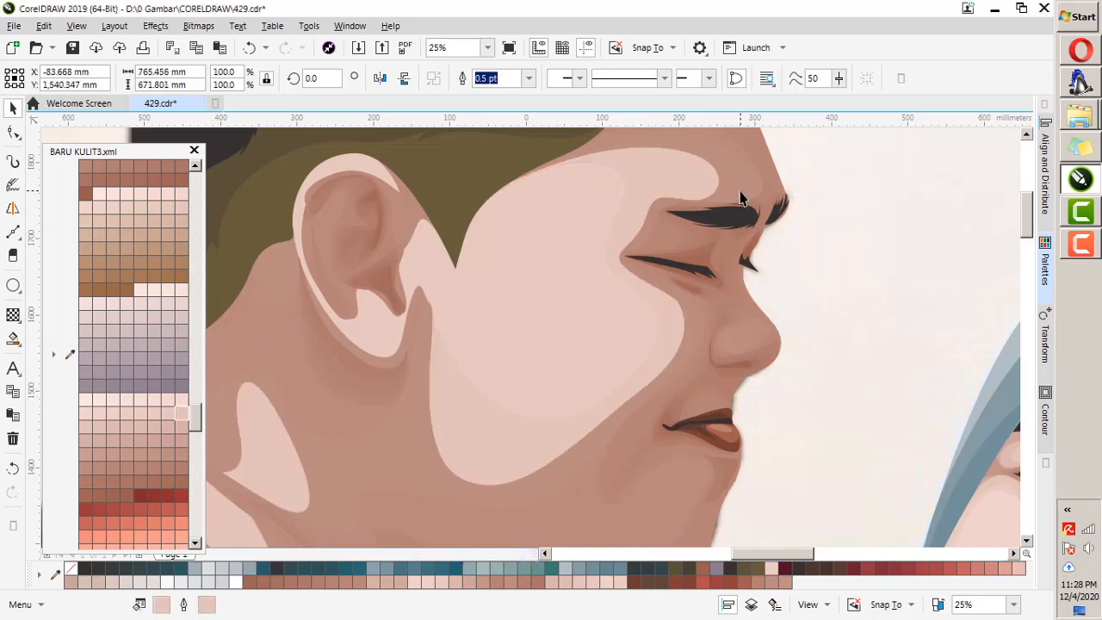
Recolour the next two skin layers around the cheek and nose highlights in progressively darker light pinks, fill and outline alike.
{"action": "left_click", "coordinate": [740, 198]}
{"action": "left_click", "coordinate": [100, 427]}
{"action": "right_click", "coordinate": [100, 427]}
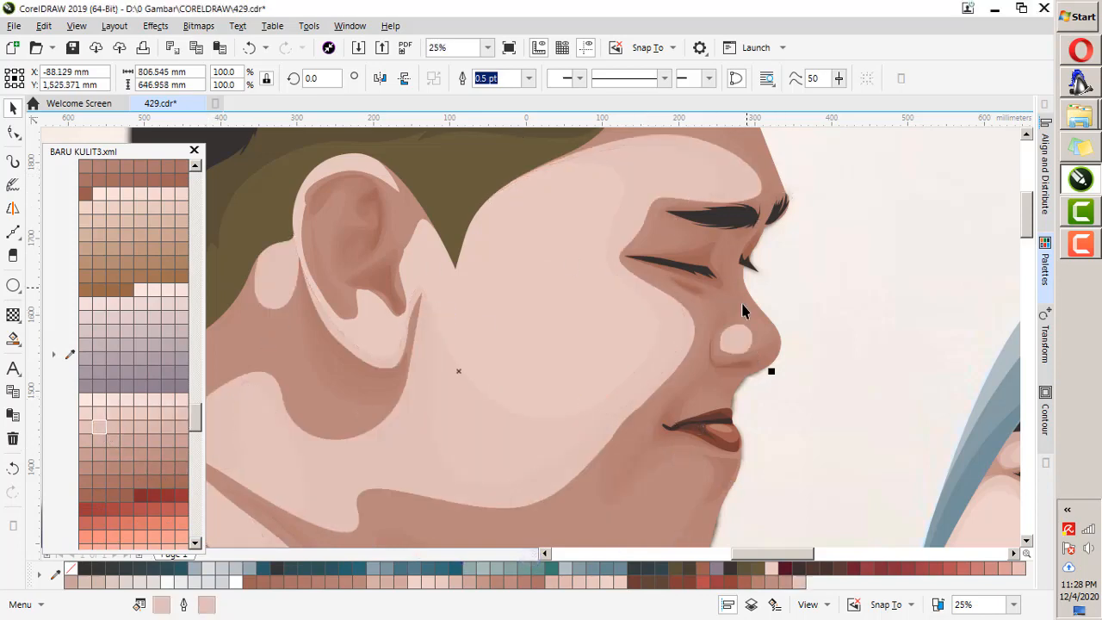
{"action": "scroll", "coordinate": [745, 315], "scroll_direction": "up", "scroll_amount": 2}
{"action": "left_click", "coordinate": [760, 343]}
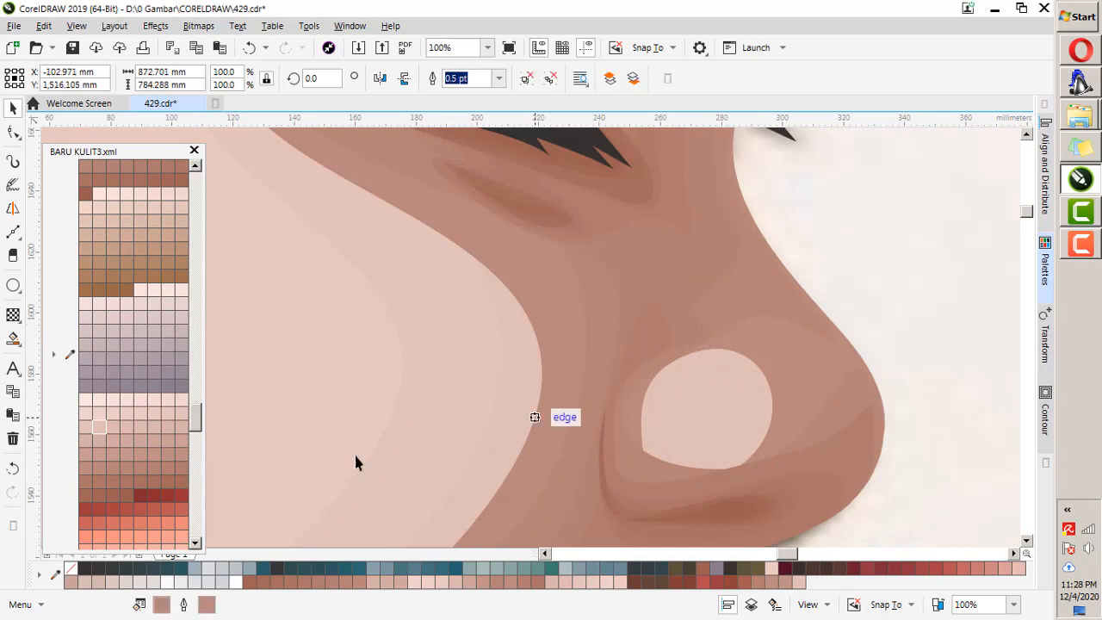
{"action": "left_click", "coordinate": [152, 427]}
{"action": "right_click", "coordinate": [151, 427]}
Recolour the two layers along the nose bridge, the outer one rosy pink and the inner one a darker dusty pink.
{"action": "left_click", "coordinate": [773, 292]}
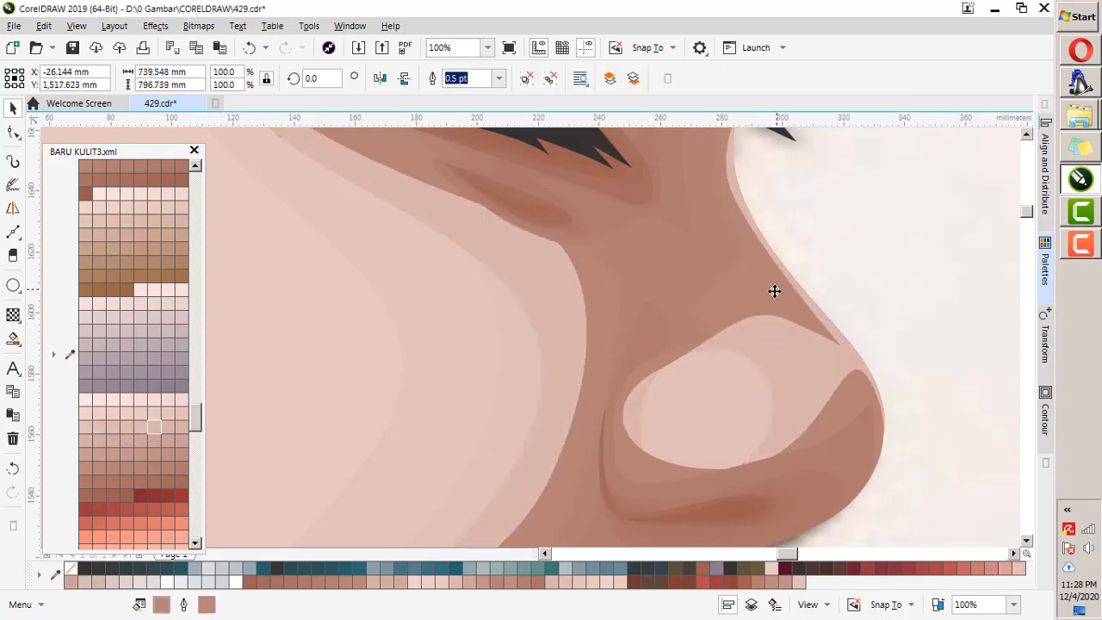
{"action": "left_click", "coordinate": [114, 444]}
{"action": "right_click", "coordinate": [114, 444]}
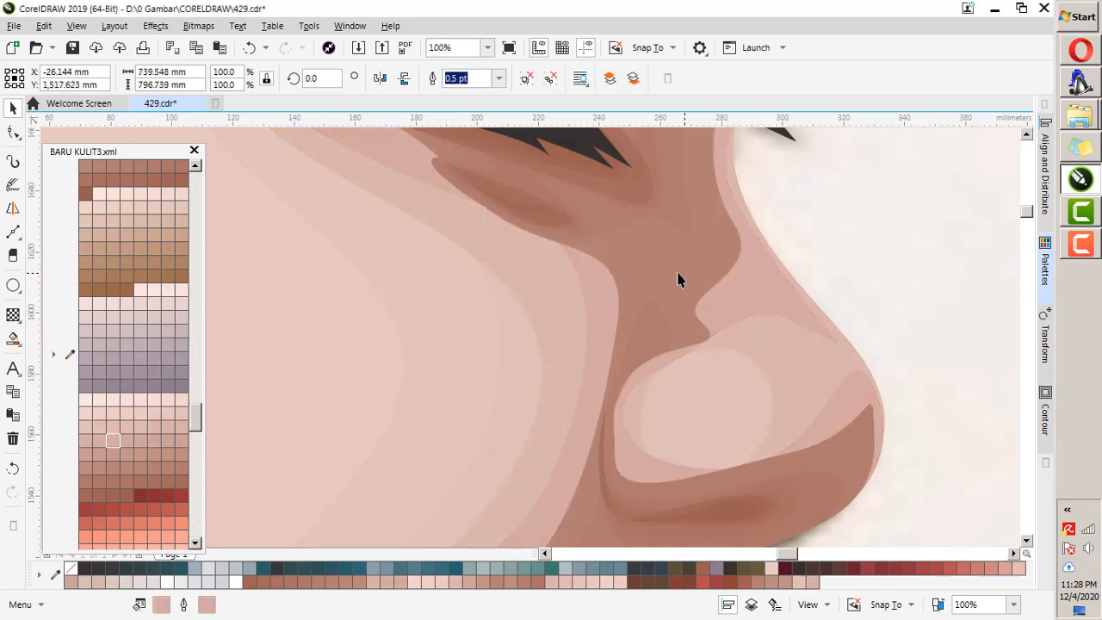
{"action": "left_click", "coordinate": [677, 280]}
{"action": "left_click", "coordinate": [112, 451]}
{"action": "right_click", "coordinate": [112, 450]}
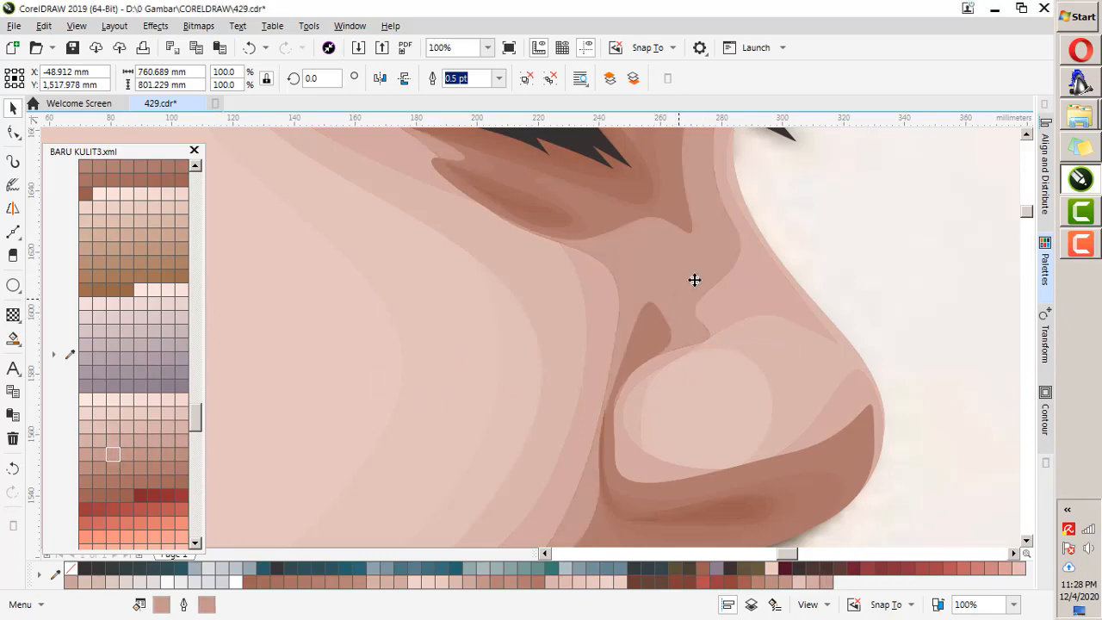
Recolour the two shadow layers between the nose bridge and the closed eye in successively darker brownish pinks.
{"action": "left_click", "coordinate": [675, 224]}
{"action": "left_click", "coordinate": [117, 466]}
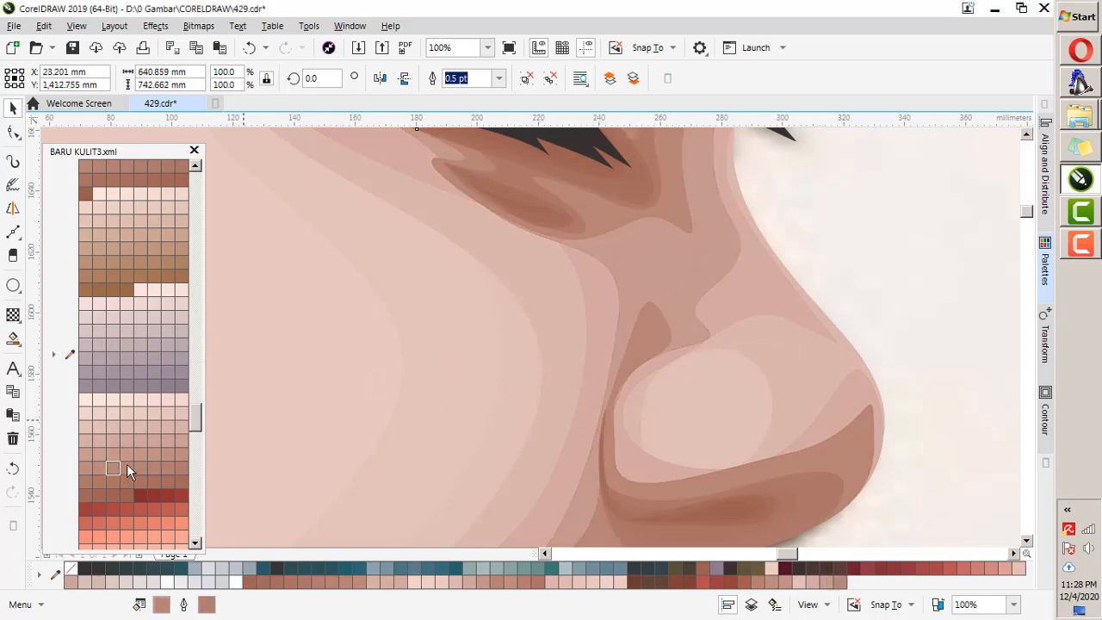
{"action": "scroll", "coordinate": [632, 376], "scroll_direction": "down", "scroll_amount": 4}
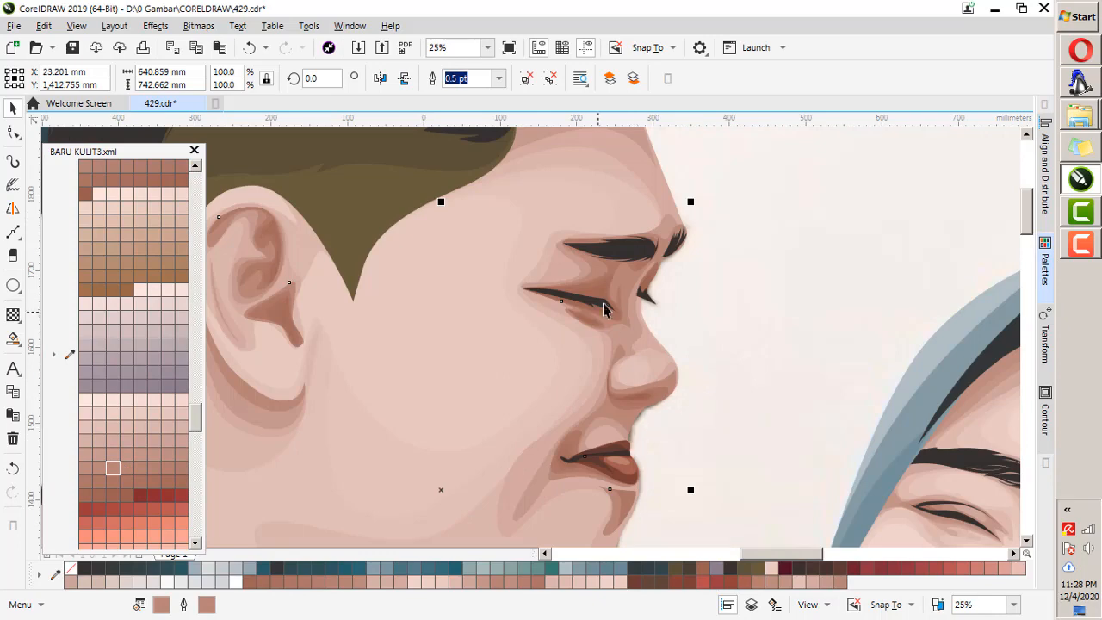
{"action": "scroll", "coordinate": [604, 310], "scroll_direction": "up", "scroll_amount": 4}
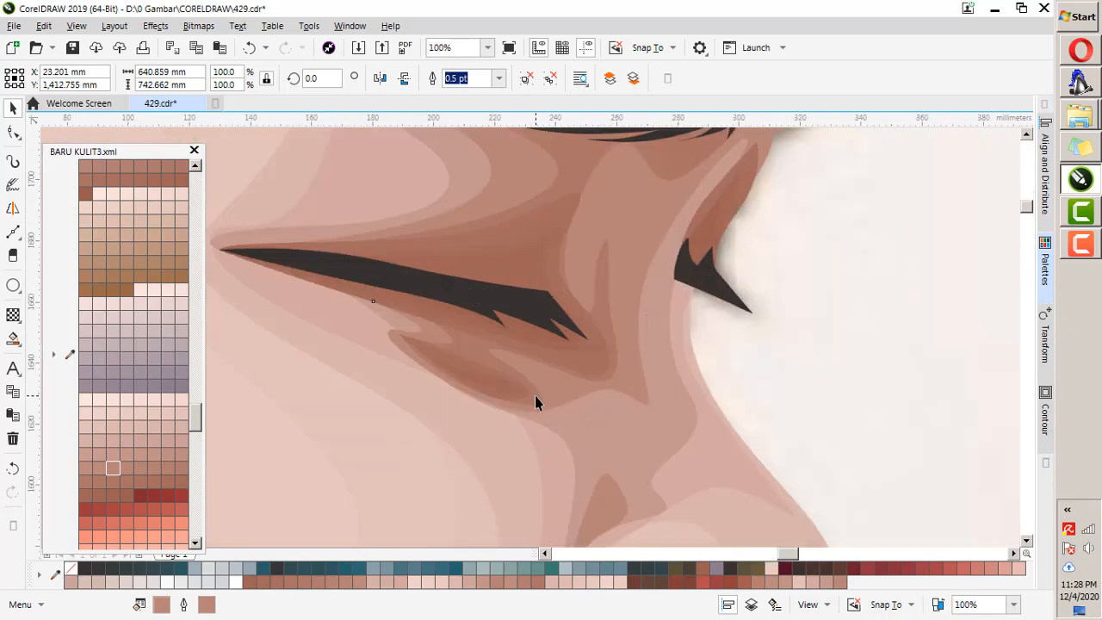
{"action": "left_click", "coordinate": [535, 402]}
{"action": "left_click", "coordinate": [153, 465]}
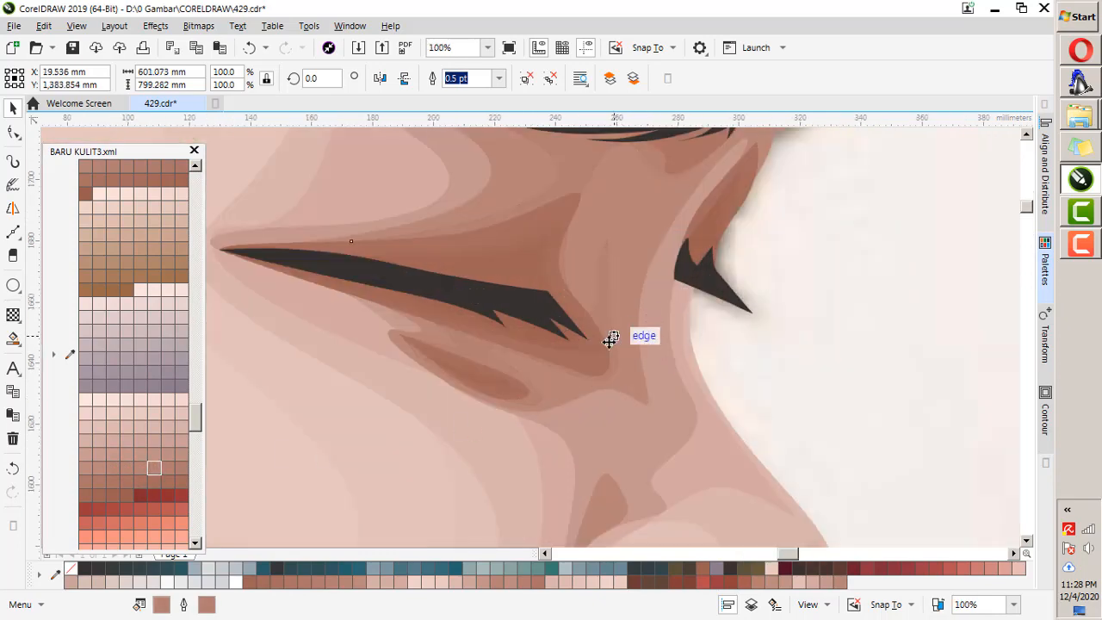
Recolour the three innermost shadow layers around the closed eyelashes in successively deeper reddish browns.
{"action": "scroll", "coordinate": [609, 340], "scroll_direction": "up", "scroll_amount": 1}
{"action": "left_click", "coordinate": [580, 401]}
{"action": "left_click", "coordinate": [111, 482]}
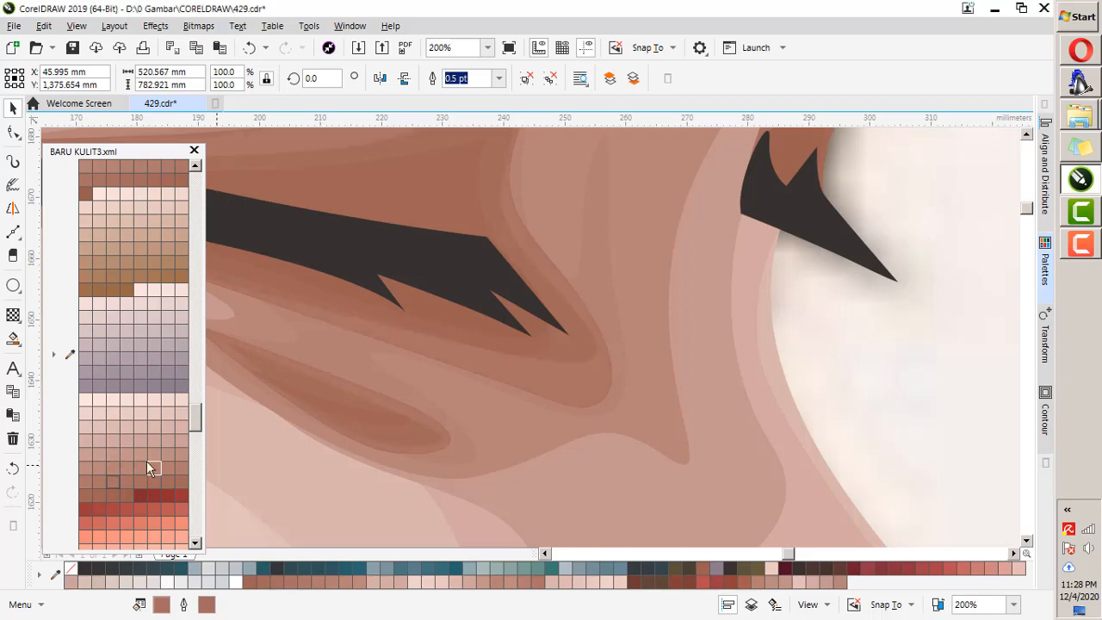
{"action": "left_click", "coordinate": [590, 346]}
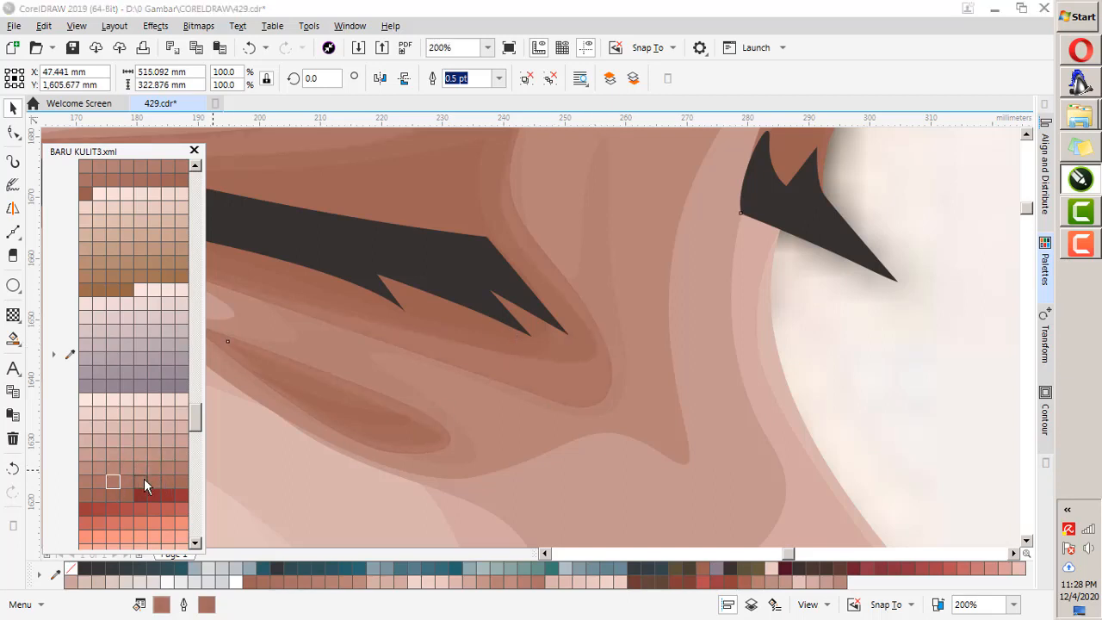
{"action": "left_click", "coordinate": [140, 481]}
{"action": "left_click", "coordinate": [531, 354]}
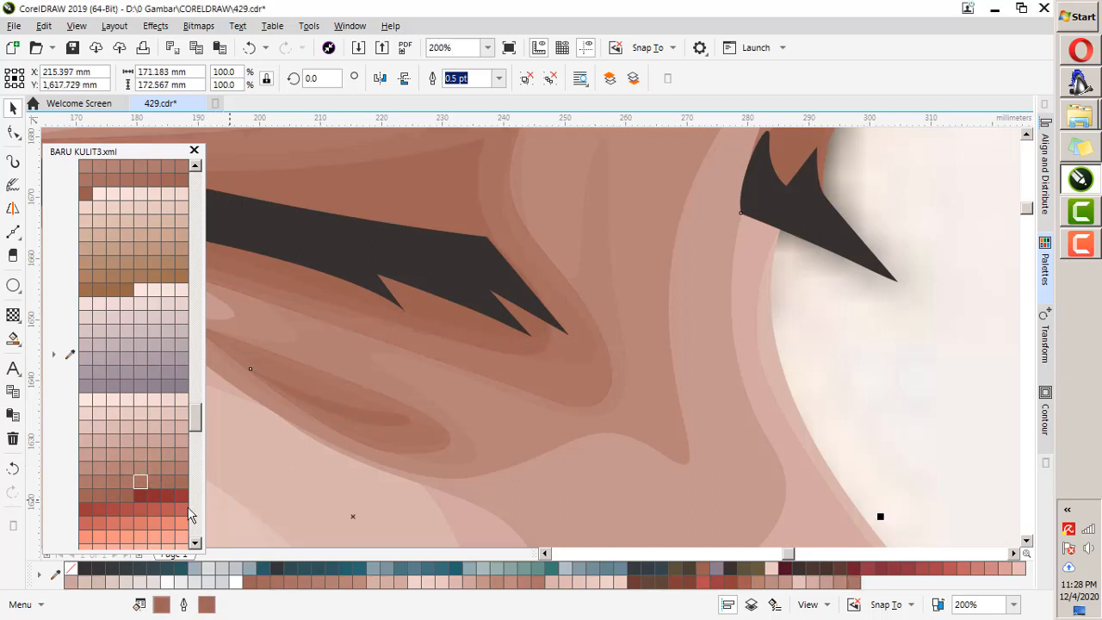
{"action": "left_click", "coordinate": [168, 481]}
{"action": "scroll", "coordinate": [564, 299], "scroll_direction": "down", "scroll_amount": 7}
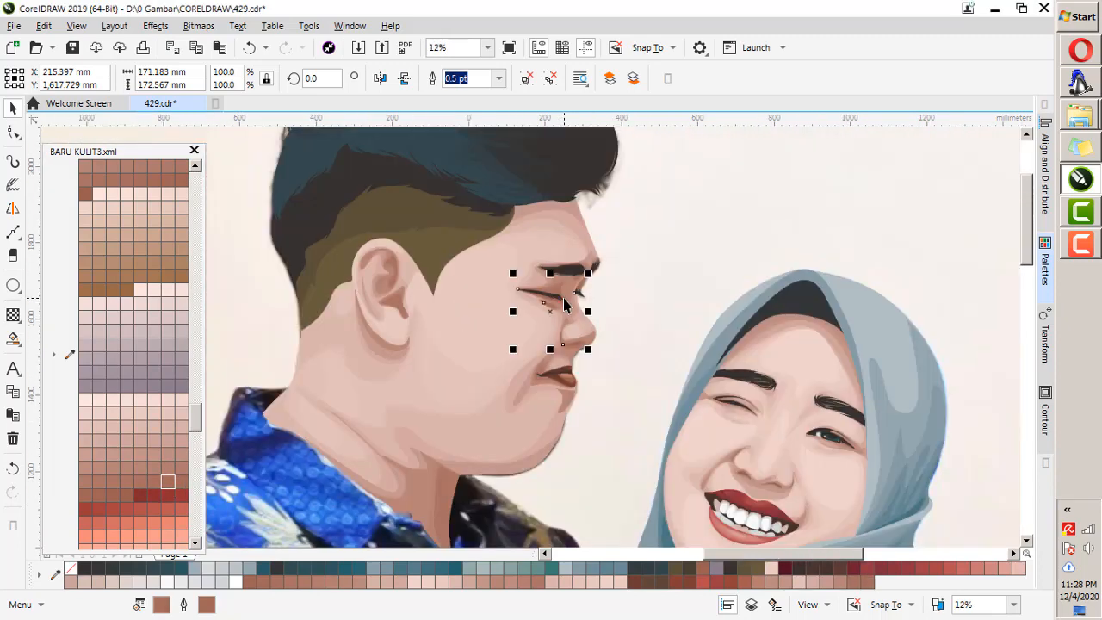
{"action": "scroll", "coordinate": [562, 416], "scroll_direction": "up", "scroll_amount": 6}
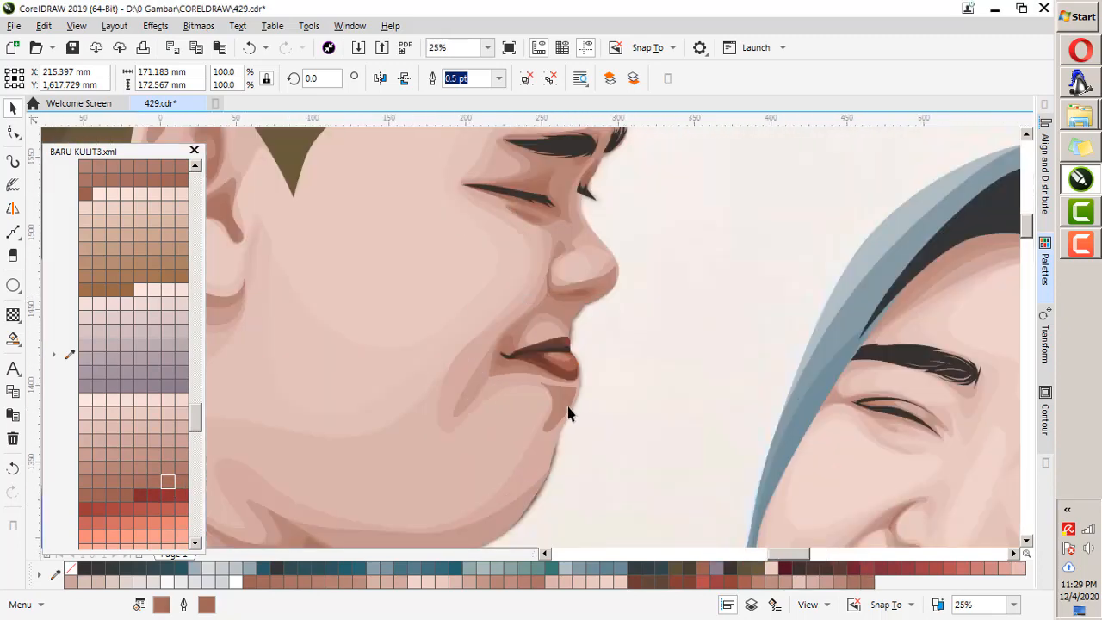
Recolour the two outer shadow layers around the man's mouth corner and chin in successively darker brownish pinks, fill and outline alike.
{"action": "left_click", "coordinate": [537, 405]}
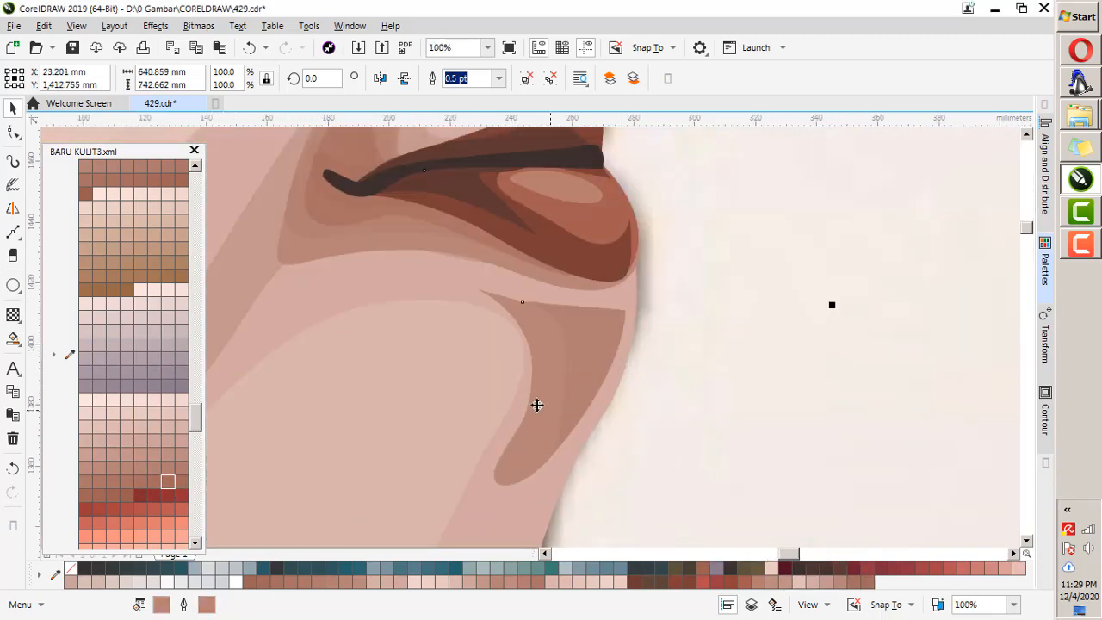
{"action": "left_click", "coordinate": [719, 283]}
{"action": "left_click", "coordinate": [296, 257]}
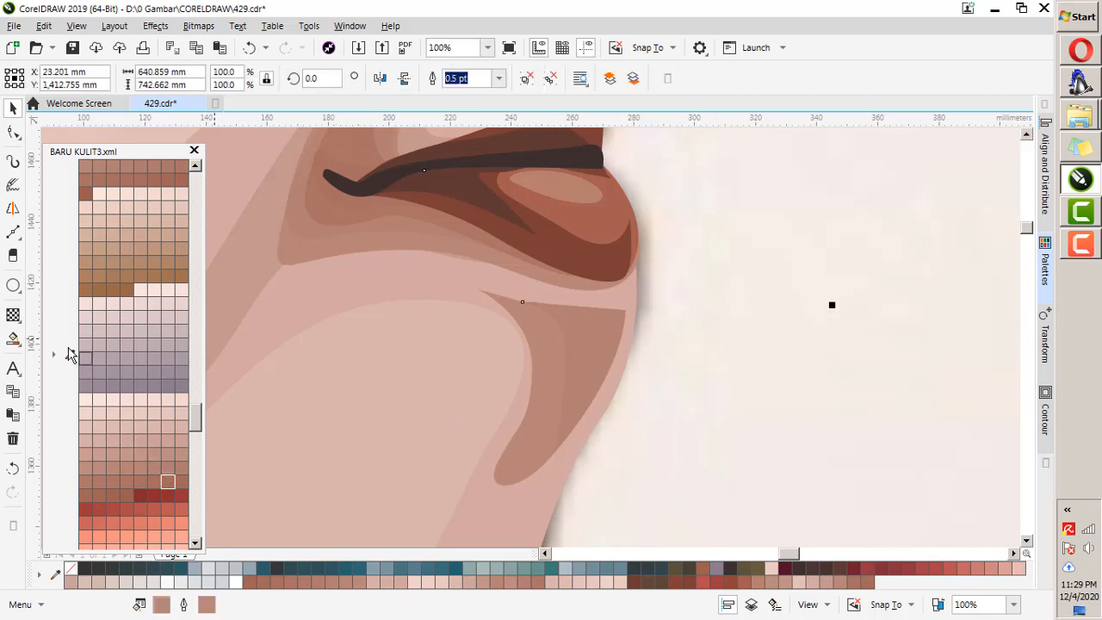
{"action": "left_click", "coordinate": [70, 355]}
{"action": "left_click", "coordinate": [299, 243]}
{"action": "left_click", "coordinate": [84, 467]}
{"action": "left_click", "coordinate": [291, 264]}
{"action": "left_click", "coordinate": [112, 467]}
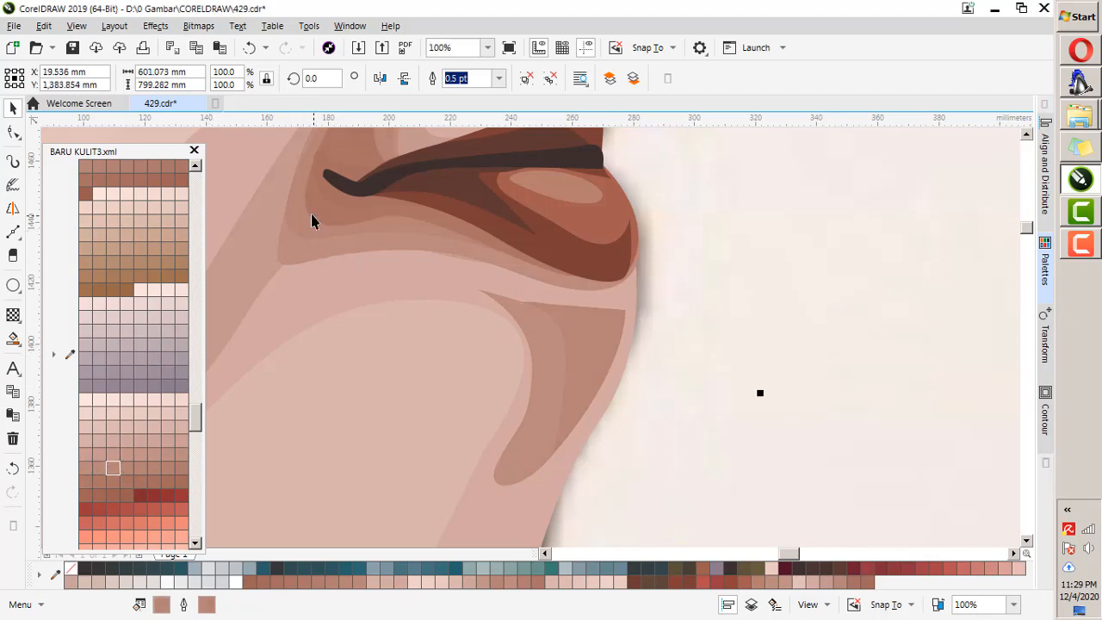
Recolour the two inner shadow layers at the mouth corner in successively deeper reddish browns, fill and outline alike.
{"action": "scroll", "coordinate": [314, 221], "scroll_direction": "up", "scroll_amount": 2}
{"action": "left_click", "coordinate": [270, 356]}
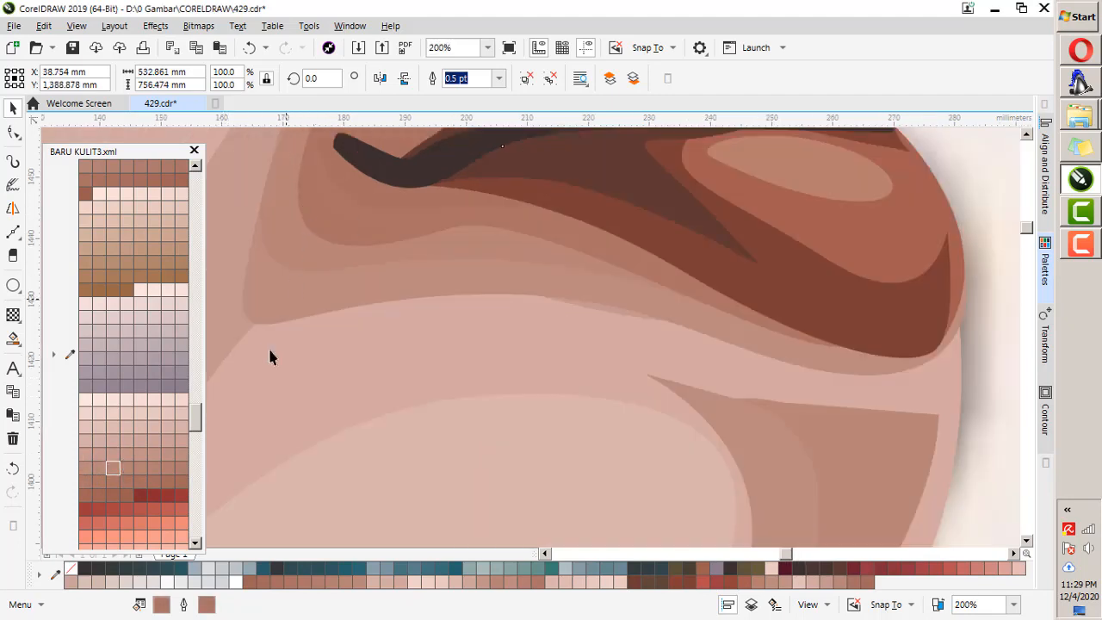
{"action": "left_click", "coordinate": [137, 464]}
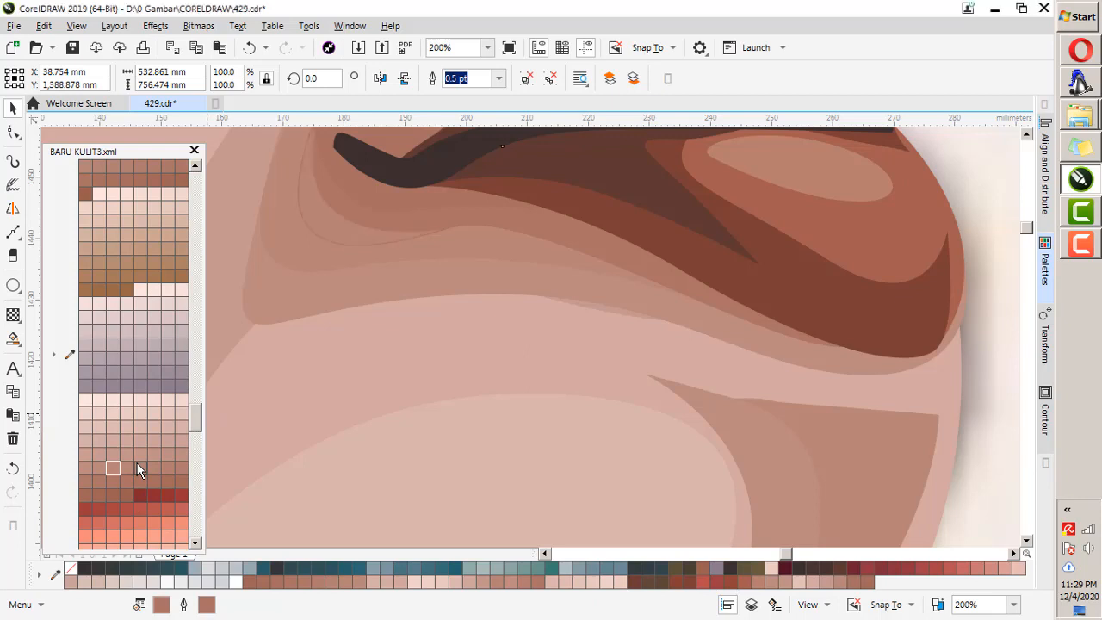
{"action": "left_click", "coordinate": [183, 468]}
{"action": "scroll", "coordinate": [485, 236], "scroll_direction": "down", "scroll_amount": 2}
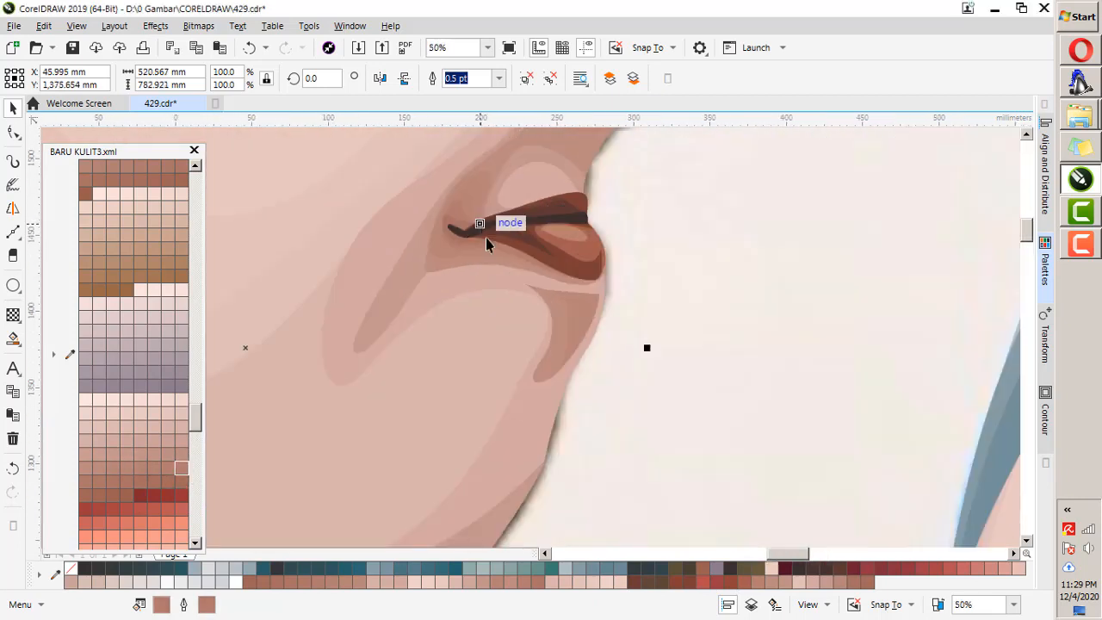
{"action": "scroll", "coordinate": [485, 237], "scroll_direction": "up", "scroll_amount": 1}
{"action": "left_click", "coordinate": [428, 233]}
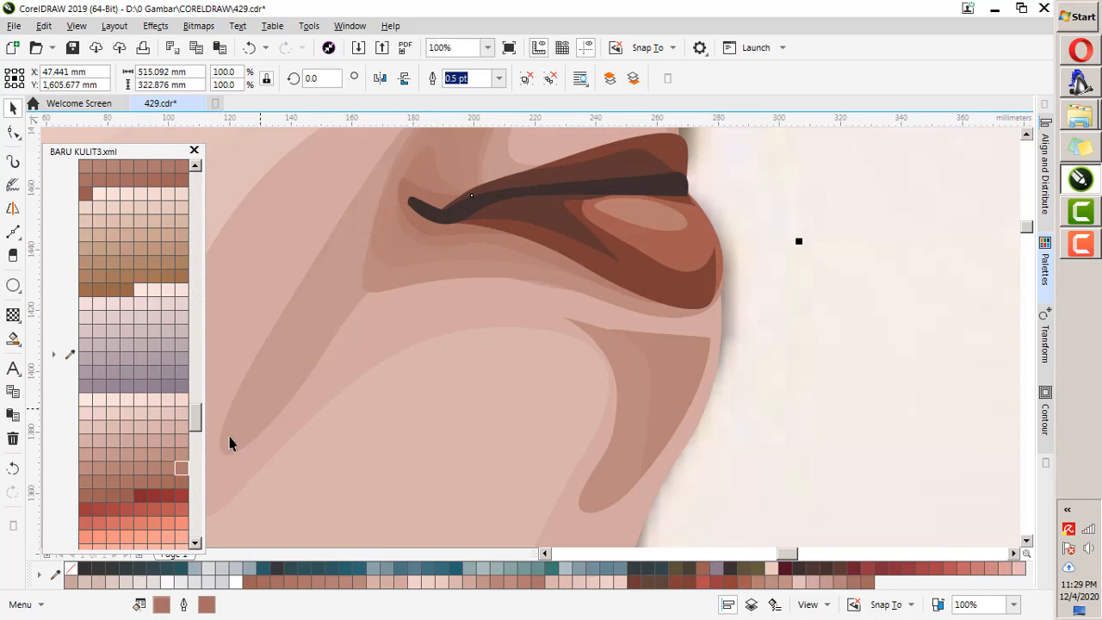
{"action": "left_click", "coordinate": [100, 485]}
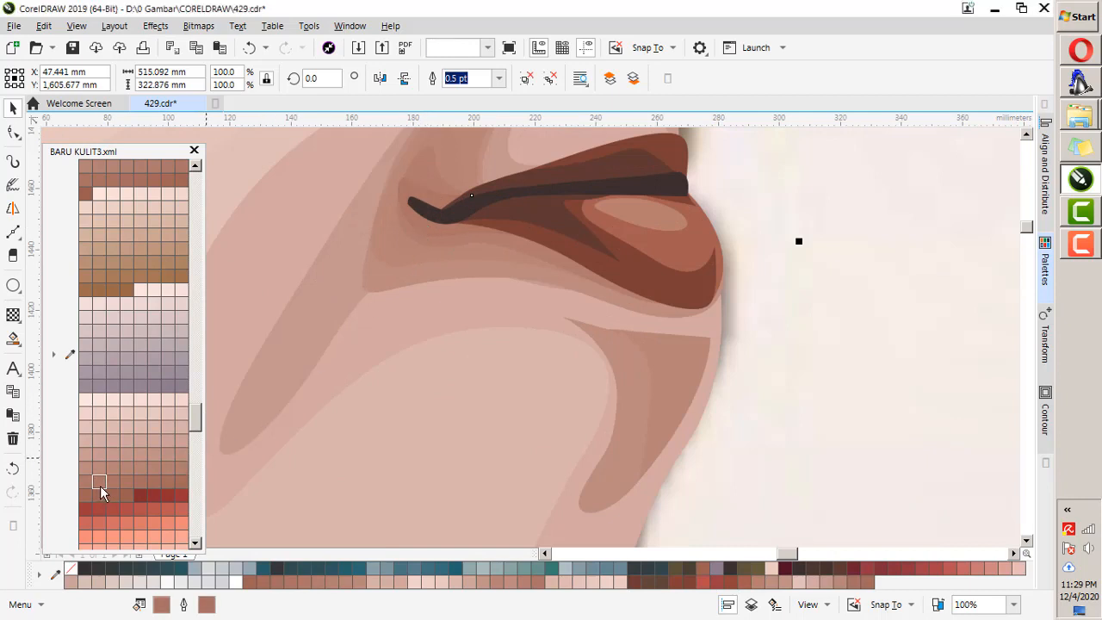
{"action": "left_click", "coordinate": [605, 368]}
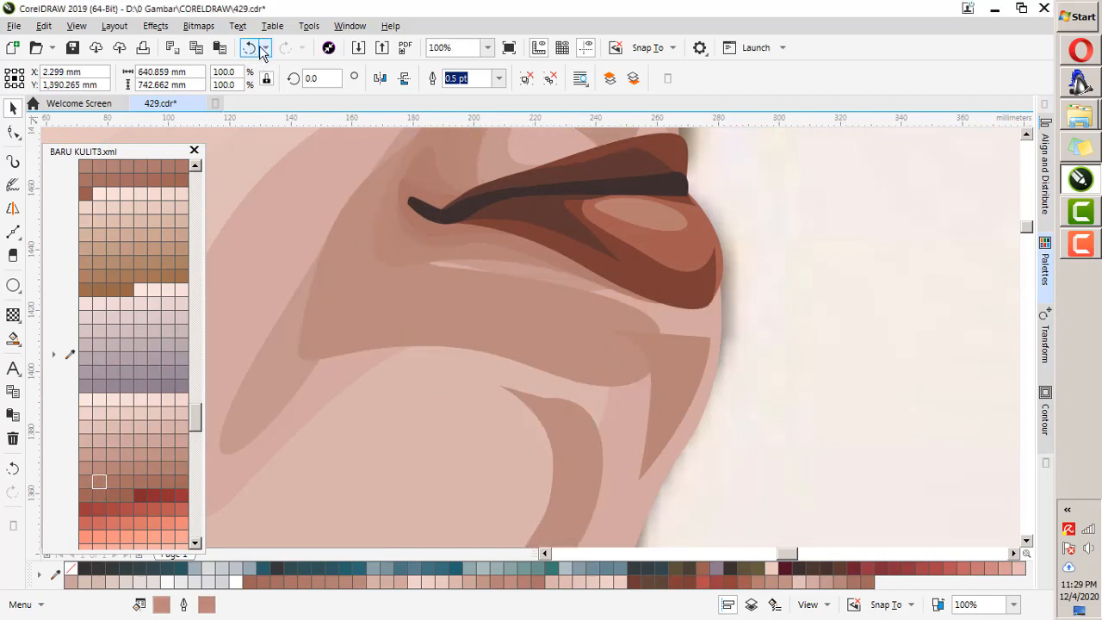
{"action": "left_click", "coordinate": [258, 48]}
{"action": "left_click", "coordinate": [734, 269]}
Select all the skin shapes of the man's face, ear and neck and remove their outlines.
{"action": "scroll", "coordinate": [527, 356], "scroll_direction": "down", "scroll_amount": 3}
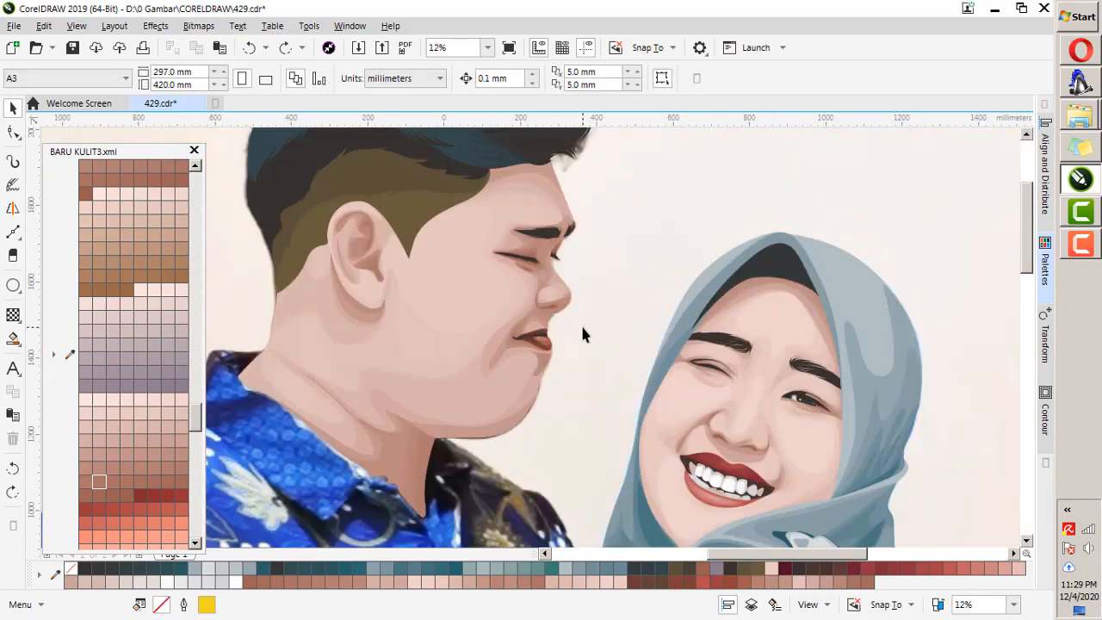
{"action": "scroll", "coordinate": [603, 322], "scroll_direction": "down", "scroll_amount": 1}
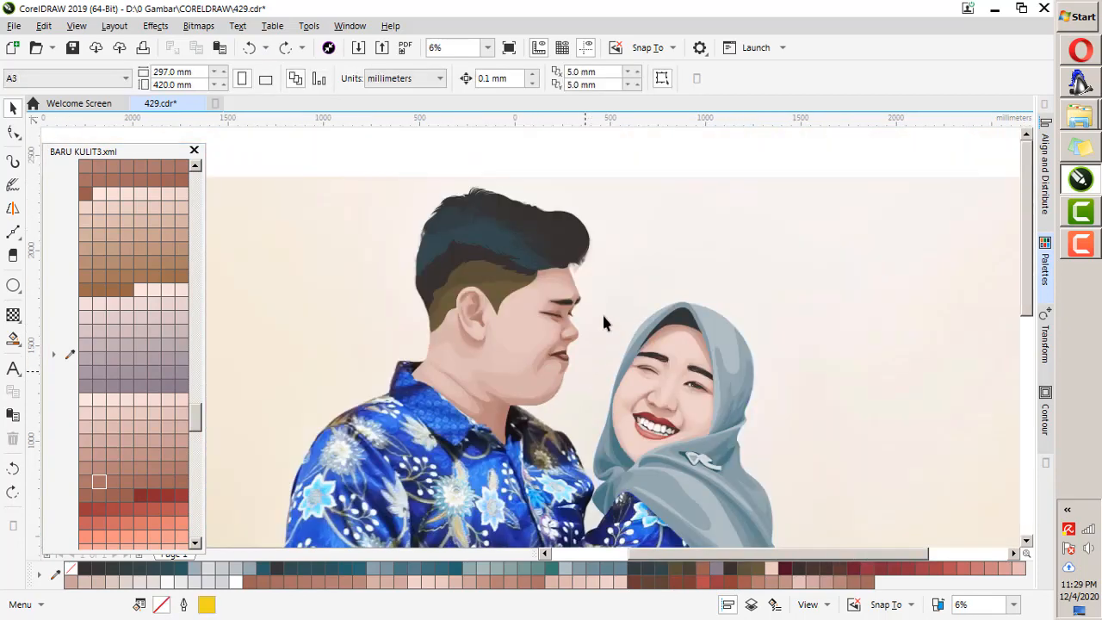
{"action": "left_click", "coordinate": [428, 433]}
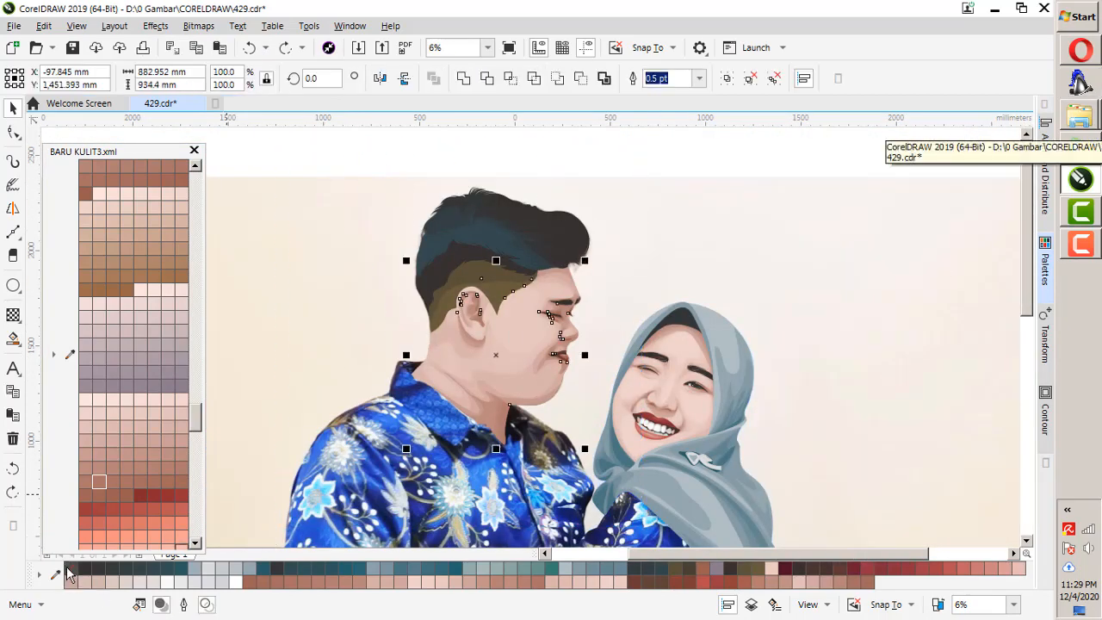
{"action": "key", "text": "Escape"}
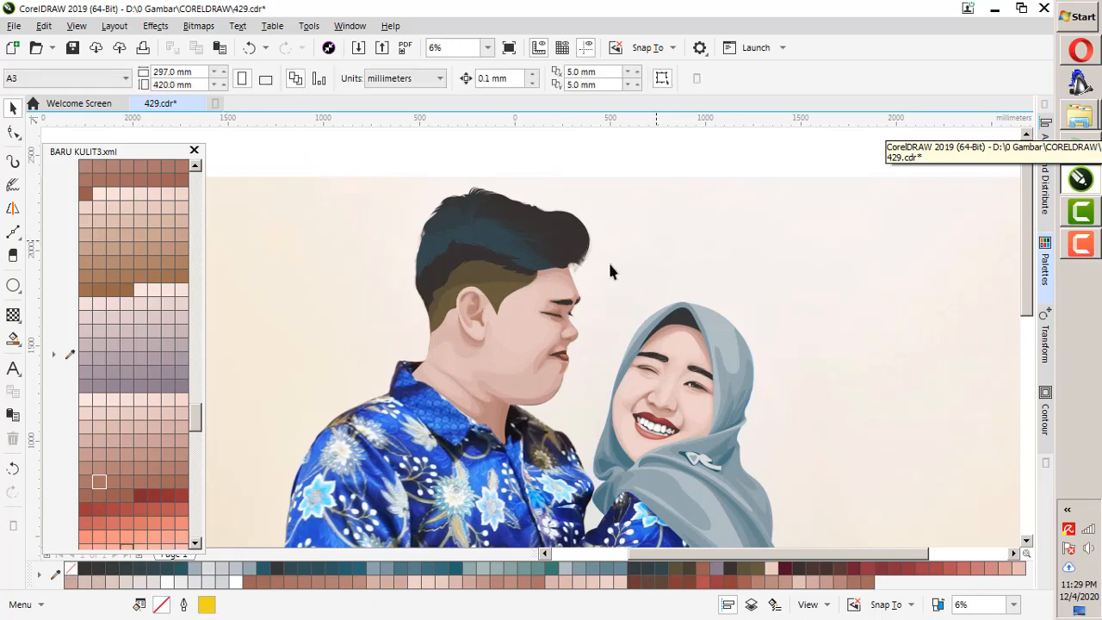
Try several darker pinks on the rosy shadow layer along the jaw and cheek fold, ending with R202 G160 B150.
{"action": "scroll", "coordinate": [610, 269], "scroll_direction": "down", "scroll_amount": 1}
{"action": "scroll", "coordinate": [582, 329], "scroll_direction": "up", "scroll_amount": 1}
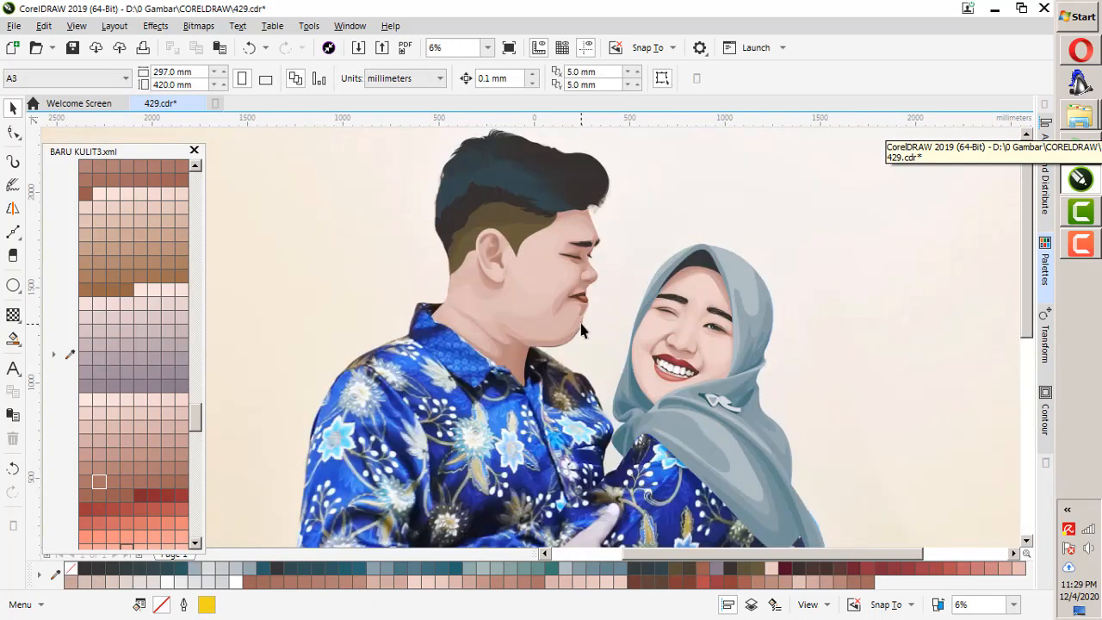
{"action": "scroll", "coordinate": [530, 359], "scroll_direction": "up", "scroll_amount": 2}
{"action": "left_click", "coordinate": [476, 335]}
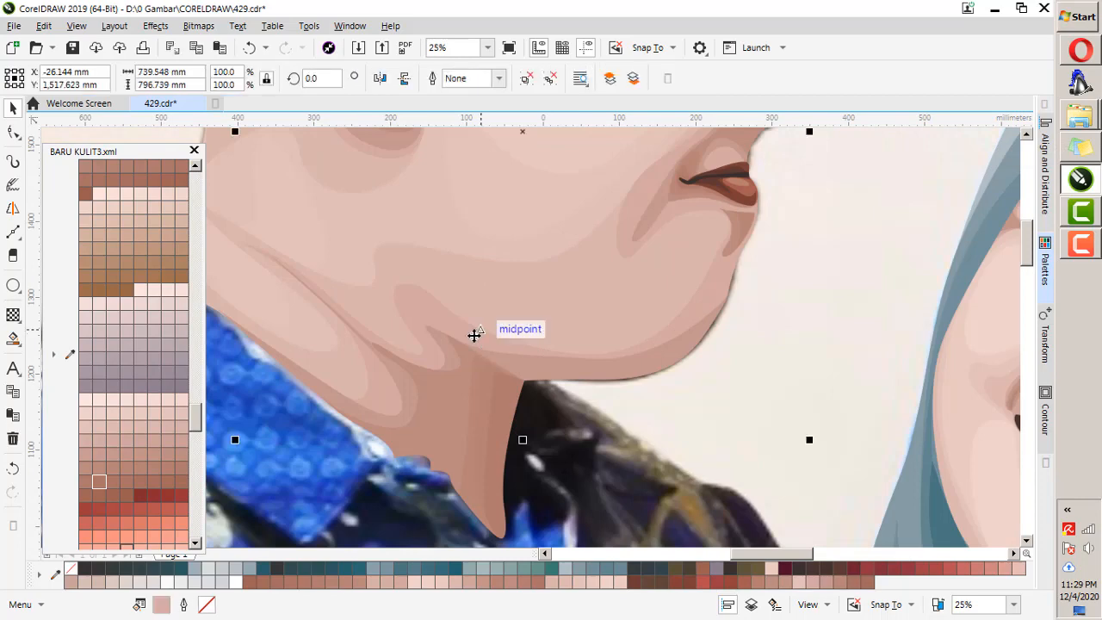
{"action": "left_click", "coordinate": [122, 468]}
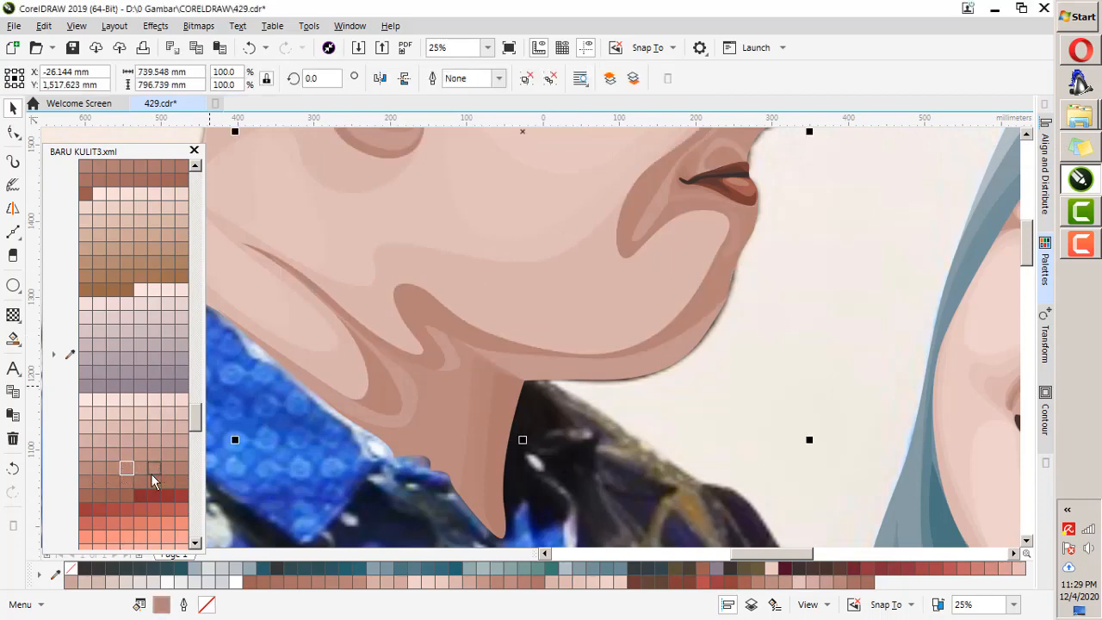
{"action": "left_click", "coordinate": [140, 441]}
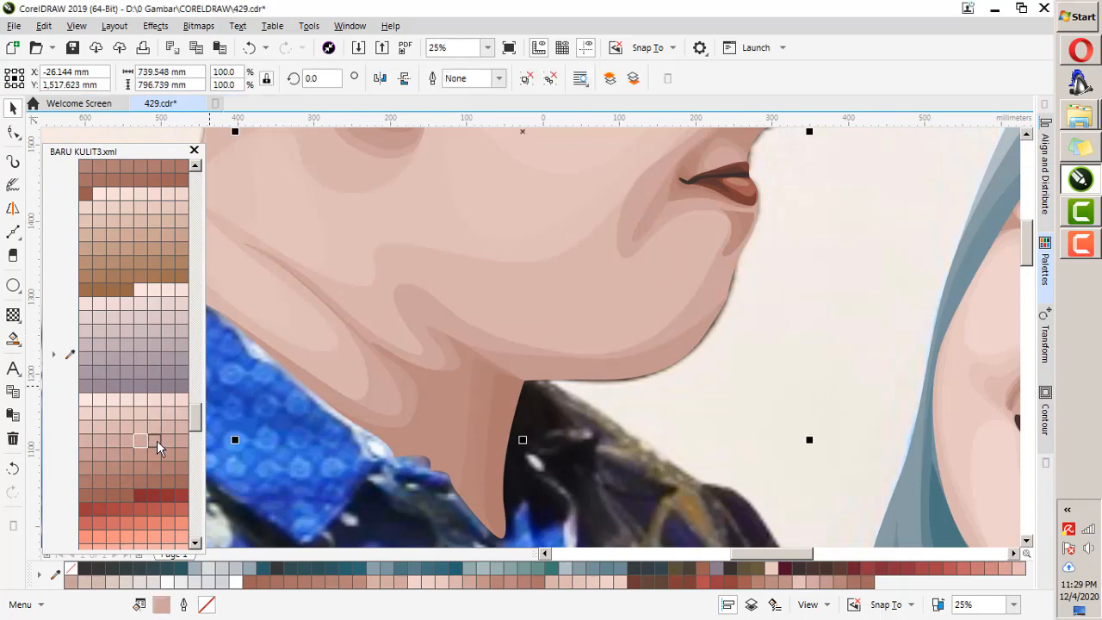
{"action": "left_click", "coordinate": [156, 441]}
{"action": "left_click", "coordinate": [164, 442]}
{"action": "left_click", "coordinate": [747, 292]}
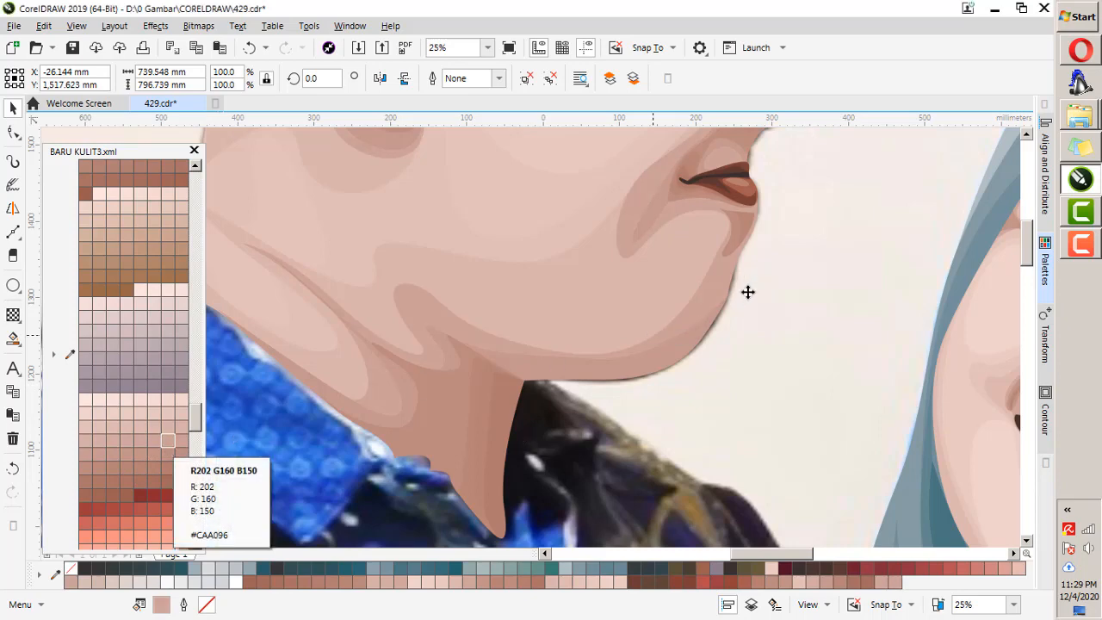
Try darker pinks on the broad lighter layer of the jaw and neck, ending with R215 G178 B170, and compare with the woman's skin.
{"action": "left_click", "coordinate": [651, 295]}
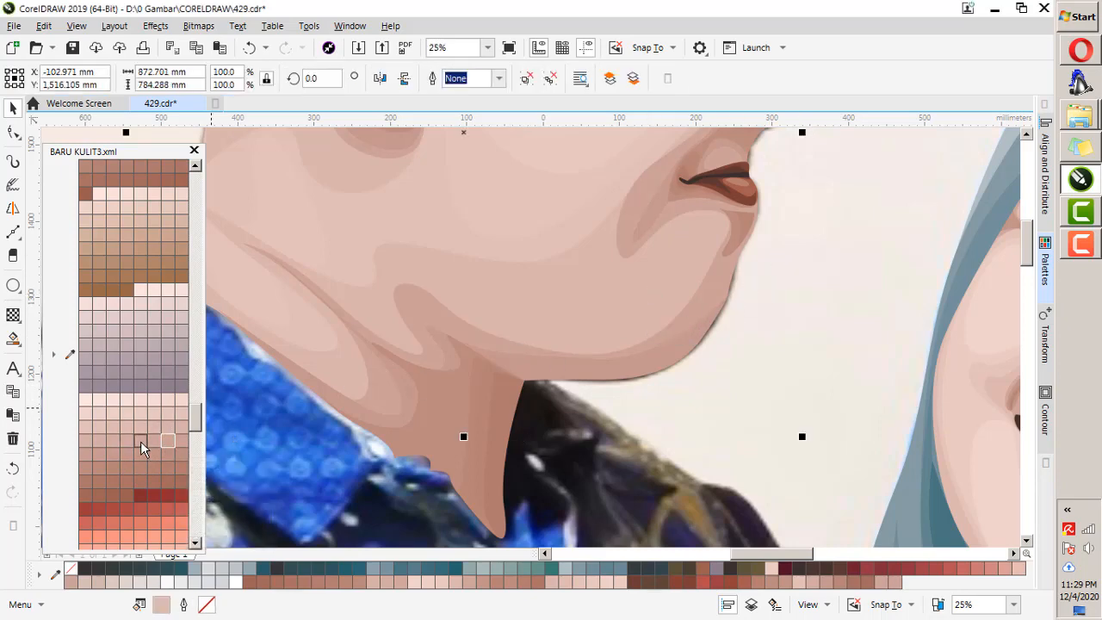
{"action": "left_click", "coordinate": [109, 437]}
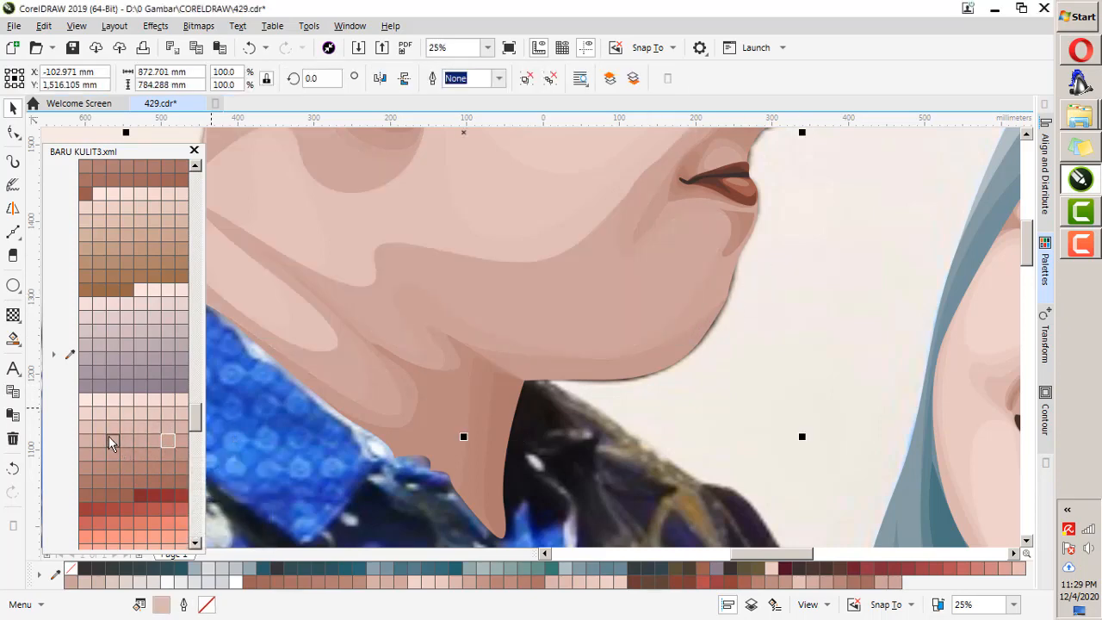
{"action": "left_click", "coordinate": [155, 429]}
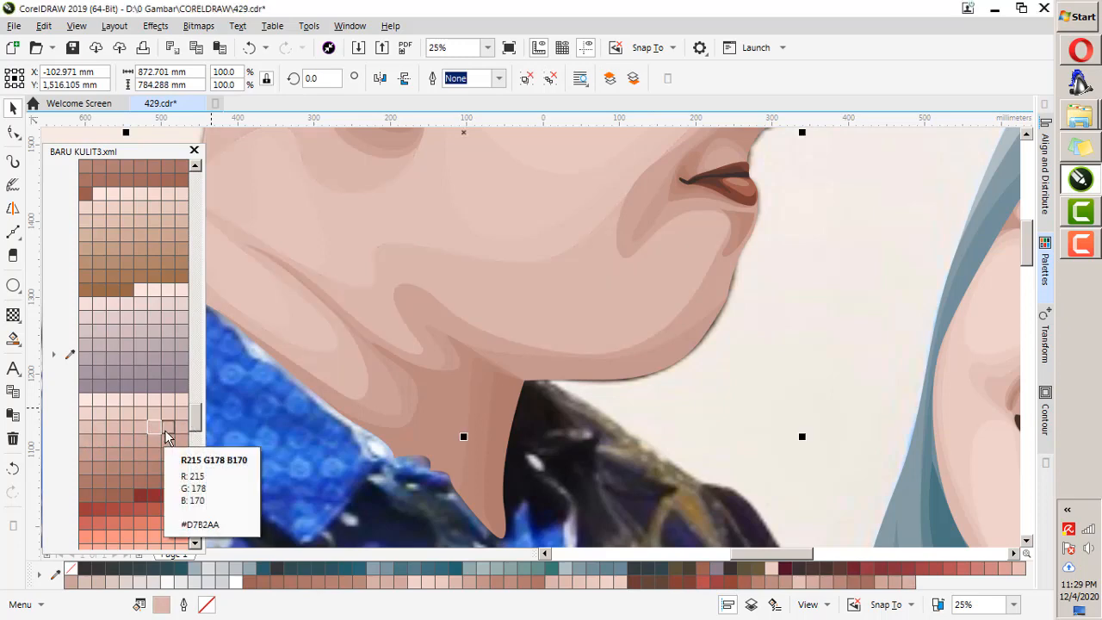
{"action": "scroll", "coordinate": [456, 449], "scroll_direction": "down", "scroll_amount": 3}
{"action": "scroll", "coordinate": [461, 439], "scroll_direction": "up", "scroll_amount": 1}
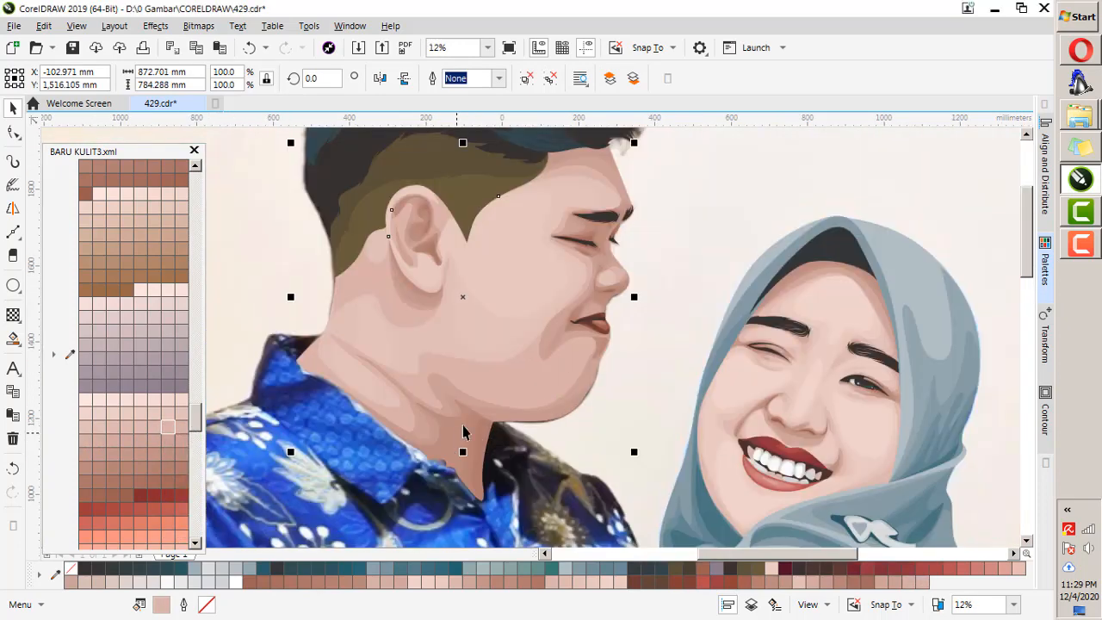
{"action": "left_click", "coordinate": [723, 300]}
{"action": "scroll", "coordinate": [663, 306], "scroll_direction": "down", "scroll_amount": 2}
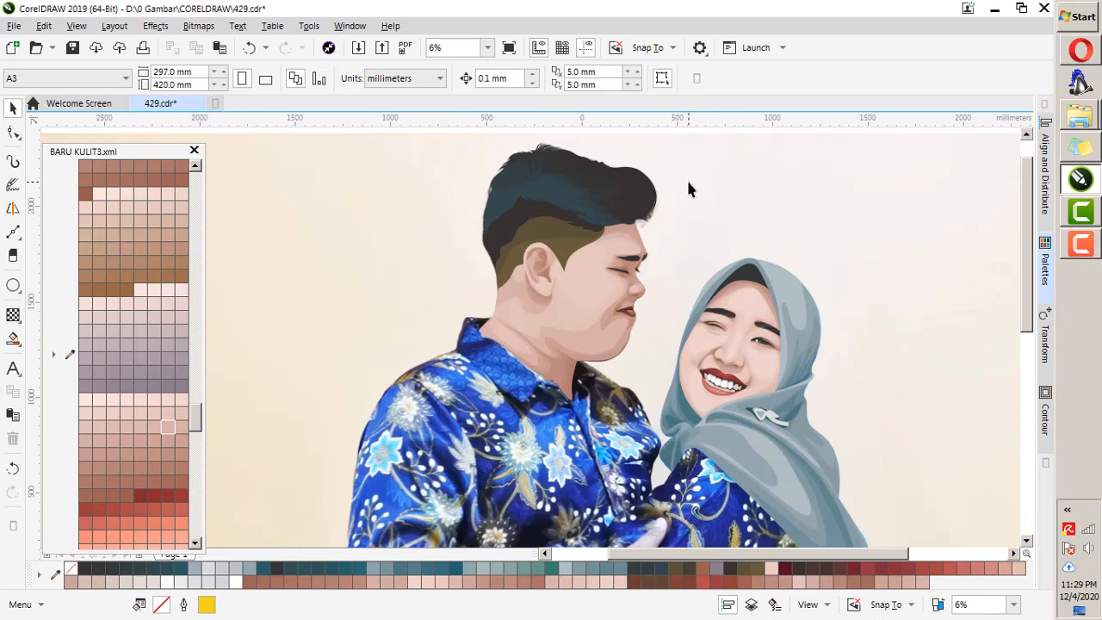
{"action": "scroll", "coordinate": [688, 183], "scroll_direction": "down", "scroll_amount": 2}
{"action": "left_click", "coordinate": [663, 226]}
{"action": "key", "text": "Escape"}
{"action": "scroll", "coordinate": [664, 227], "scroll_direction": "up", "scroll_amount": 4}
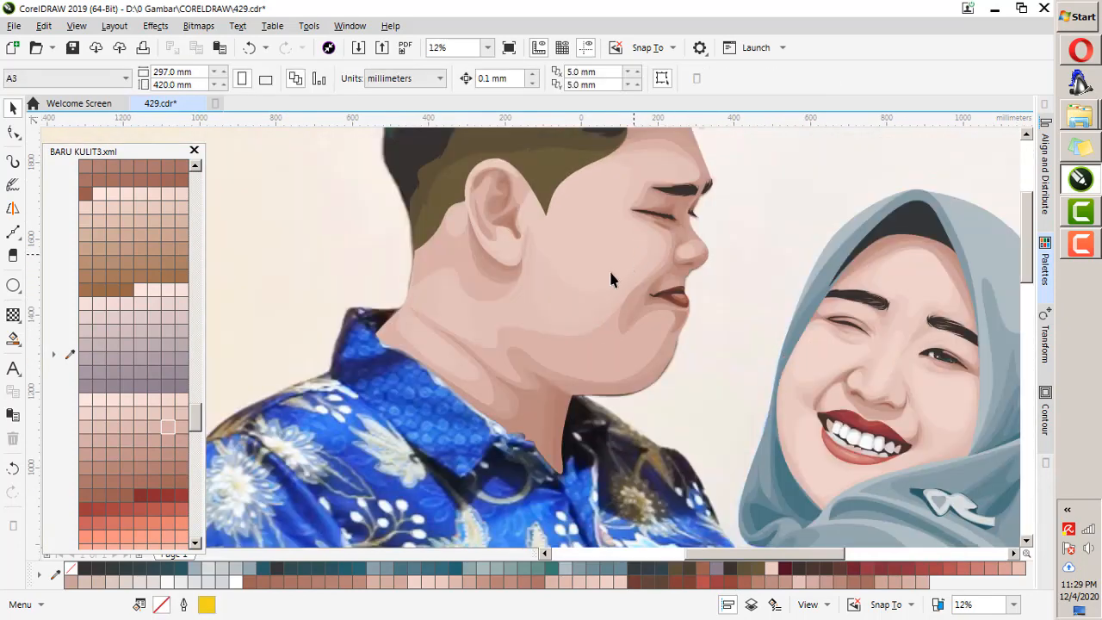
Recolour the broad layer across the man's jaw and neck in the lighter pink R219 G183 B174.
{"action": "scroll", "coordinate": [512, 295], "scroll_direction": "up", "scroll_amount": 2}
{"action": "left_click", "coordinate": [470, 305]}
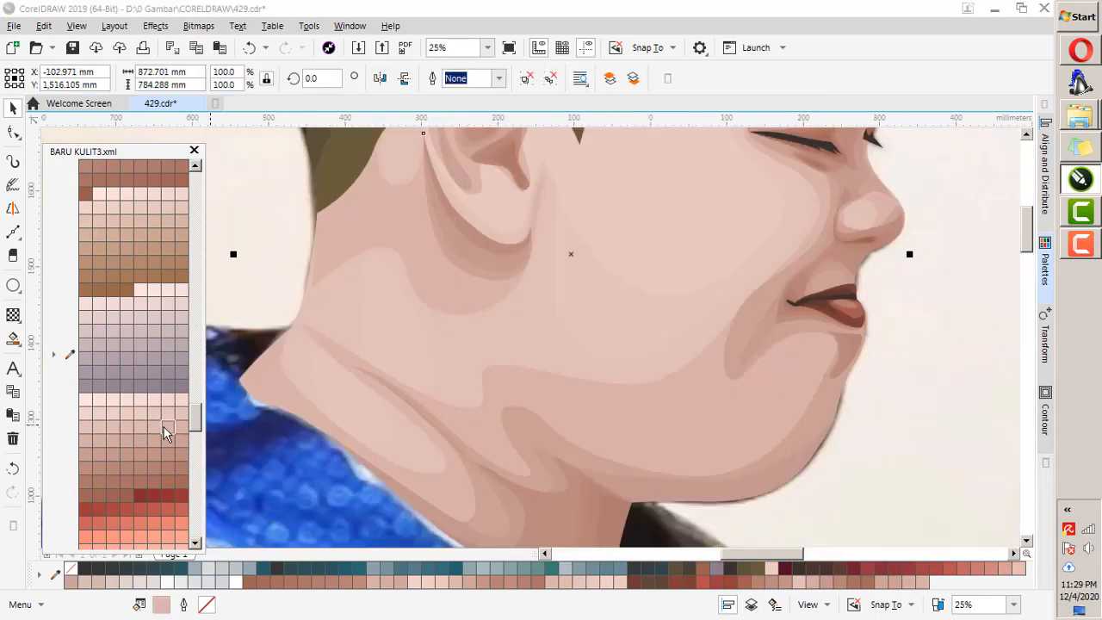
{"action": "left_click", "coordinate": [130, 427]}
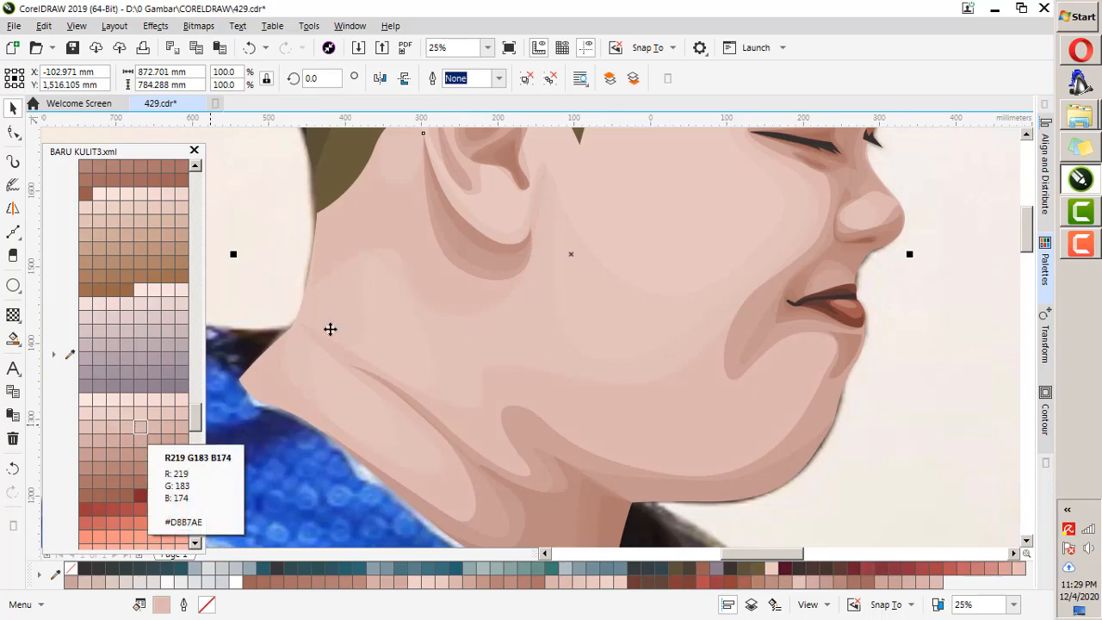
Recolour the two outer shadow layers below the earlobe in lighter pinks, the inner one slightly darker.
{"action": "scroll", "coordinate": [441, 270], "scroll_direction": "up", "scroll_amount": 2}
{"action": "left_click", "coordinate": [498, 277]}
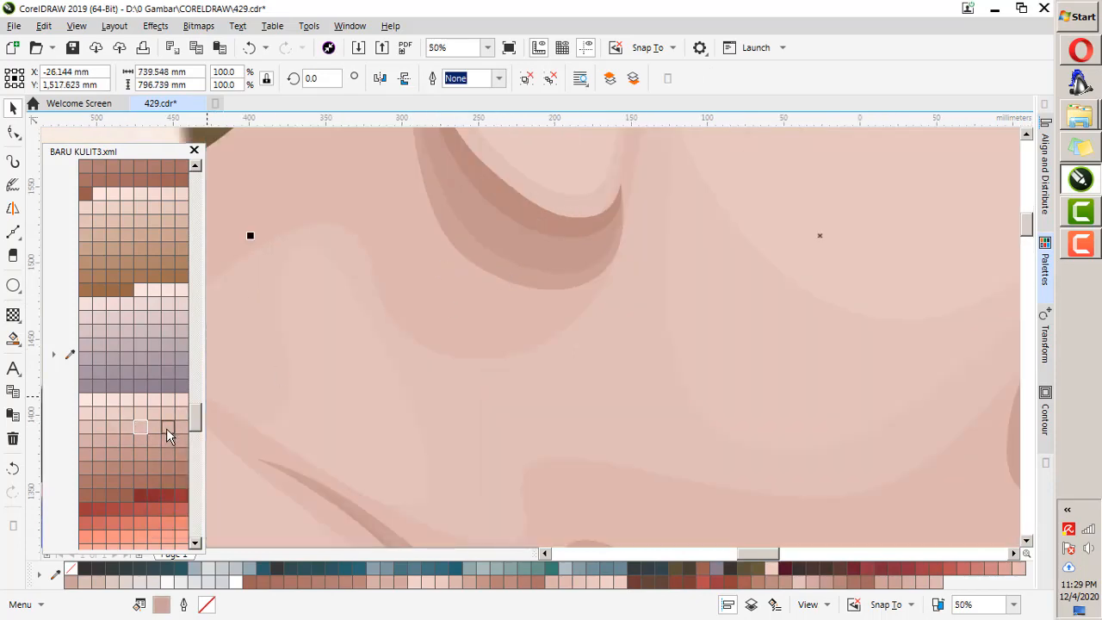
{"action": "left_click", "coordinate": [178, 426]}
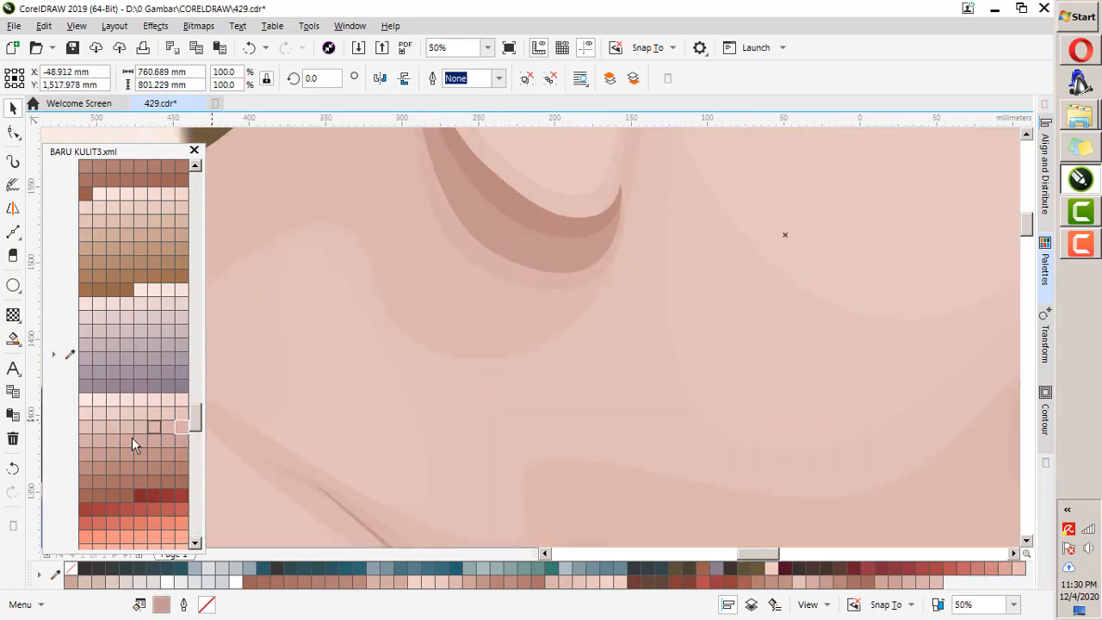
{"action": "left_click", "coordinate": [110, 440]}
{"action": "scroll", "coordinate": [418, 275], "scroll_direction": "down", "scroll_amount": 4}
{"action": "left_click", "coordinate": [790, 273]}
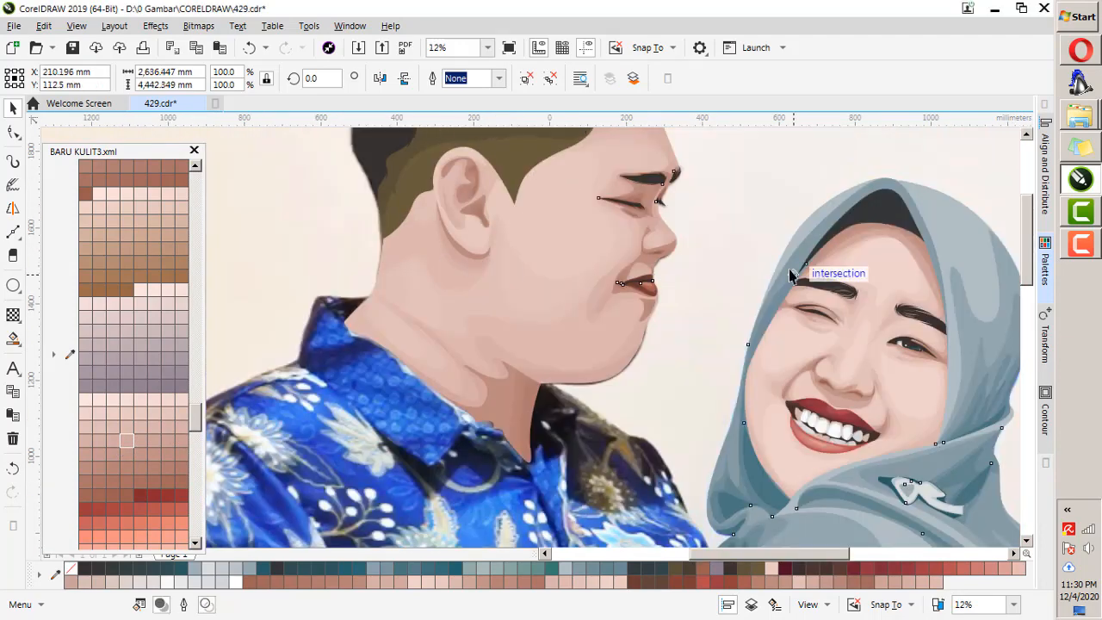
{"action": "key", "text": "Escape"}
Select the man's complete set of skin shapes again and clear any outline on it.
{"action": "scroll", "coordinate": [568, 394], "scroll_direction": "up", "scroll_amount": 2}
{"action": "scroll", "coordinate": [560, 386], "scroll_direction": "down", "scroll_amount": 3}
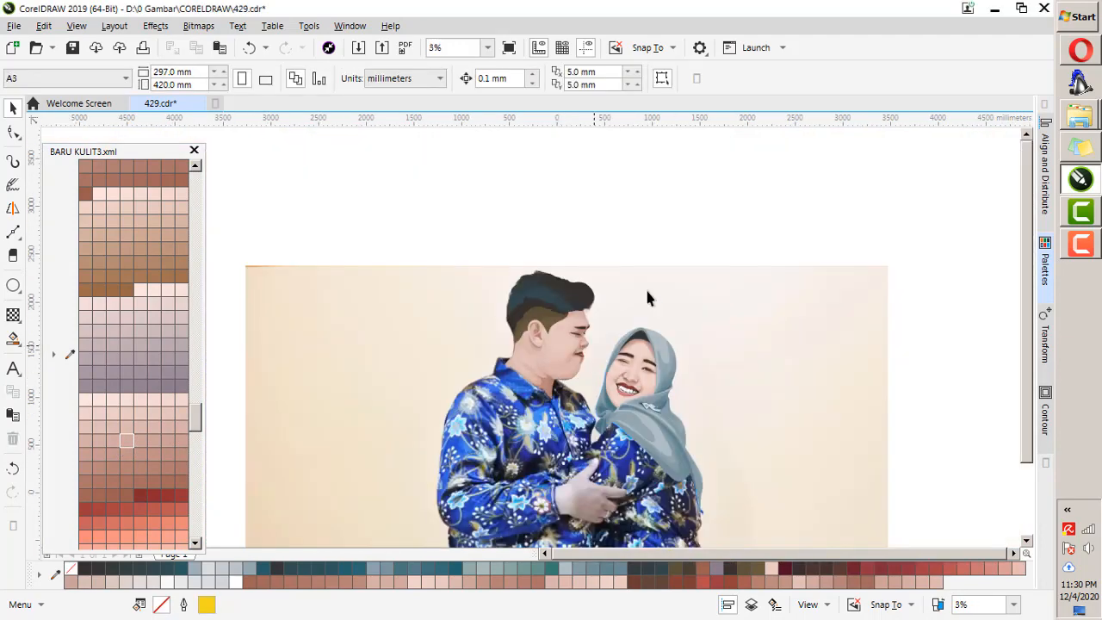
{"action": "left_click_drag", "start_coordinate": [326, 497], "coordinate": [326, 497]}
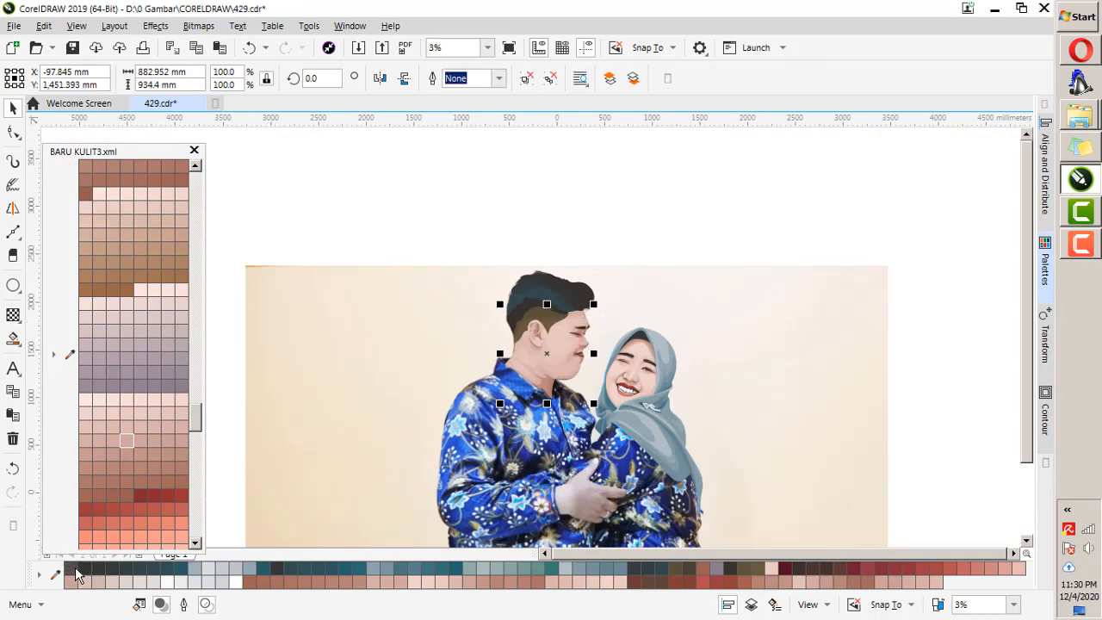
{"action": "left_click", "coordinate": [630, 244]}
{"action": "scroll", "coordinate": [613, 253], "scroll_direction": "down", "scroll_amount": 1}
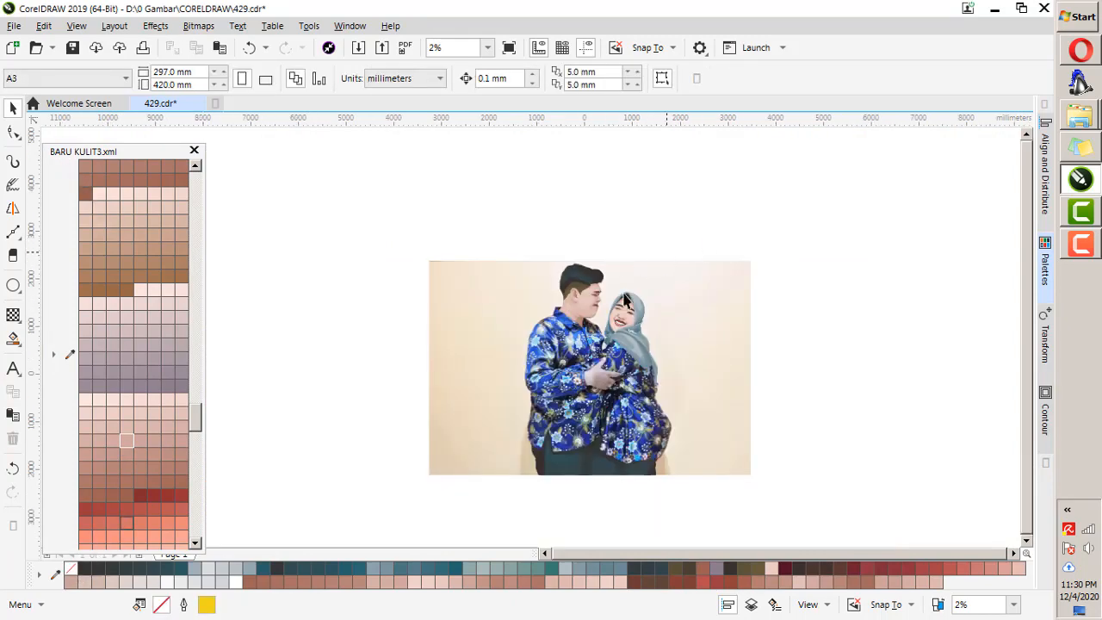
Group the man's skin shapes with the couple's remaining artwork and save the file.
{"action": "scroll", "coordinate": [613, 285], "scroll_direction": "up", "scroll_amount": 2}
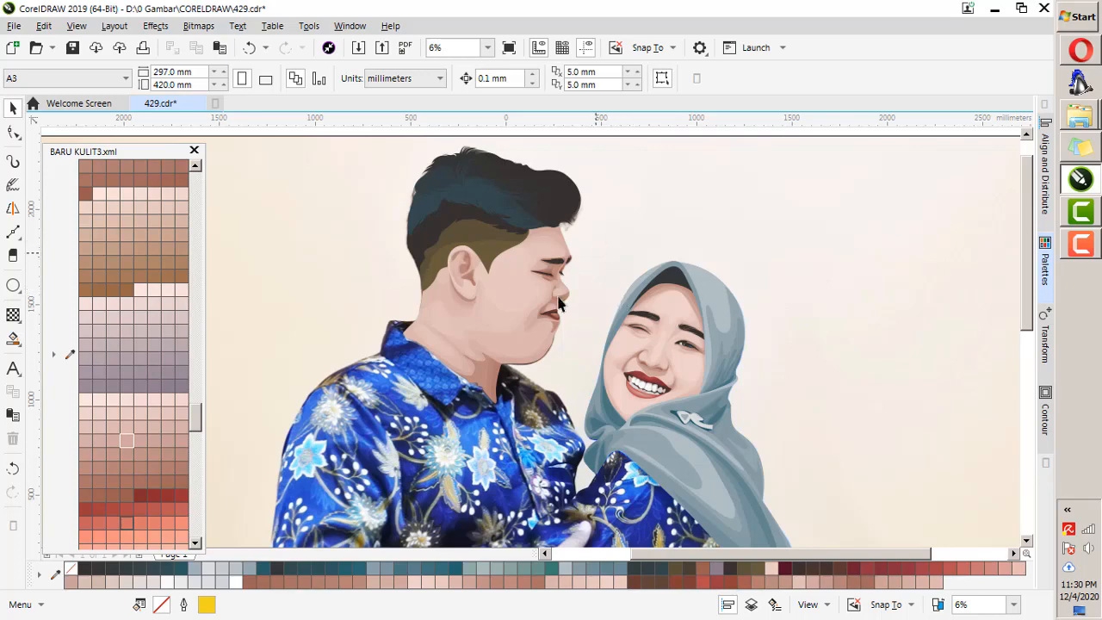
{"action": "left_click_drag", "start_coordinate": [604, 162], "coordinate": [315, 469]}
{"action": "key", "text": "Escape"}
{"action": "left_click_drag", "start_coordinate": [327, 422], "coordinate": [307, 462]}
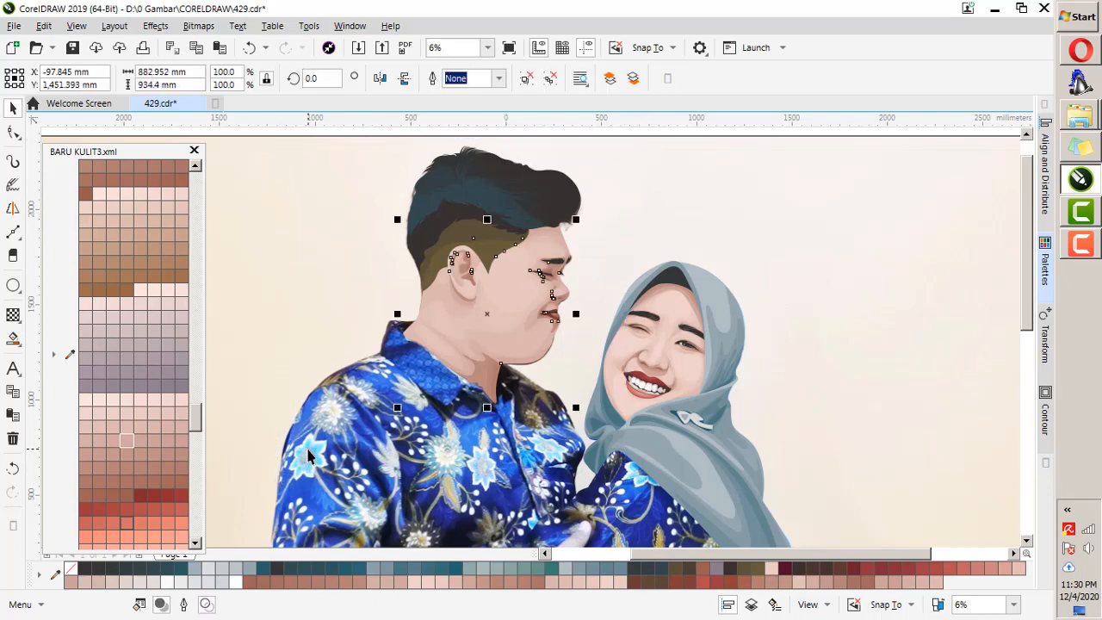
{"action": "left_click", "coordinate": [546, 211], "text": "shift"}
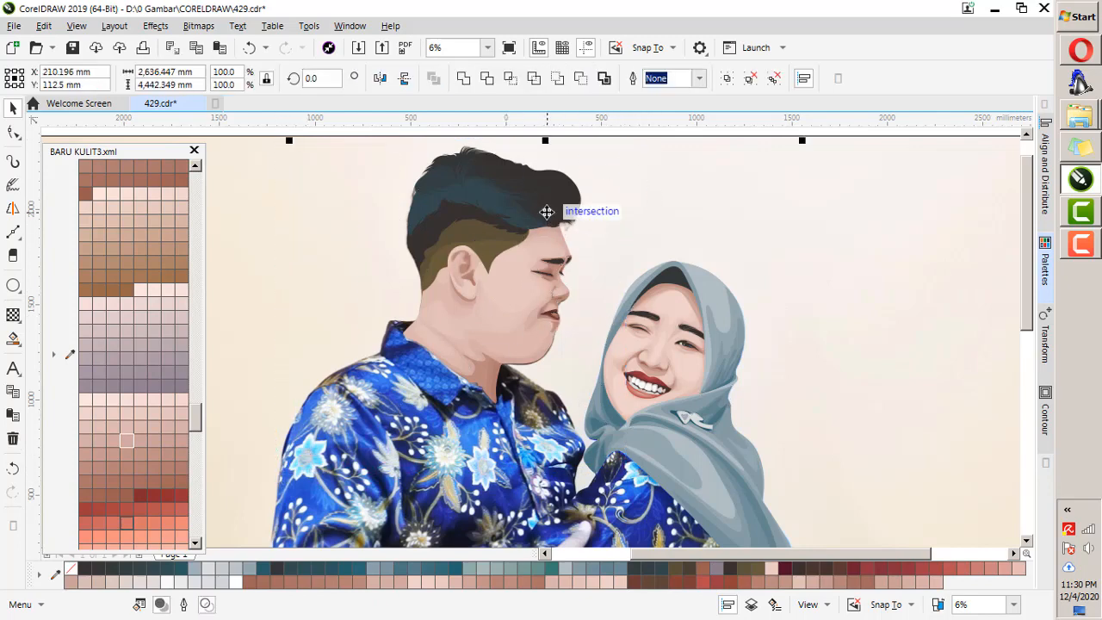
{"action": "key", "text": "ctrl+g"}
{"action": "key", "text": "ctrl+s"}
{"action": "left_click", "coordinate": [722, 201]}
Group the woman's face shapes with the couple's remaining artwork.
{"action": "scroll", "coordinate": [540, 272], "scroll_direction": "down", "scroll_amount": 1}
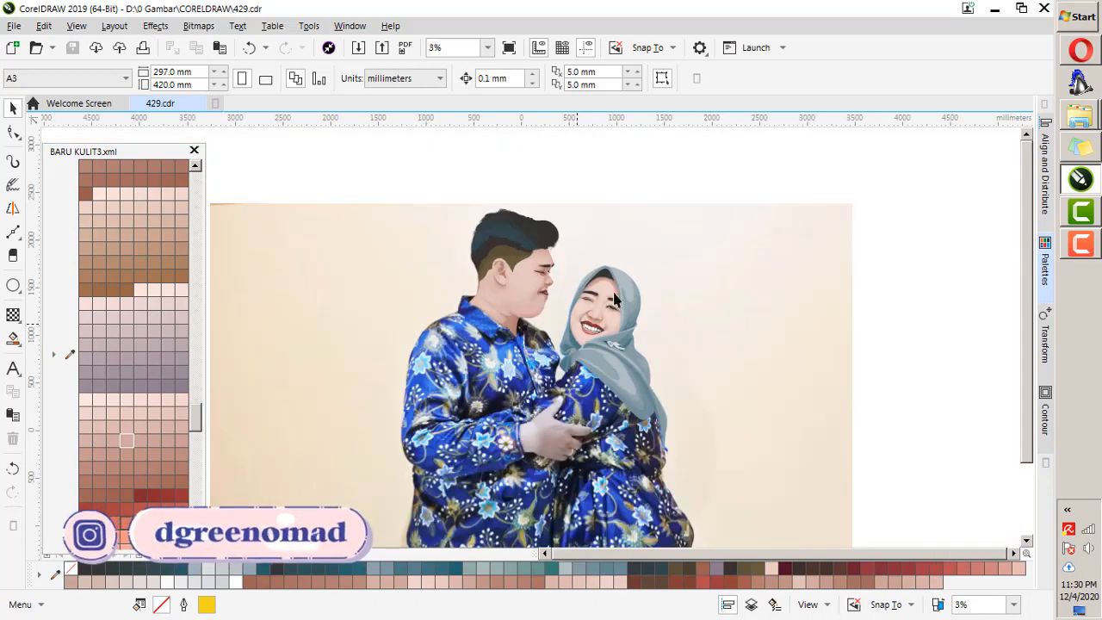
{"action": "scroll", "coordinate": [613, 299], "scroll_direction": "up", "scroll_amount": 1}
{"action": "left_click", "coordinate": [614, 298]}
{"action": "scroll", "coordinate": [663, 232], "scroll_direction": "down", "scroll_amount": 1}
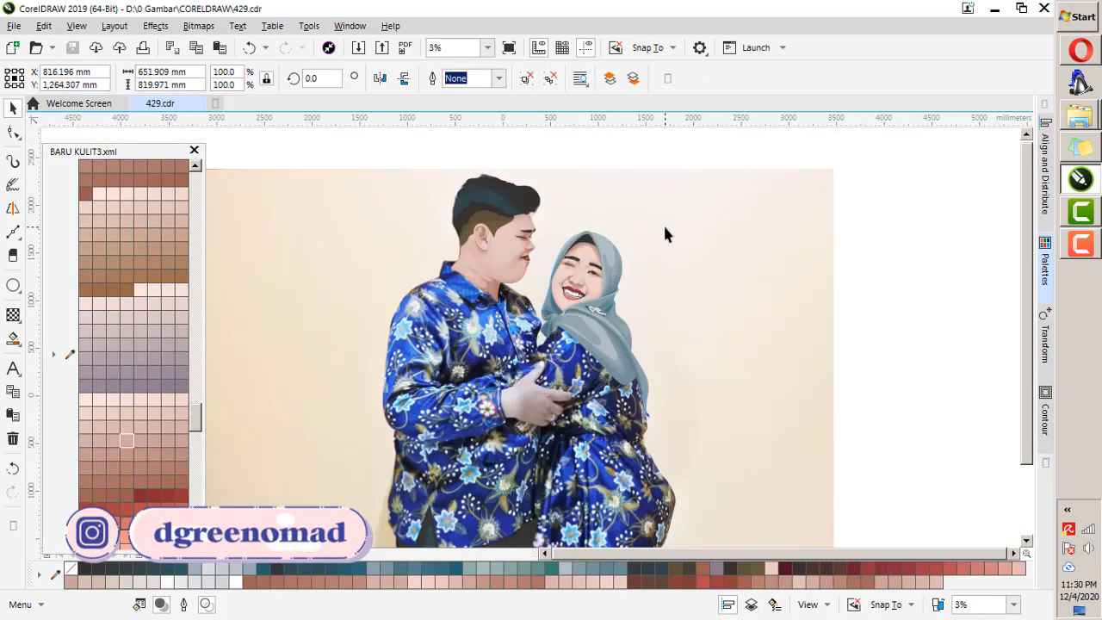
{"action": "left_click", "coordinate": [664, 227]}
{"action": "left_click", "coordinate": [585, 277]}
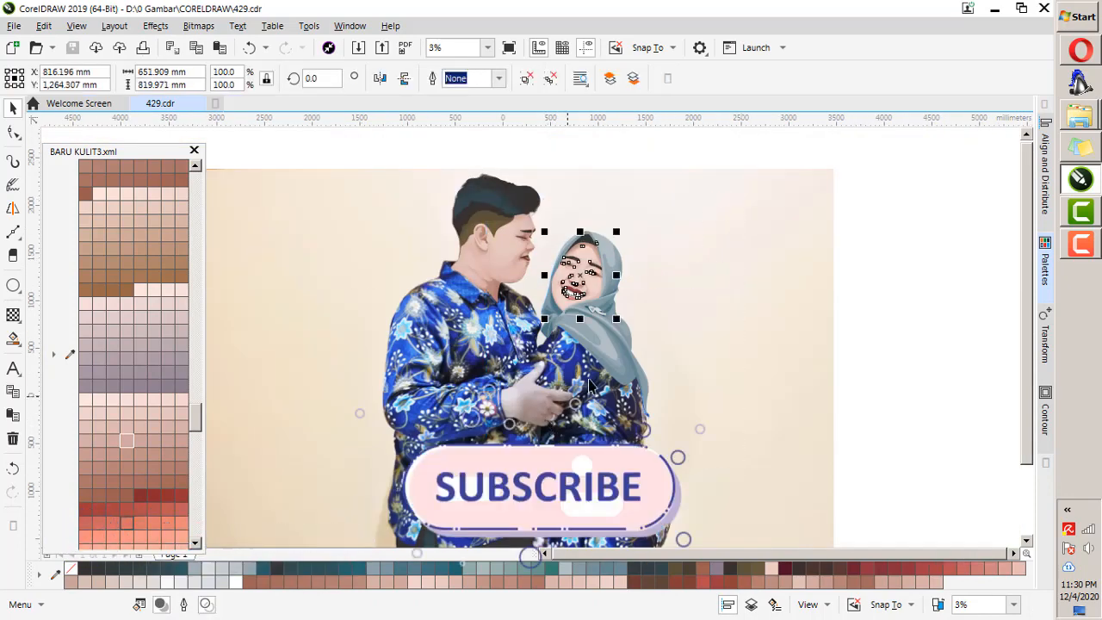
{"action": "left_click", "coordinate": [625, 356], "text": "shift"}
{"action": "key", "text": "ctrl+g"}
{"action": "scroll", "coordinate": [525, 337], "scroll_direction": "down", "scroll_amount": 1}
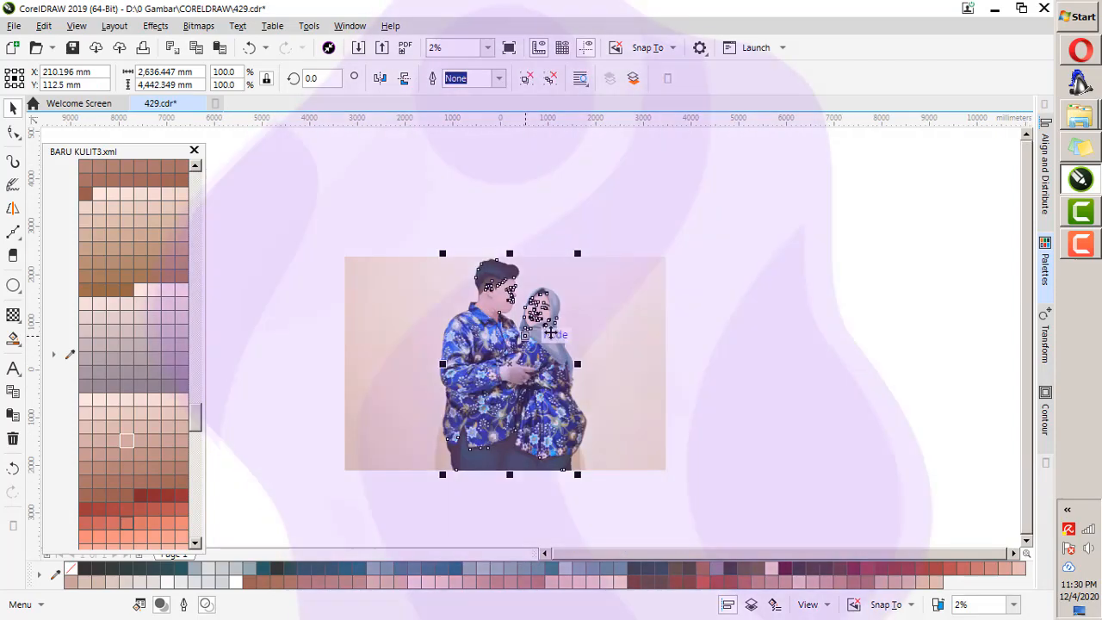